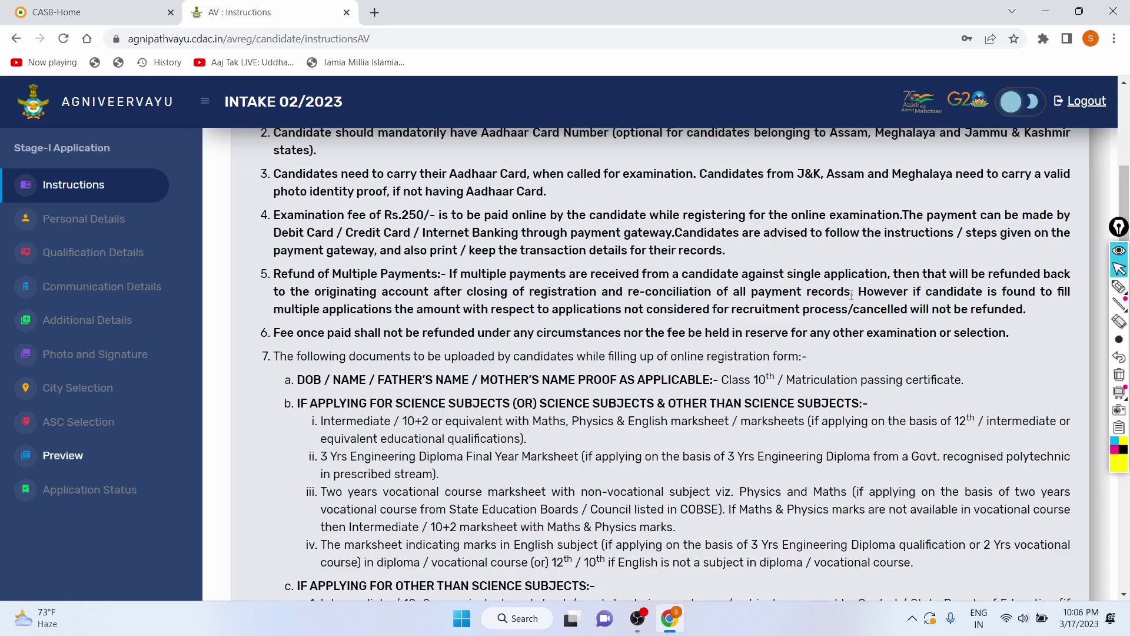
# Step: Read through the instructions, highlighting the science-subjects eligibility text of item b
pyautogui.scroll(-1, 681, 321)
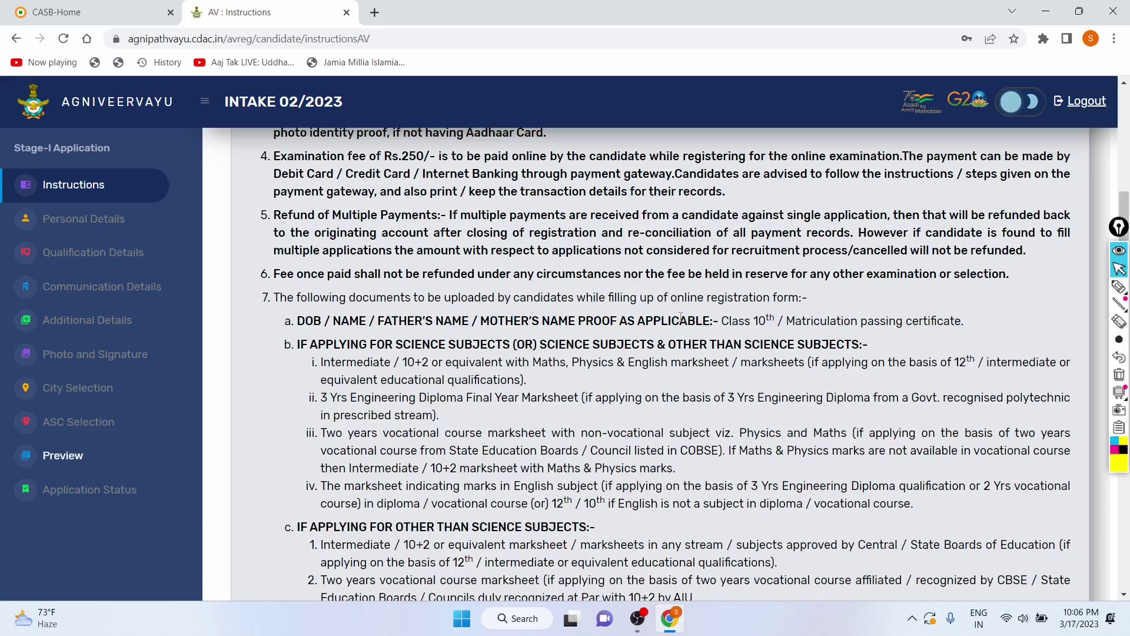
pyautogui.scroll(-1, 681, 318)
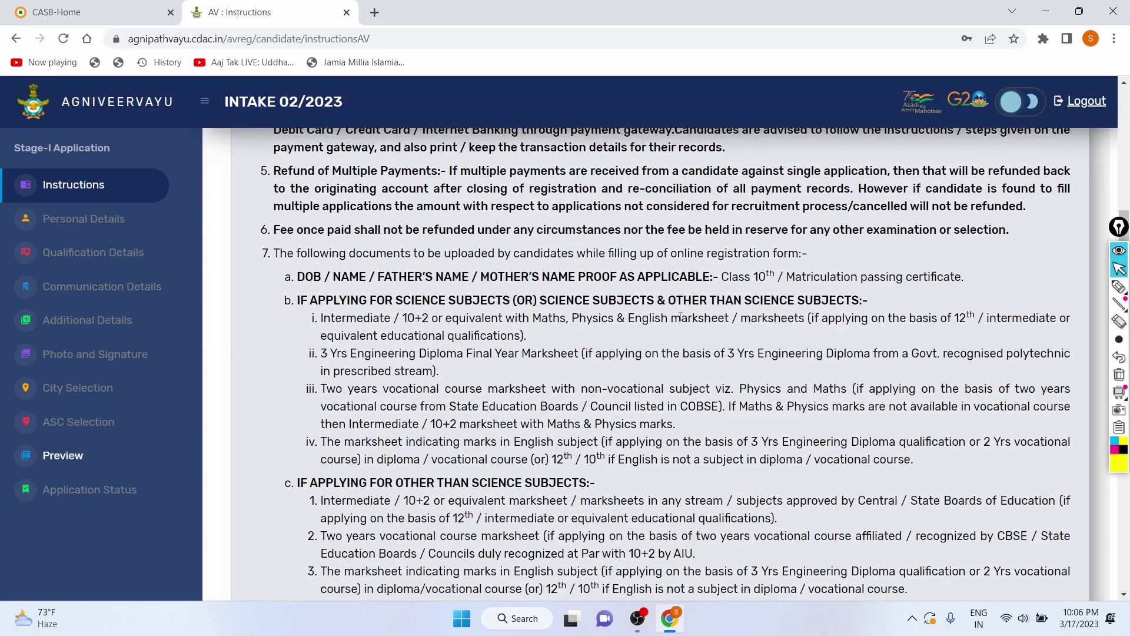
pyautogui.scroll(-1, 680, 317)
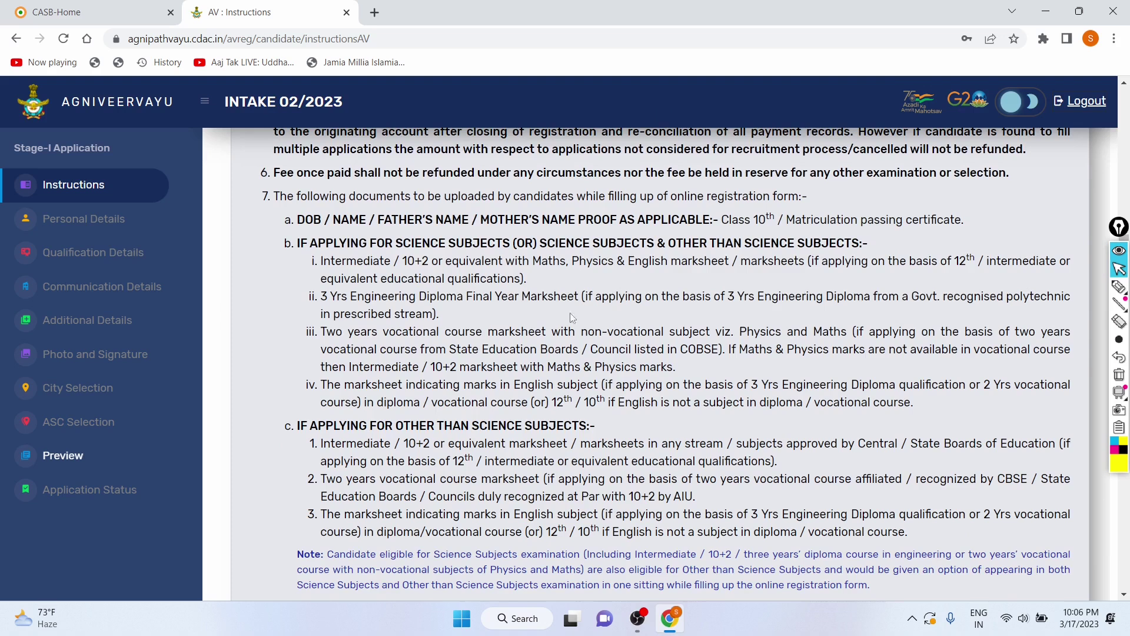
pyautogui.tripleClick(298, 246)
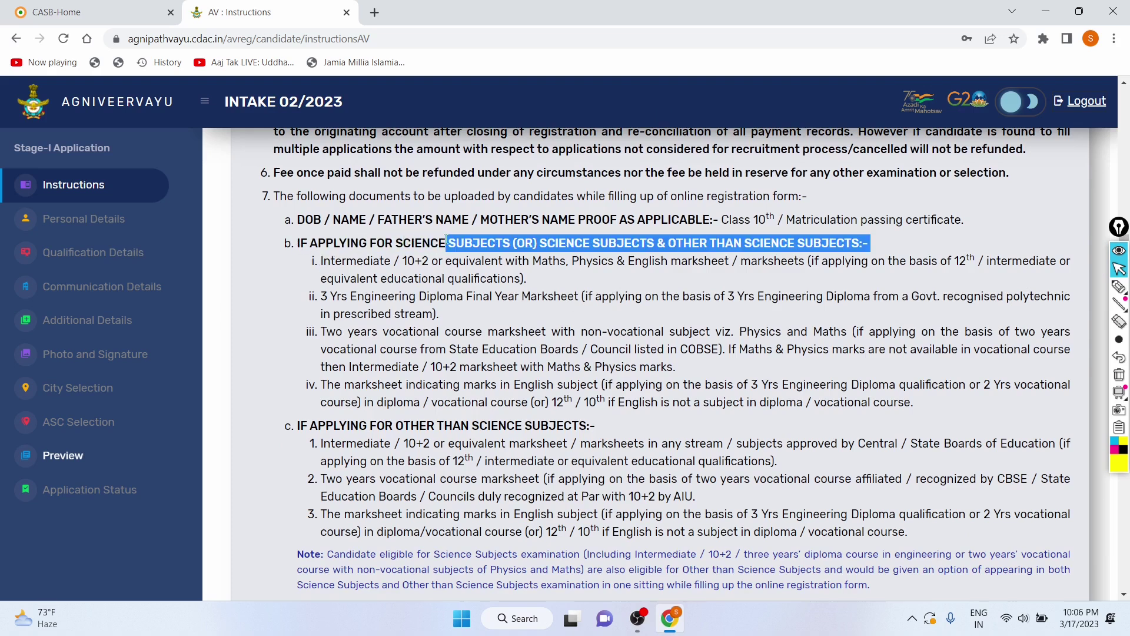
pyautogui.moveTo(359, 234); pyautogui.dragTo(830, 246)
pyautogui.moveTo(326, 262); pyautogui.dragTo(568, 279)
pyautogui.click(279, 327)
# Step: Tick the 'I have read the instructions' checkbox and continue to registration
pyautogui.scroll(-4, 279, 326)
pyautogui.scroll(-2, 279, 326)
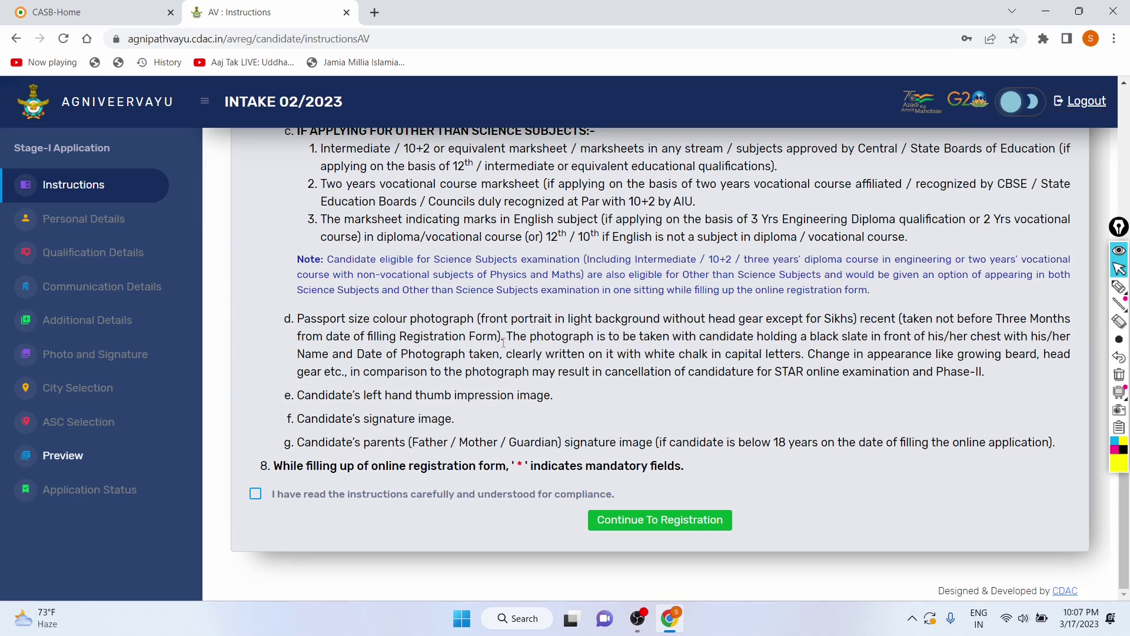
pyautogui.click(256, 495)
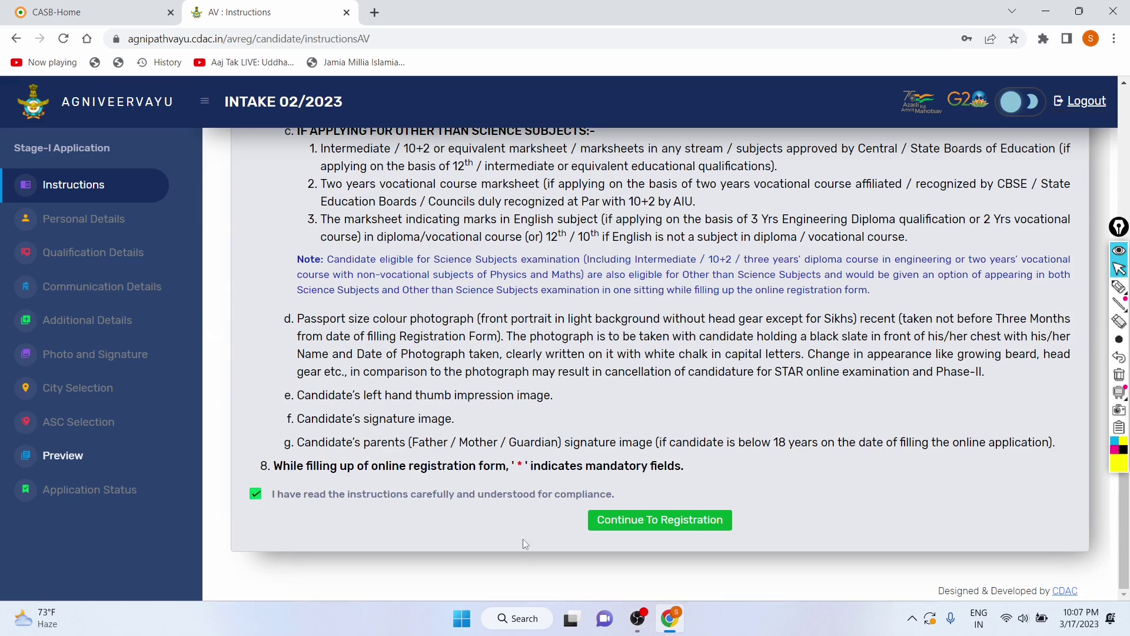
pyautogui.click(627, 522)
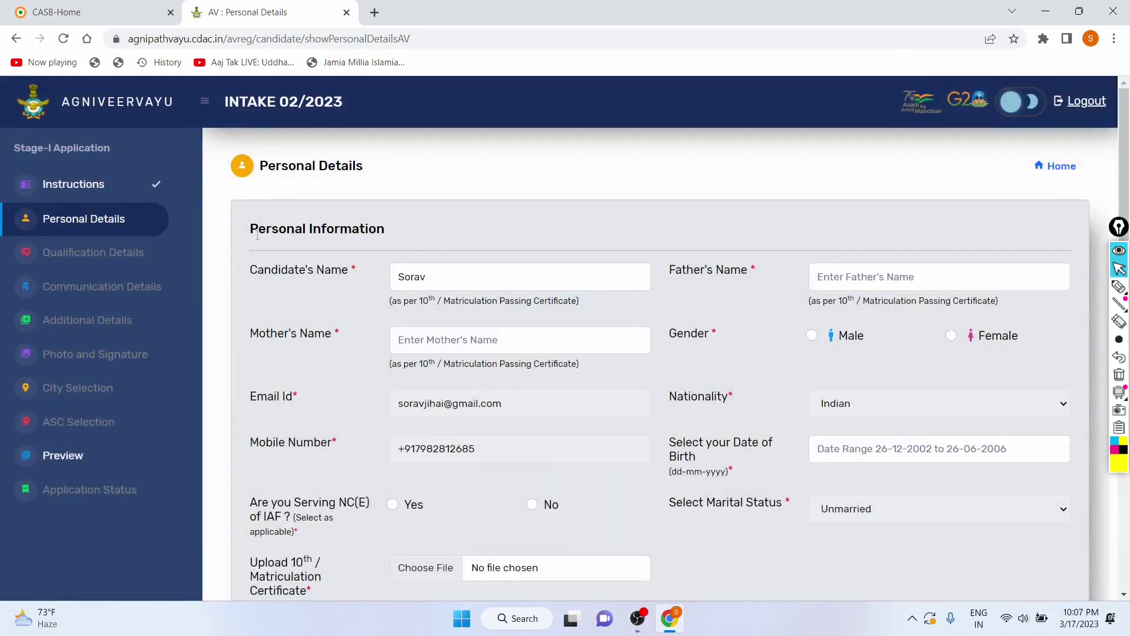
# Step: Review the Personal Information section of the prefilled Personal Details form
pyautogui.moveTo(249, 229); pyautogui.dragTo(369, 229)
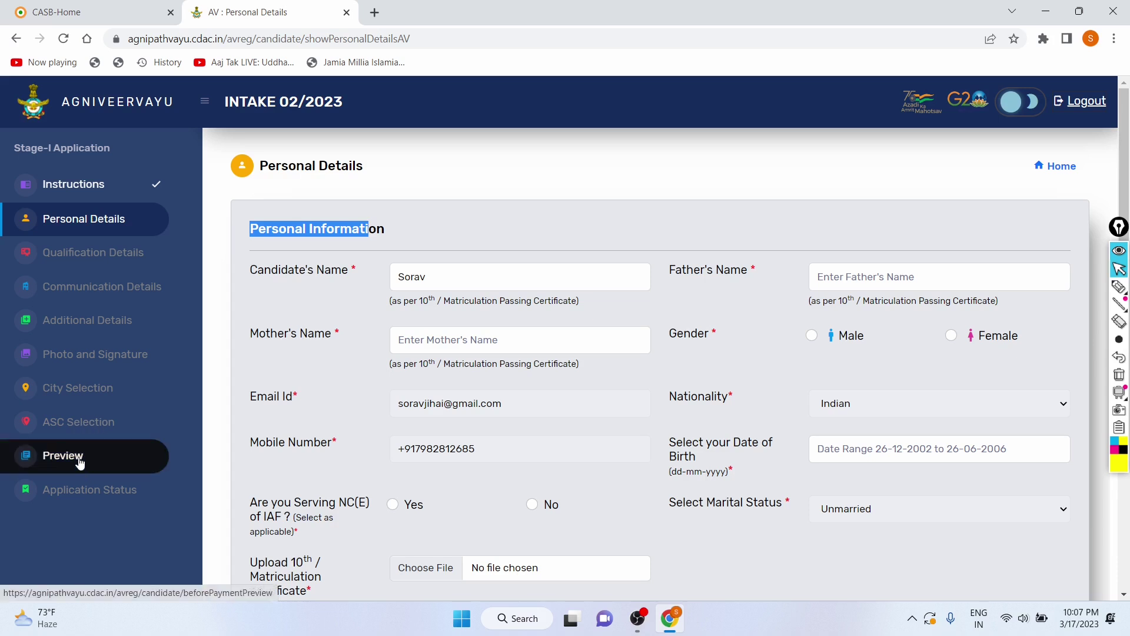
pyautogui.scroll(-3, 600, 290)
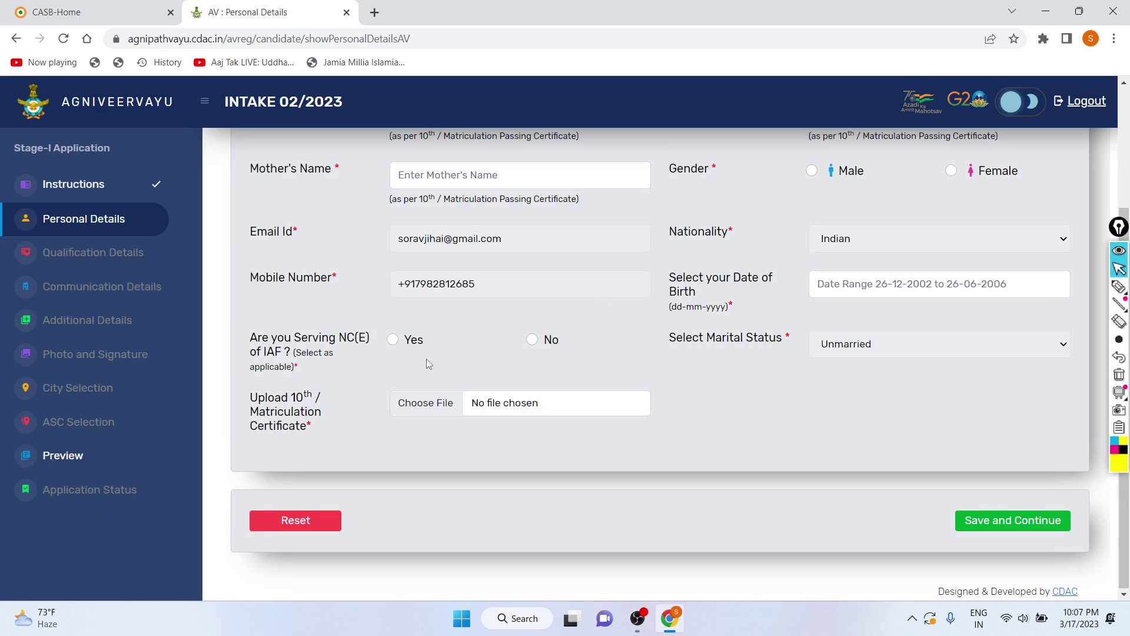
pyautogui.scroll(3, 414, 363)
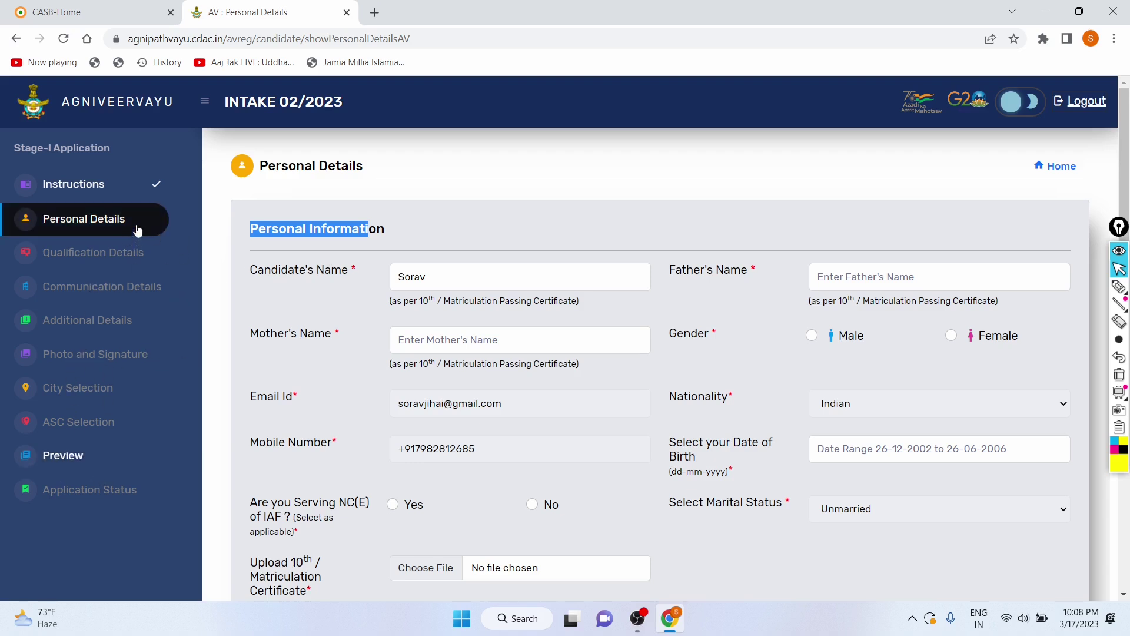
# Step: Enter the father's and mother's names and select Male as gender, accepting the confirmation
pyautogui.click(491, 283)
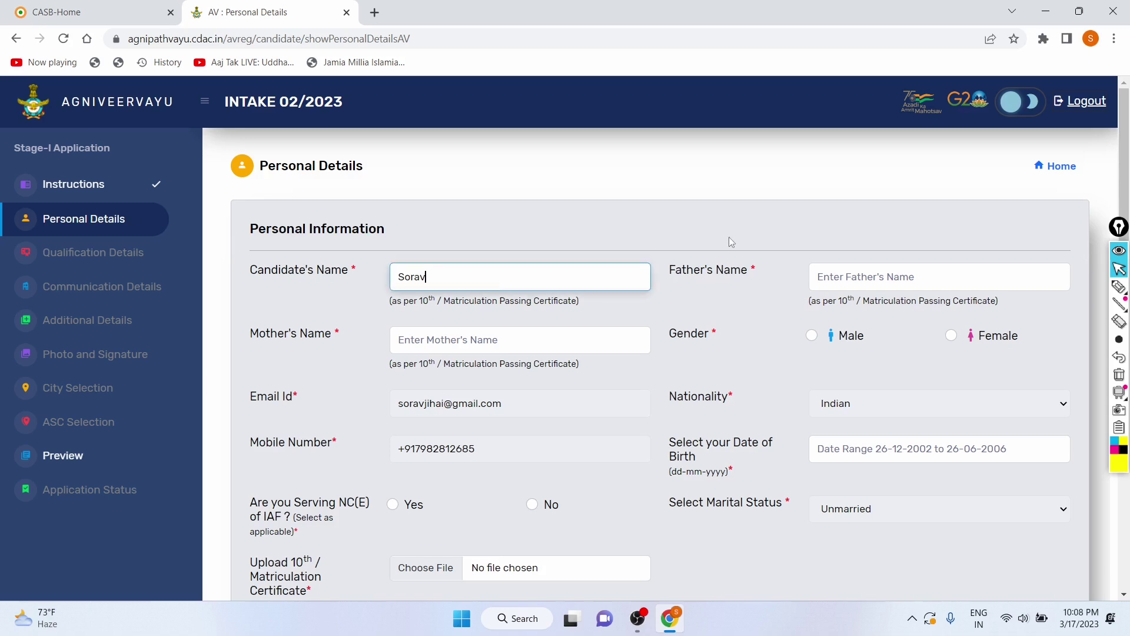
pyautogui.click(876, 277)
pyautogui.write('S')
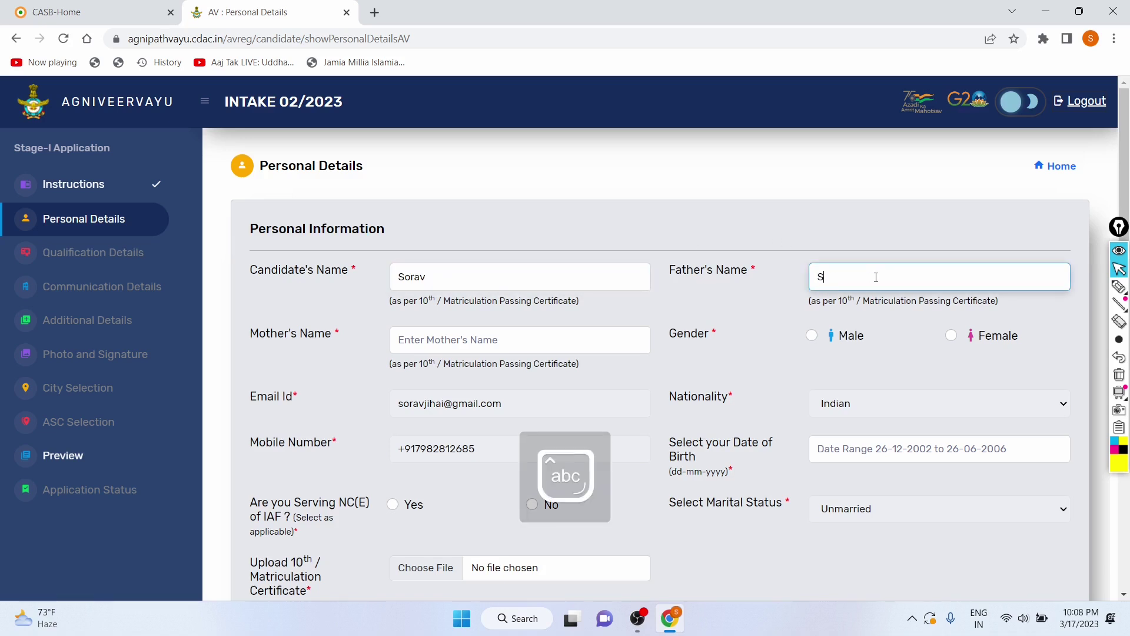
pyautogui.write('ushil')
pyautogui.click(616, 338)
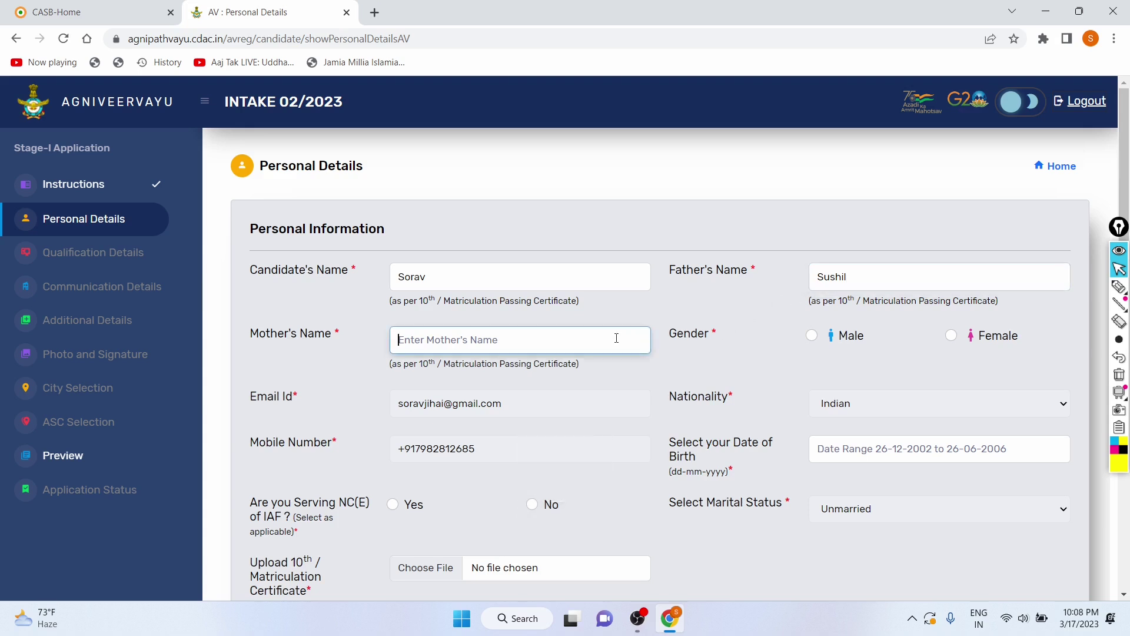
pyautogui.write('Pinki')
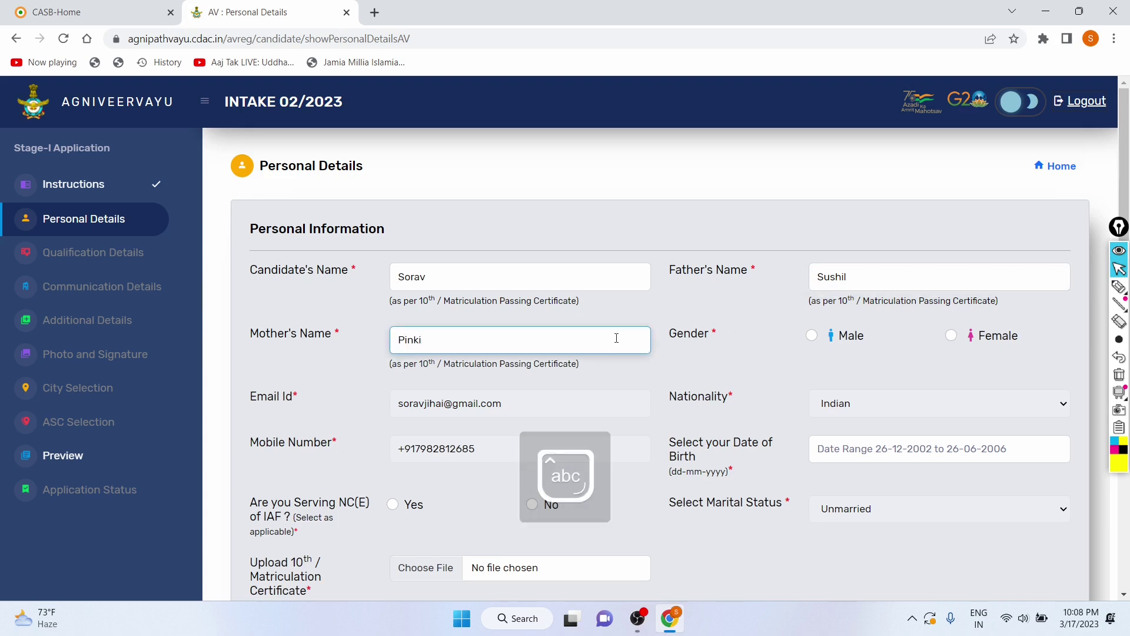
pyautogui.click(806, 340)
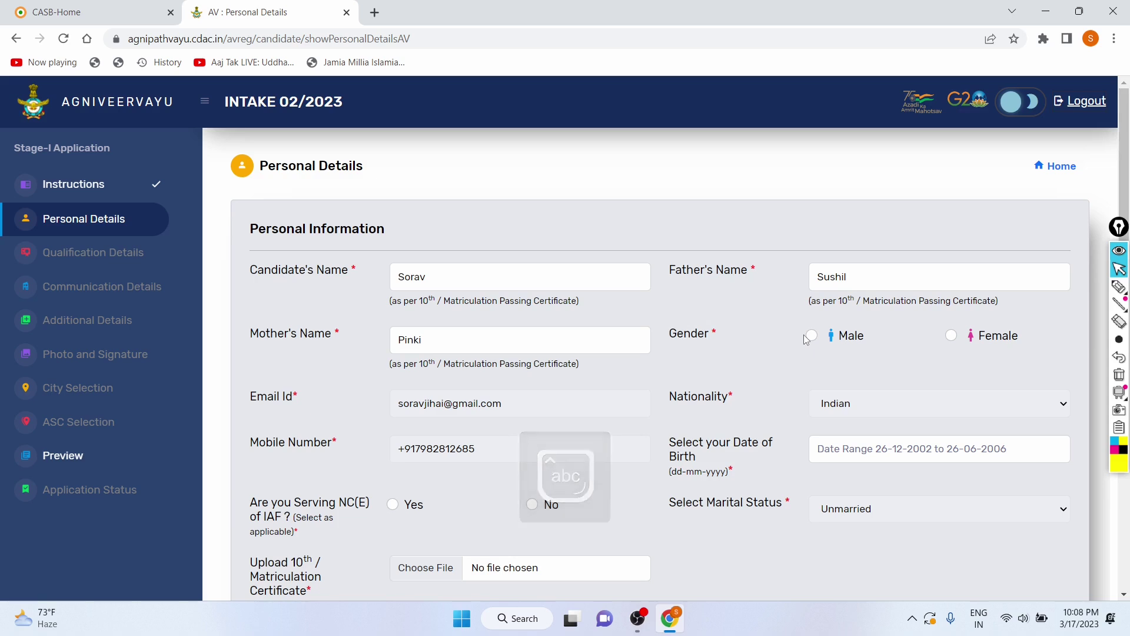
pyautogui.click(811, 336)
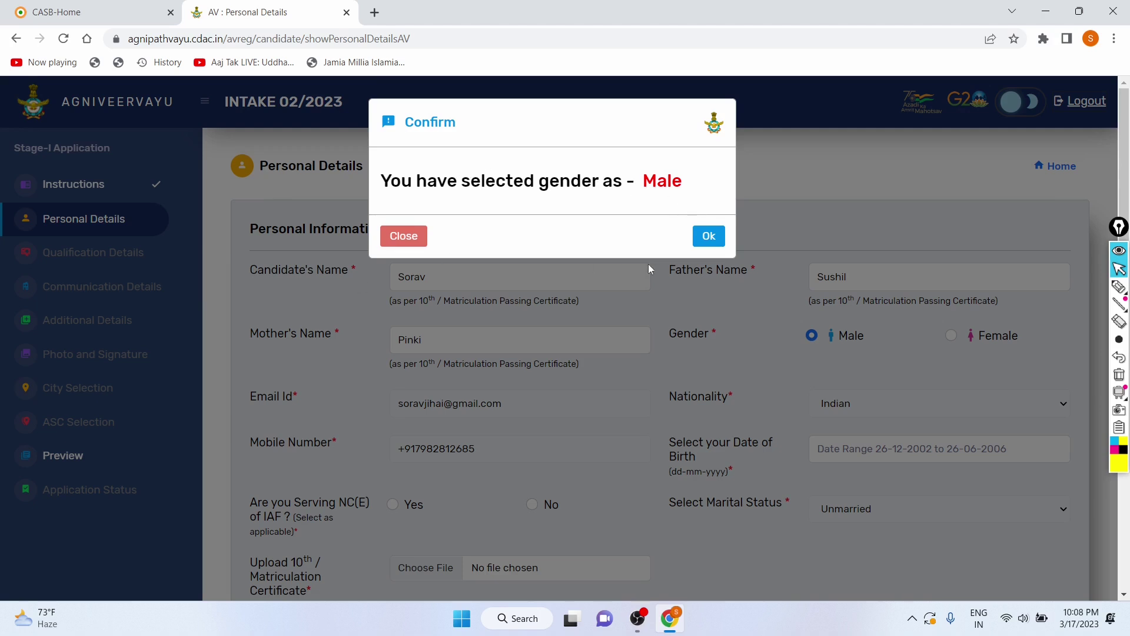
pyautogui.click(709, 238)
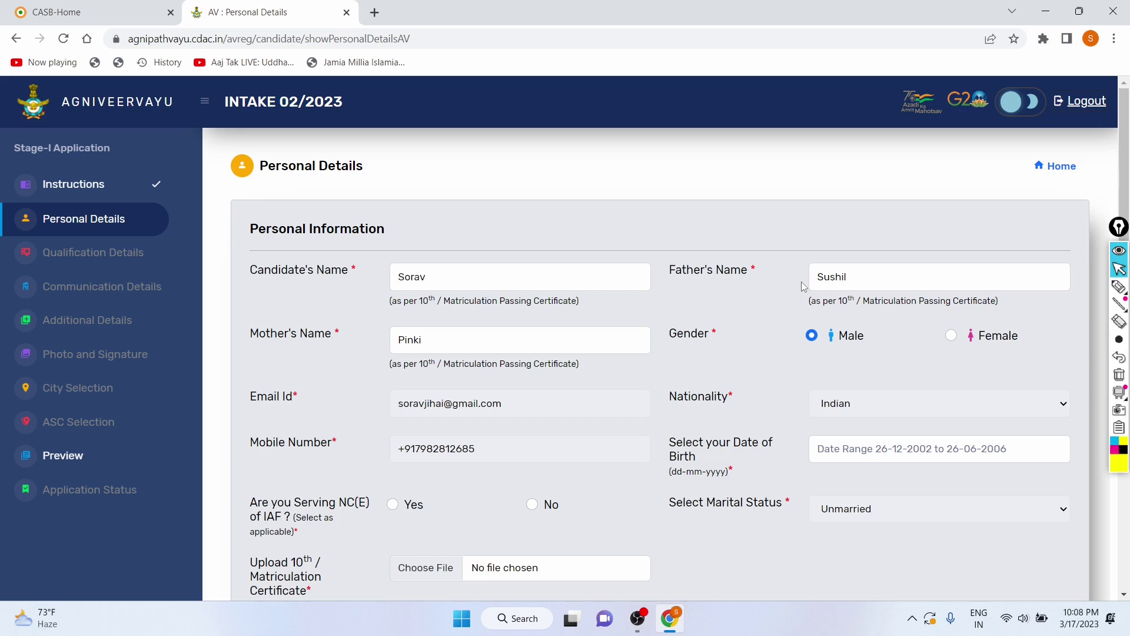
pyautogui.scroll(-2, 801, 282)
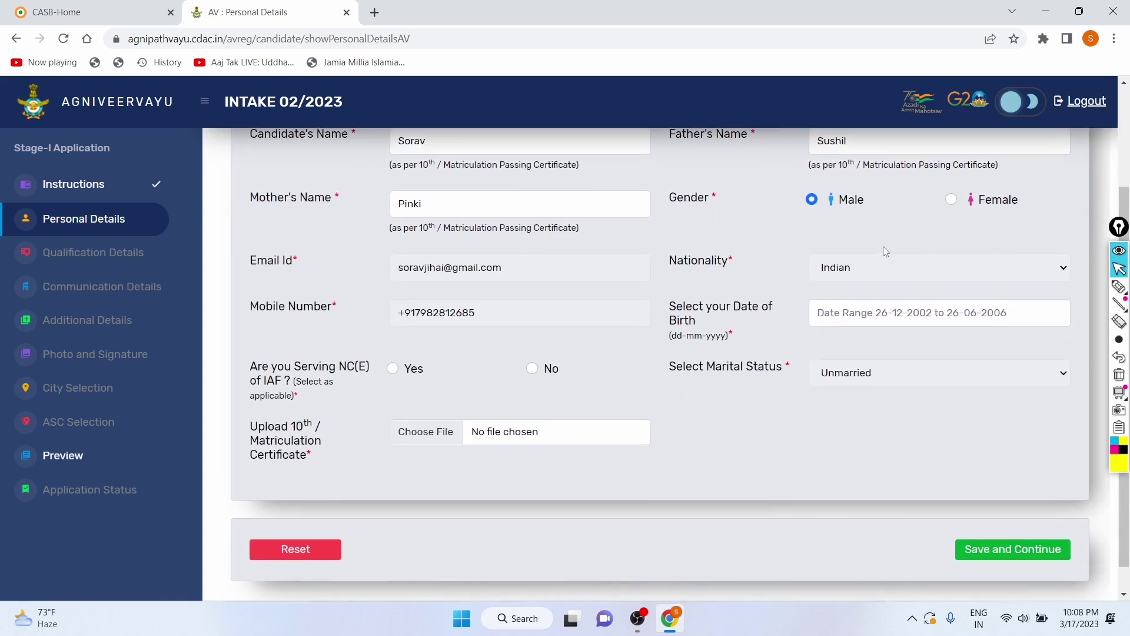
pyautogui.moveTo(1118, 287)
pyautogui.scroll(1, 552, 281)
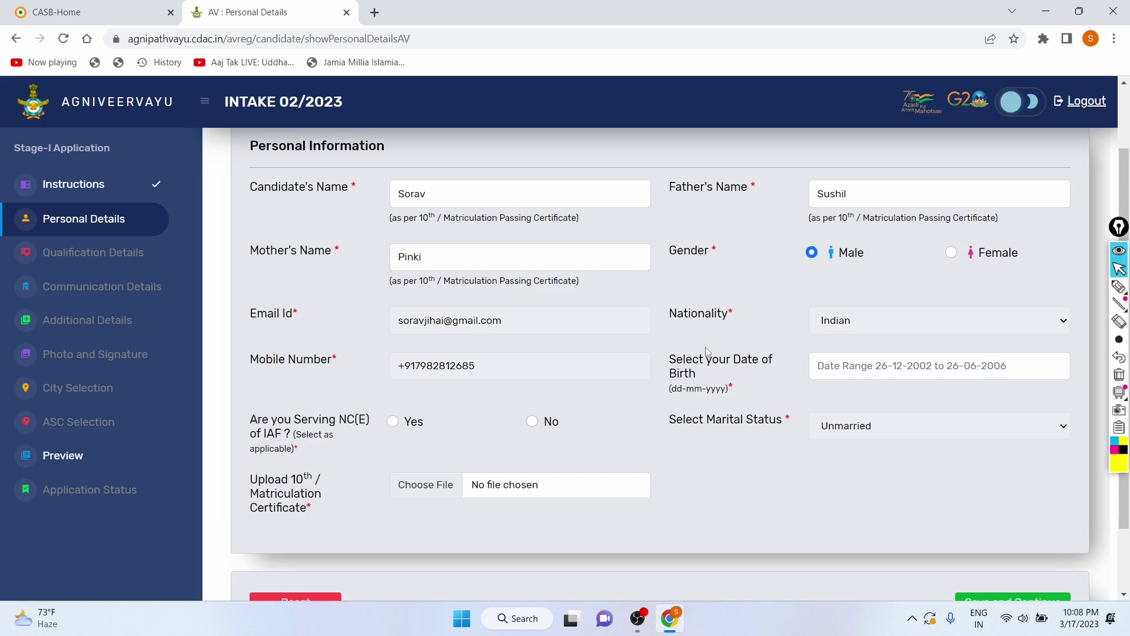
pyautogui.click(850, 364)
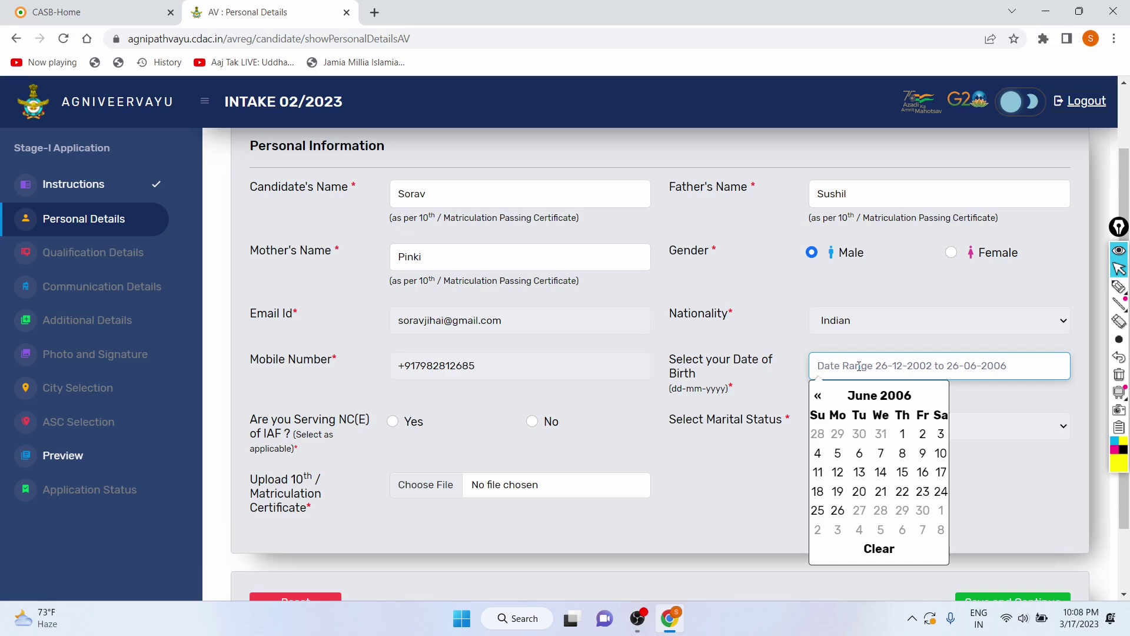
pyautogui.click(882, 395)
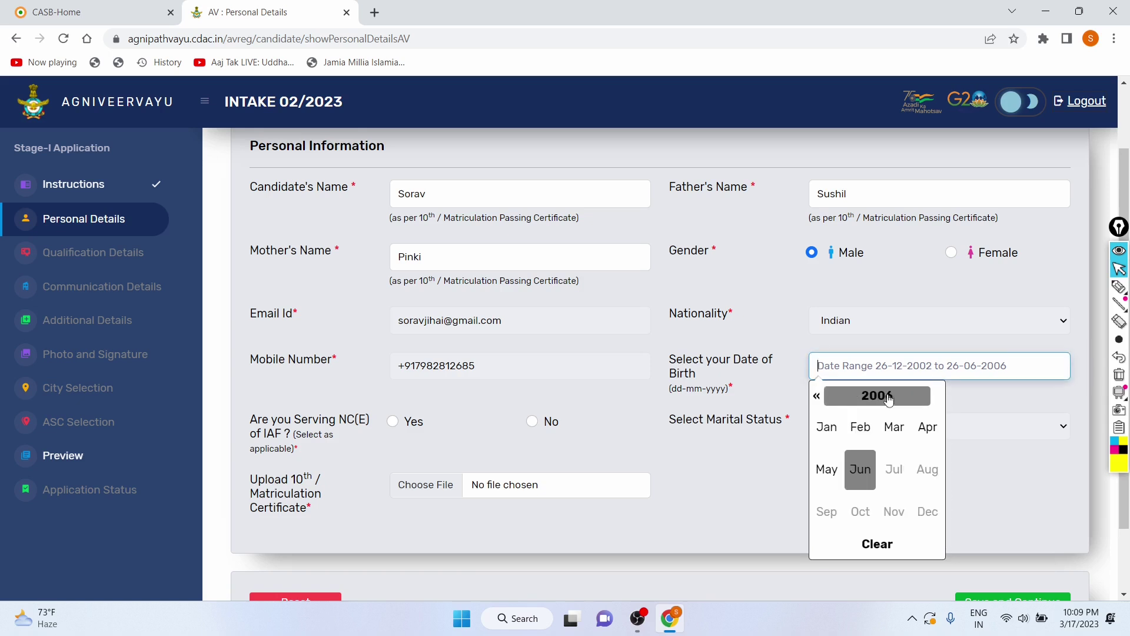
pyautogui.click(871, 404)
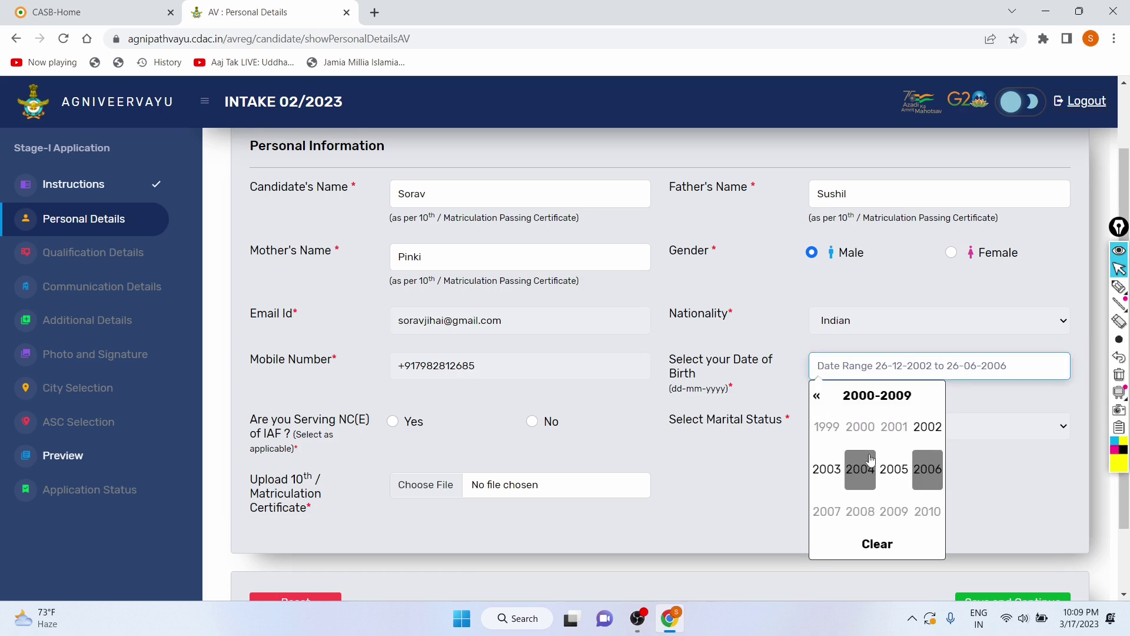
pyautogui.click(840, 465)
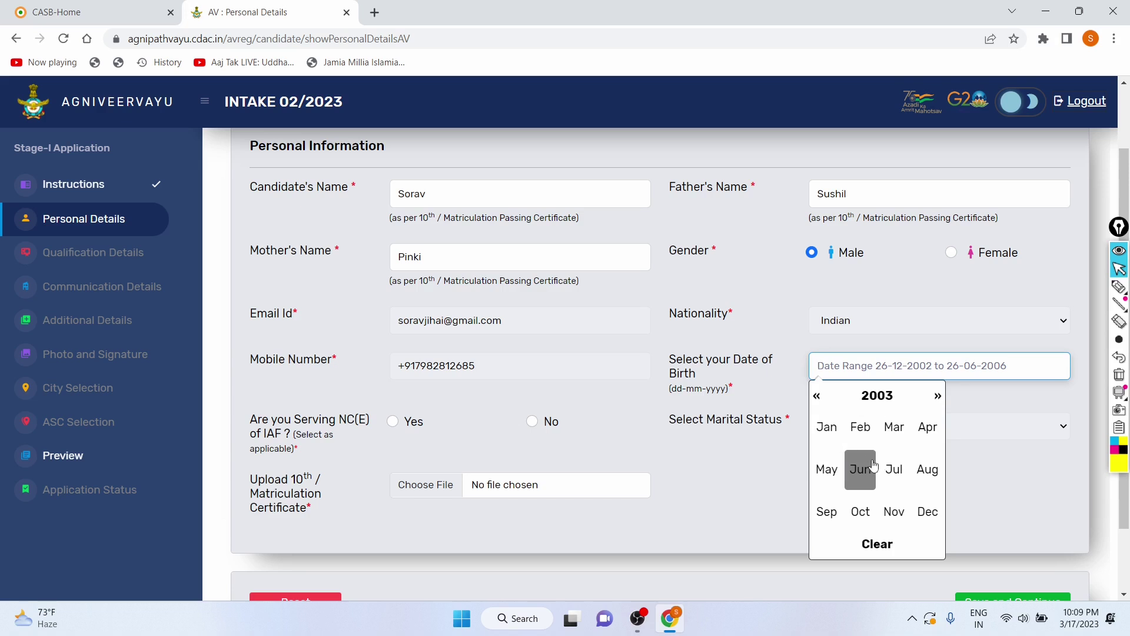
pyautogui.click(861, 518)
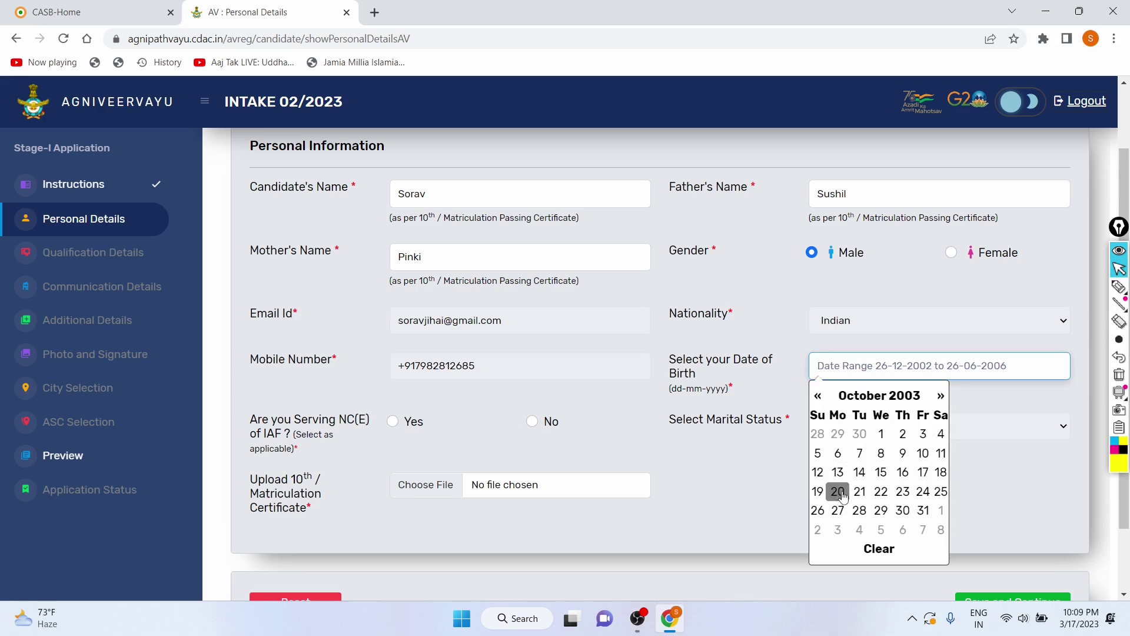
pyautogui.click(859, 511)
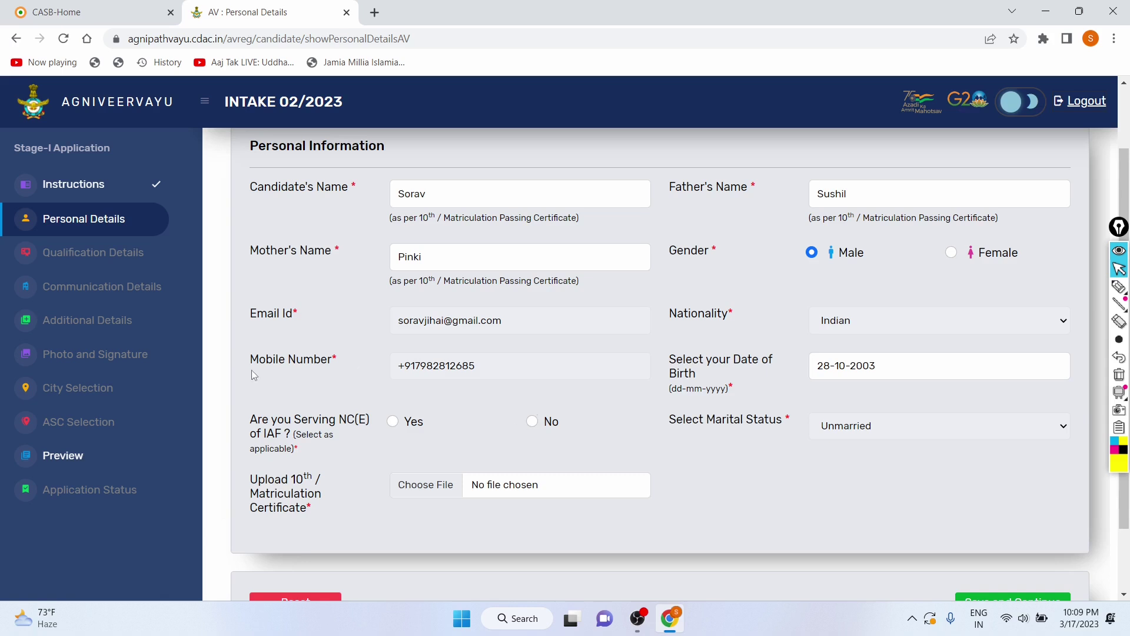
# Step: Answer No to the question about serving as NC(E) of IAF
pyautogui.scroll(-1, 259, 371)
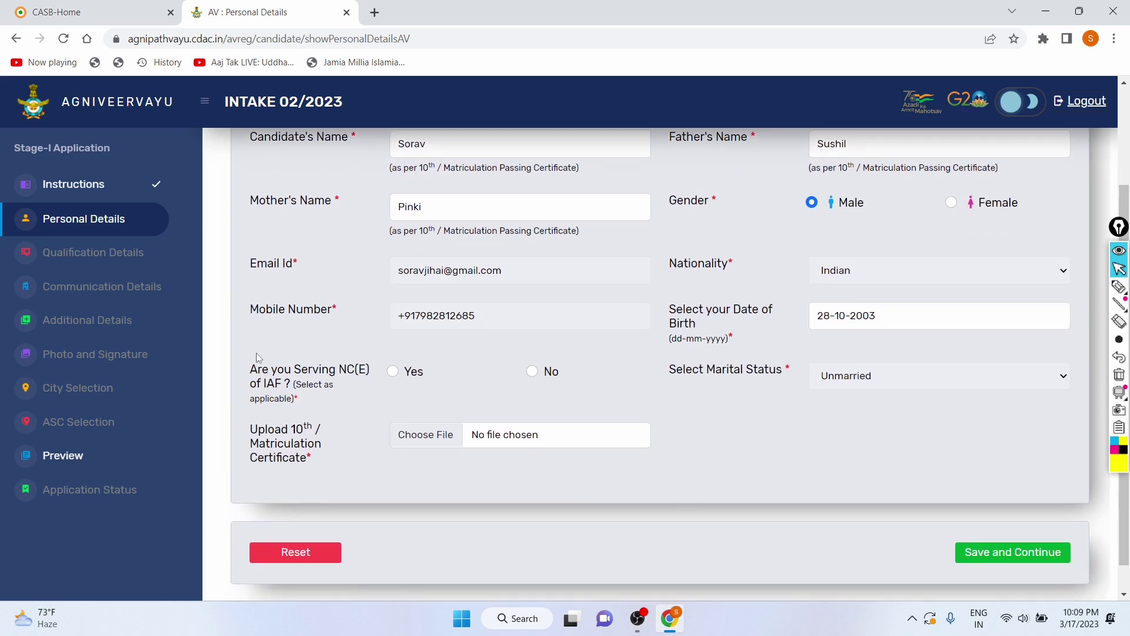
pyautogui.scroll(-1, 261, 374)
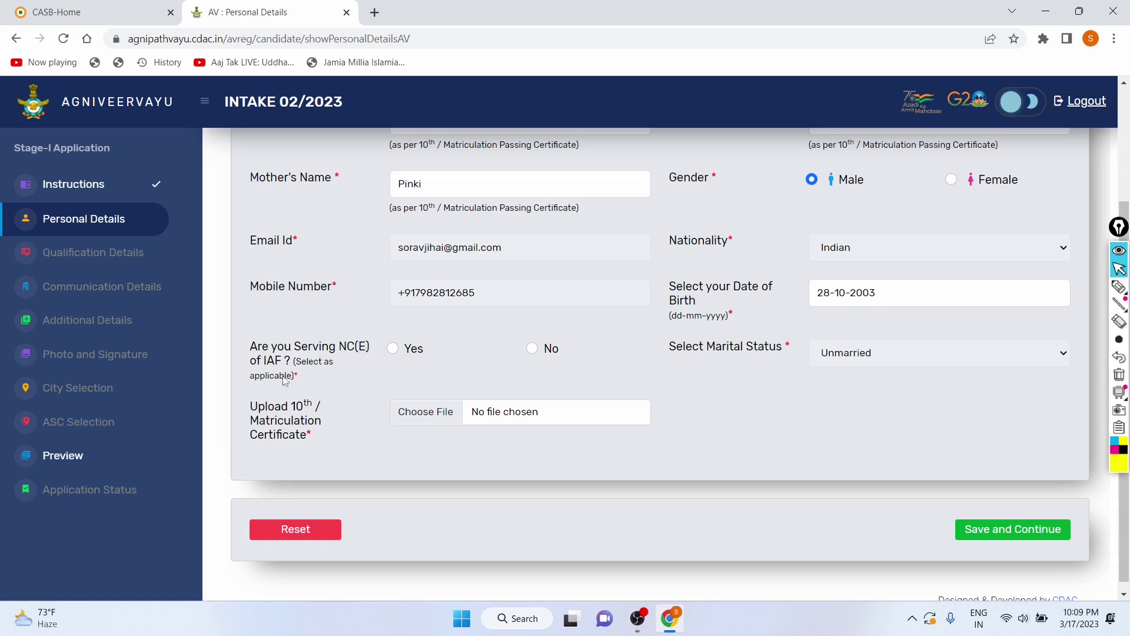
pyautogui.moveTo(248, 344); pyautogui.dragTo(293, 360)
pyautogui.click(344, 359)
pyautogui.moveTo(345, 361); pyautogui.dragTo(383, 361)
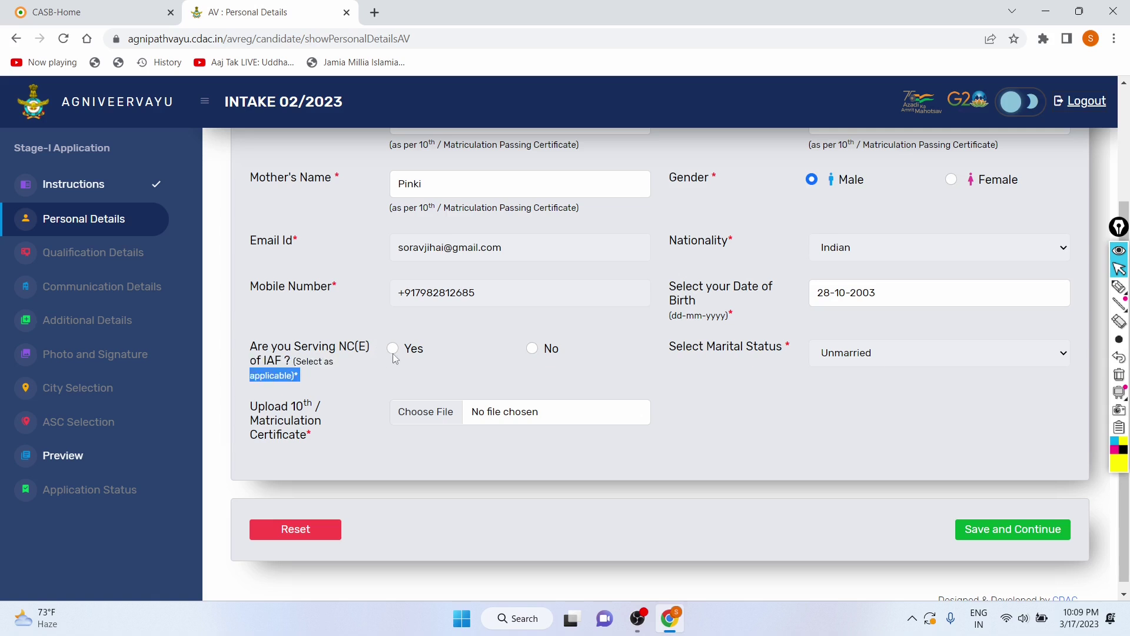
pyautogui.click(532, 348)
pyautogui.scroll(-1, 464, 333)
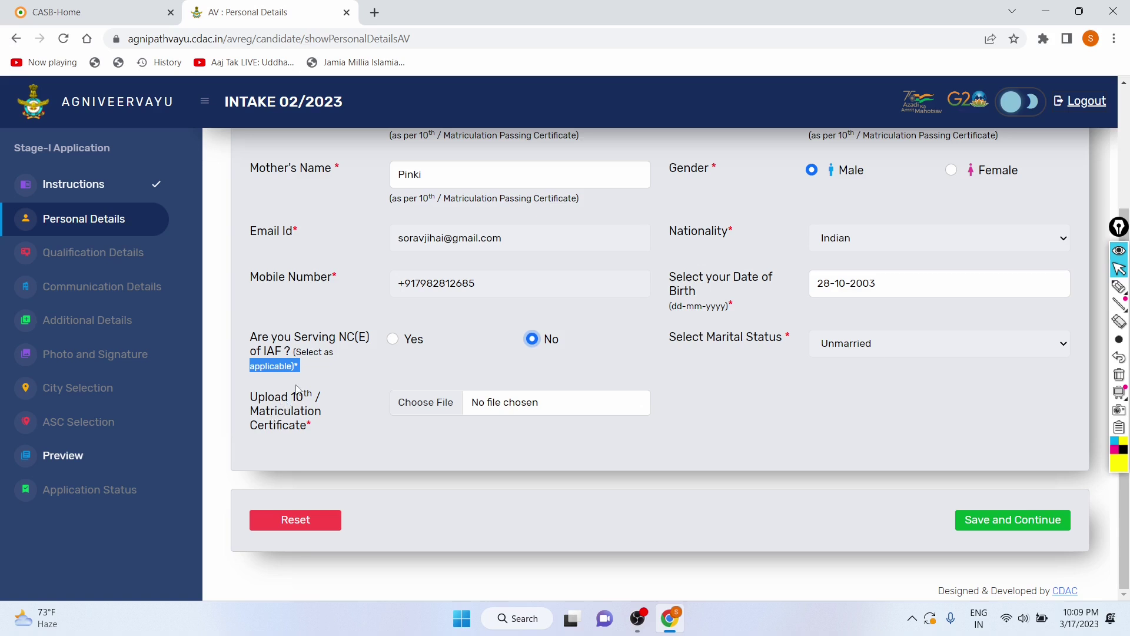
# Step: Try uploading kcet.pdf as the 10th certificate and dismiss the jpg-only warning
pyautogui.click(446, 404)
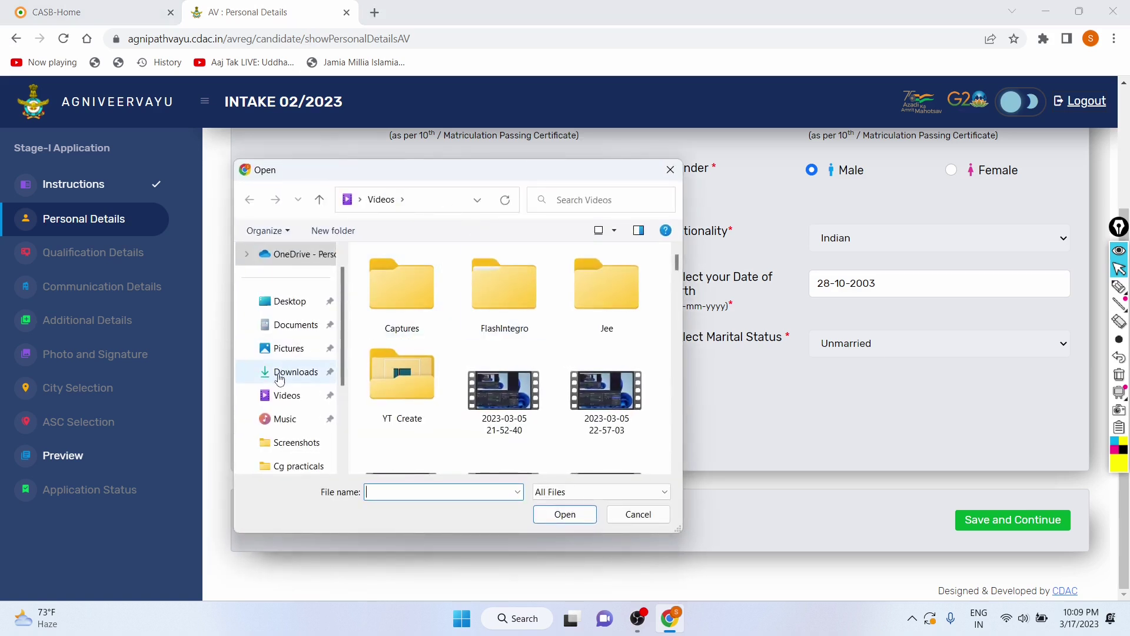
pyautogui.click(282, 377)
pyautogui.click(417, 494)
pyautogui.write('kcet.pdf')
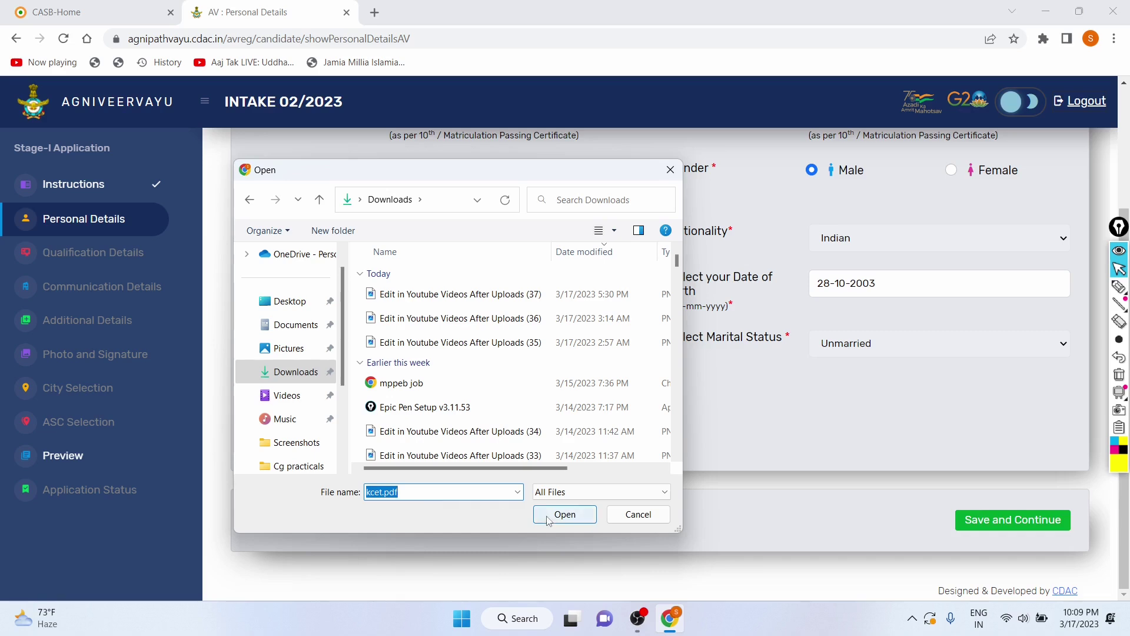
pyautogui.click(564, 513)
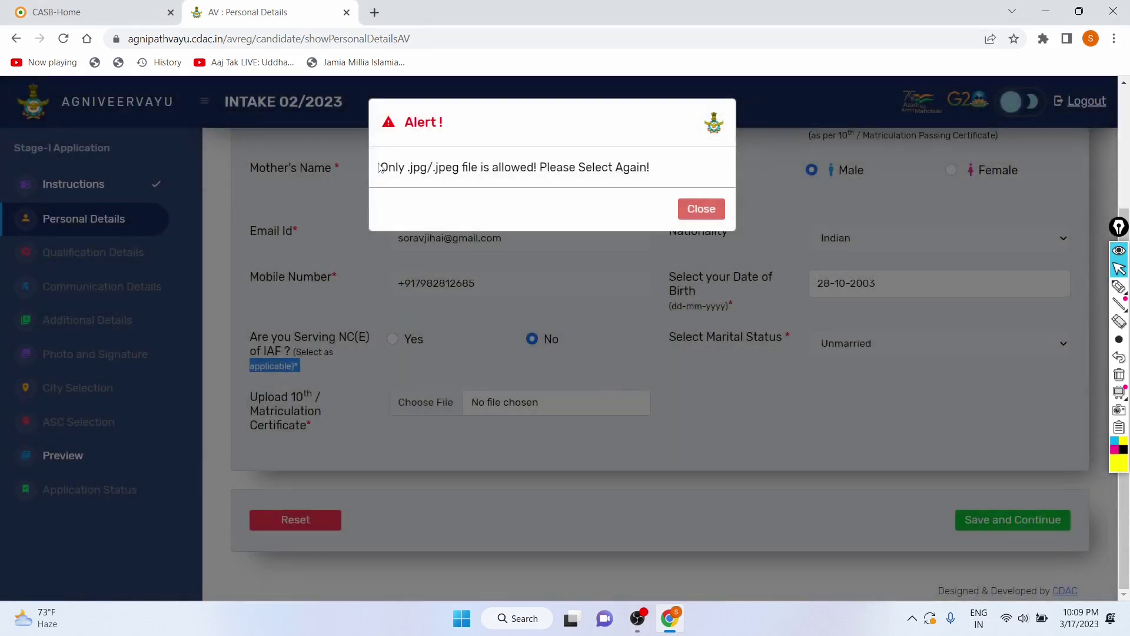
pyautogui.click(693, 208)
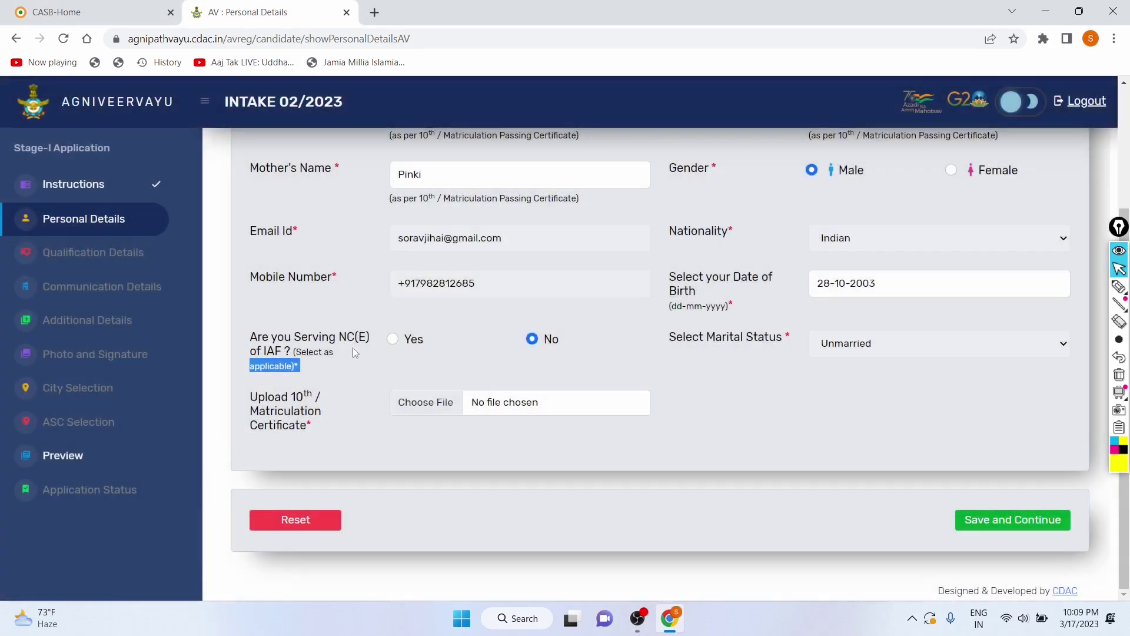
# Step: Try uploading sig1.jpg, which is rejected for not meeting the image size requirement
pyautogui.click(435, 402)
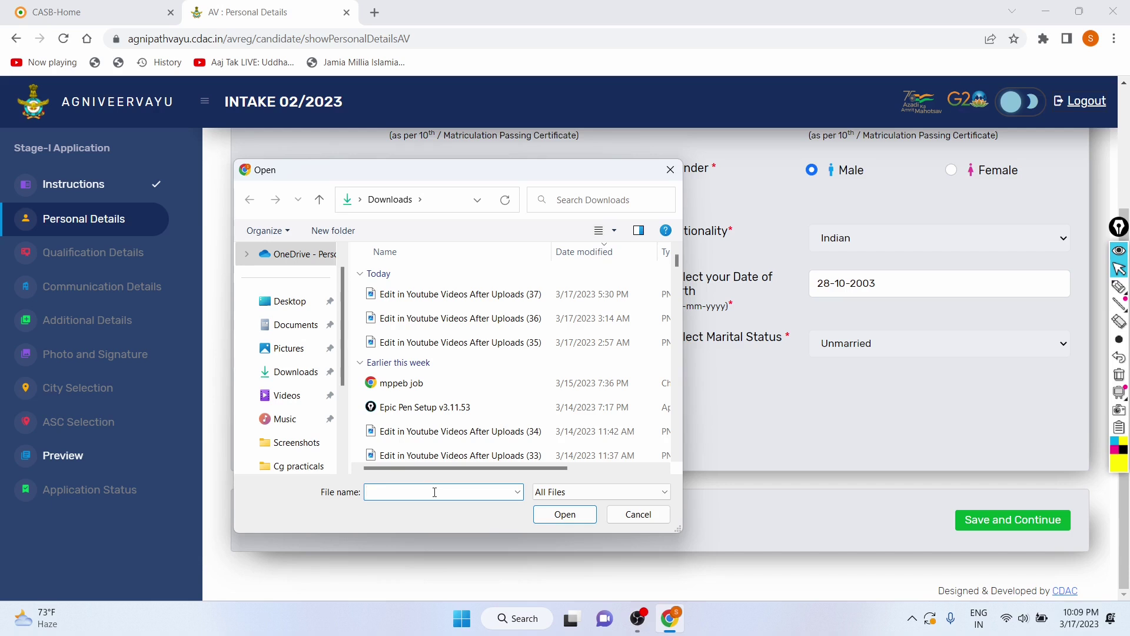
pyautogui.write('sig1')
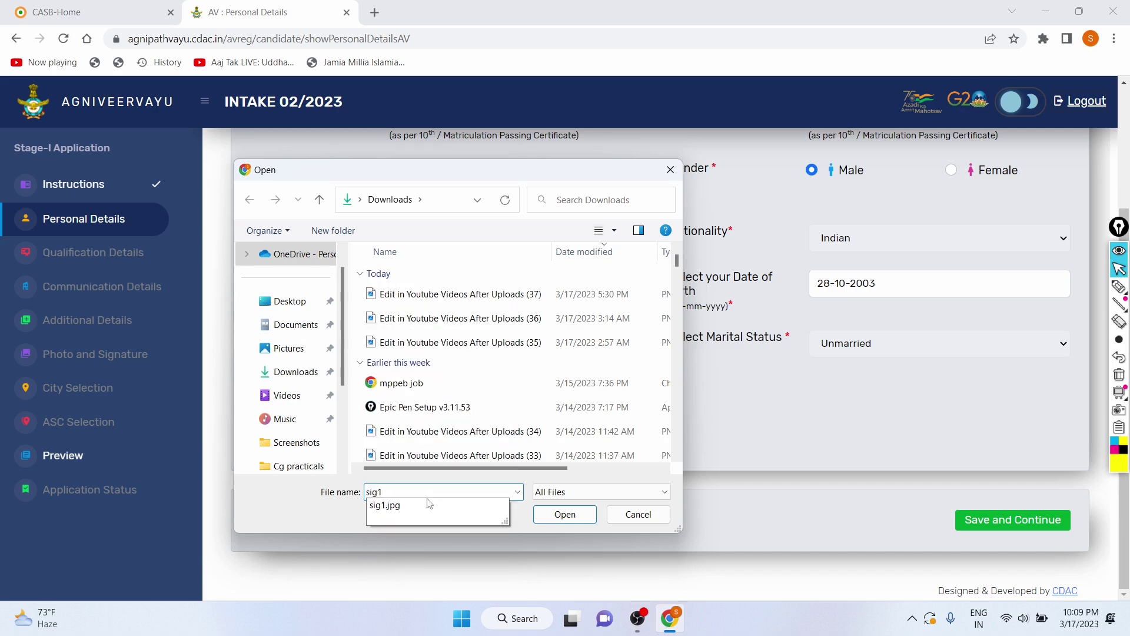
pyautogui.click(427, 509)
pyautogui.click(542, 513)
pyautogui.moveTo(408, 167); pyautogui.dragTo(637, 167)
pyautogui.click(708, 228)
# Step: Try uploading Ak1.jpg, which is also rejected for image size
pyautogui.click(427, 401)
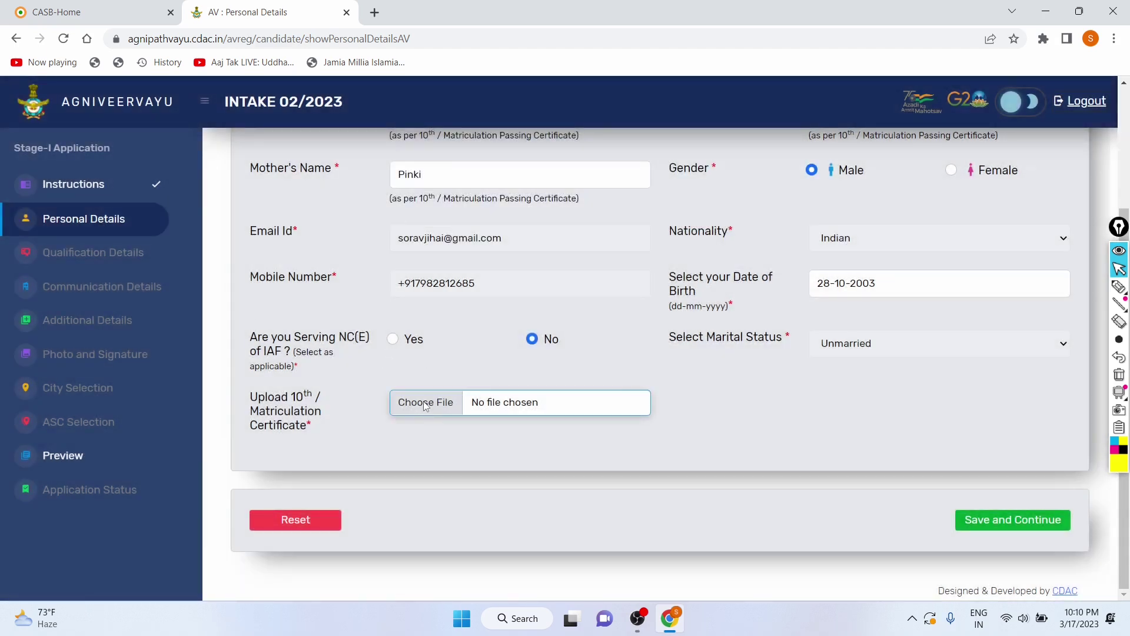
pyautogui.write('Ak1')
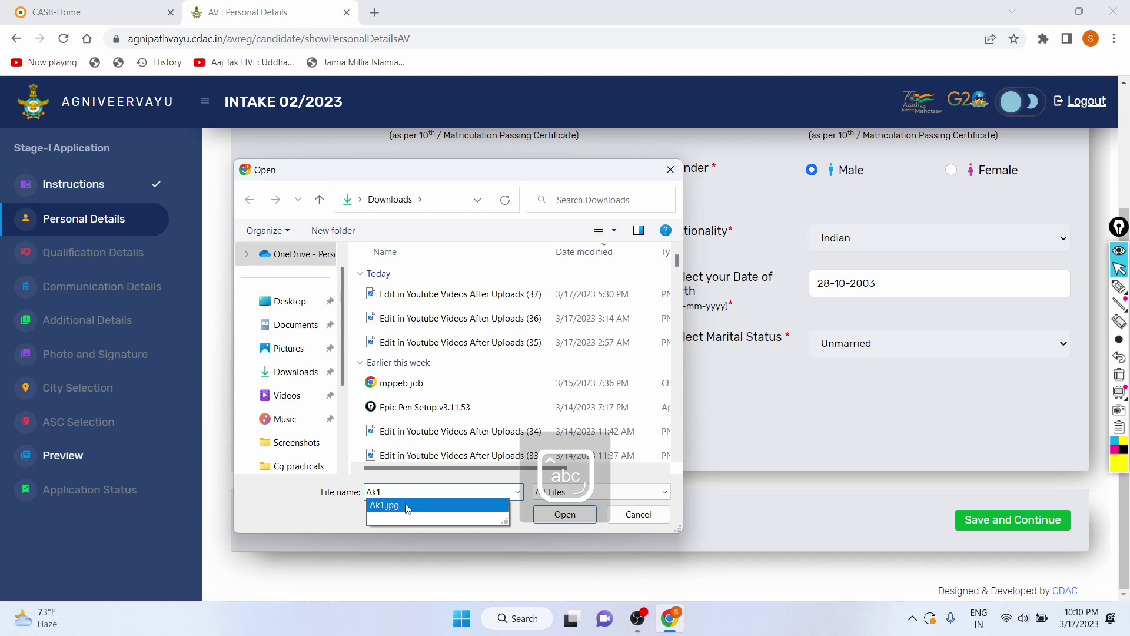
pyautogui.click(408, 506)
pyautogui.click(548, 516)
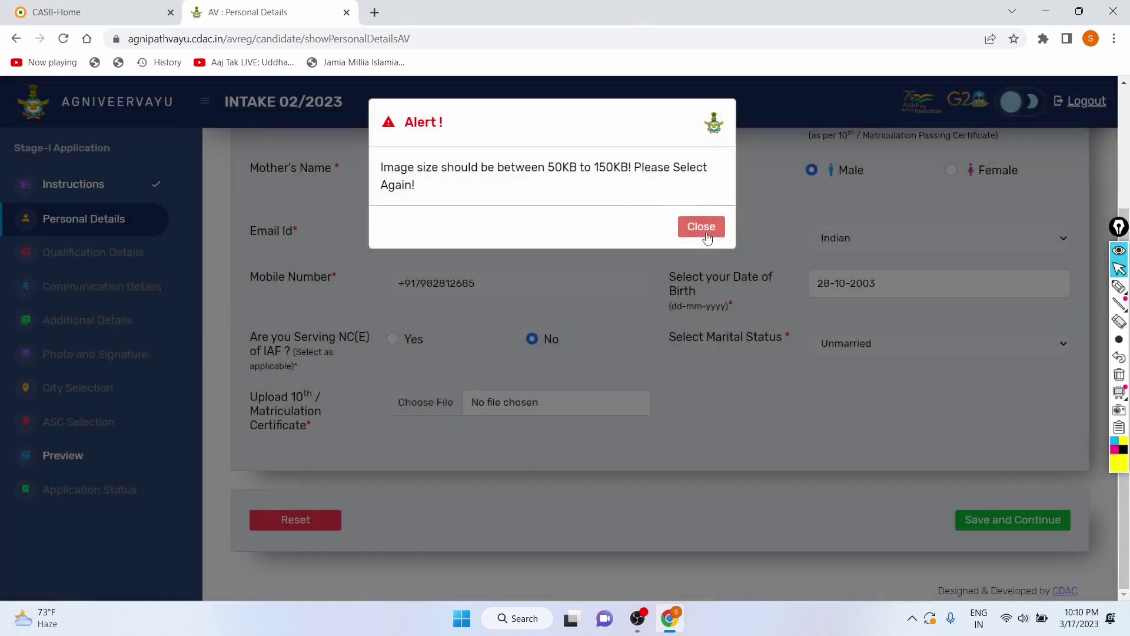
pyautogui.click(701, 219)
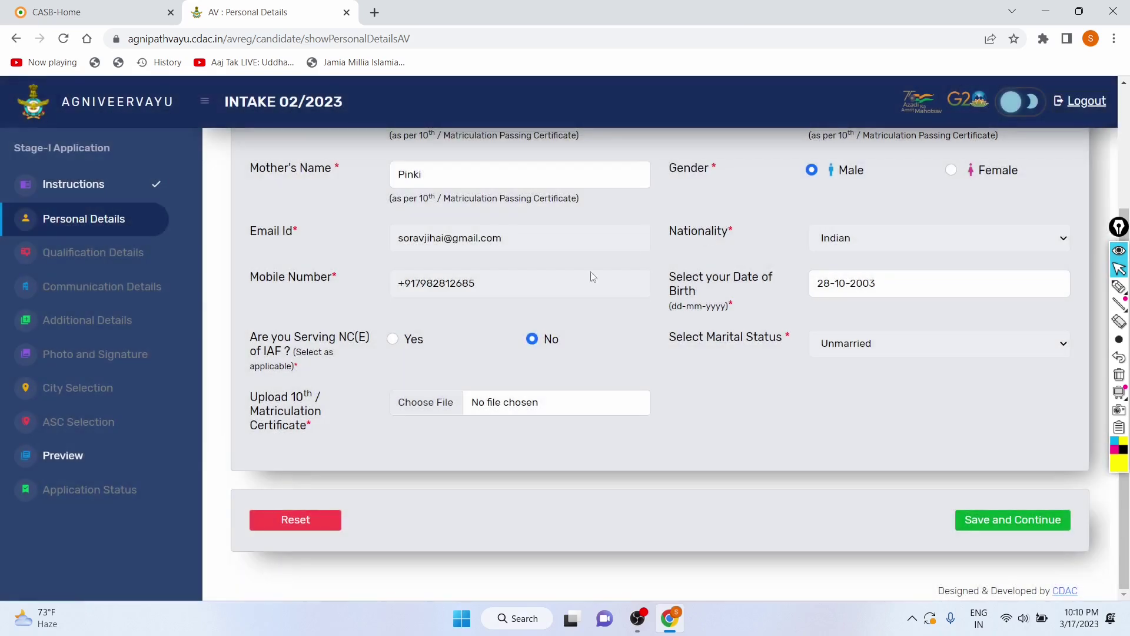
# Step: Upload Ak.jpg as the 10th/Matriculation certificate and acknowledge the success message
pyautogui.click(451, 402)
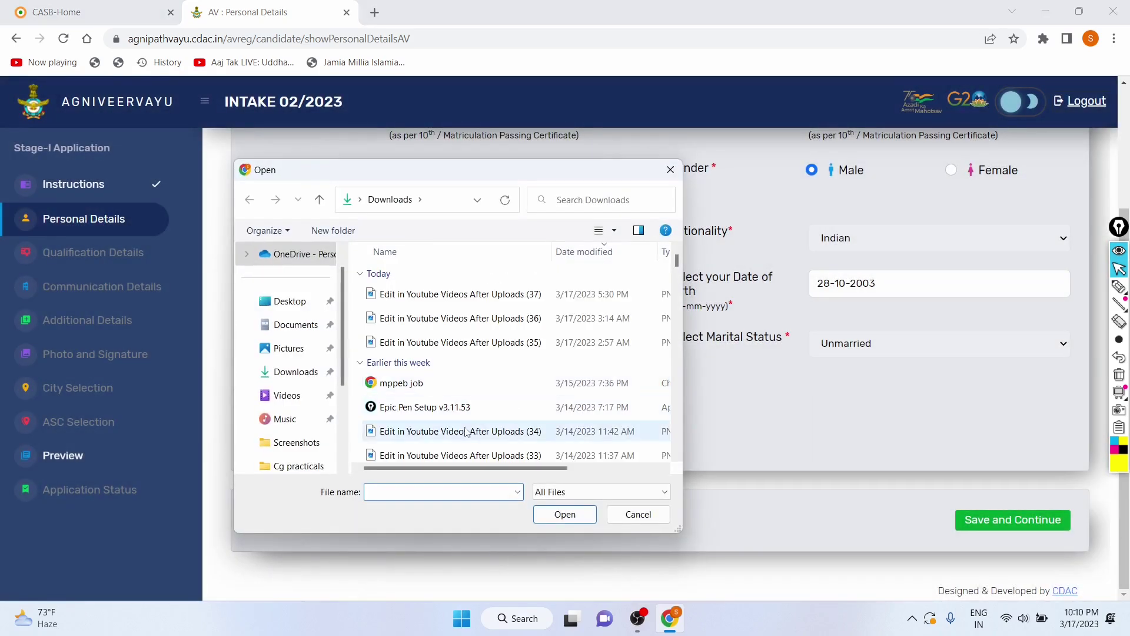
pyautogui.press('capslock')
pyautogui.write('A')
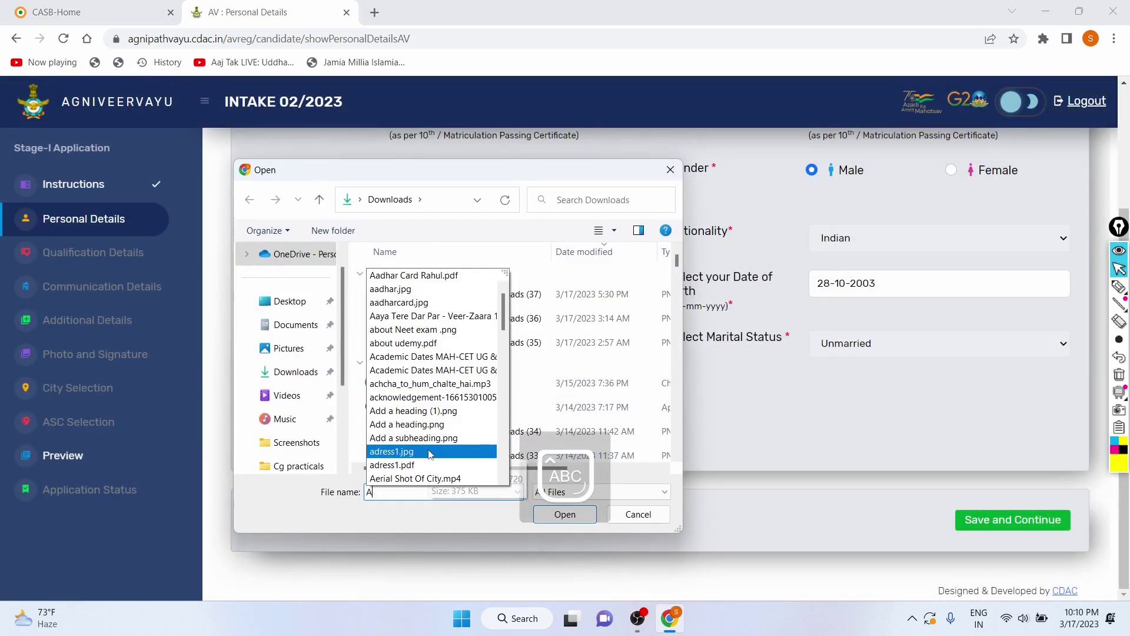
pyautogui.press('capslock')
pyautogui.write('k')
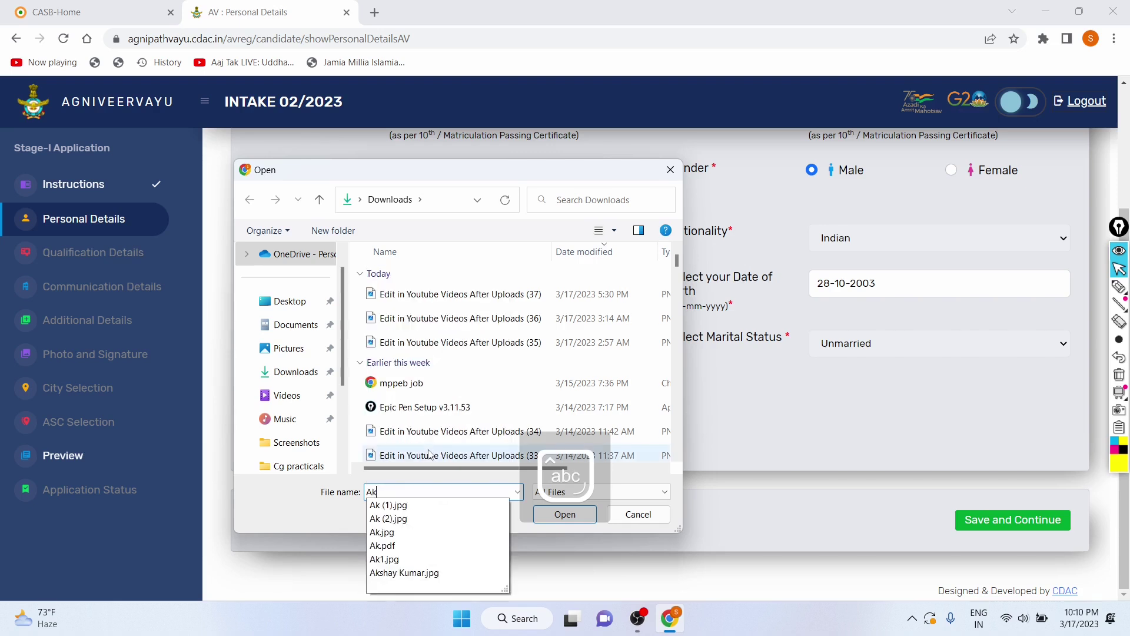
pyautogui.click(392, 533)
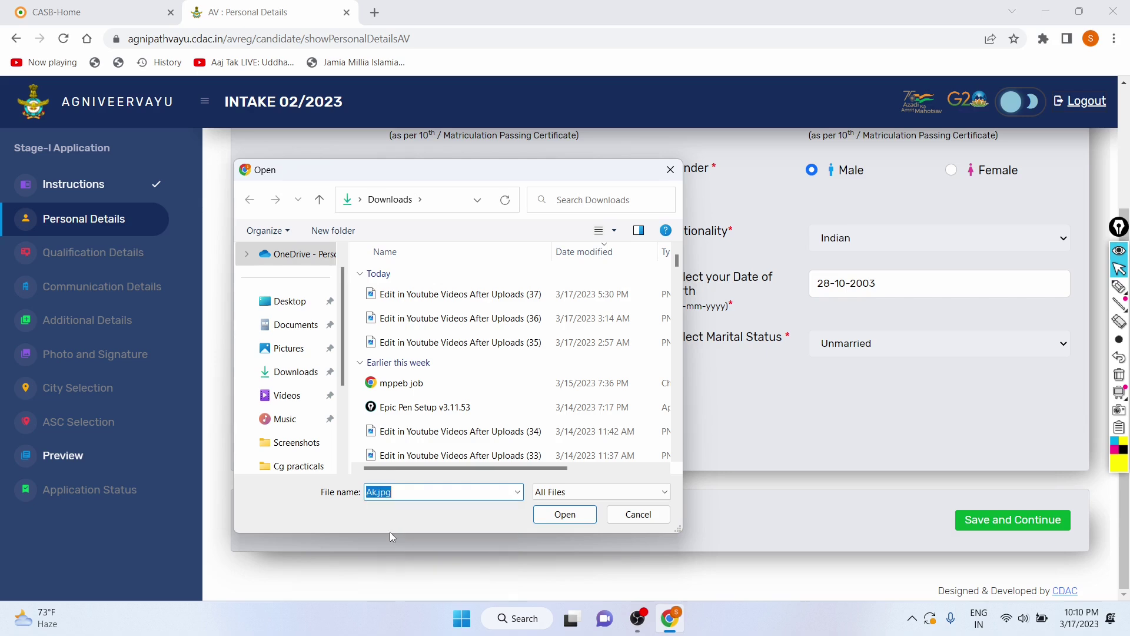
pyautogui.click(560, 514)
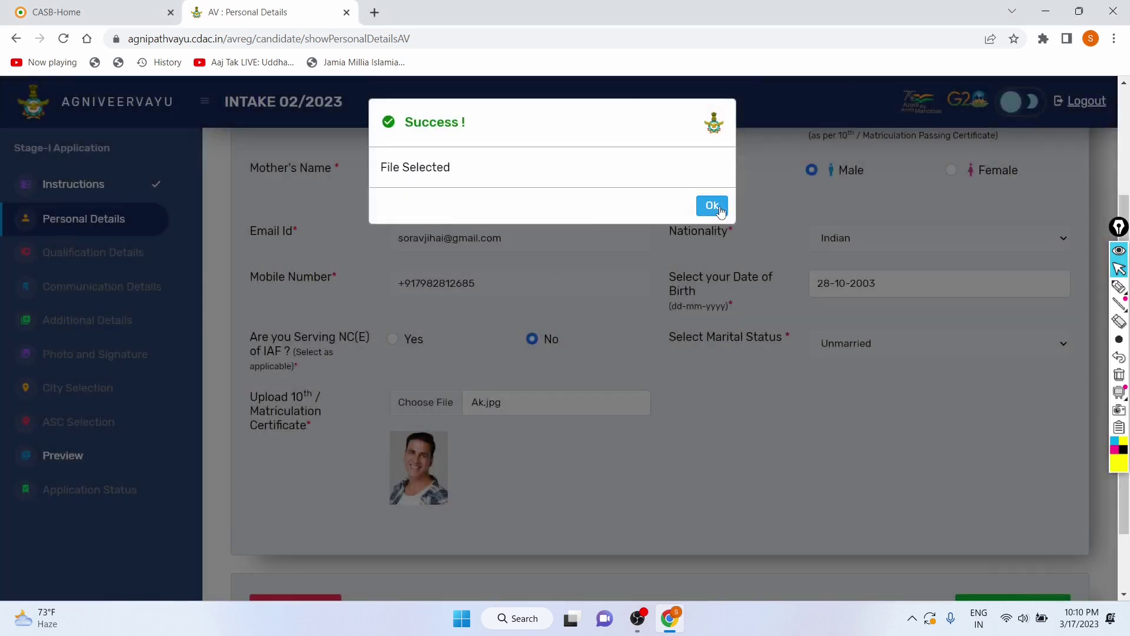
pyautogui.click(719, 207)
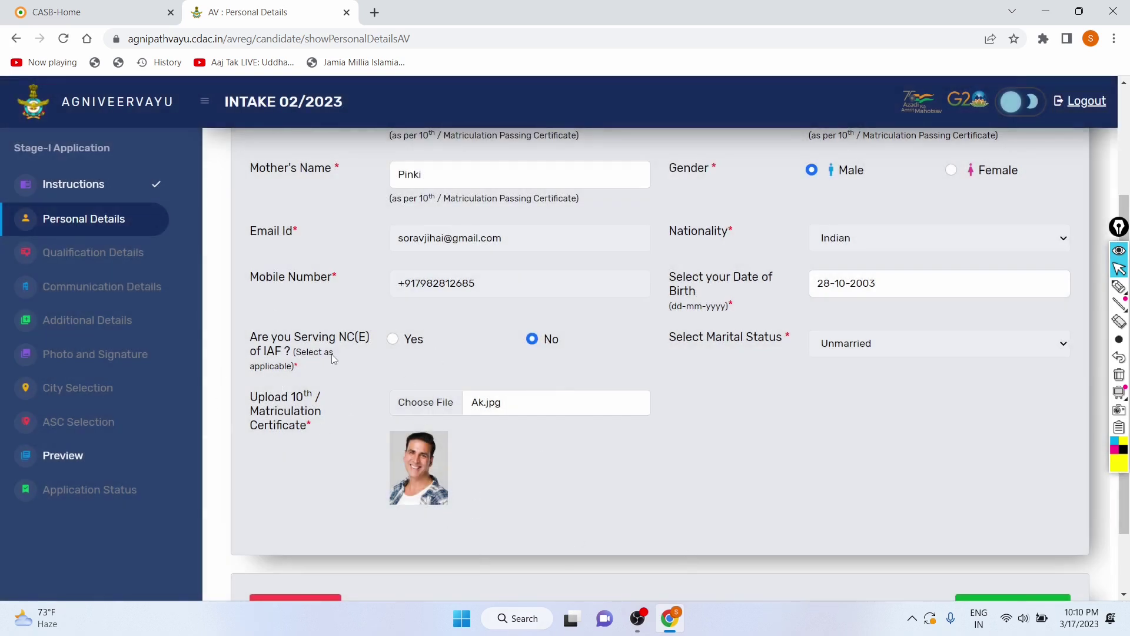
# Step: Save the personal details, submitting the confirmation and acknowledging the success message
pyautogui.scroll(-2, 334, 354)
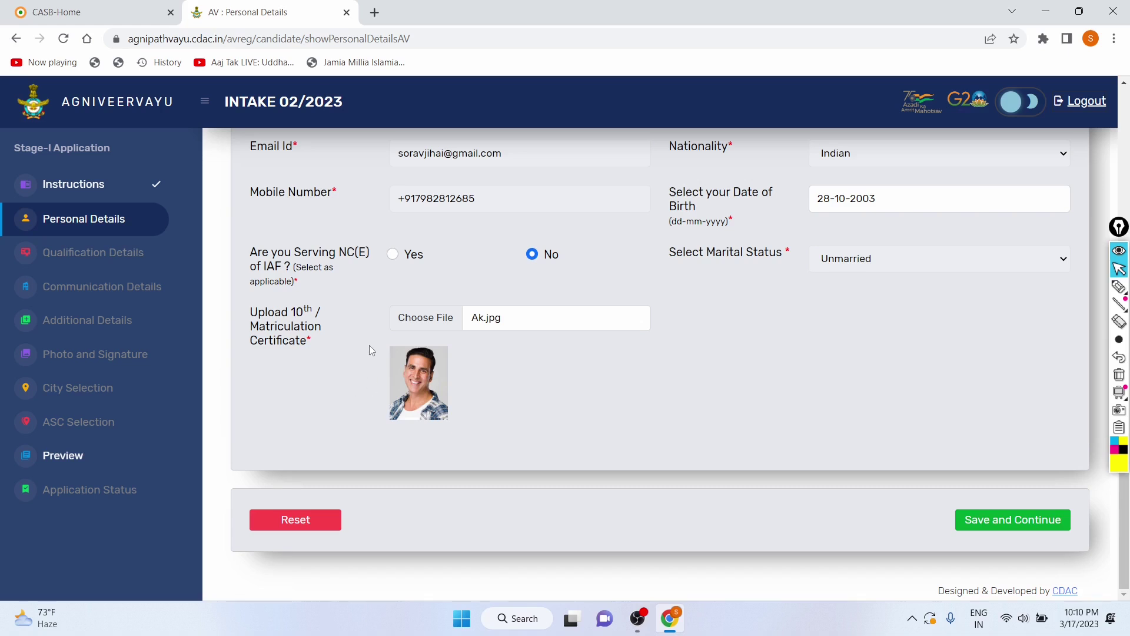
pyautogui.scroll(5, 374, 374)
pyautogui.scroll(-5, 373, 374)
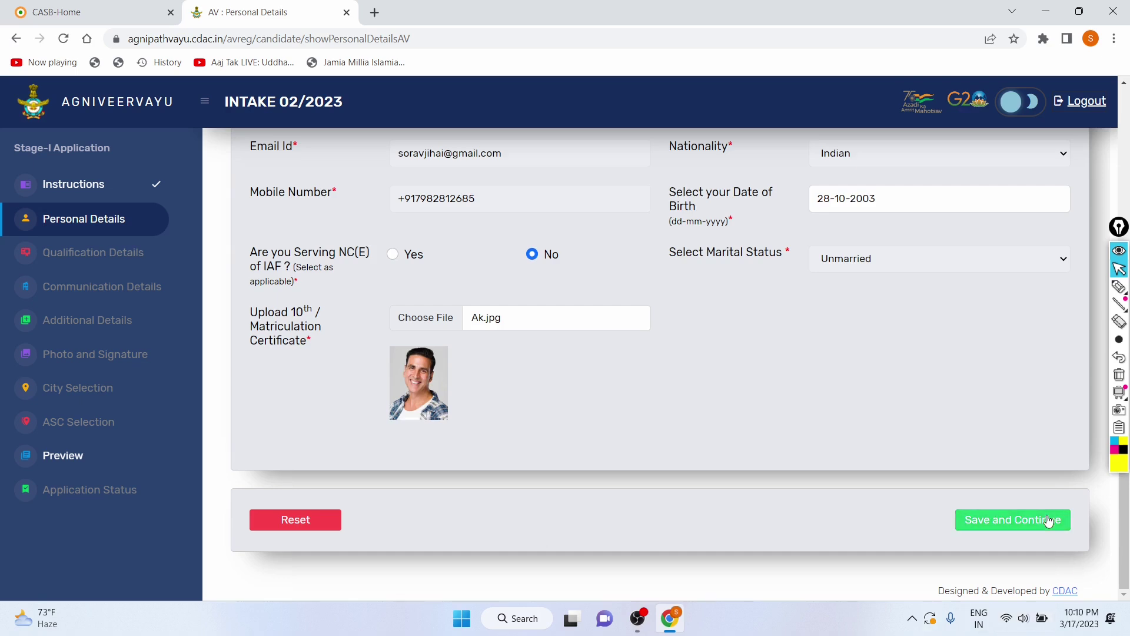
pyautogui.click(1048, 517)
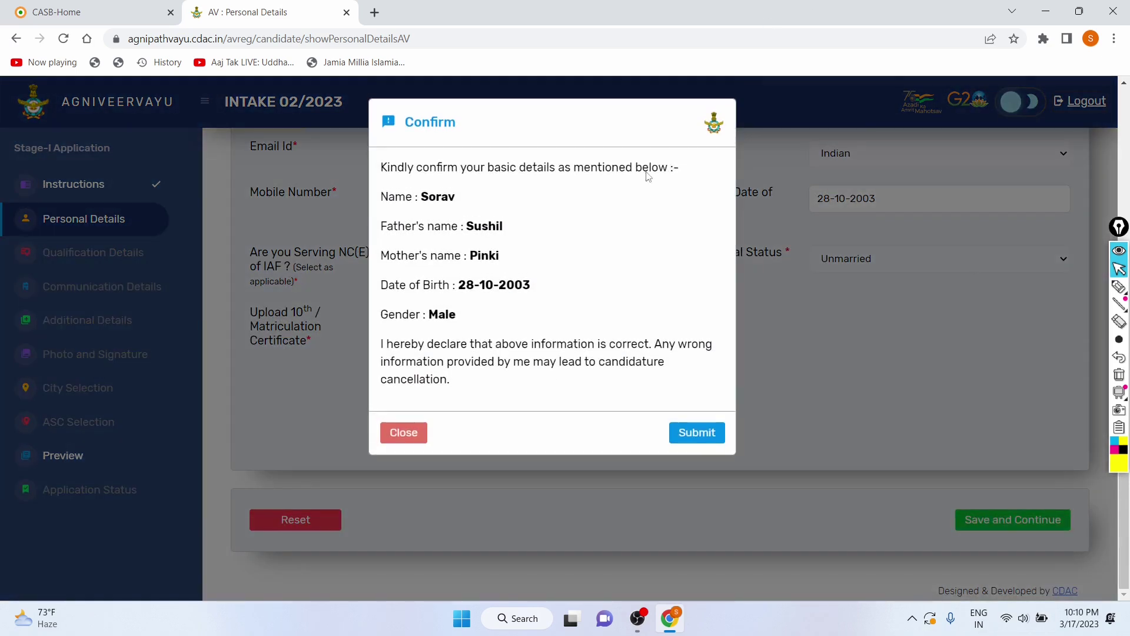
pyautogui.click(708, 435)
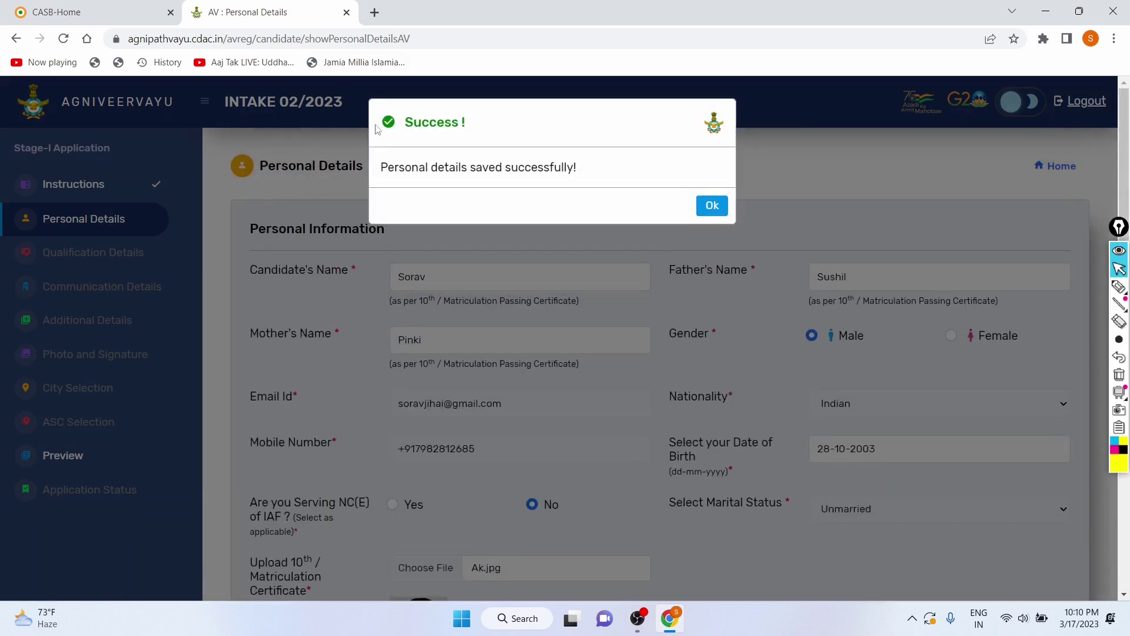
pyautogui.click(711, 206)
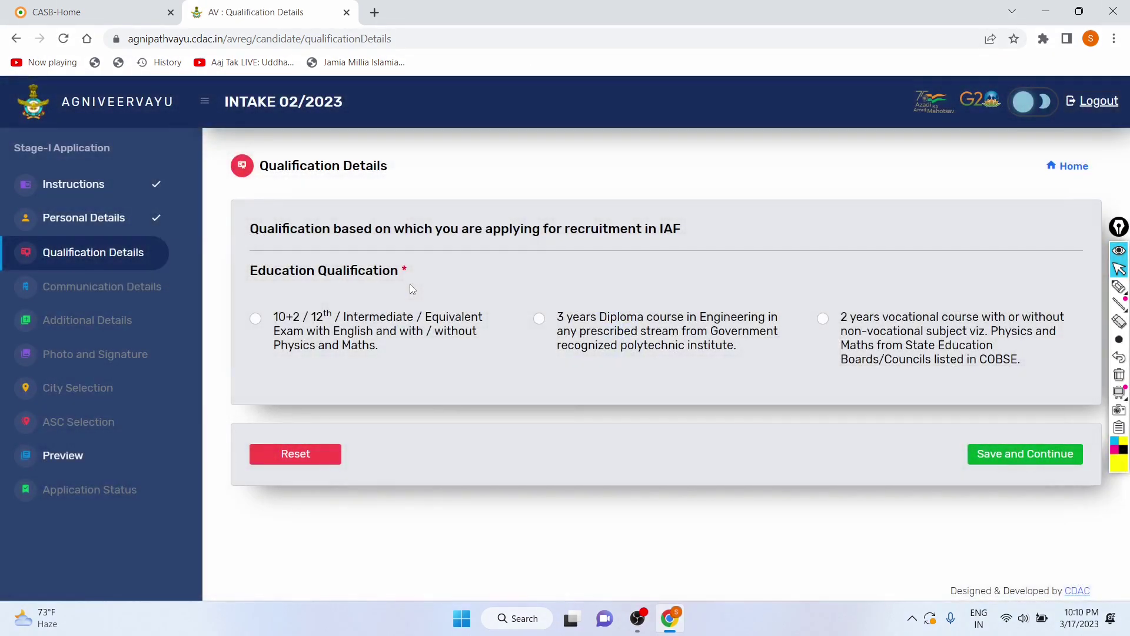
# Step: Review the qualification options and select 10+2 / 12th / Intermediate
pyautogui.moveTo(240, 266); pyautogui.dragTo(406, 272)
pyautogui.moveTo(274, 318); pyautogui.dragTo(404, 340)
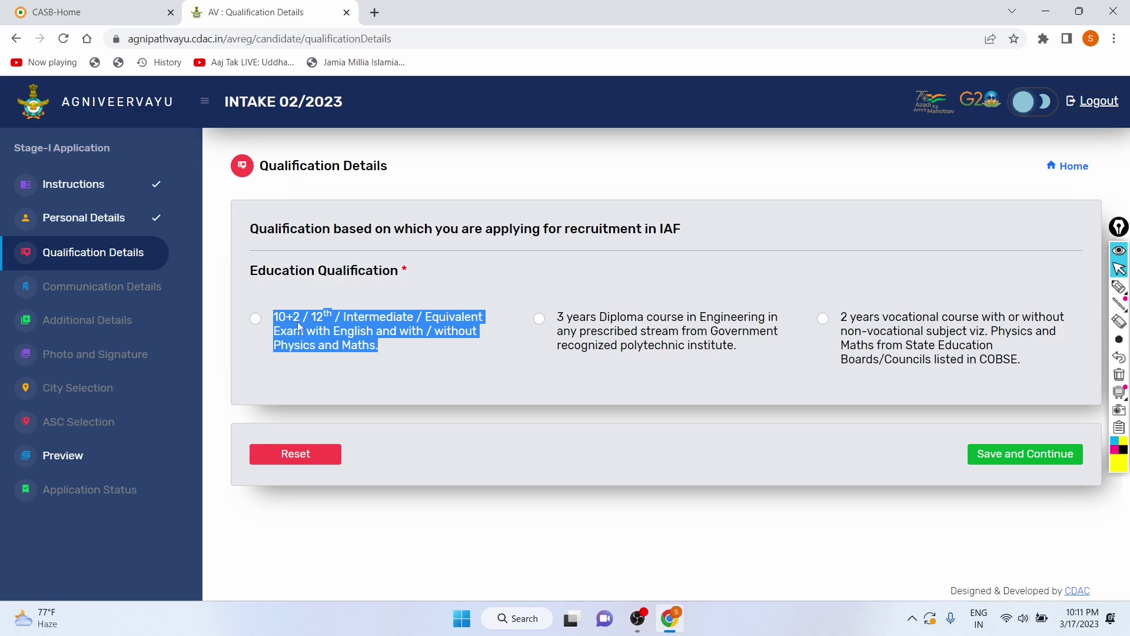
pyautogui.moveTo(556, 321); pyautogui.dragTo(688, 349)
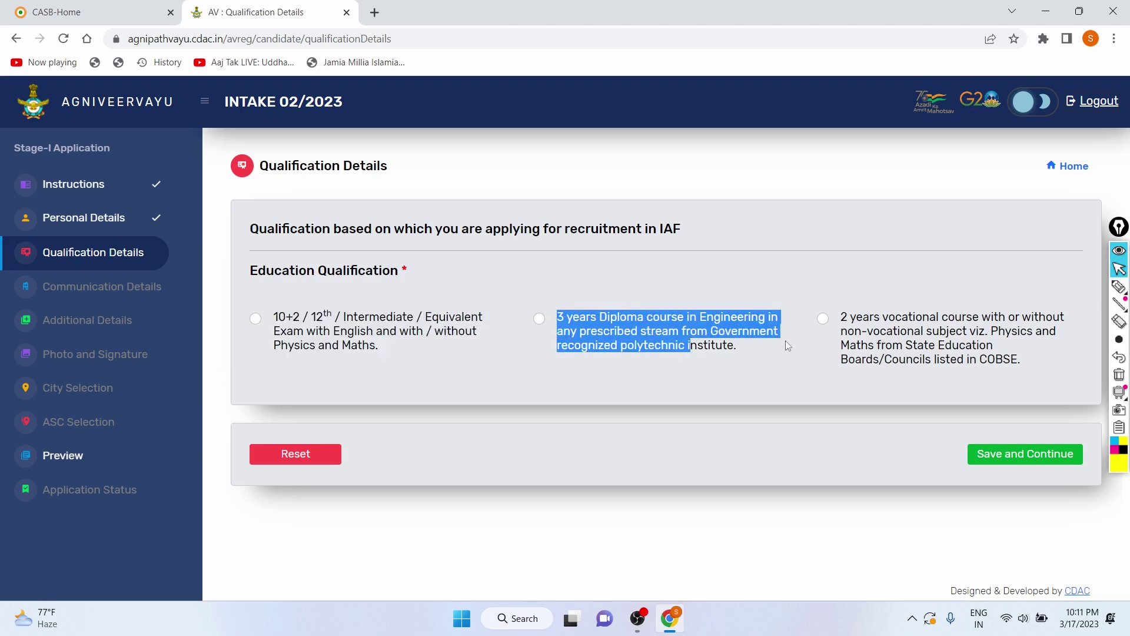
pyautogui.moveTo(835, 320); pyautogui.dragTo(976, 361)
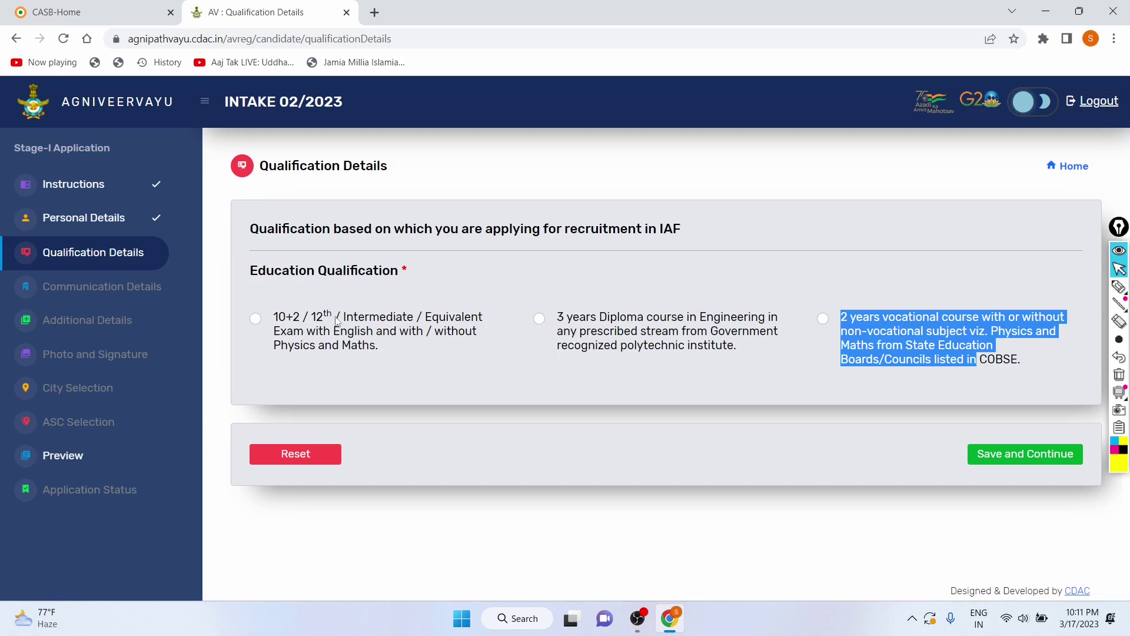
pyautogui.click(255, 321)
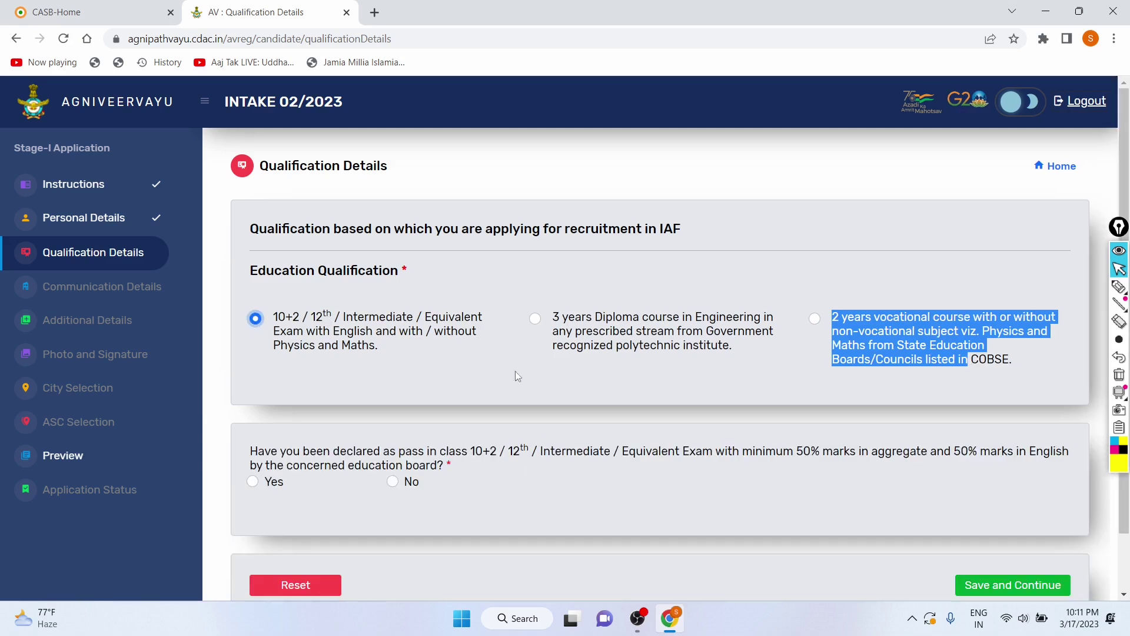
# Step: Answer Yes to the 50% marks question, after No triggers a not-eligible alert
pyautogui.scroll(-1, 288, 365)
pyautogui.moveTo(248, 390); pyautogui.dragTo(309, 389)
pyautogui.click(485, 410)
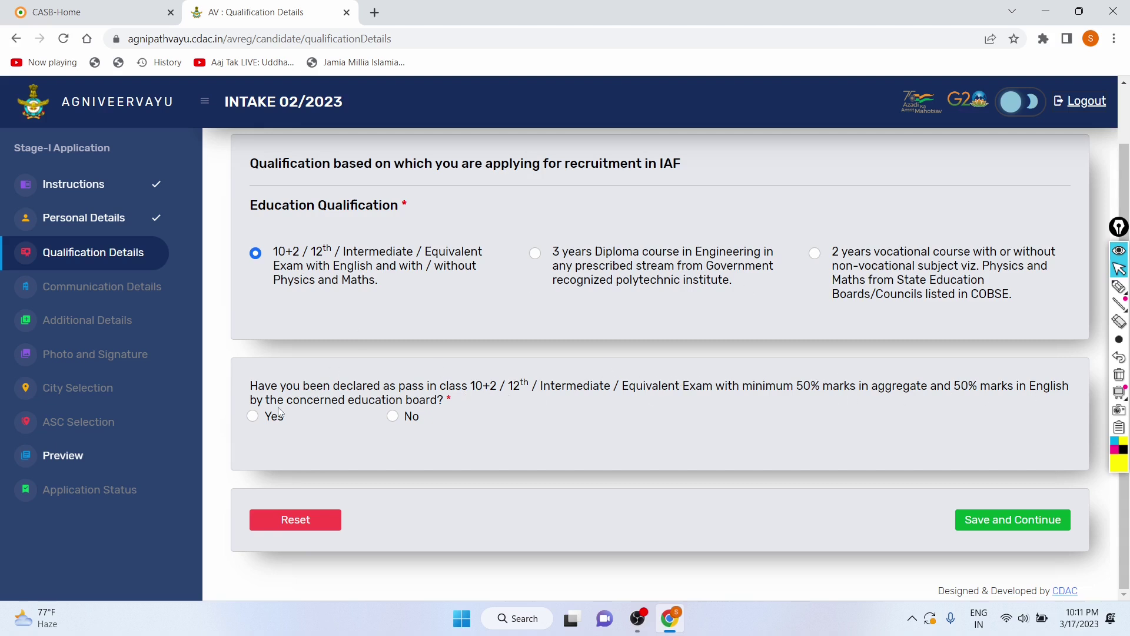
pyautogui.click(252, 416)
pyautogui.scroll(-2, 318, 416)
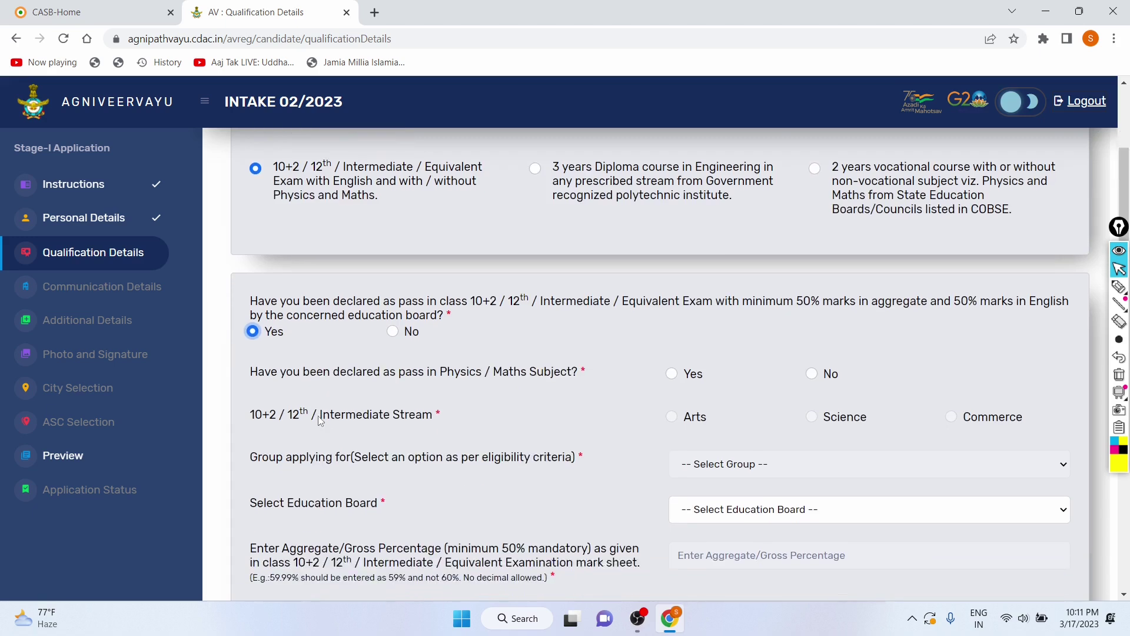
pyautogui.scroll(-1, 318, 419)
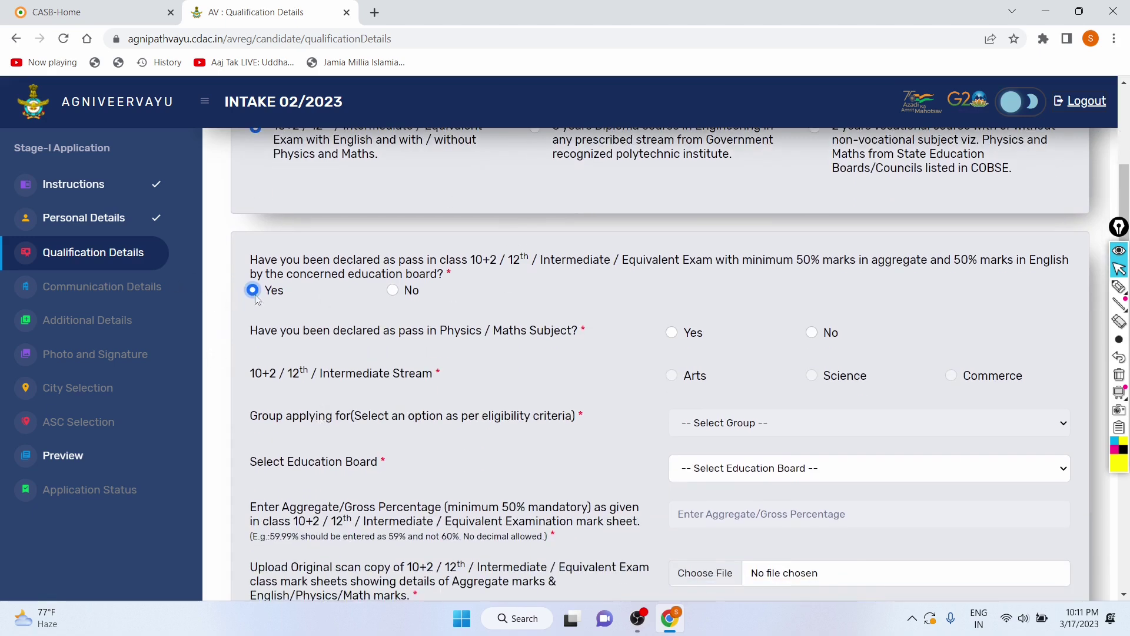
pyautogui.click(393, 289)
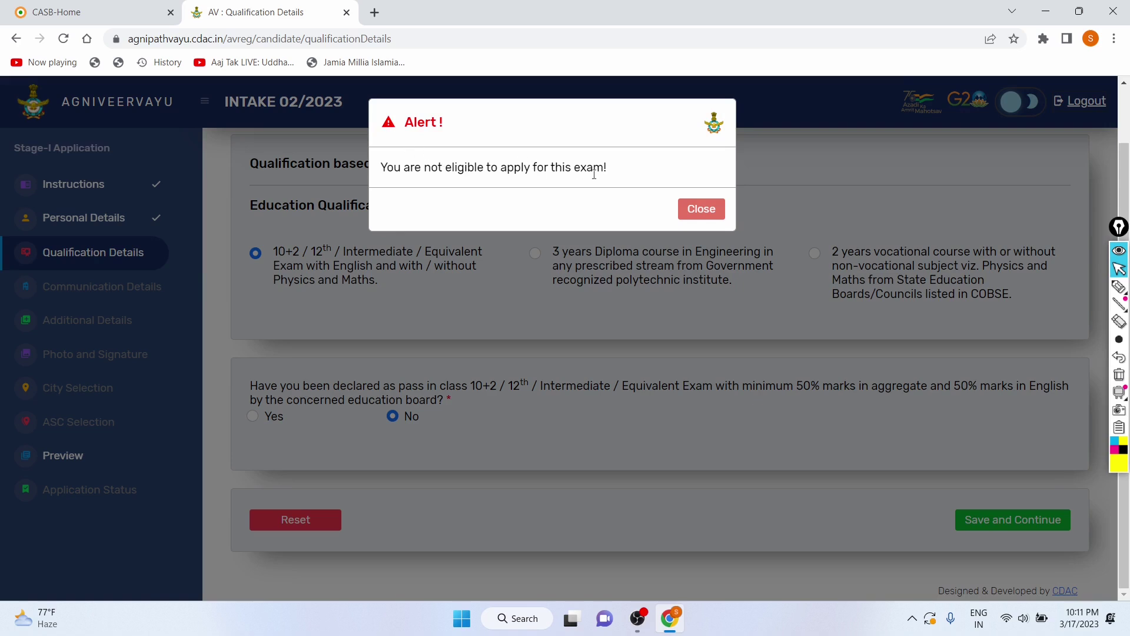
pyautogui.click(699, 210)
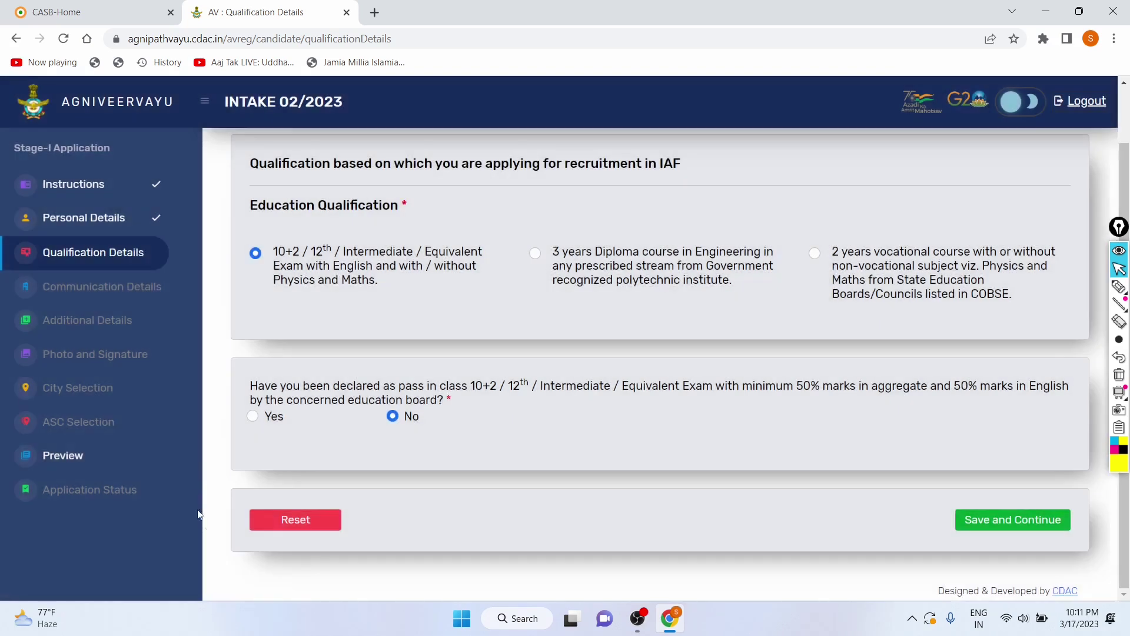
pyautogui.click(252, 416)
pyautogui.scroll(-4, 334, 355)
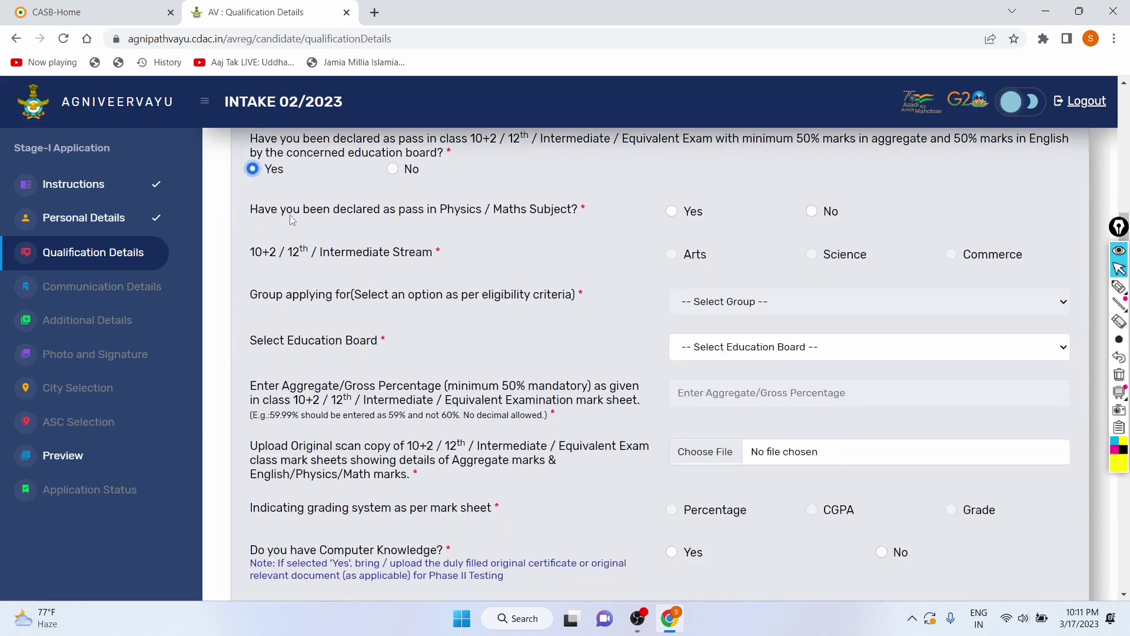
# Step: Answer No to the Physics/Maths question and choose Arts as the 12th stream
pyautogui.moveTo(257, 210); pyautogui.dragTo(527, 213)
pyautogui.click(632, 210)
pyautogui.scroll(2, 517, 217)
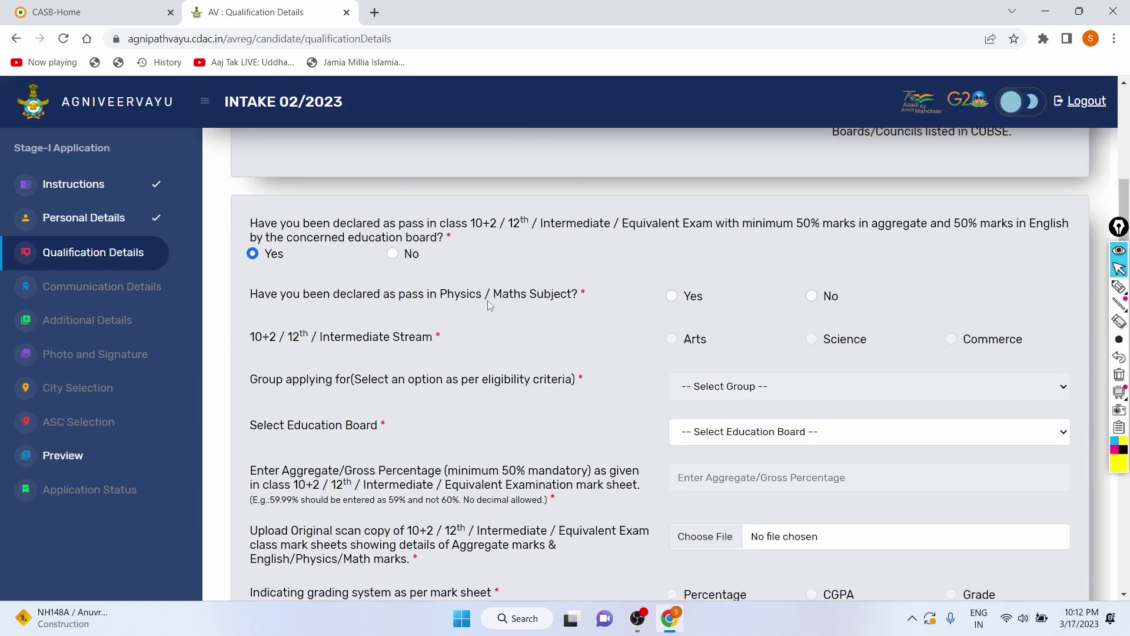
pyautogui.scroll(-1, 489, 304)
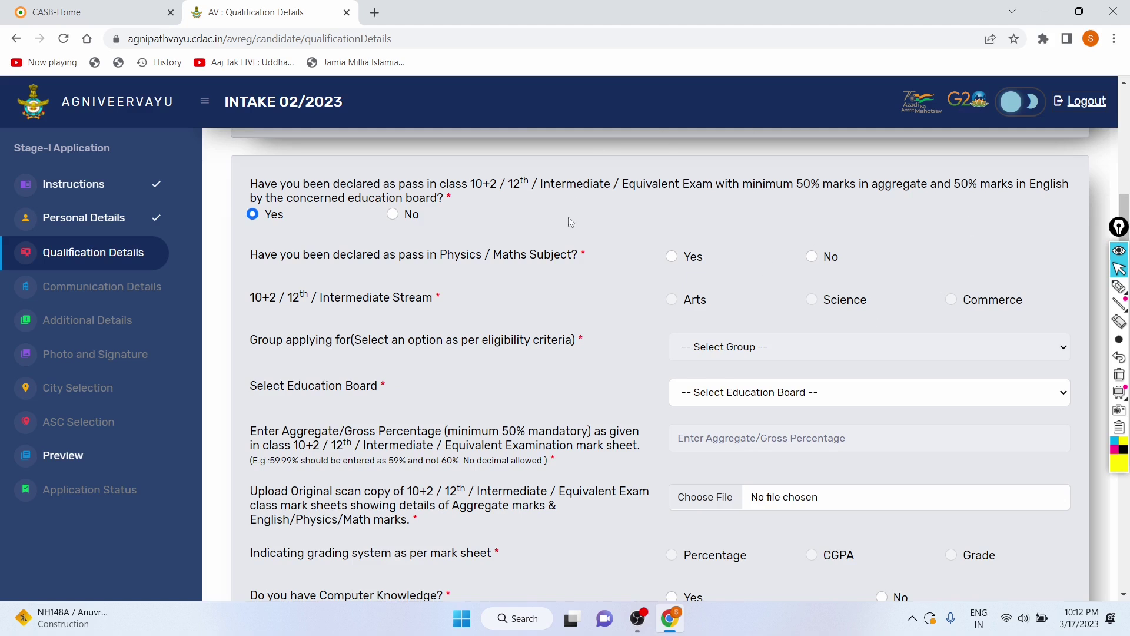
pyautogui.scroll(-1, 567, 218)
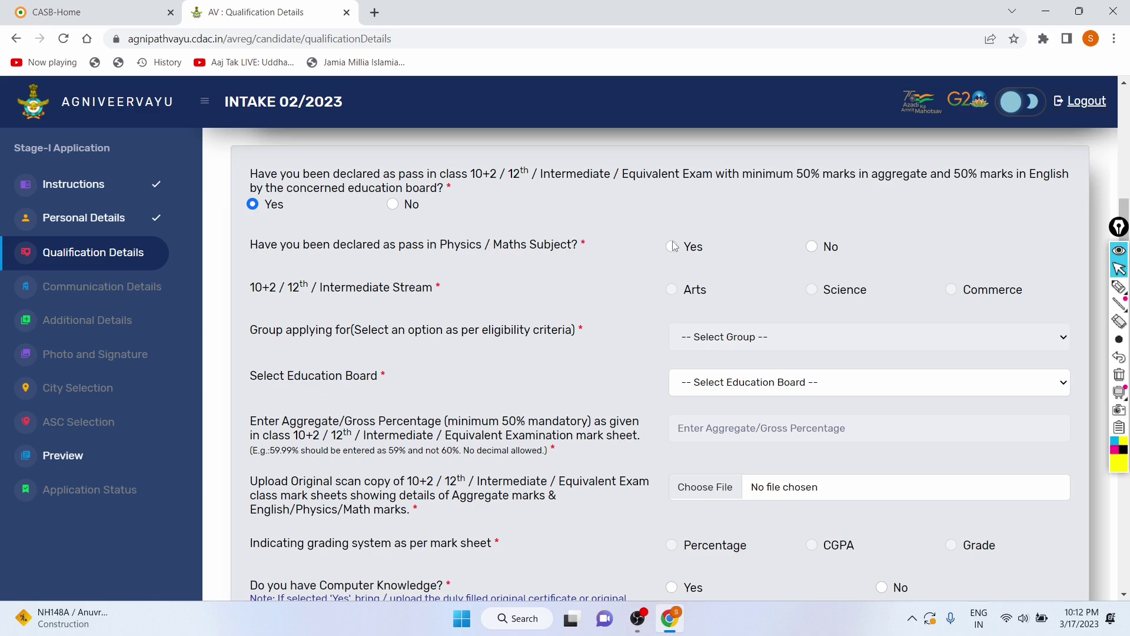
pyautogui.click(812, 247)
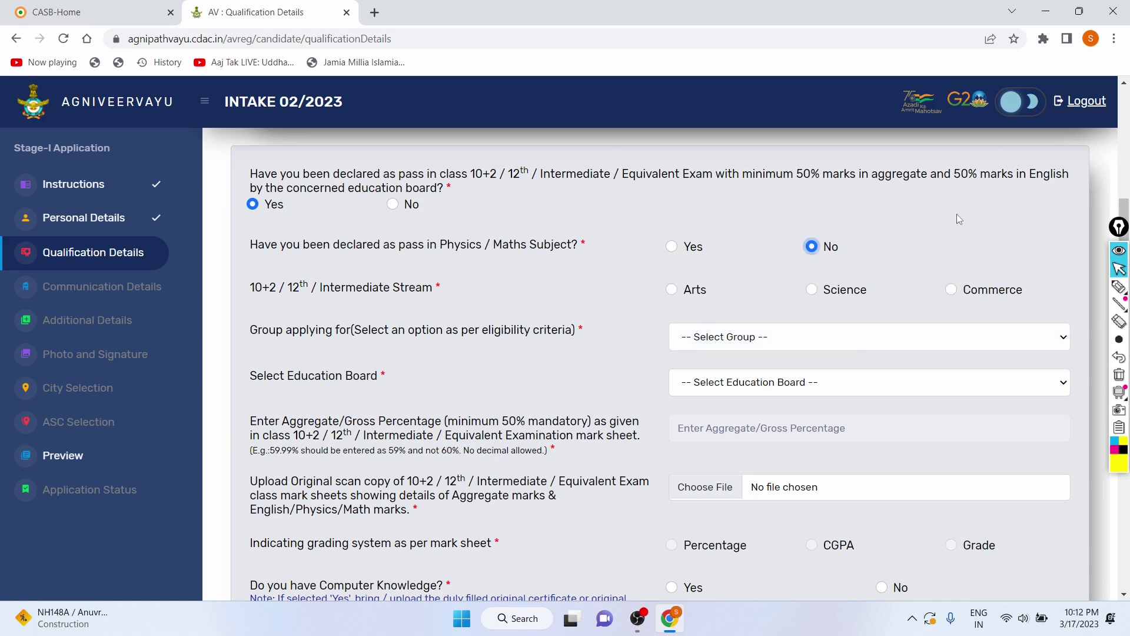
pyautogui.moveTo(249, 288); pyautogui.dragTo(422, 291)
pyautogui.click(623, 285)
pyautogui.click(672, 290)
# Step: Reconfirm No and Arts, then choose 'Other than Science Subjects' as the group
pyautogui.scroll(-1, 511, 325)
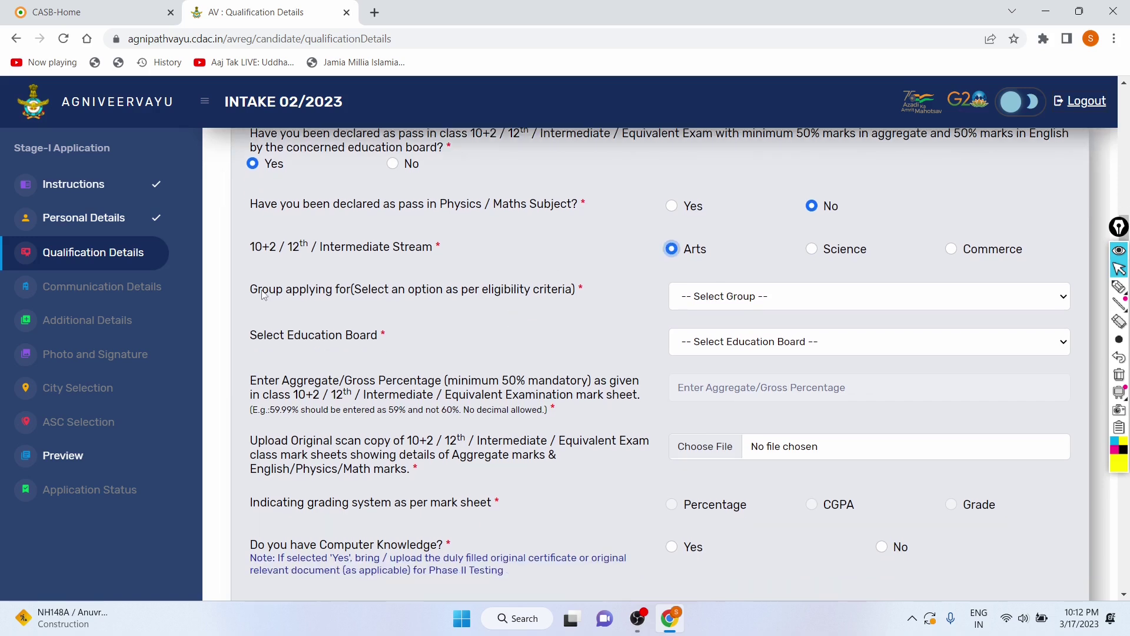
pyautogui.rightClick(262, 294)
pyautogui.click(250, 297)
pyautogui.moveTo(262, 295); pyautogui.dragTo(358, 294)
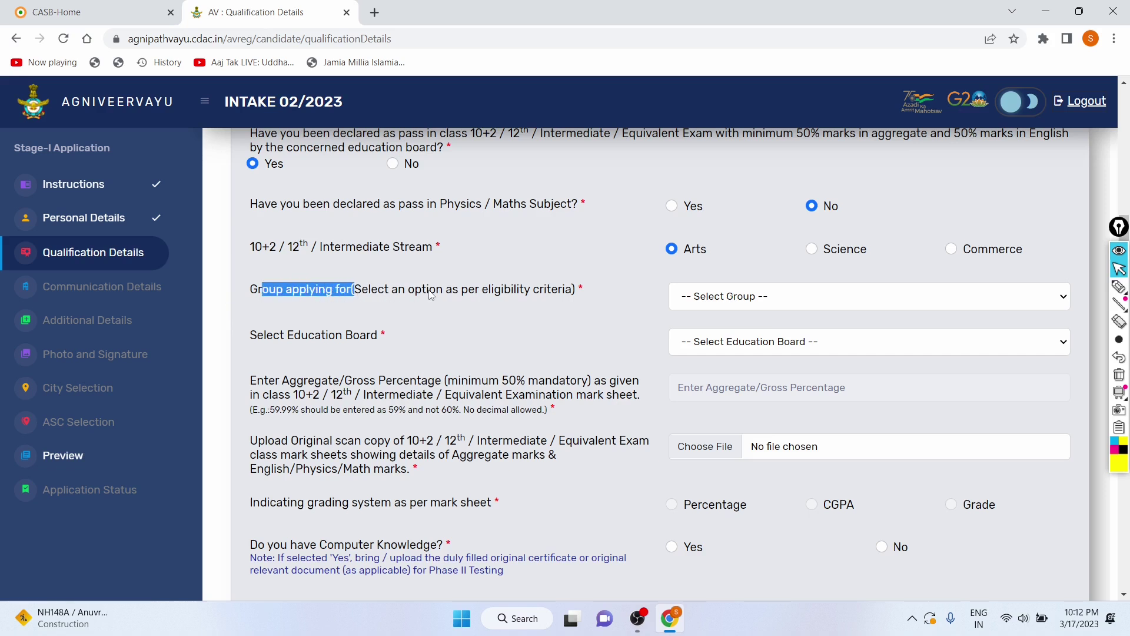
pyautogui.click(694, 297)
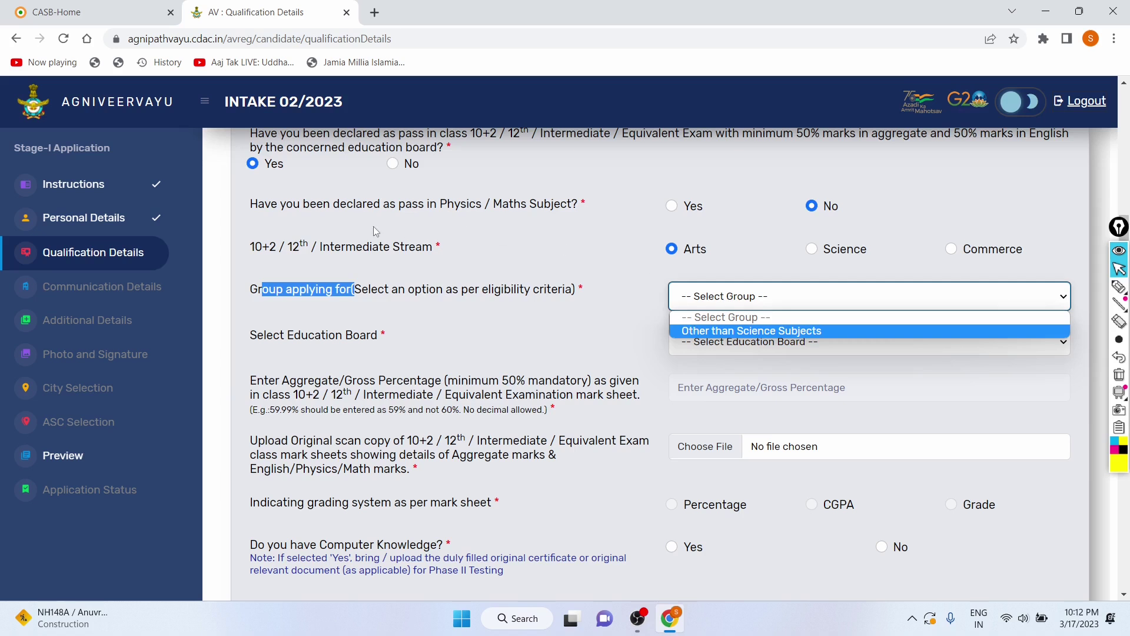
pyautogui.moveTo(252, 211); pyautogui.dragTo(558, 214)
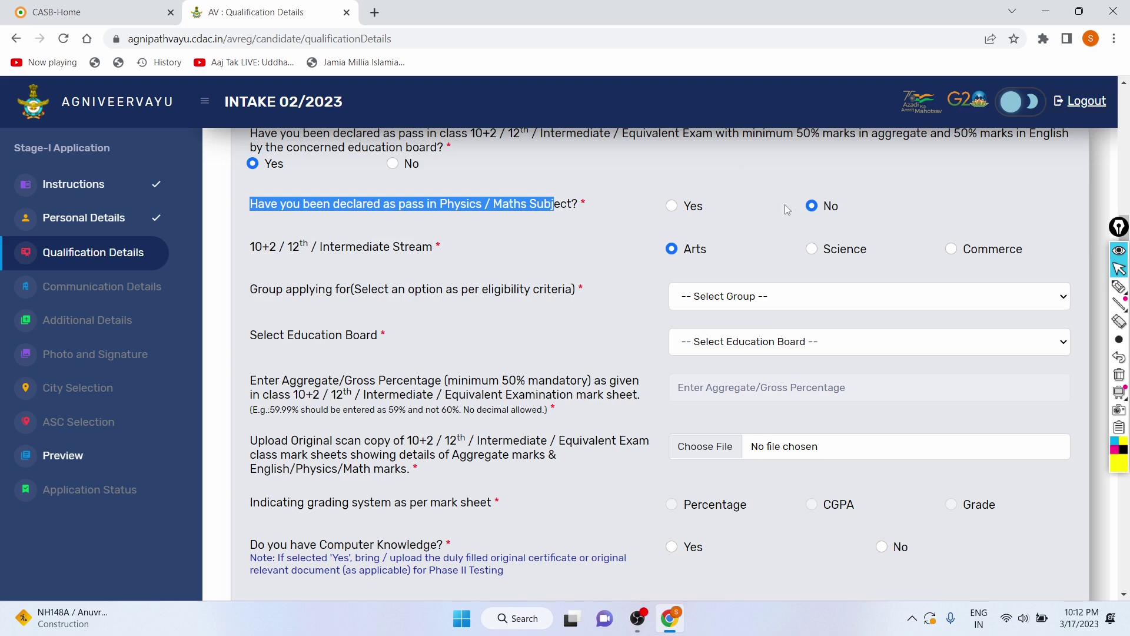
pyautogui.click(815, 208)
pyautogui.click(575, 214)
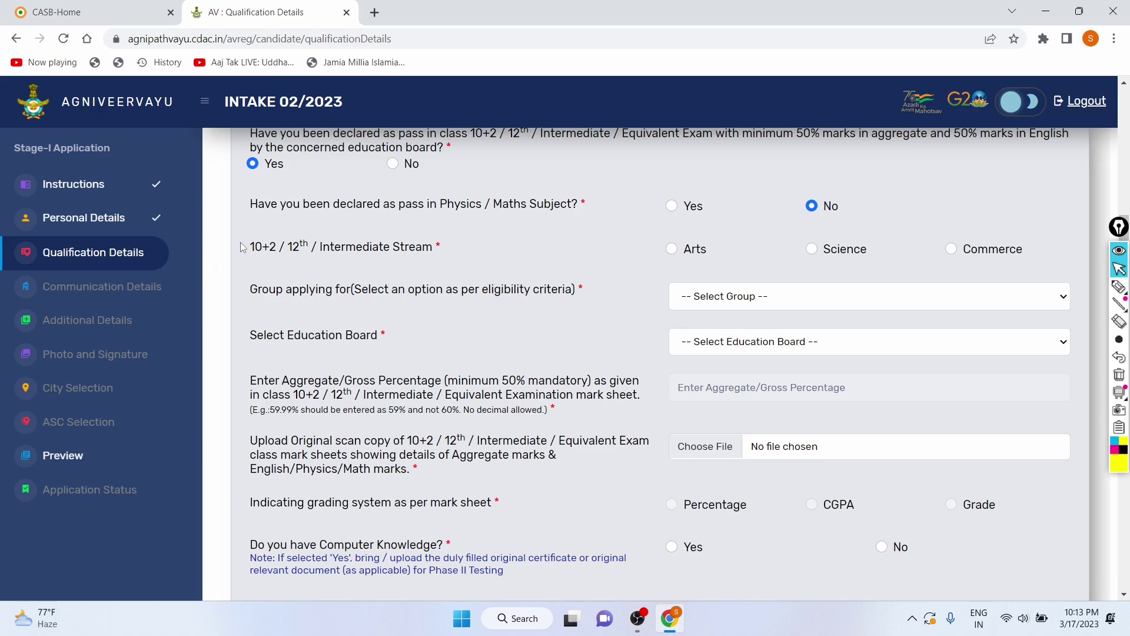
pyautogui.moveTo(247, 248); pyautogui.dragTo(389, 250)
pyautogui.click(673, 249)
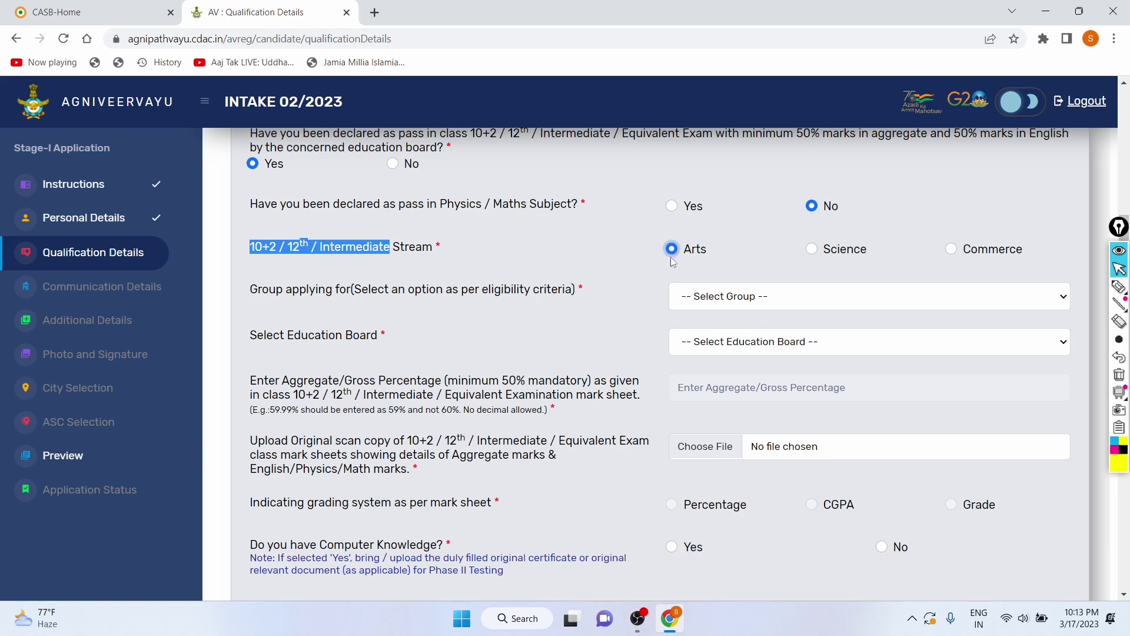
pyautogui.click(701, 297)
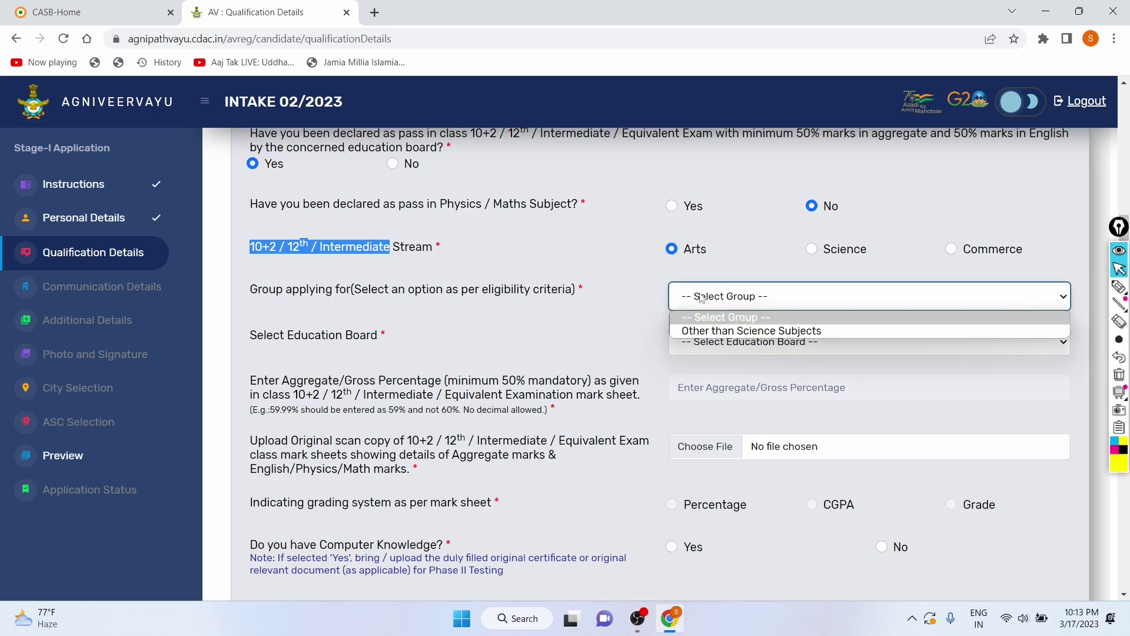
pyautogui.click(692, 332)
# Step: Confirm the 'Other than Science Subjects' group and select Delhi Board of Senior Secondary Education
pyautogui.click(634, 302)
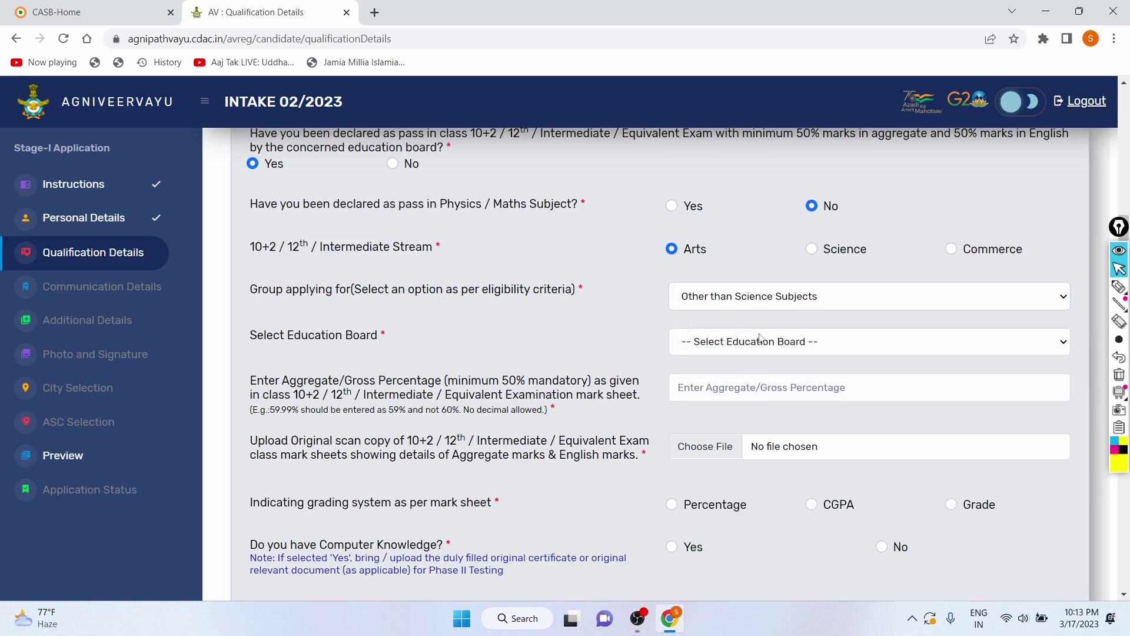
pyautogui.click(782, 352)
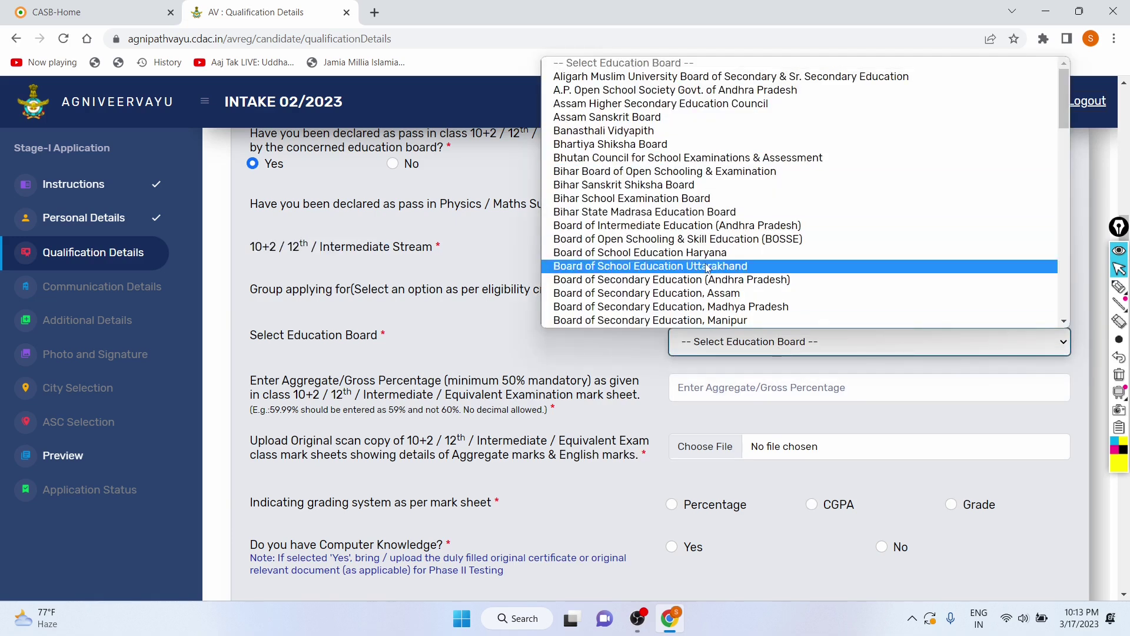
pyautogui.scroll(-15, 707, 269)
pyautogui.scroll(5, 707, 268)
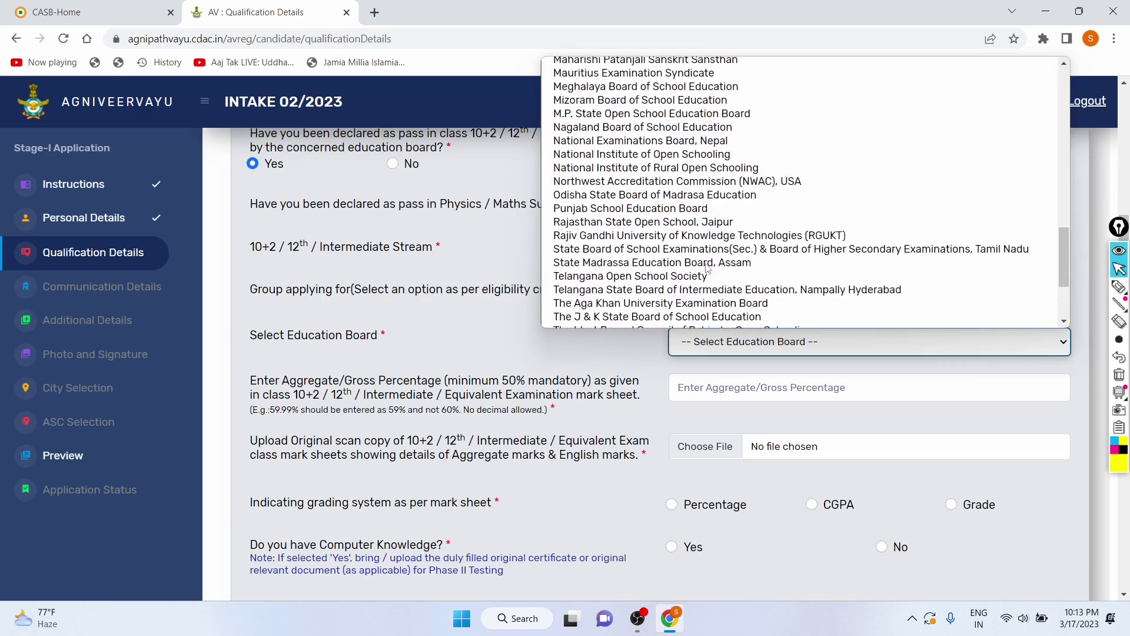
pyautogui.scroll(4, 707, 268)
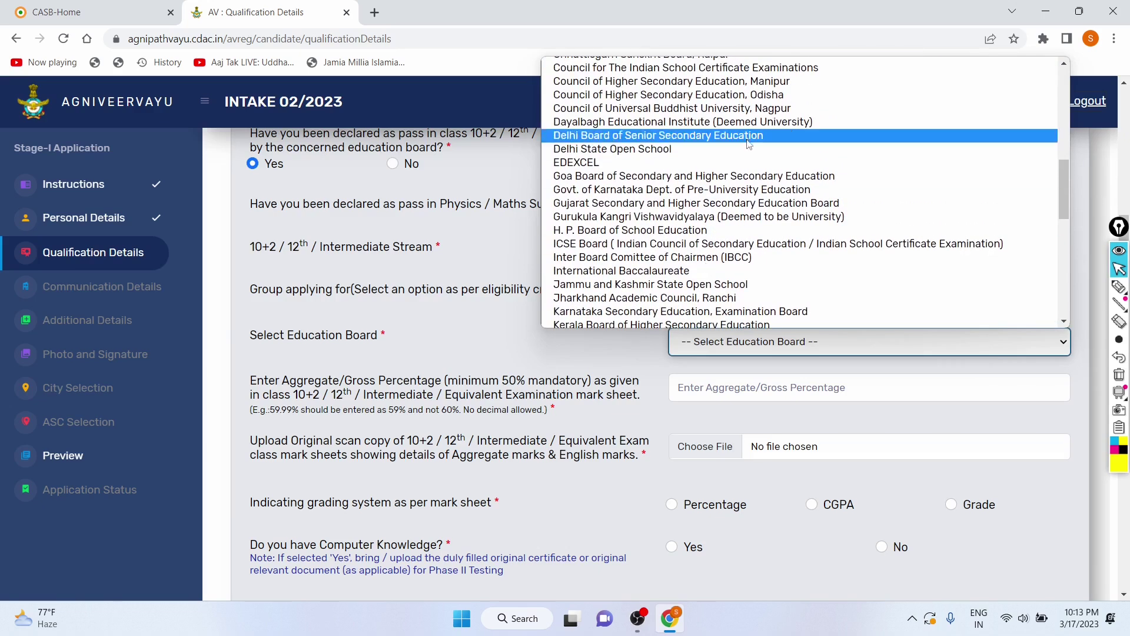
pyautogui.scroll(5, 744, 149)
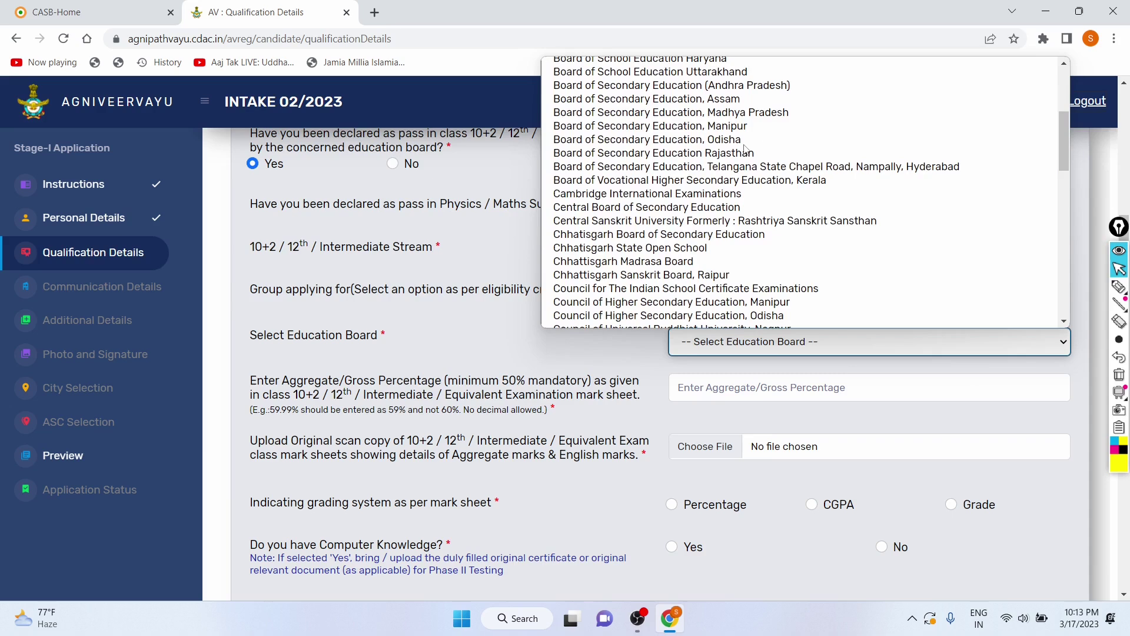
pyautogui.scroll(-2, 654, 202)
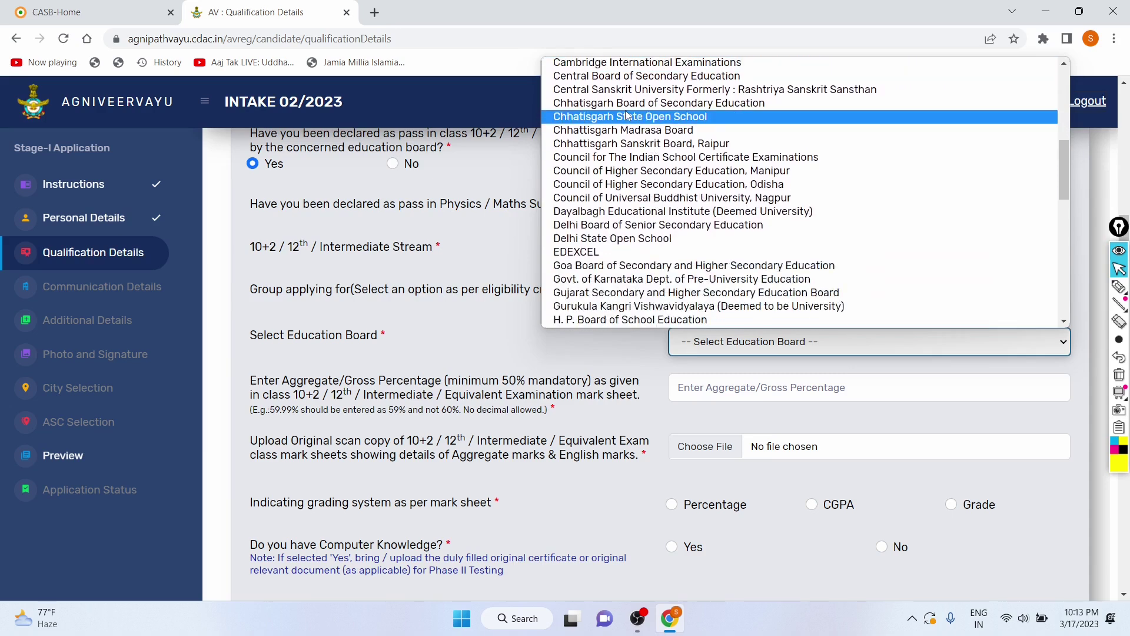
pyautogui.scroll(1, 628, 116)
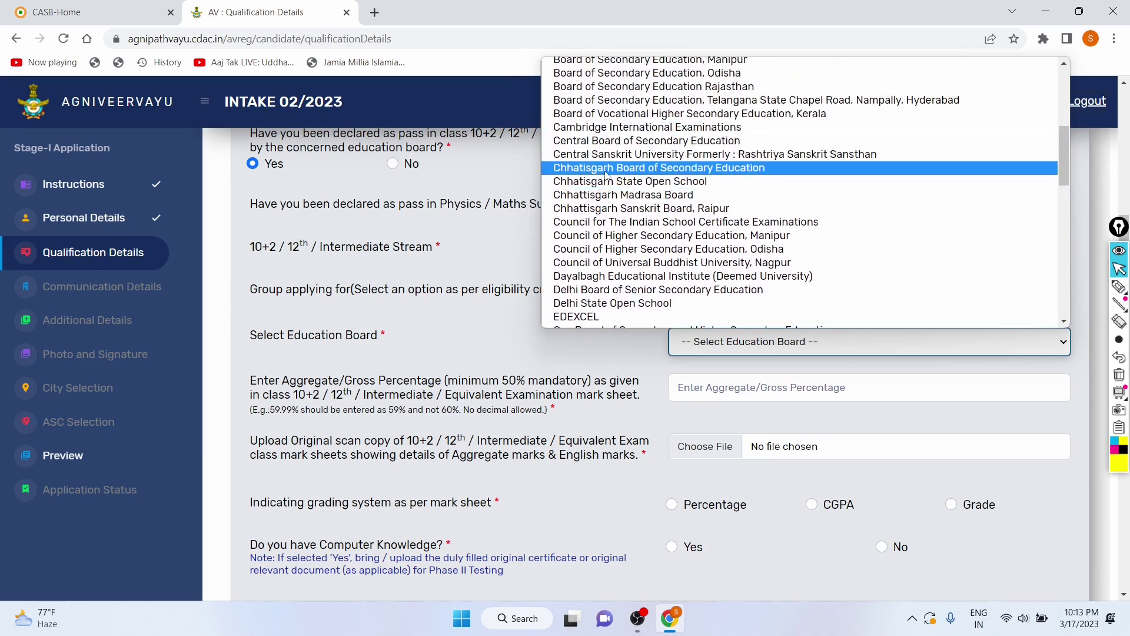
pyautogui.scroll(1, 606, 175)
pyautogui.scroll(4, 606, 175)
pyautogui.scroll(-6, 606, 175)
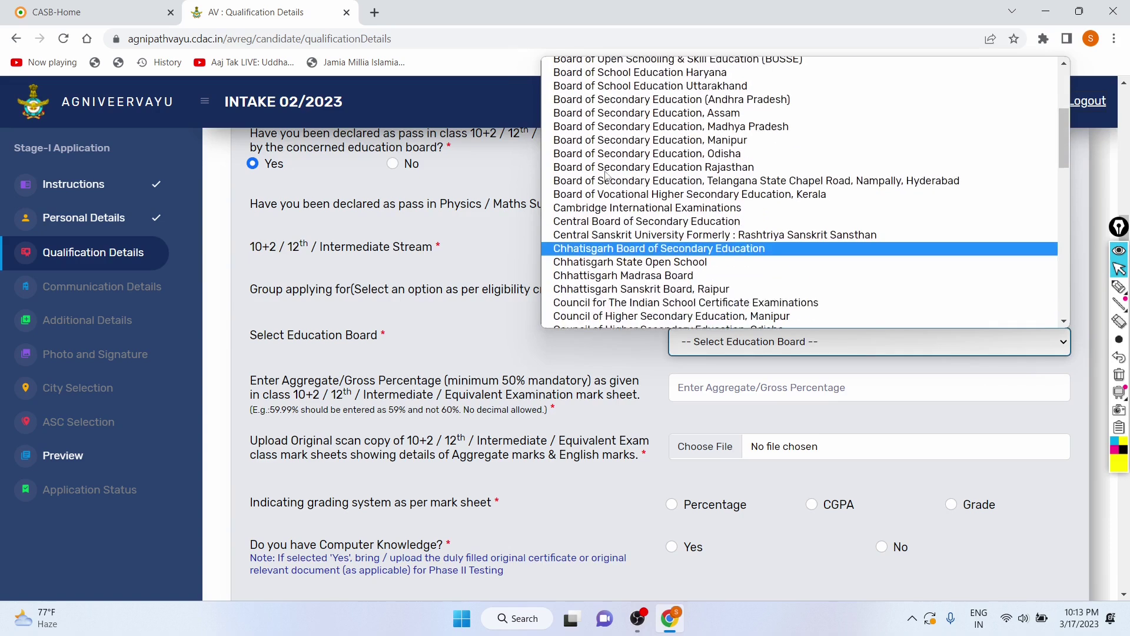
pyautogui.scroll(-2, 606, 174)
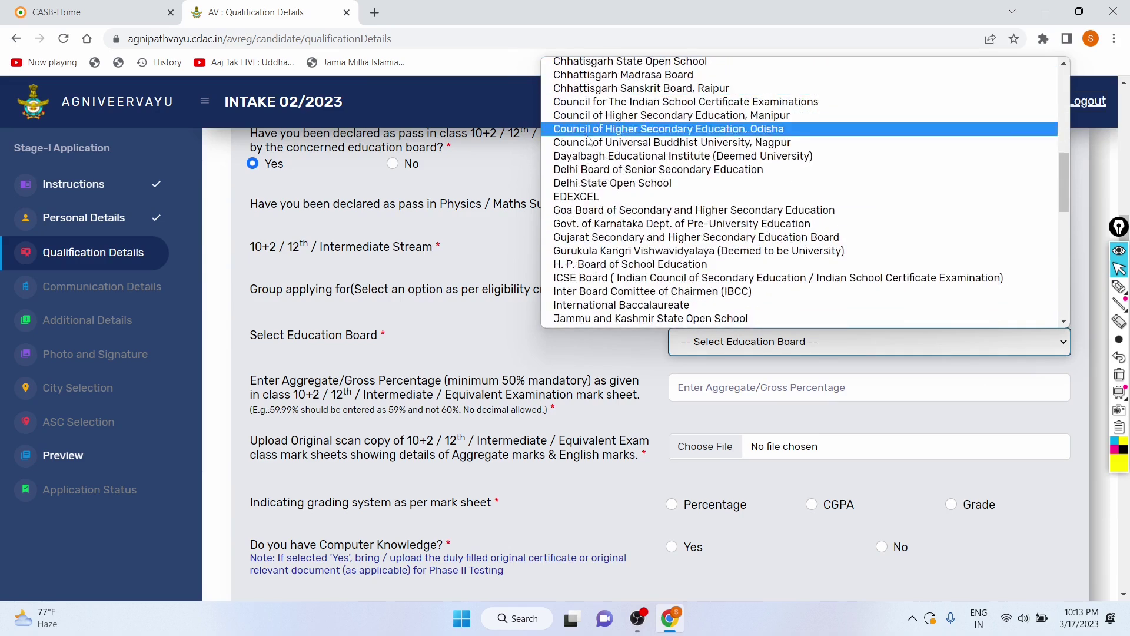
pyautogui.click(609, 170)
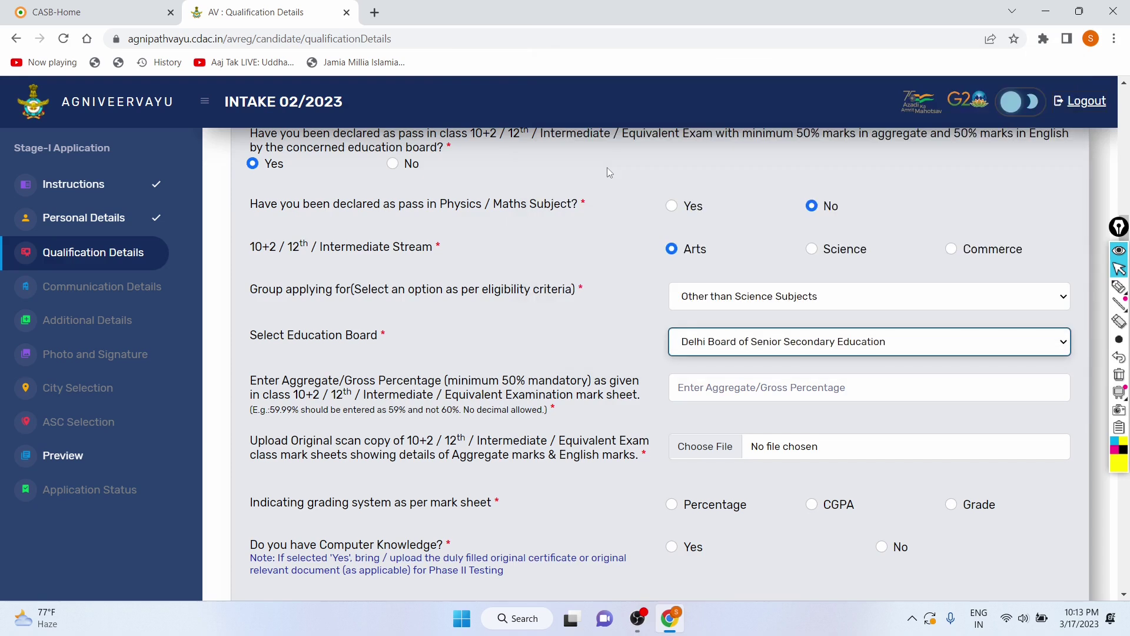
# Step: Place the cursor in the aggregate percentage field
pyautogui.scroll(-1, 771, 319)
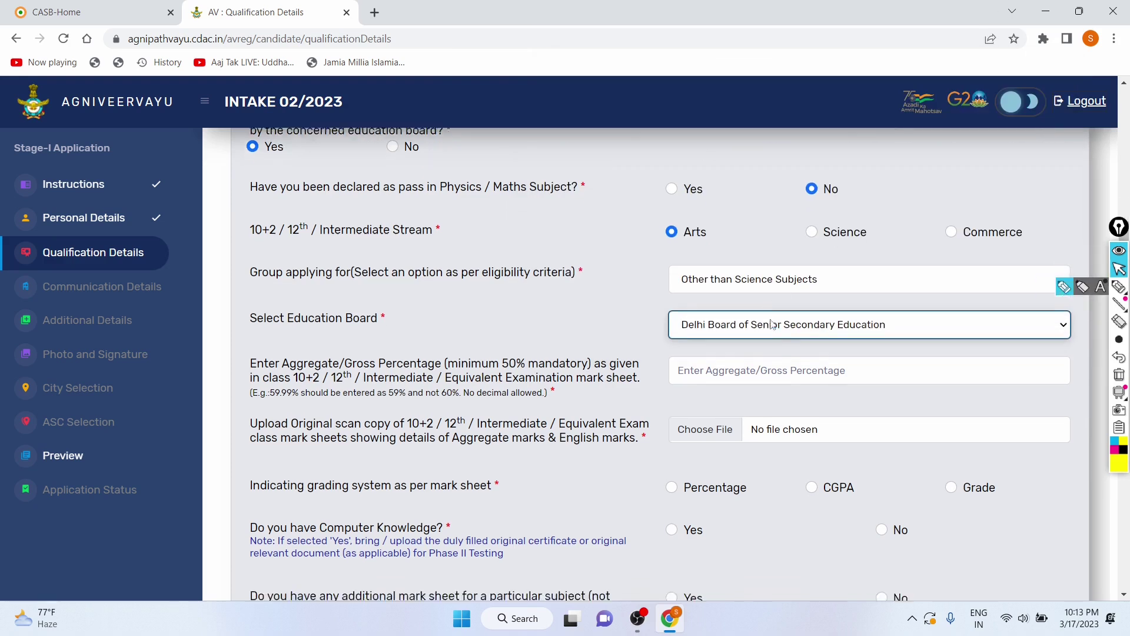
pyautogui.click(765, 318)
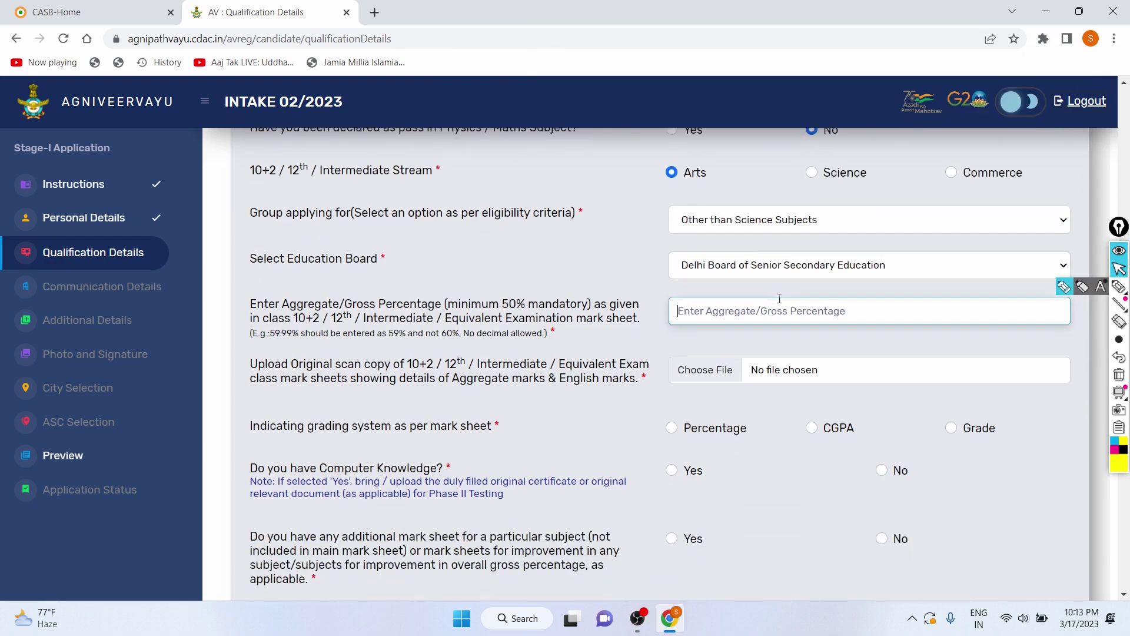
pyautogui.scroll(-2, 603, 312)
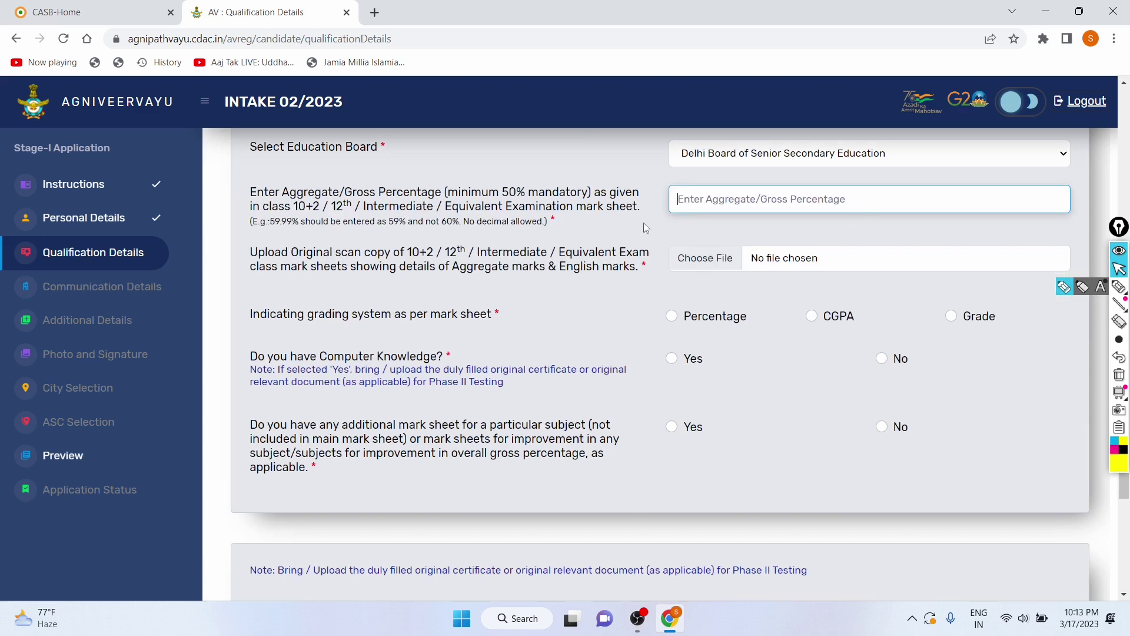
# Step: Close the mark sheet file picker without choosing a file
pyautogui.click(732, 257)
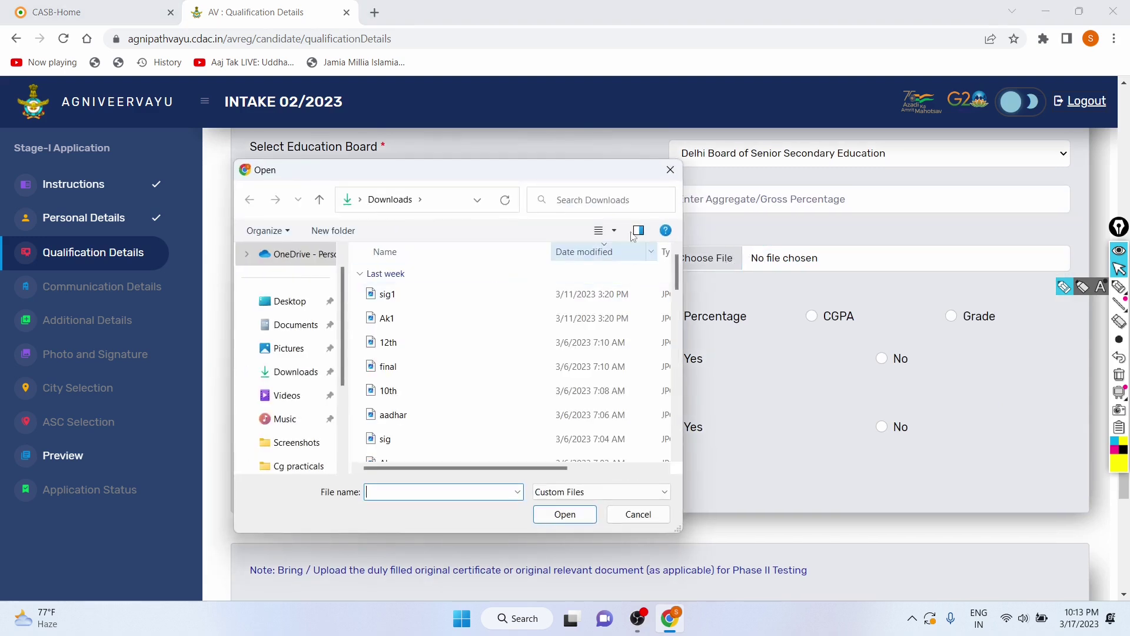
pyautogui.click(668, 171)
pyautogui.scroll(7, 563, 372)
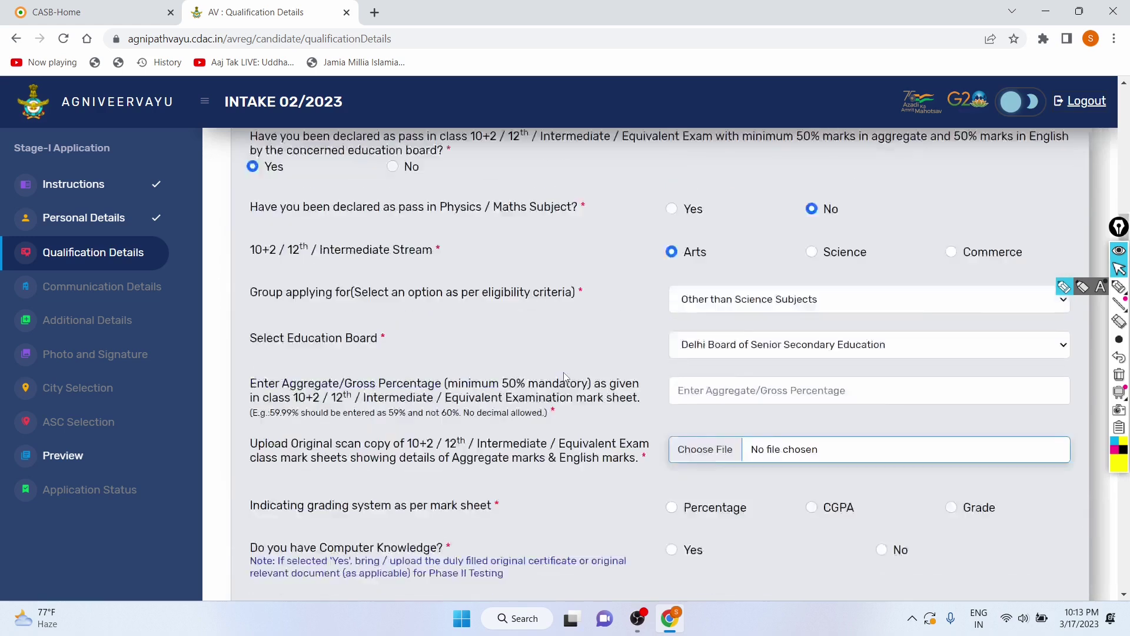
pyautogui.scroll(-2, 415, 502)
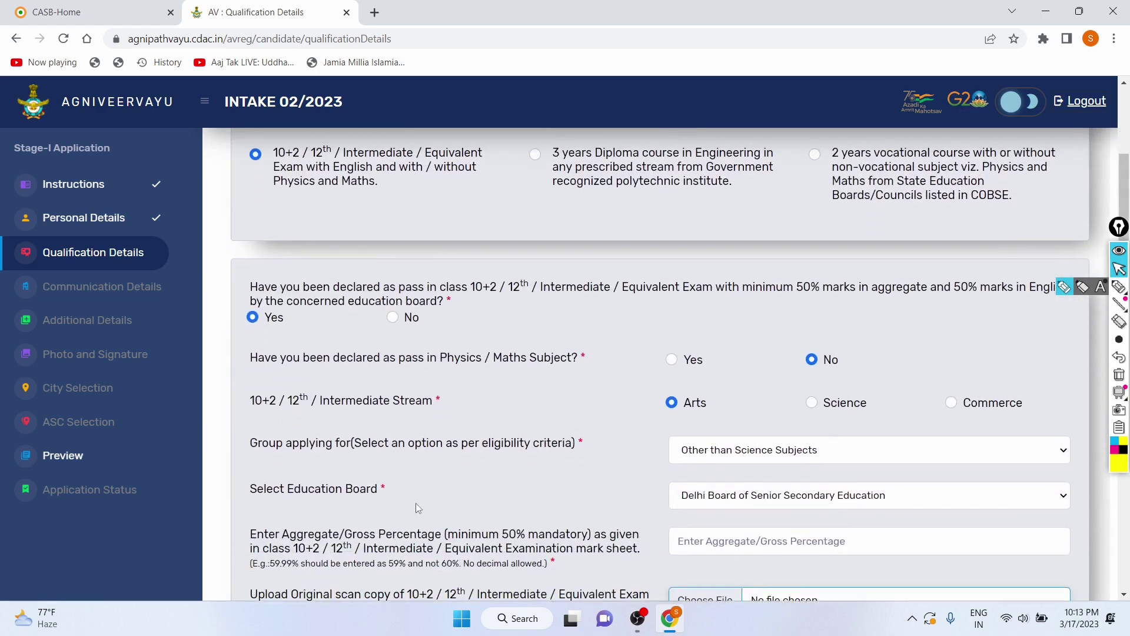
# Step: Answer Yes to the Physics/Maths question and choose Science as the 12th stream
pyautogui.click(672, 358)
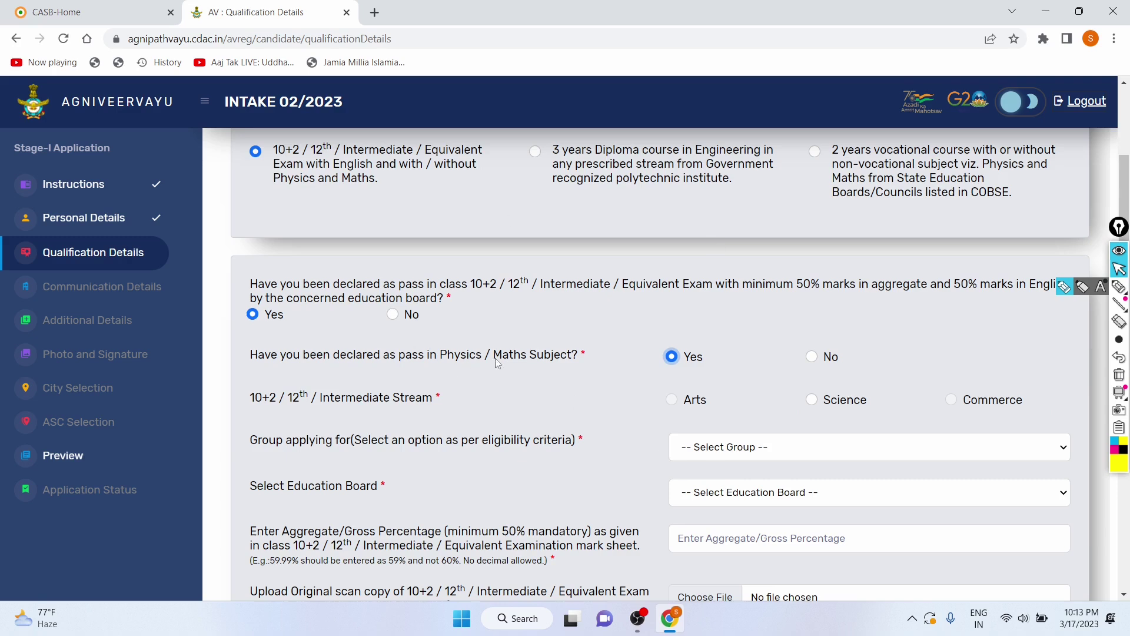
pyautogui.scroll(-1, 497, 362)
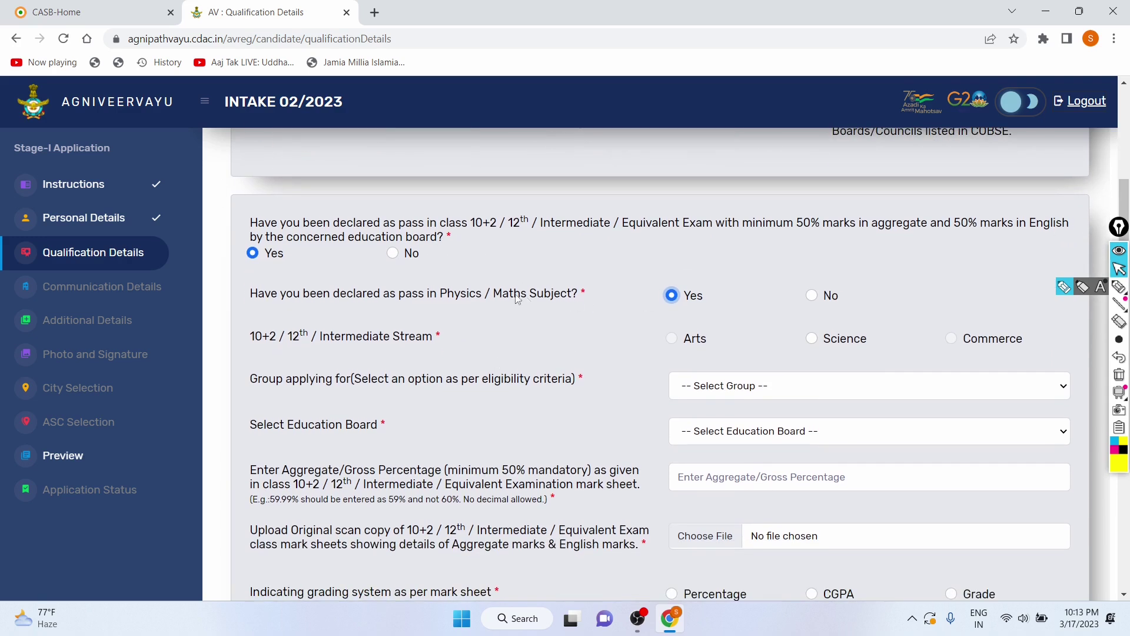
pyautogui.scroll(-1, 529, 288)
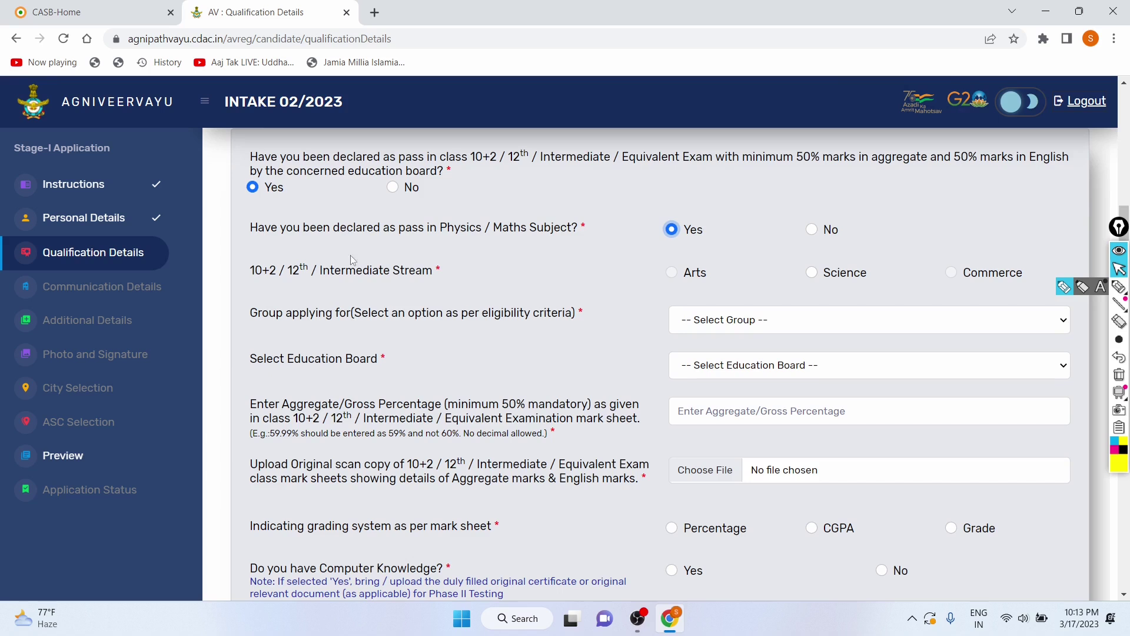
pyautogui.click(815, 273)
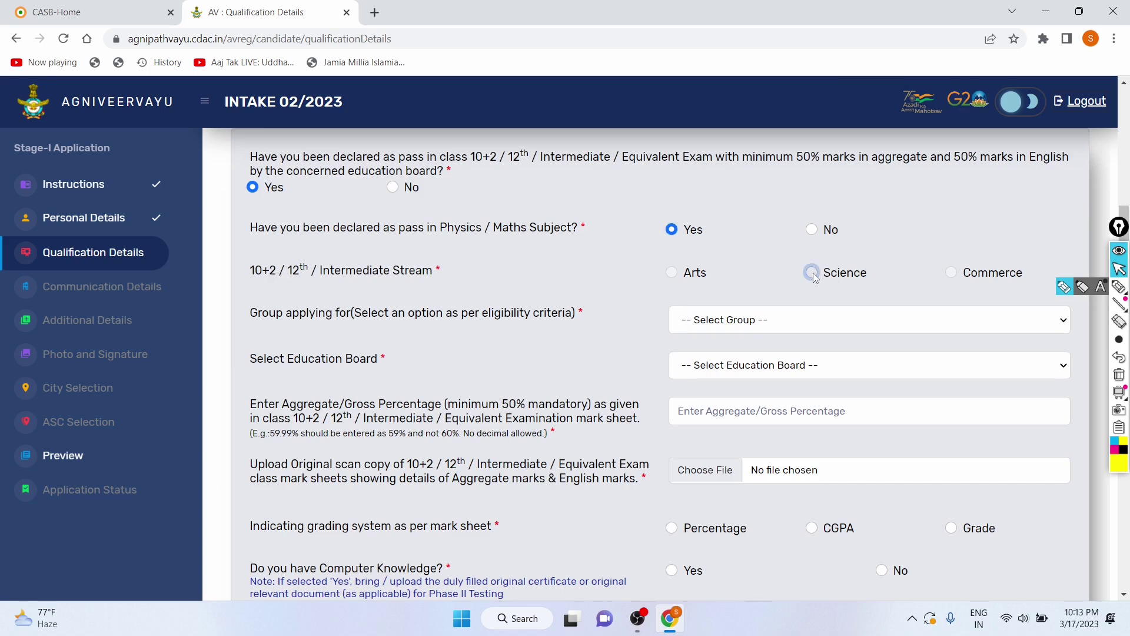
pyautogui.click(736, 326)
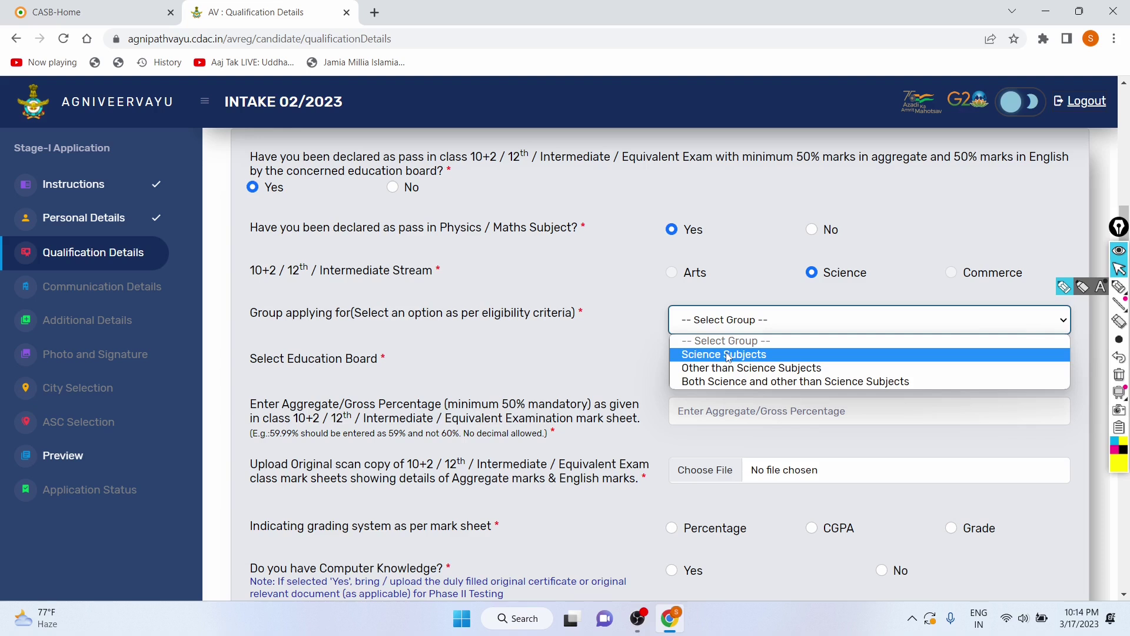
# Step: Set the group to Both Science and other than Science Subjects
pyautogui.click(728, 355)
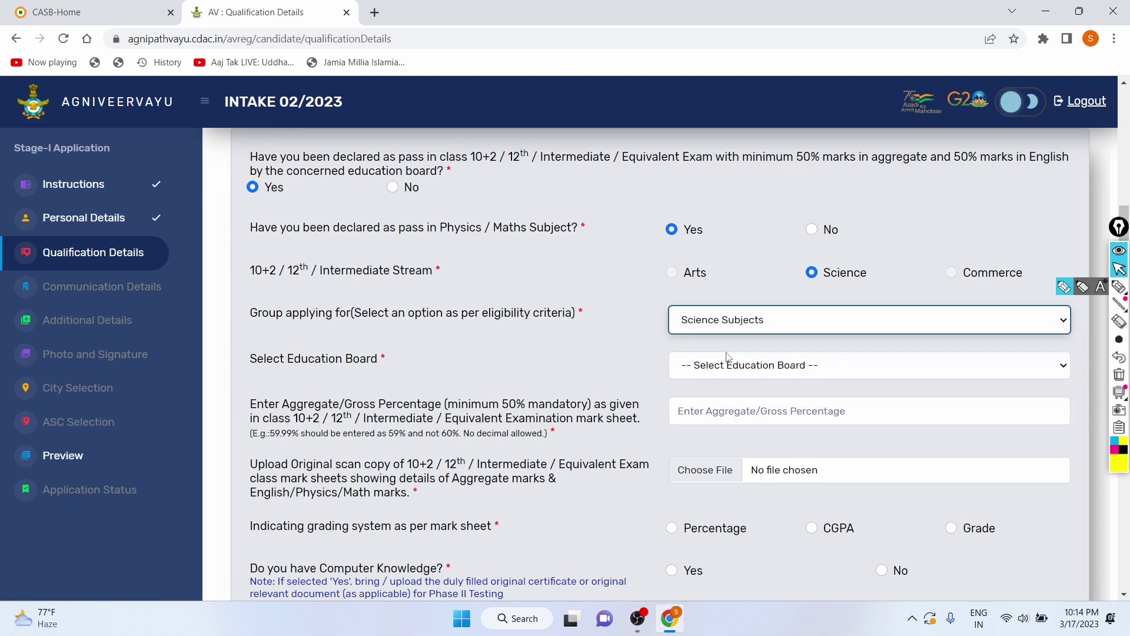
pyautogui.click(737, 316)
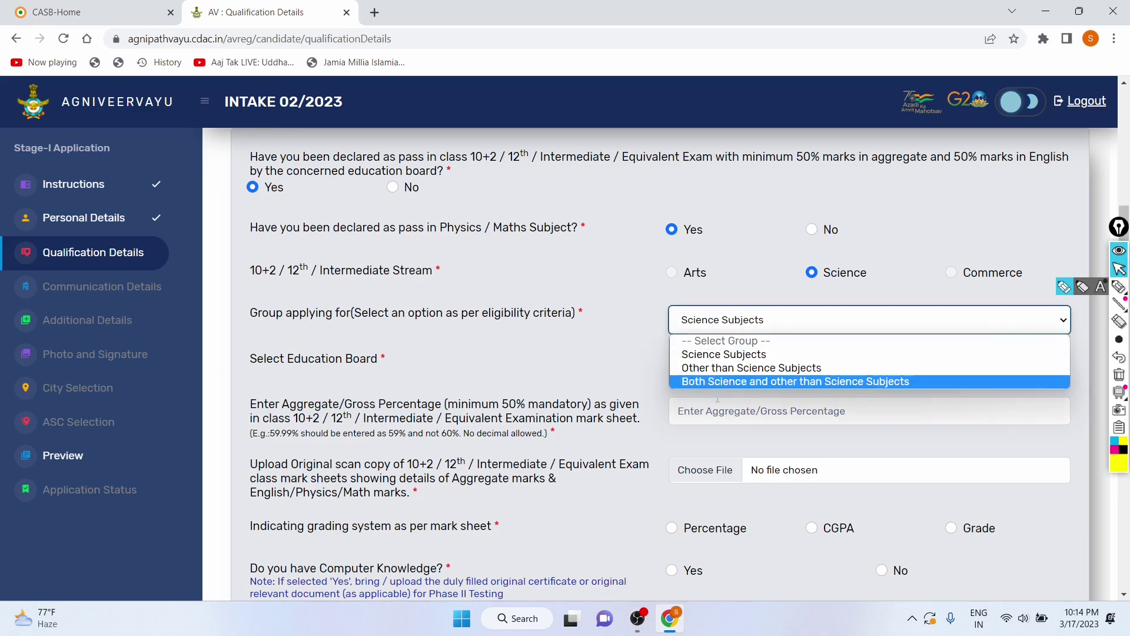
pyautogui.click(725, 381)
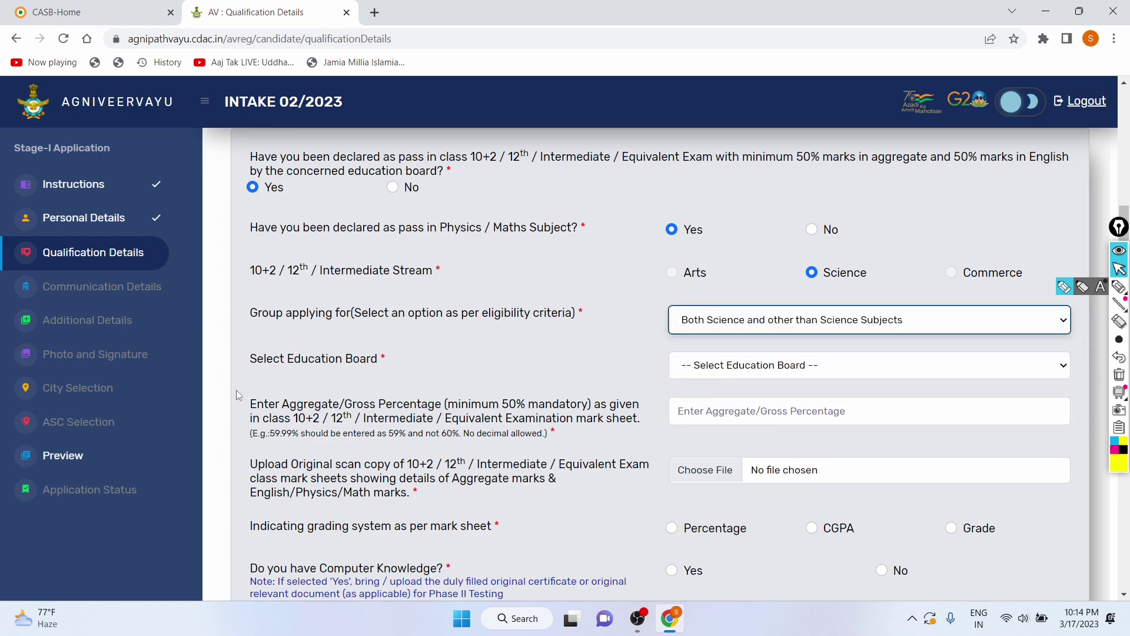
# Step: Choose Central Board of Secondary Education as the education board
pyautogui.click(705, 365)
pyautogui.scroll(-5, 687, 165)
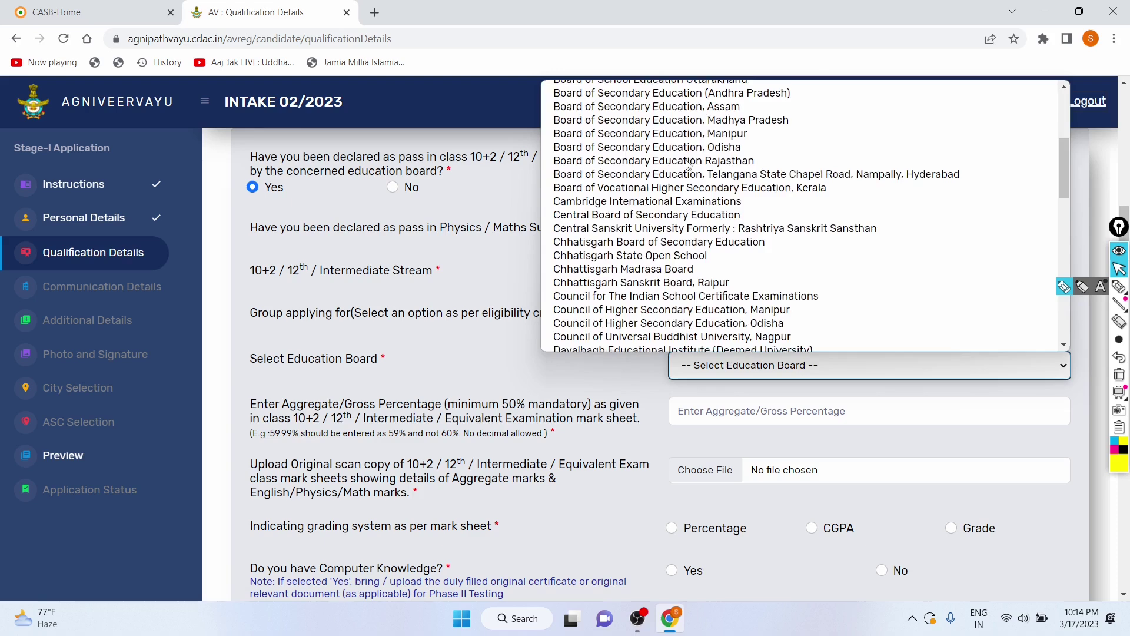
pyautogui.scroll(2, 688, 165)
pyautogui.scroll(-1, 687, 165)
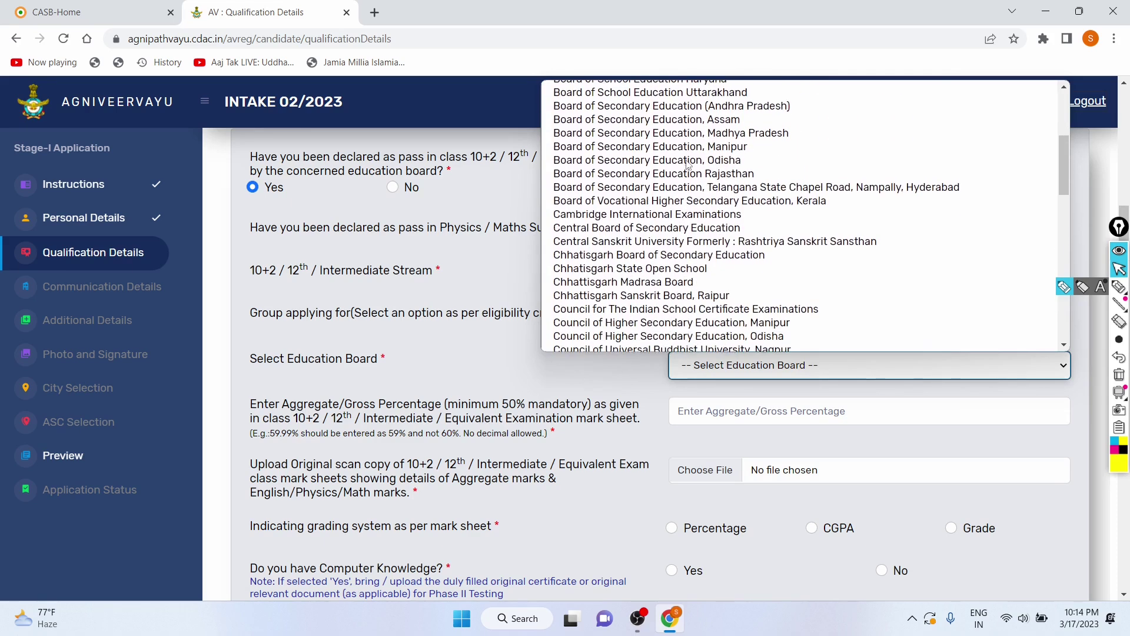
pyautogui.click(610, 233)
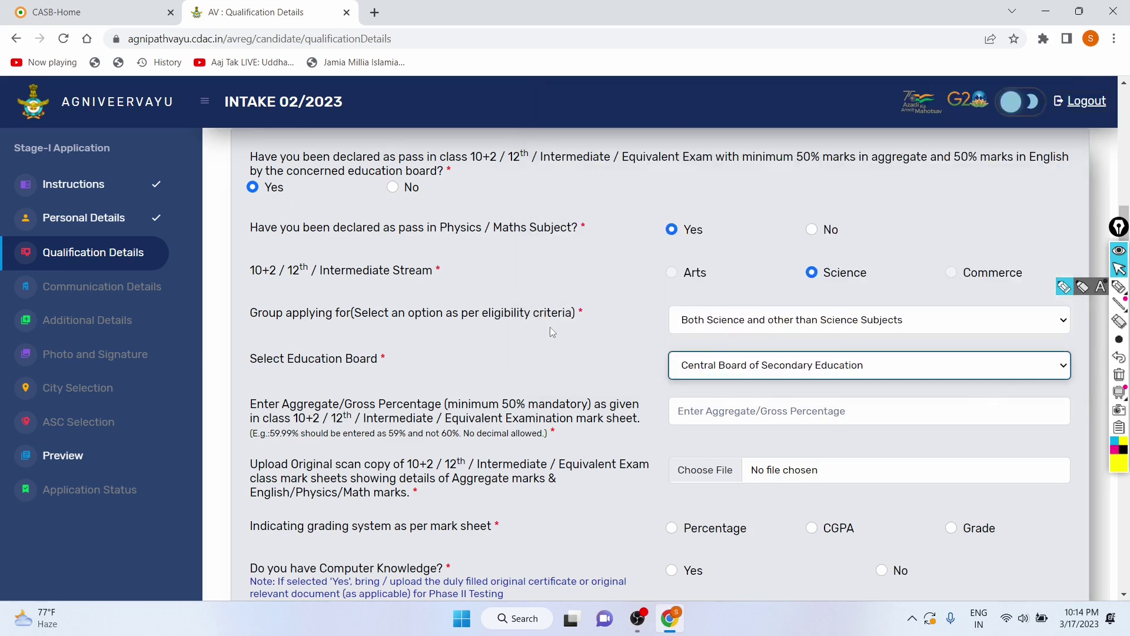
pyautogui.scroll(-3, 790, 257)
pyautogui.click(674, 267)
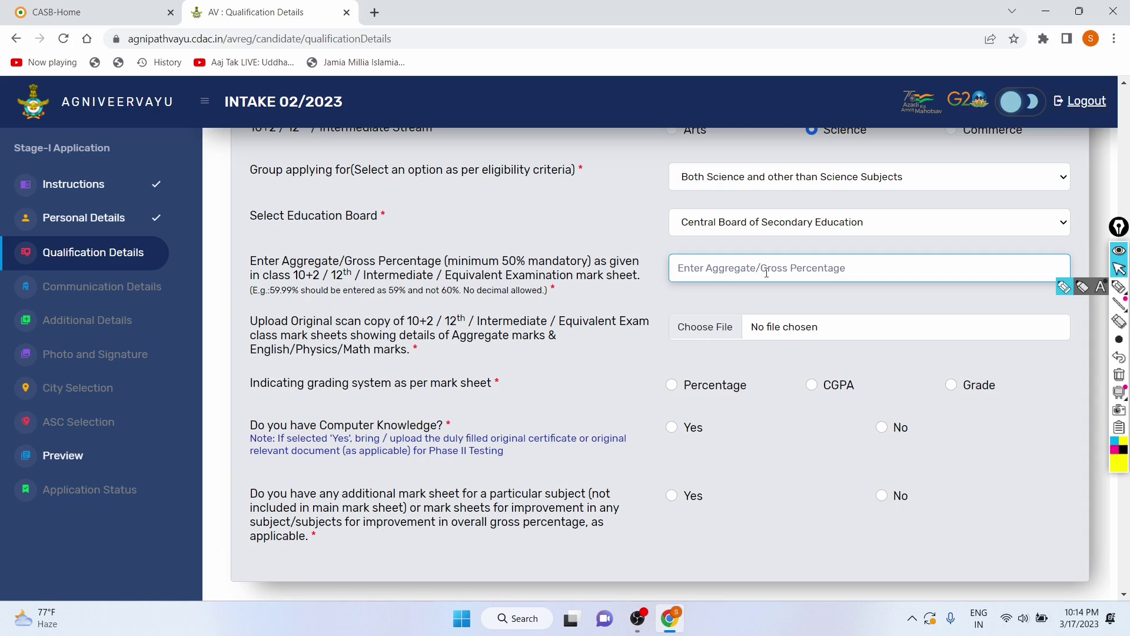
# Step: Enter 85 as the aggregate percentage; the sig1 mark sheet upload is rejected for file size
pyautogui.write('85')
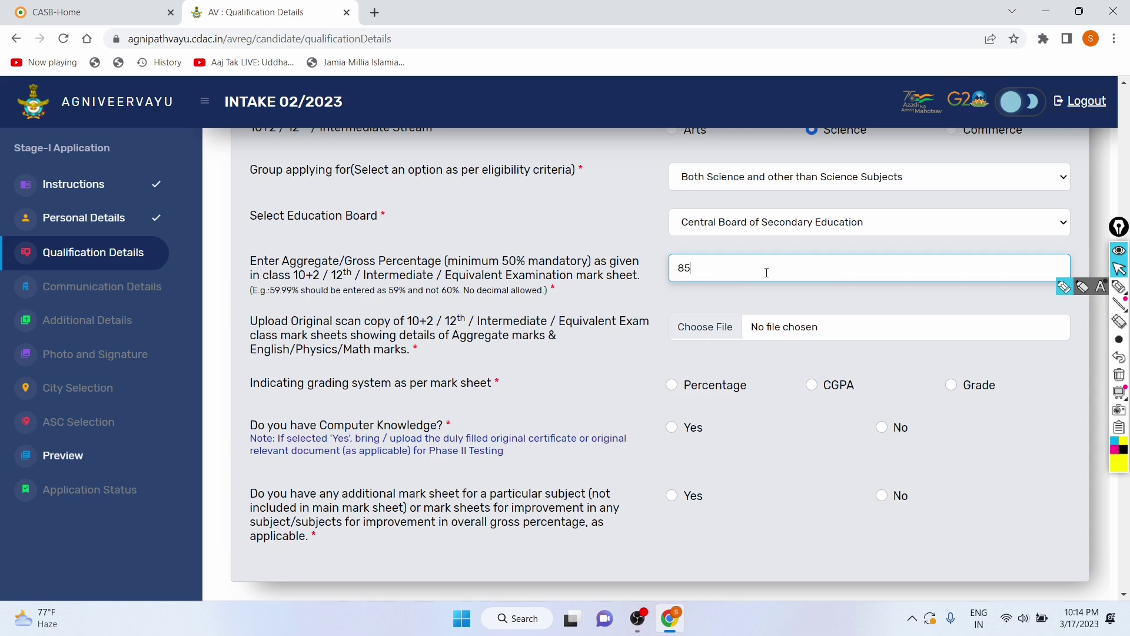
pyautogui.click(779, 327)
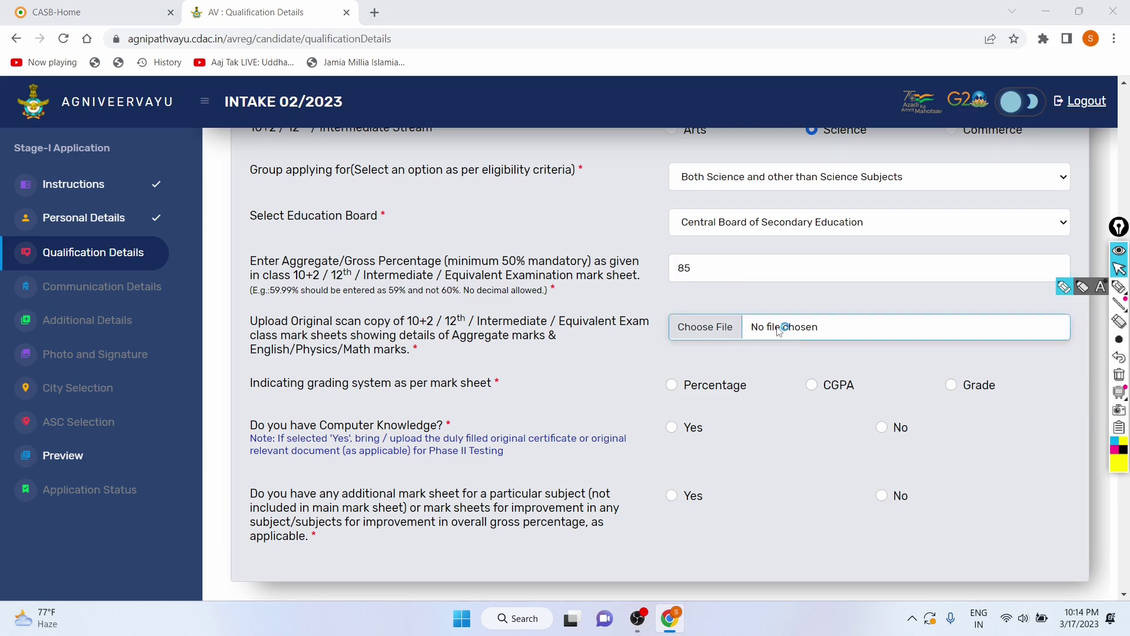
pyautogui.click(670, 170)
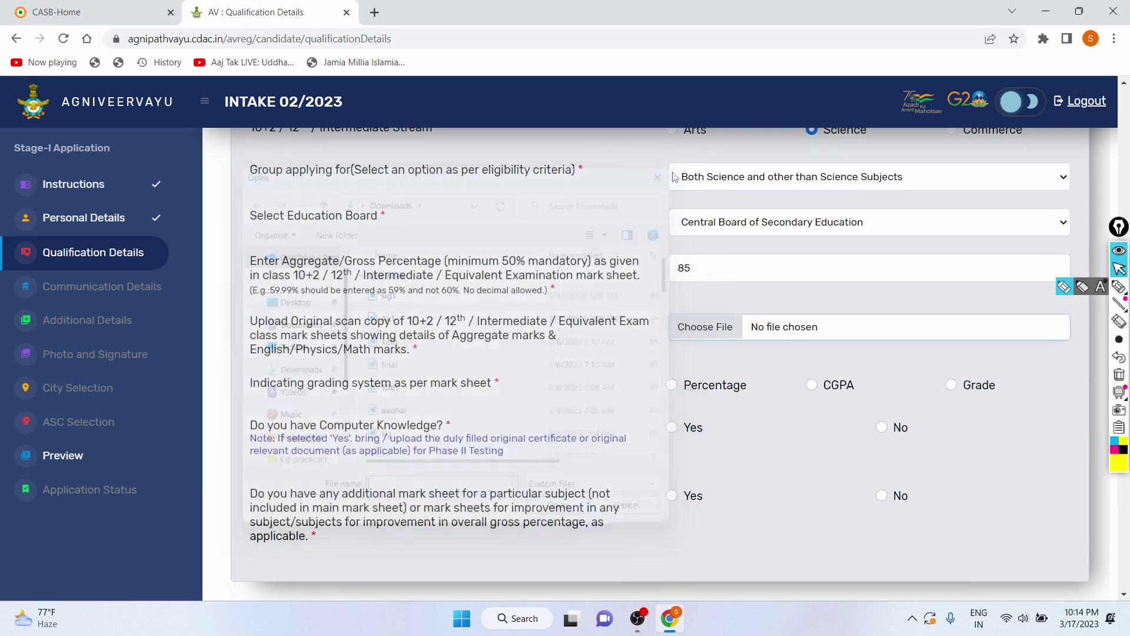
pyautogui.click(691, 328)
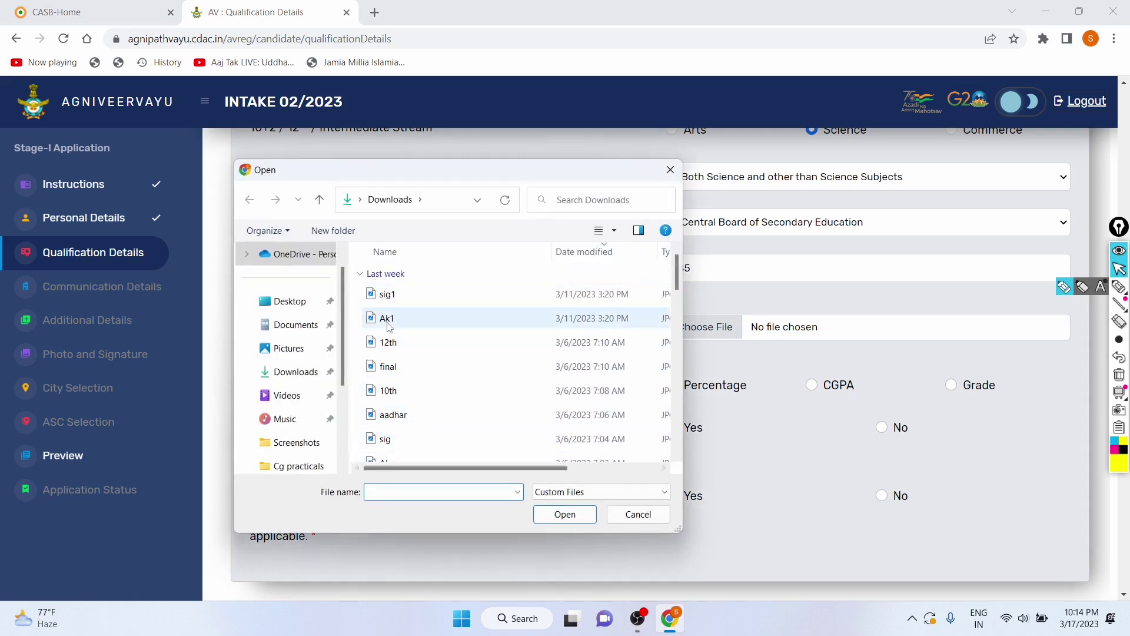
pyautogui.click(391, 297)
pyautogui.click(548, 521)
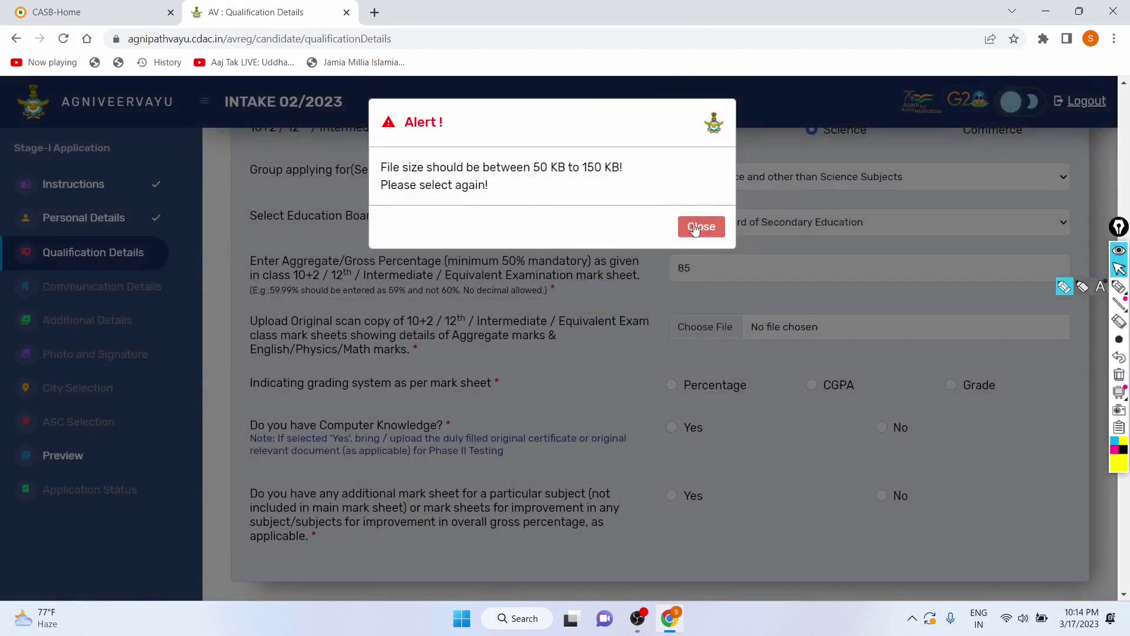
pyautogui.click(695, 229)
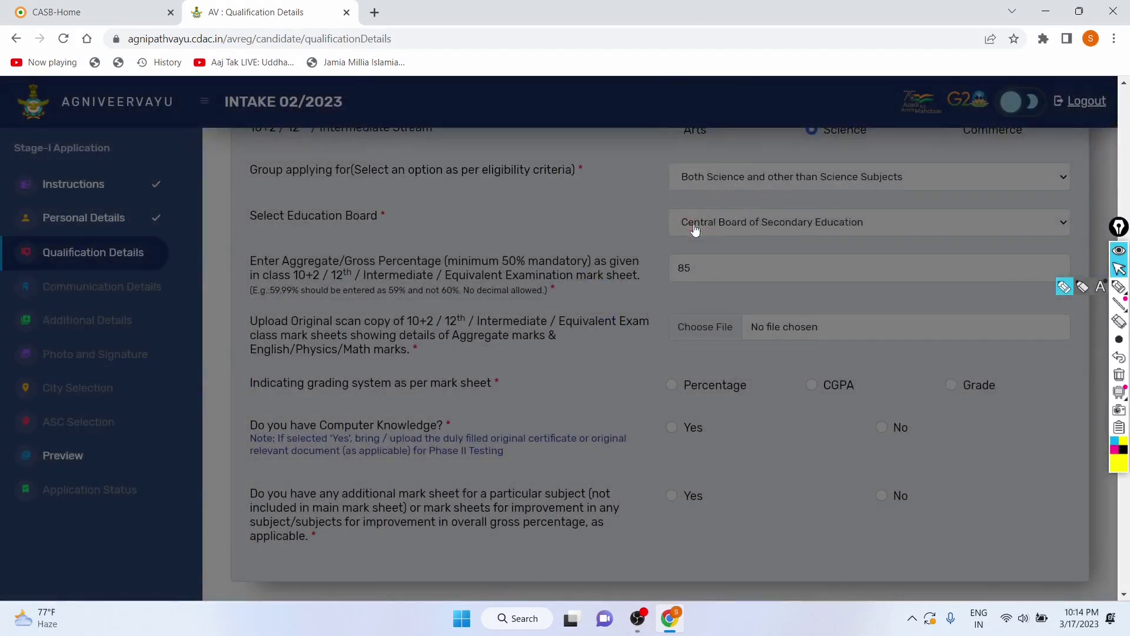
# Step: Upload Ak.jpg as the 12th mark sheet scan and acknowledge the confirmation
pyautogui.click(727, 328)
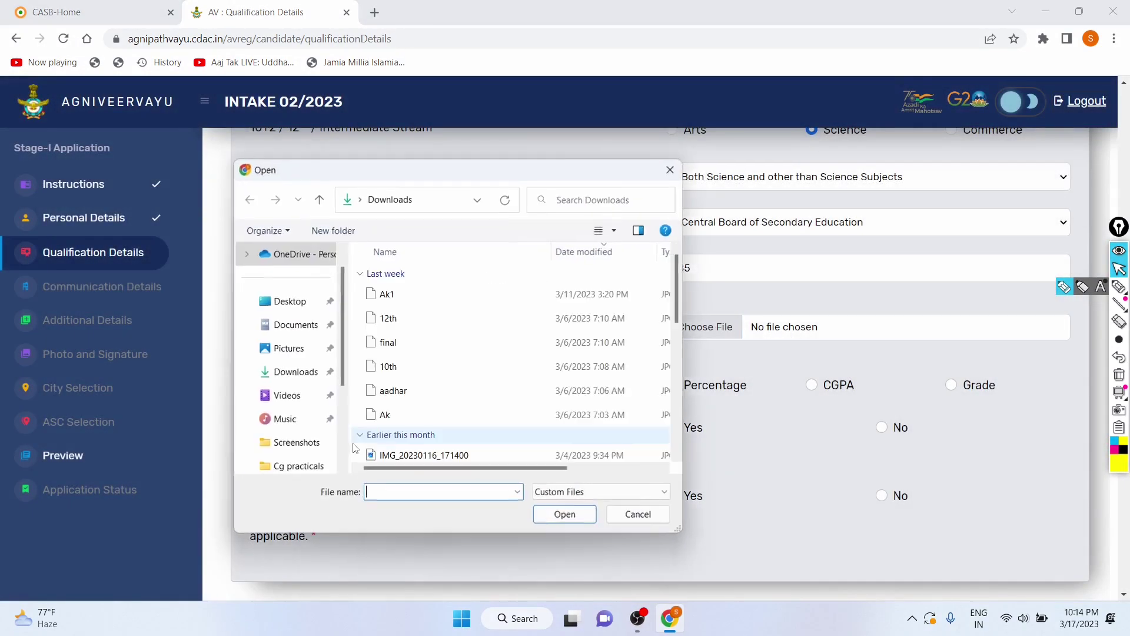
pyautogui.press('capslock')
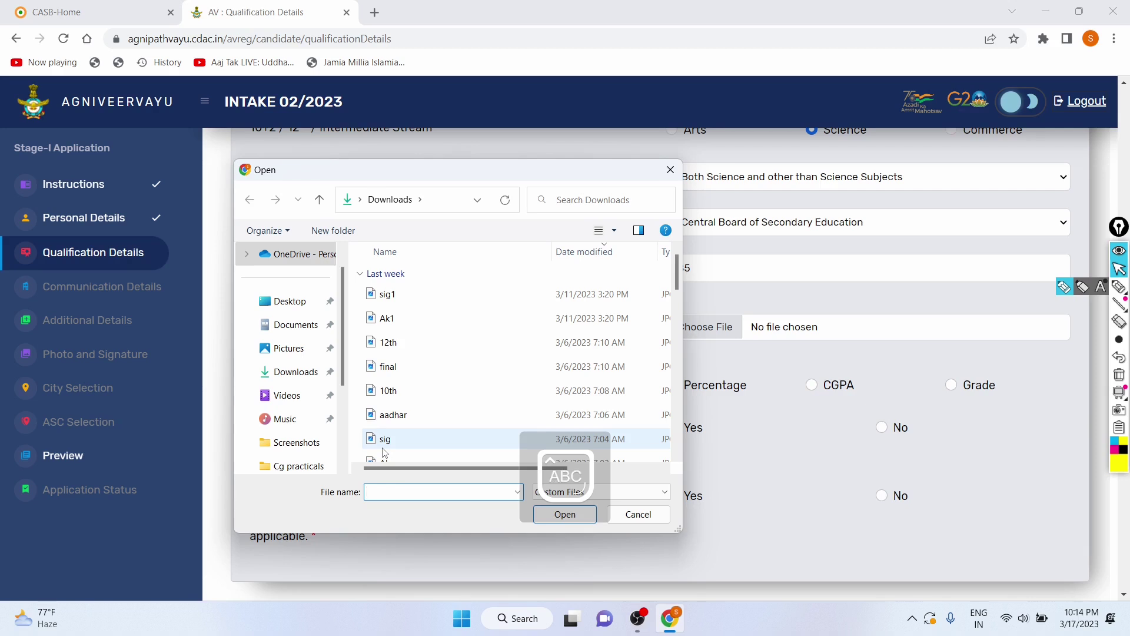
pyautogui.write('Ak')
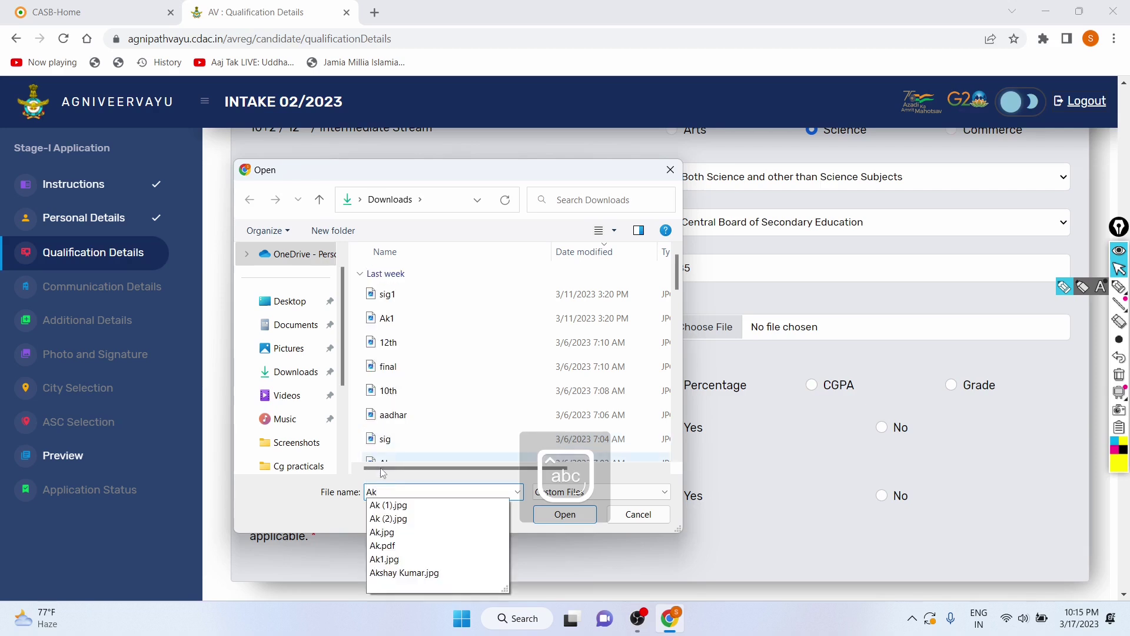
pyautogui.click(380, 533)
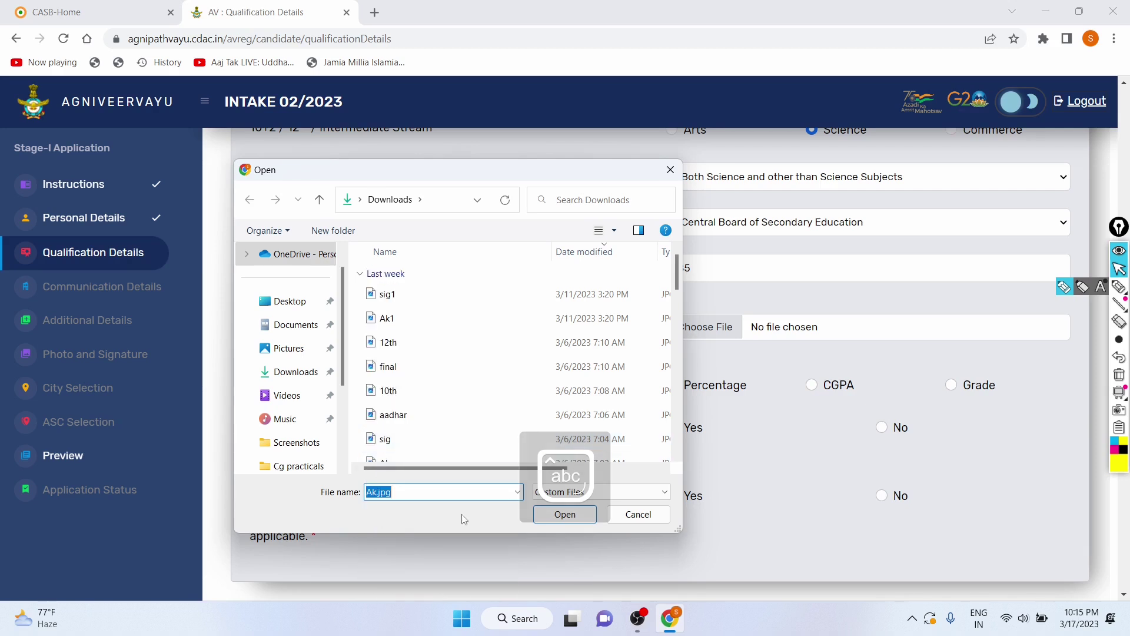
pyautogui.click(553, 516)
pyautogui.scroll(-2, 632, 365)
pyautogui.click(703, 206)
pyautogui.scroll(-1, 598, 252)
pyautogui.scroll(-1, 598, 253)
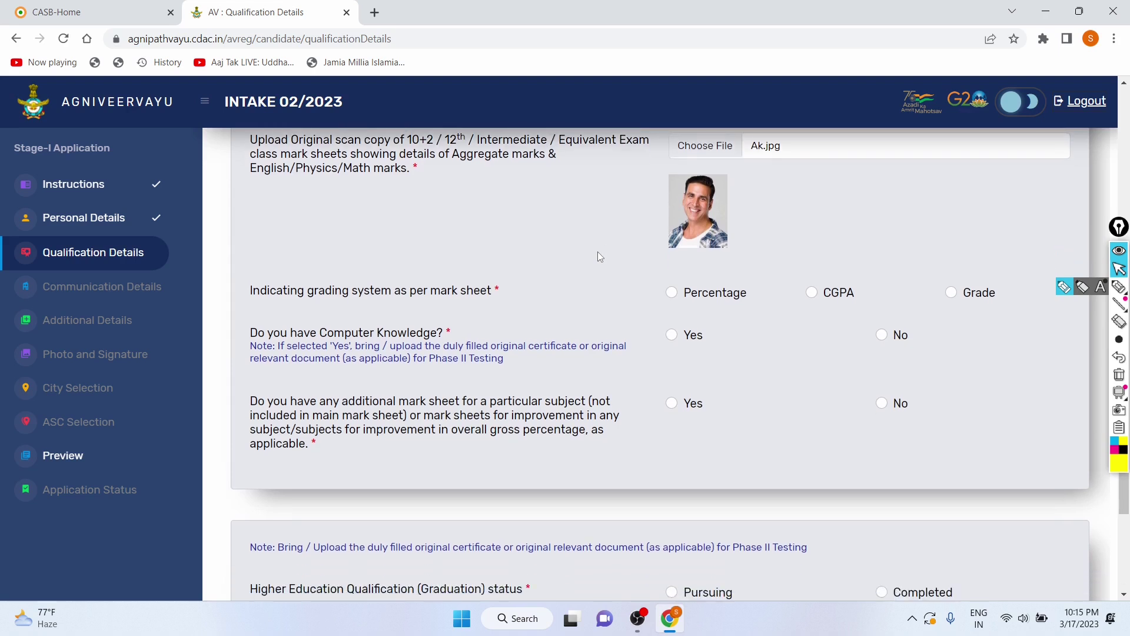
pyautogui.moveTo(248, 289); pyautogui.dragTo(492, 288)
pyautogui.click(522, 253)
pyautogui.scroll(3, 522, 253)
pyautogui.scroll(-2, 705, 283)
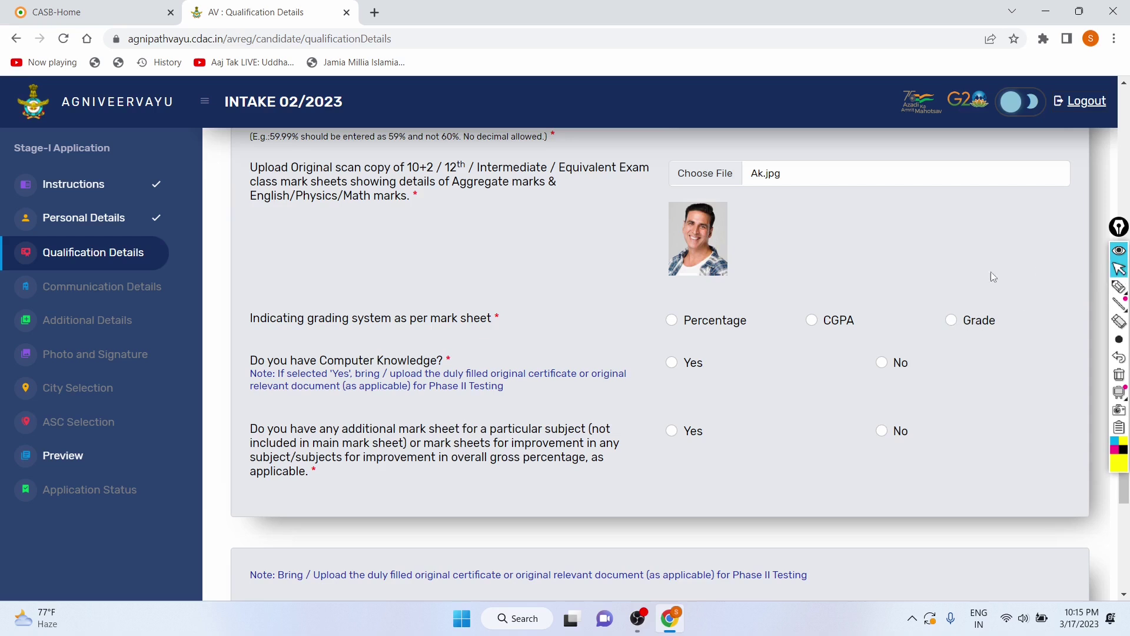
# Step: Choose Percentage as the grading system
pyautogui.click(671, 321)
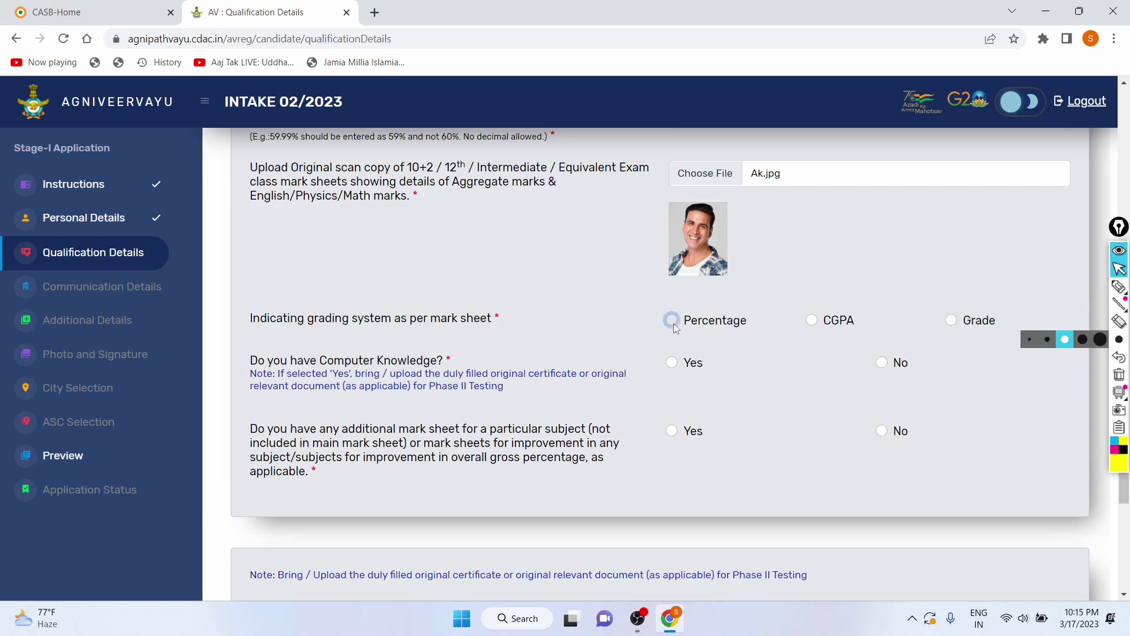
pyautogui.scroll(-2, 596, 306)
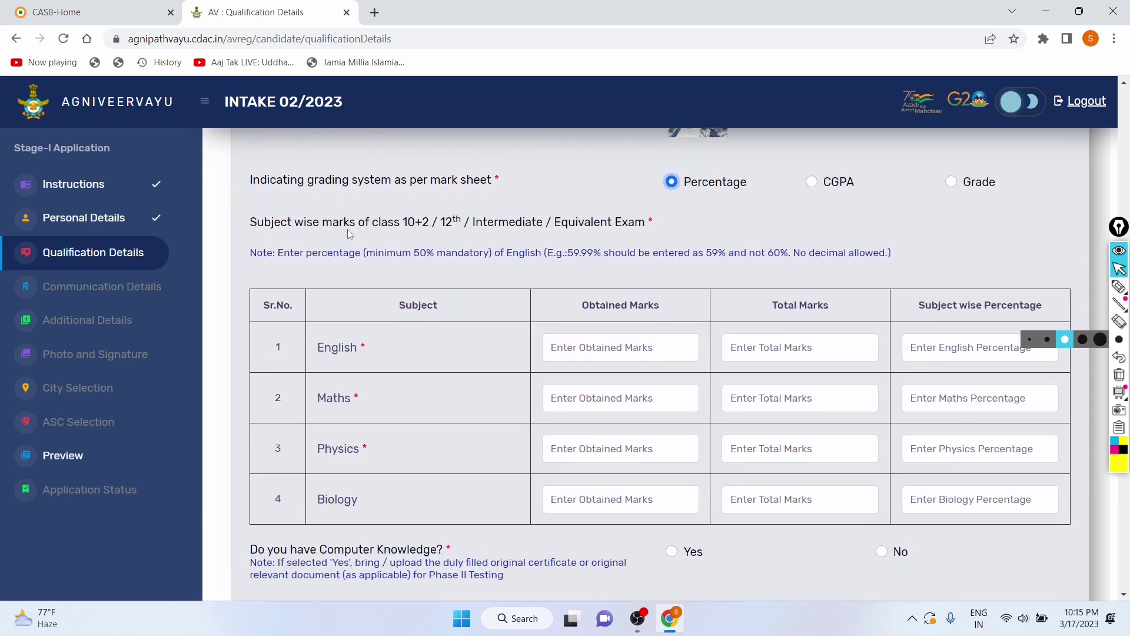
pyautogui.moveTo(250, 228); pyautogui.dragTo(661, 225)
pyautogui.click(660, 224)
pyautogui.scroll(-1, 503, 316)
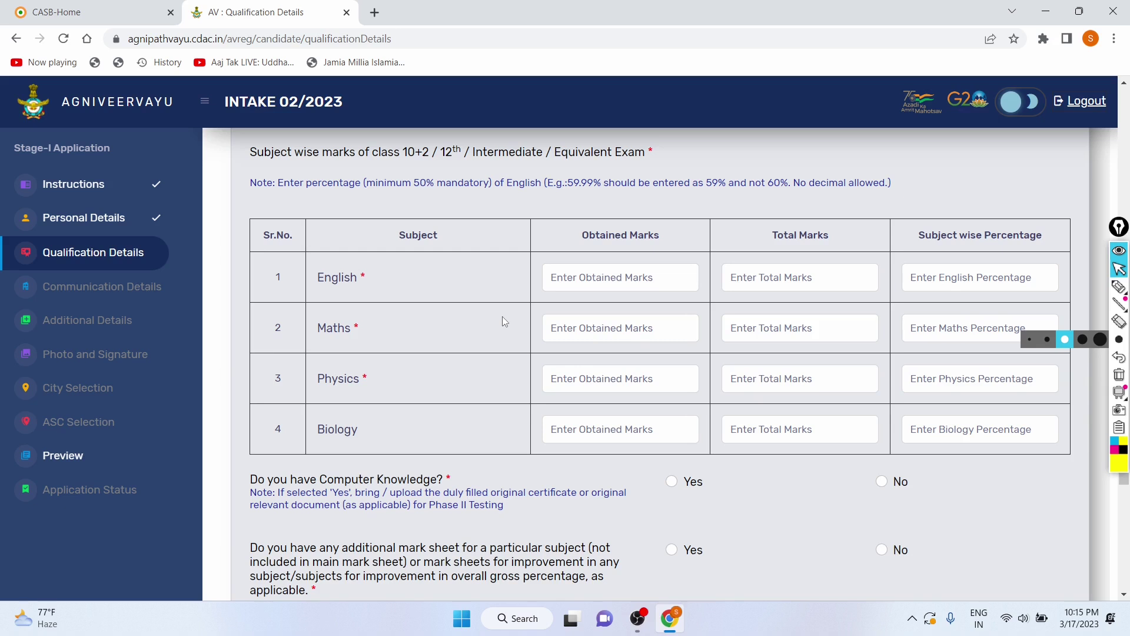
# Step: Enter 100 as Total Marks for English, Maths and Physics
pyautogui.click(751, 274)
pyautogui.write('600')
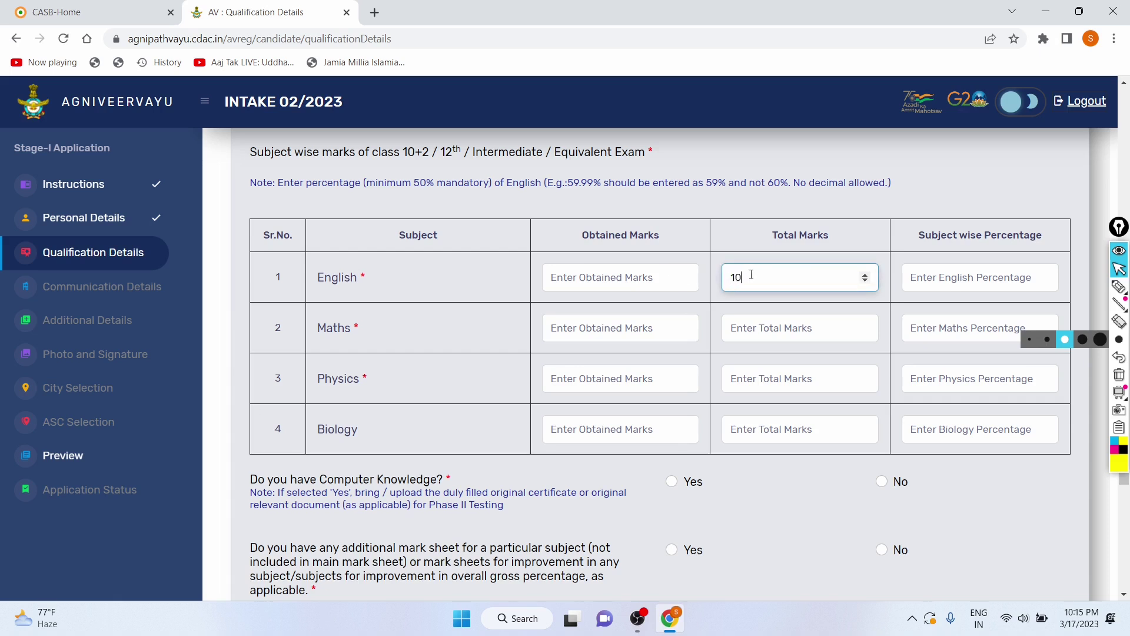
pyautogui.write('600')
pyautogui.write('100')
pyautogui.click(749, 327)
pyautogui.write('100')
pyautogui.click(751, 373)
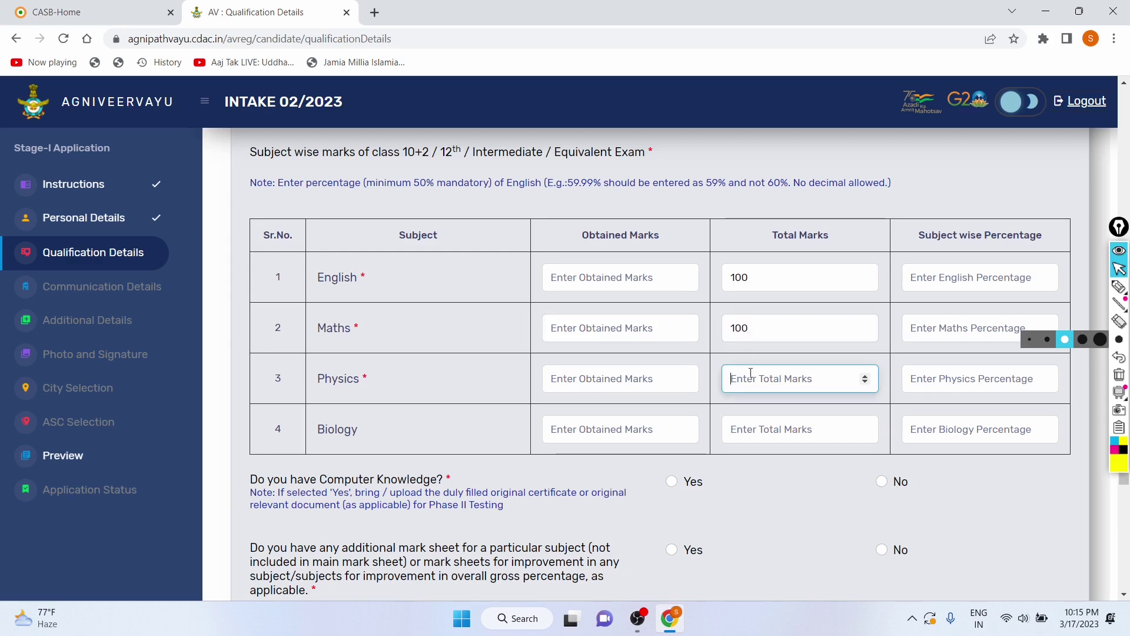
pyautogui.write('100')
pyautogui.click(415, 420)
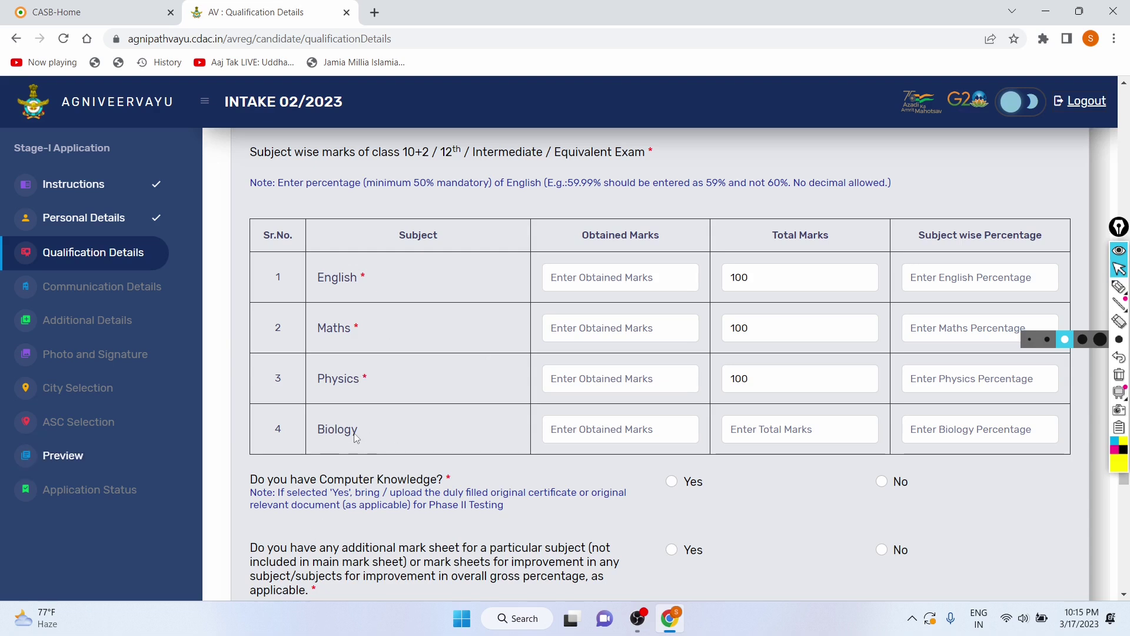
pyautogui.doubleClick(323, 437)
pyautogui.click(387, 427)
pyautogui.scroll(-1, 587, 365)
# Step: Enter obtained marks 80 for English, 89 for Maths and 93 for Physics
pyautogui.click(659, 277)
pyautogui.write('80')
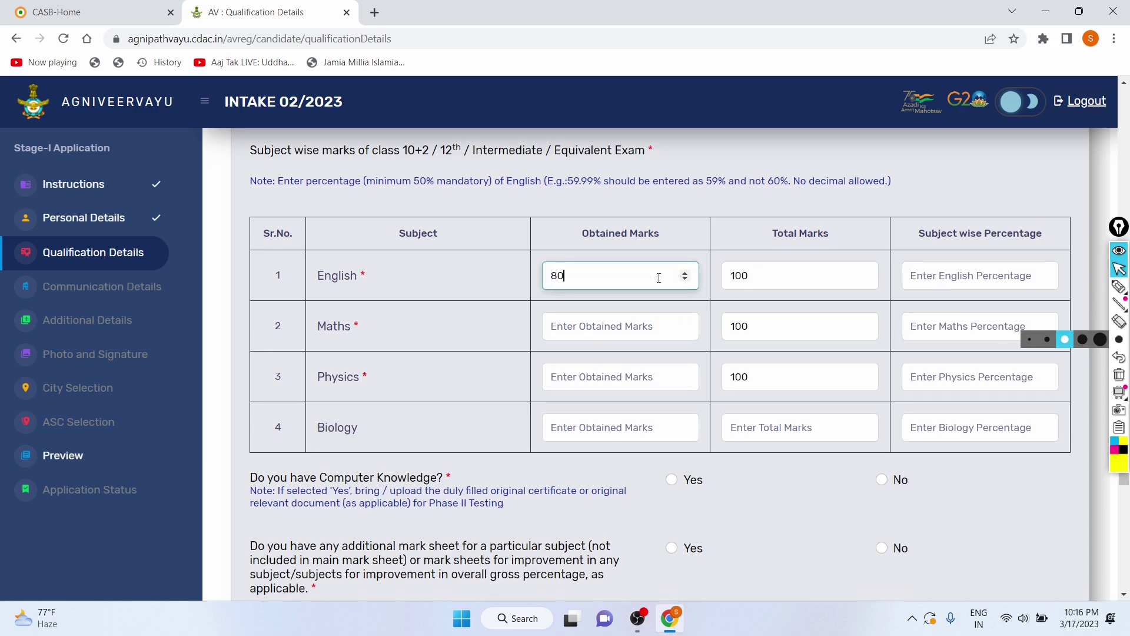
pyautogui.click(649, 319)
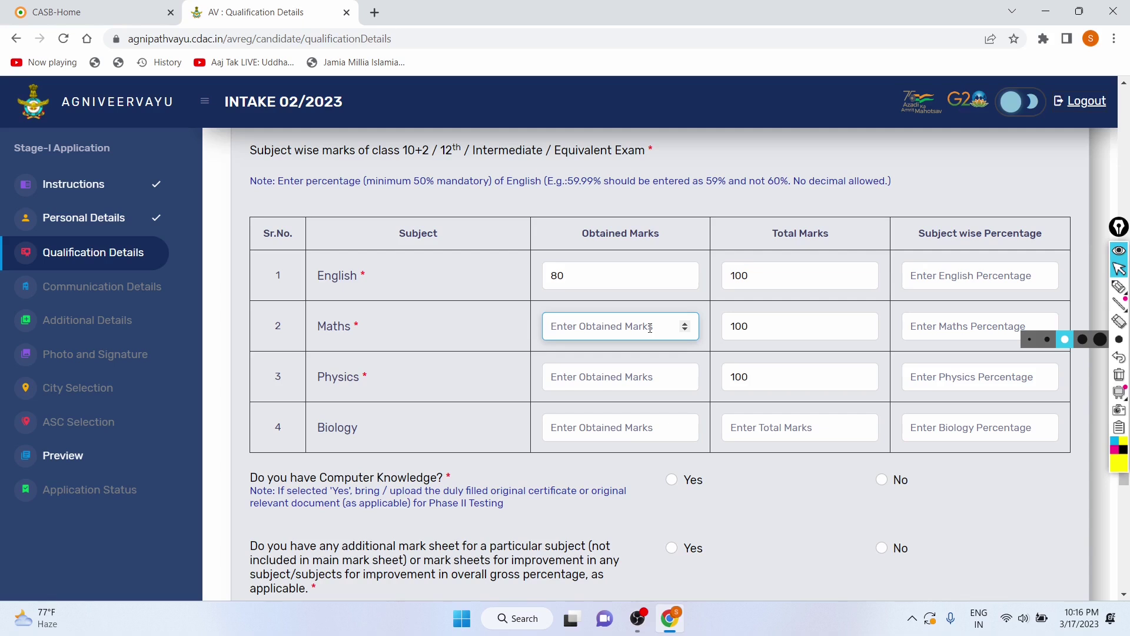
pyautogui.write('89')
pyautogui.click(627, 377)
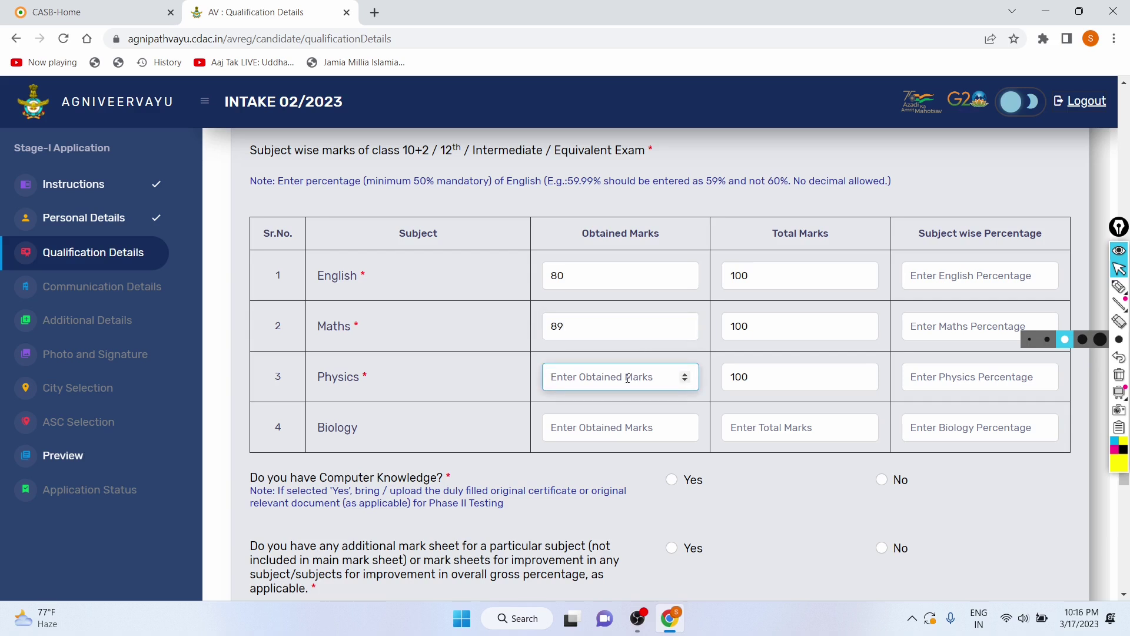
pyautogui.write('93')
pyautogui.click(646, 434)
pyautogui.scroll(-1, 644, 433)
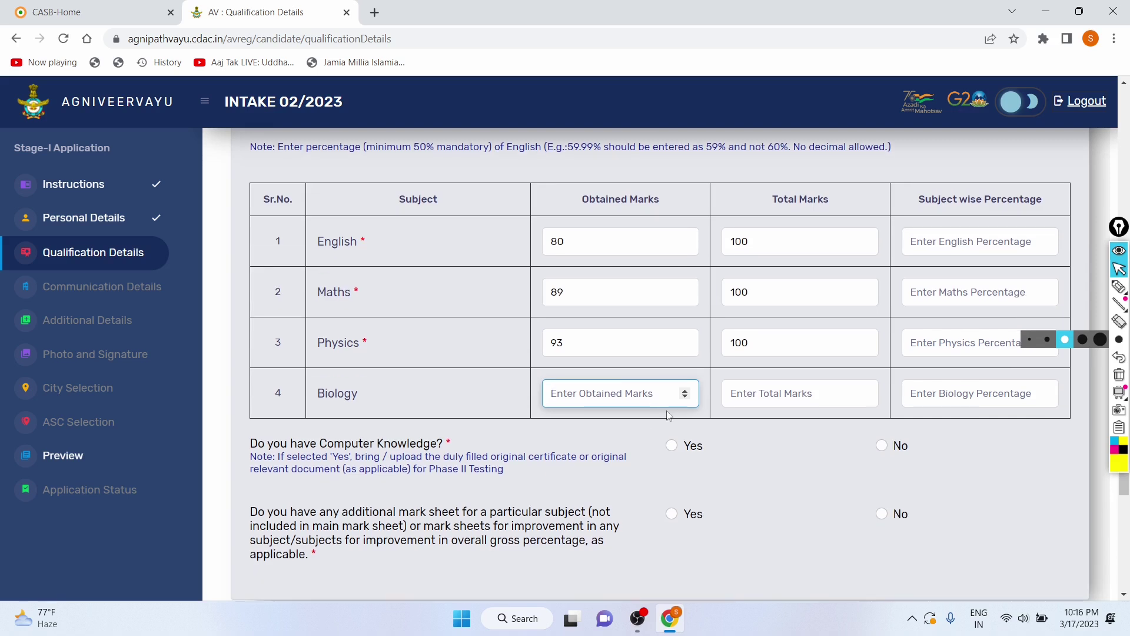
pyautogui.scroll(1, 931, 299)
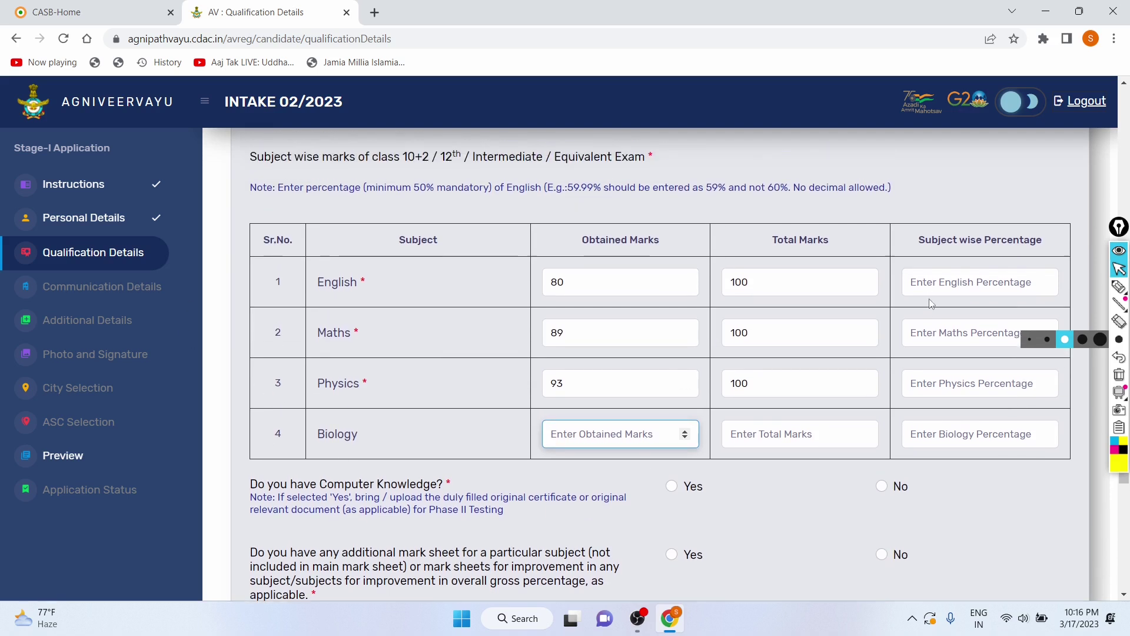
# Step: Enter subject percentages 80 for English and 89 for Maths, correcting the mistaken entry
pyautogui.click(950, 290)
pyautogui.write('50')
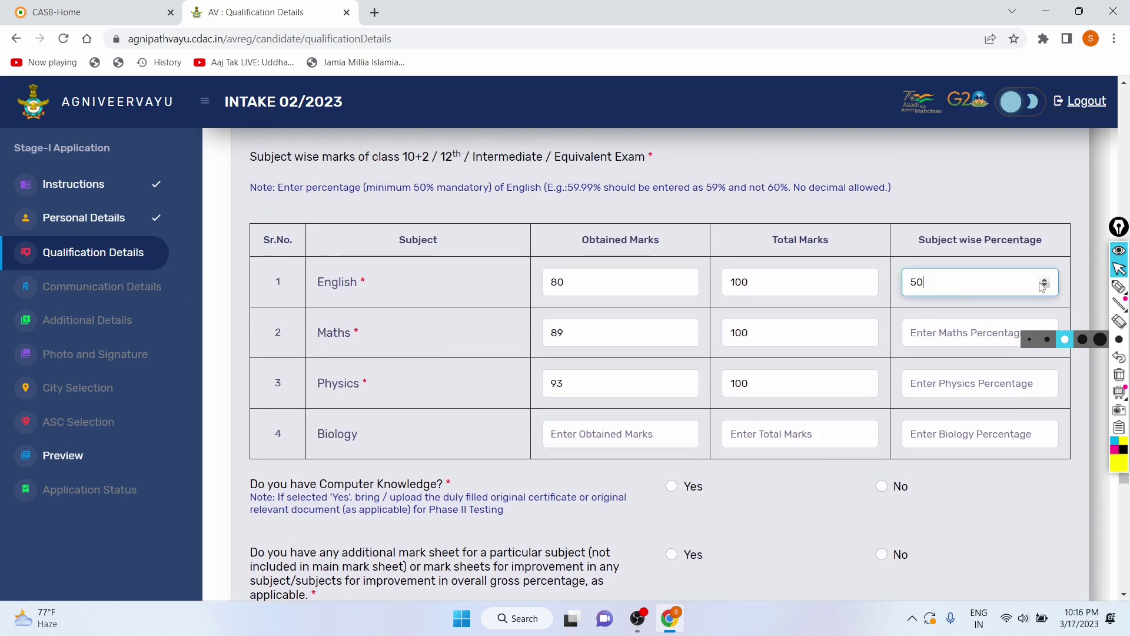
pyautogui.click(1048, 279)
pyautogui.press('BackSpace')
pyautogui.press('BackSpace')
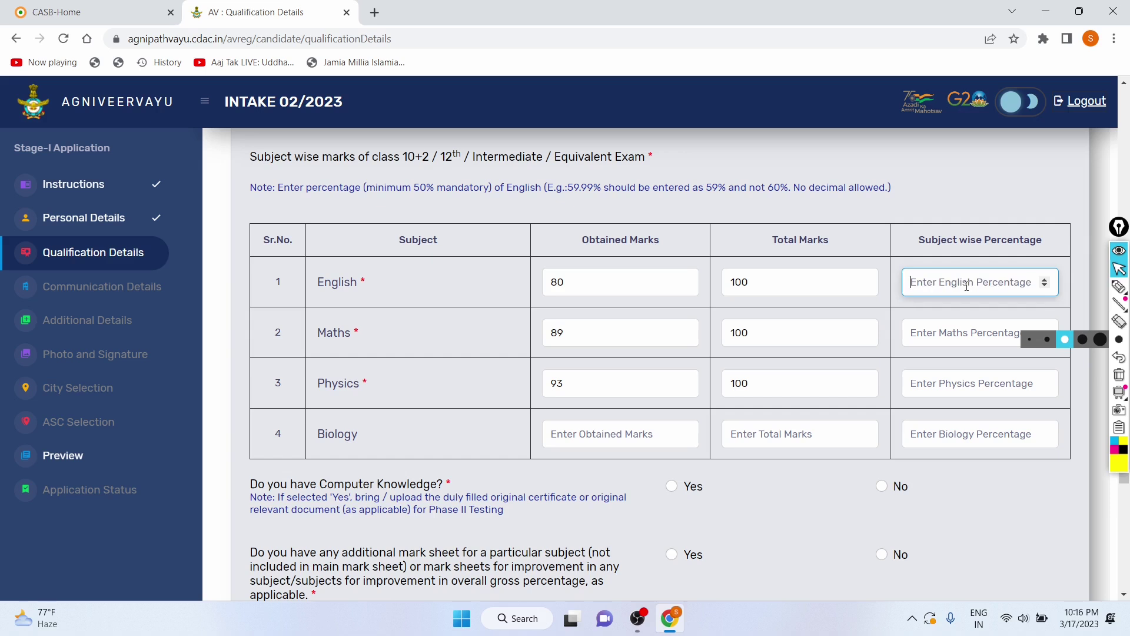
pyautogui.write('80')
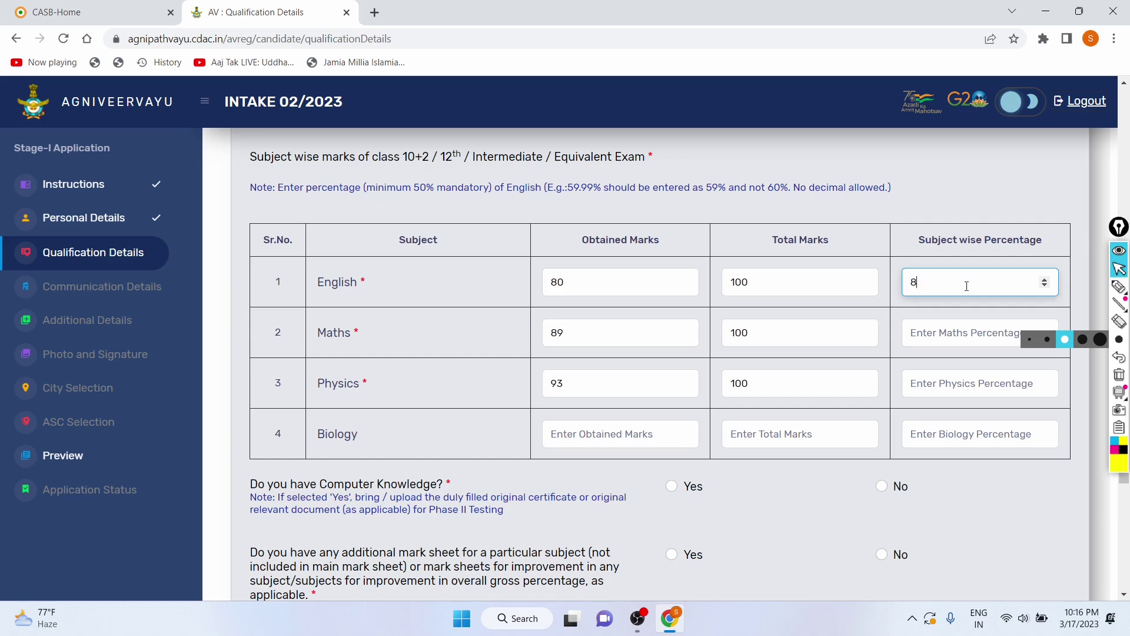
pyautogui.click(959, 340)
pyautogui.write('89')
pyautogui.click(951, 379)
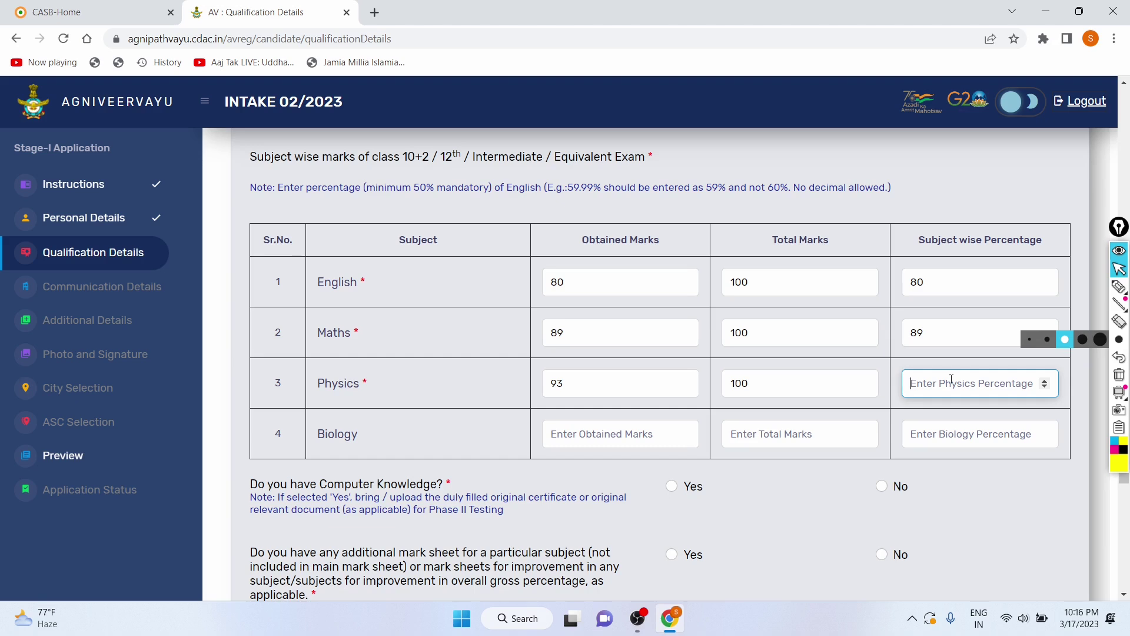
# Step: Enter 93 as the Physics percentage and answer Yes to Computer Knowledge
pyautogui.write('93')
pyautogui.scroll(-3, 951, 379)
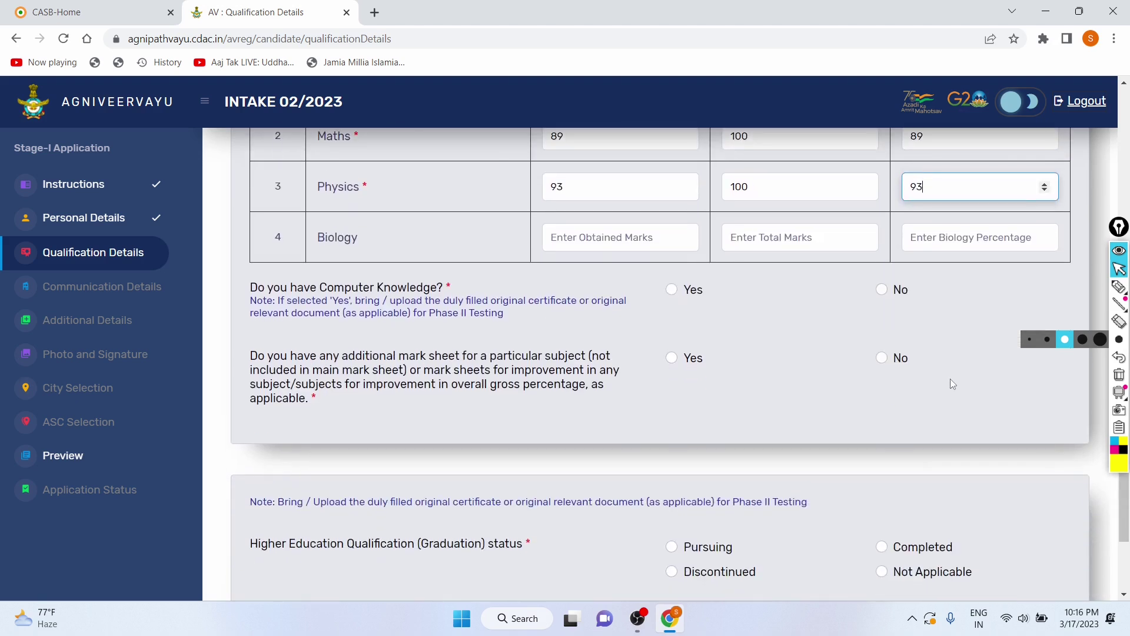
pyautogui.moveTo(252, 286); pyautogui.dragTo(488, 283)
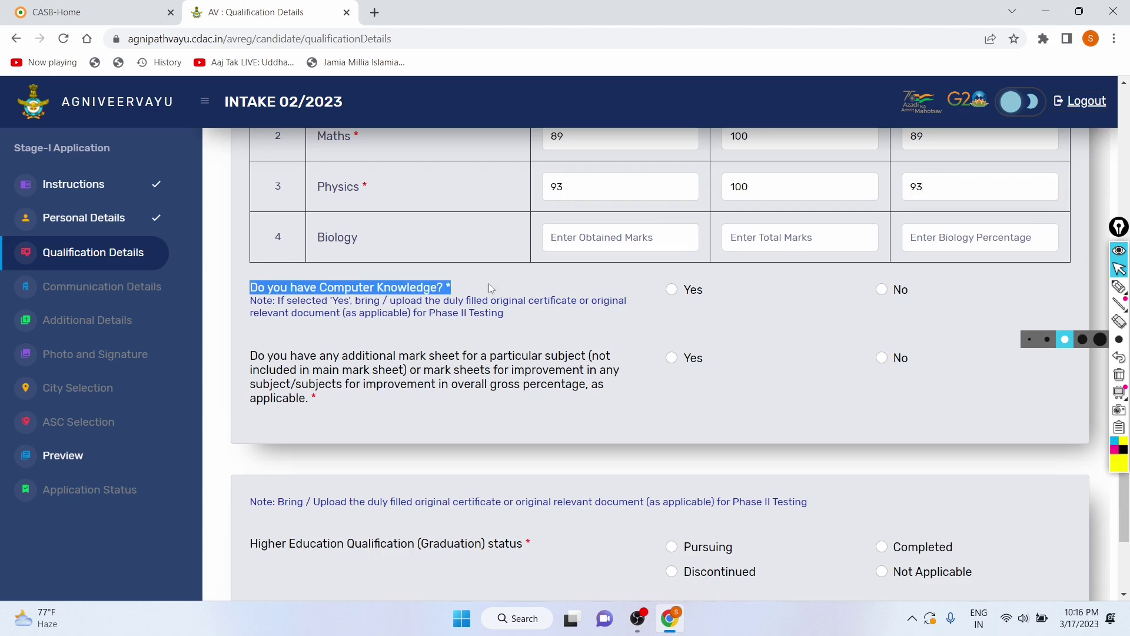
pyautogui.click(594, 280)
pyautogui.click(671, 289)
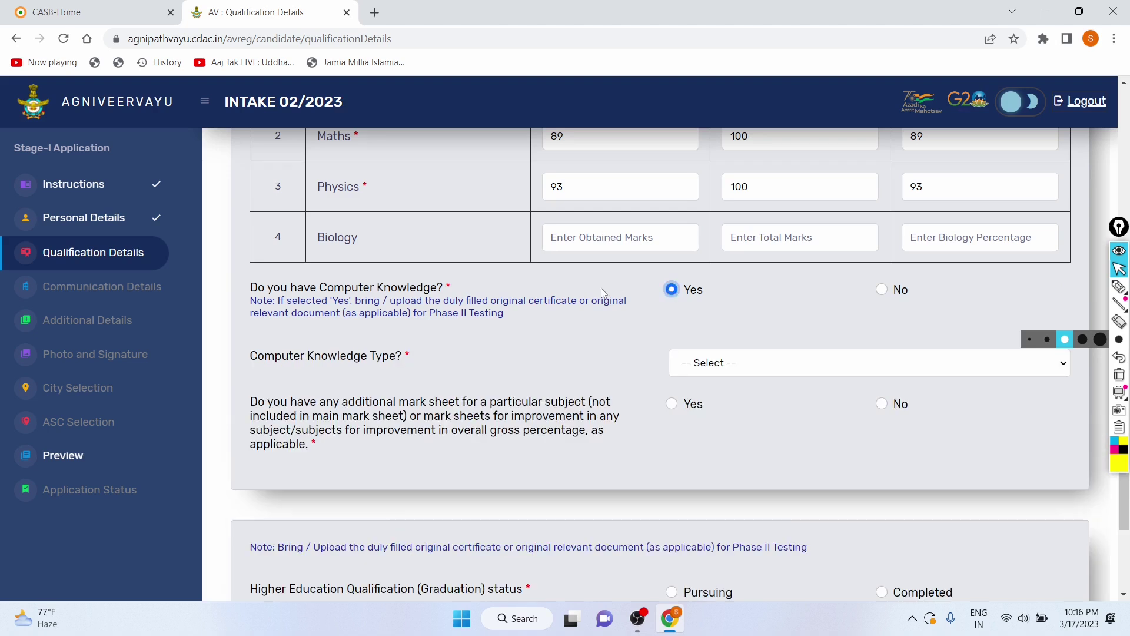
pyautogui.scroll(-1, 603, 292)
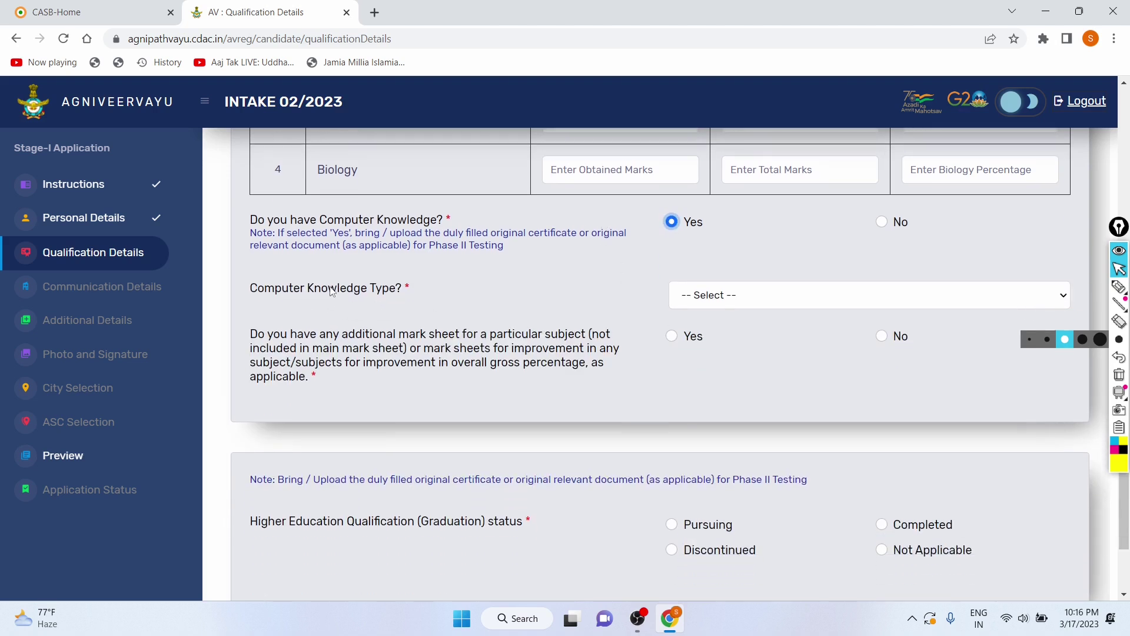
# Step: Set the Computer Knowledge Type to Intermediate, replacing the initial Advanced choice
pyautogui.click(735, 296)
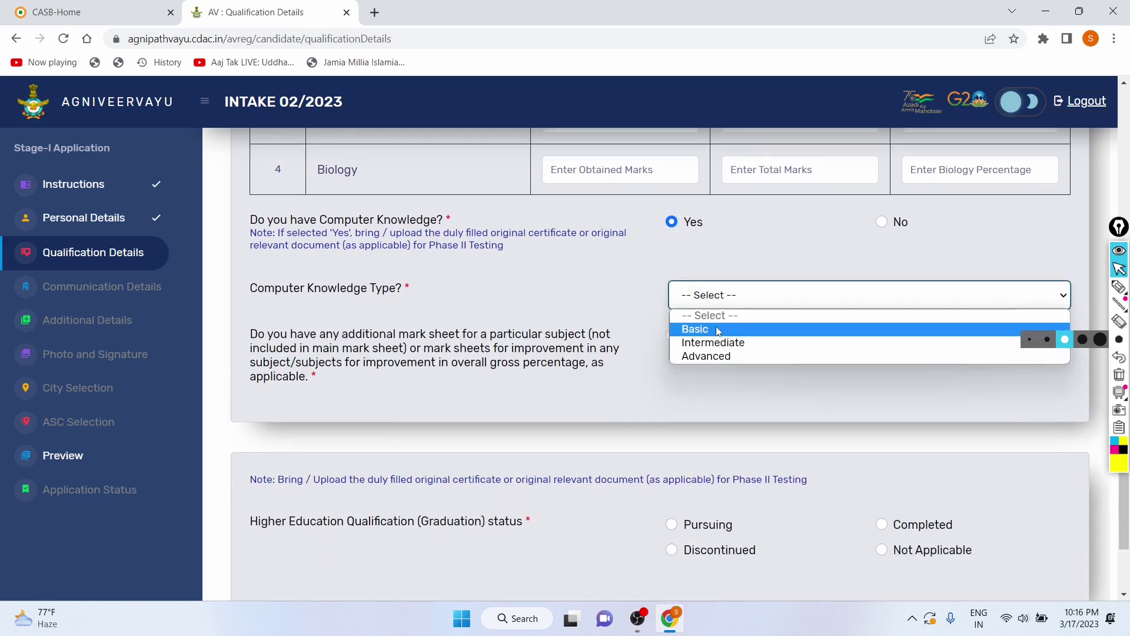
pyautogui.click(712, 357)
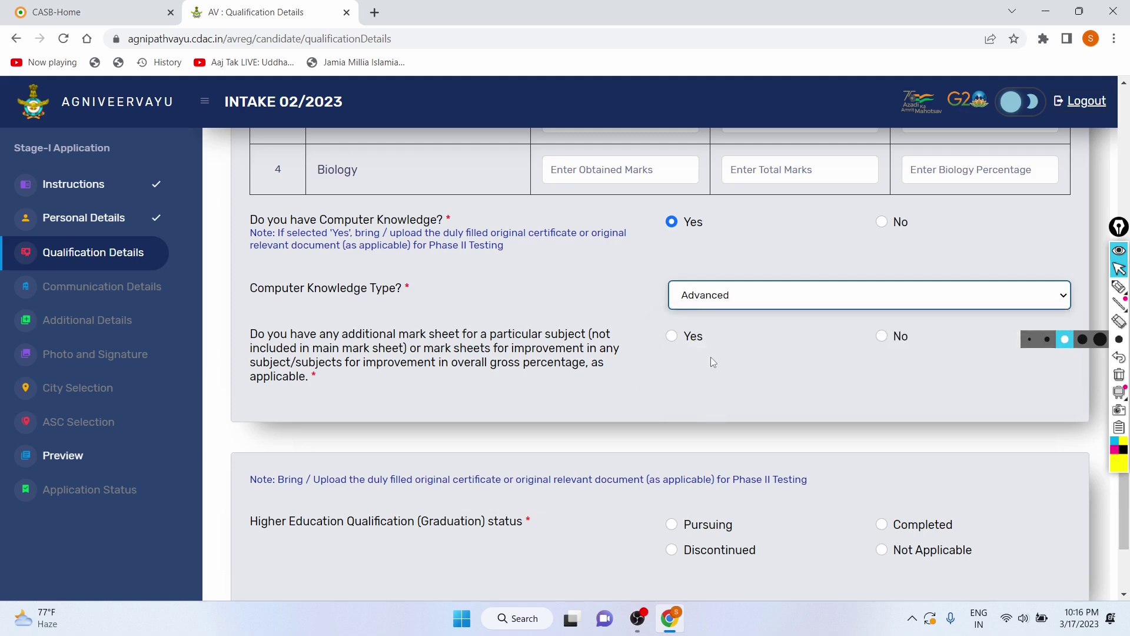
pyautogui.scroll(-1, 275, 289)
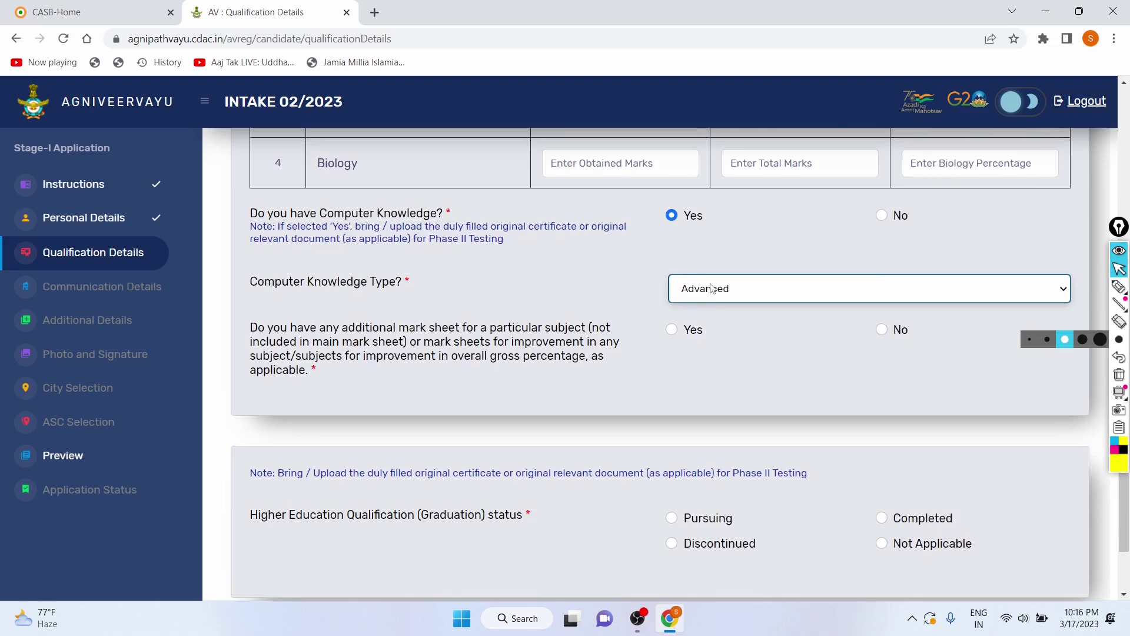
pyautogui.click(735, 291)
pyautogui.click(719, 336)
pyautogui.scroll(-1, 618, 299)
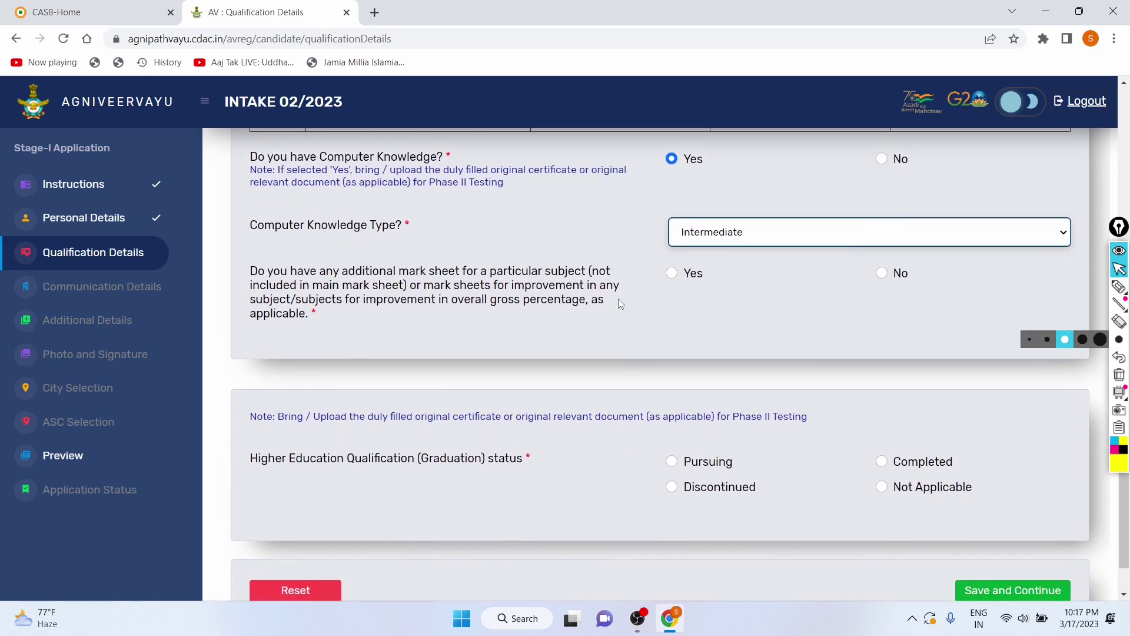
pyautogui.moveTo(257, 259); pyautogui.dragTo(590, 259)
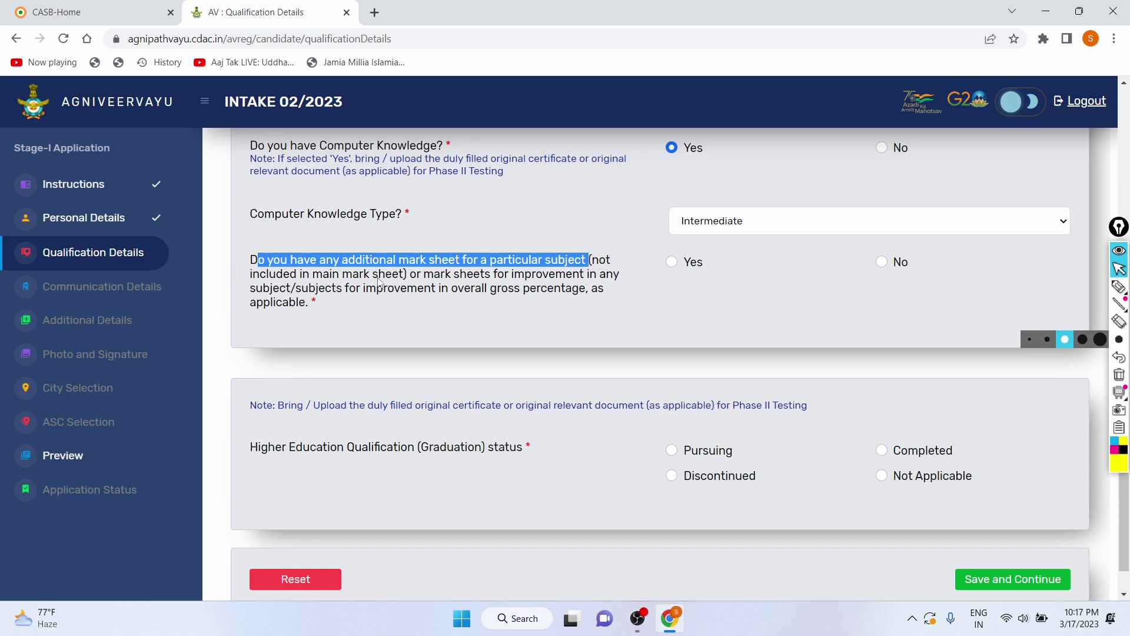
pyautogui.click(440, 310)
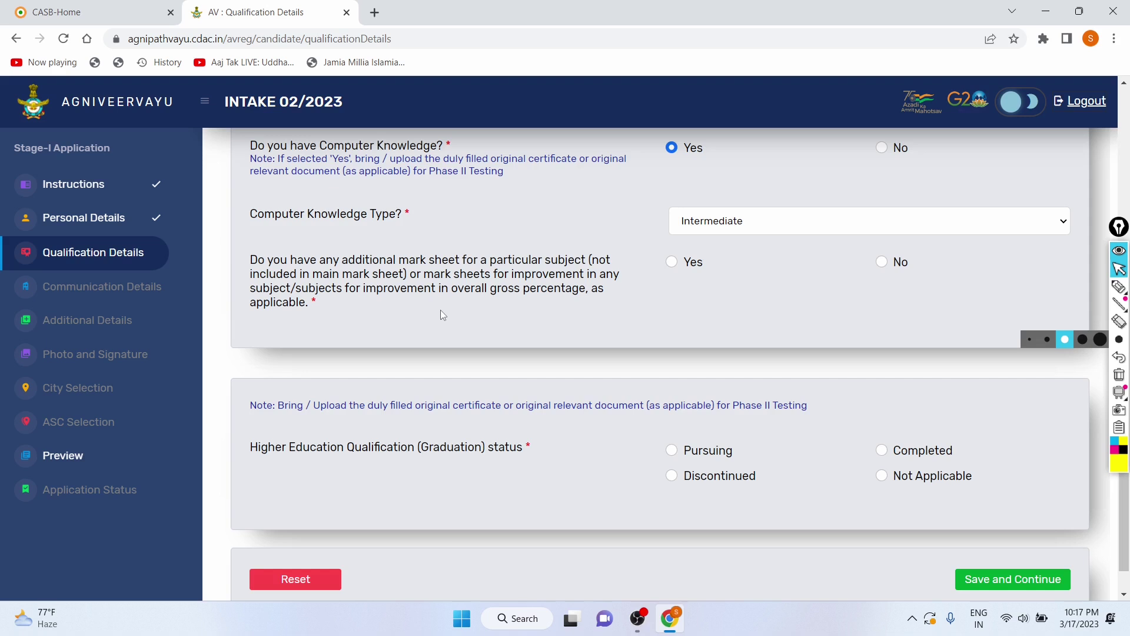
pyautogui.scroll(-1, 440, 315)
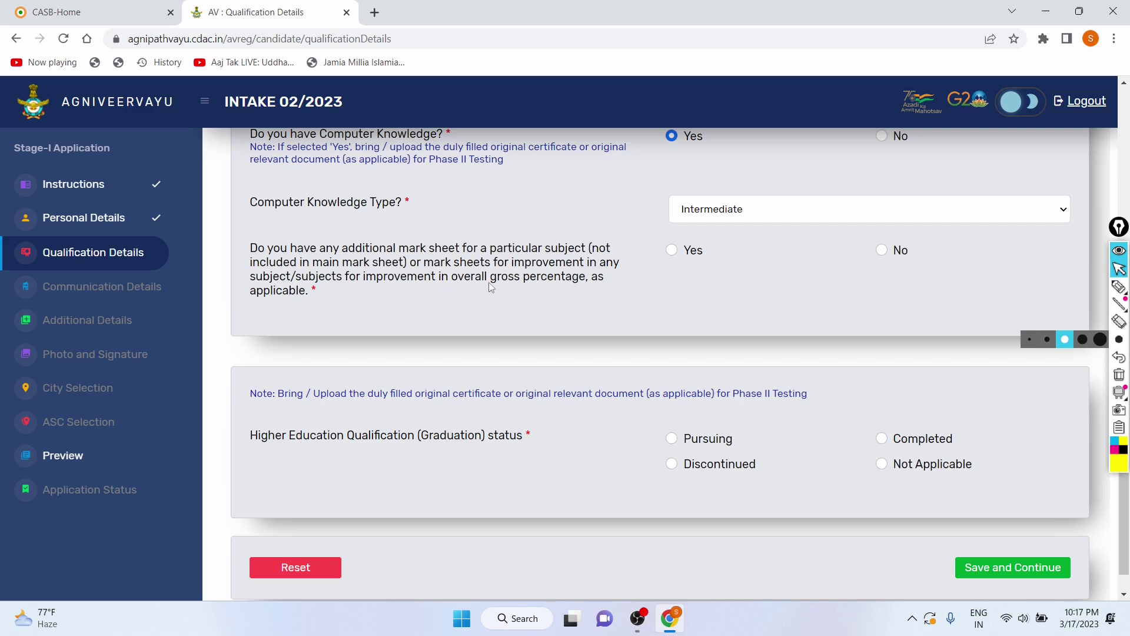
pyautogui.scroll(1, 340, 300)
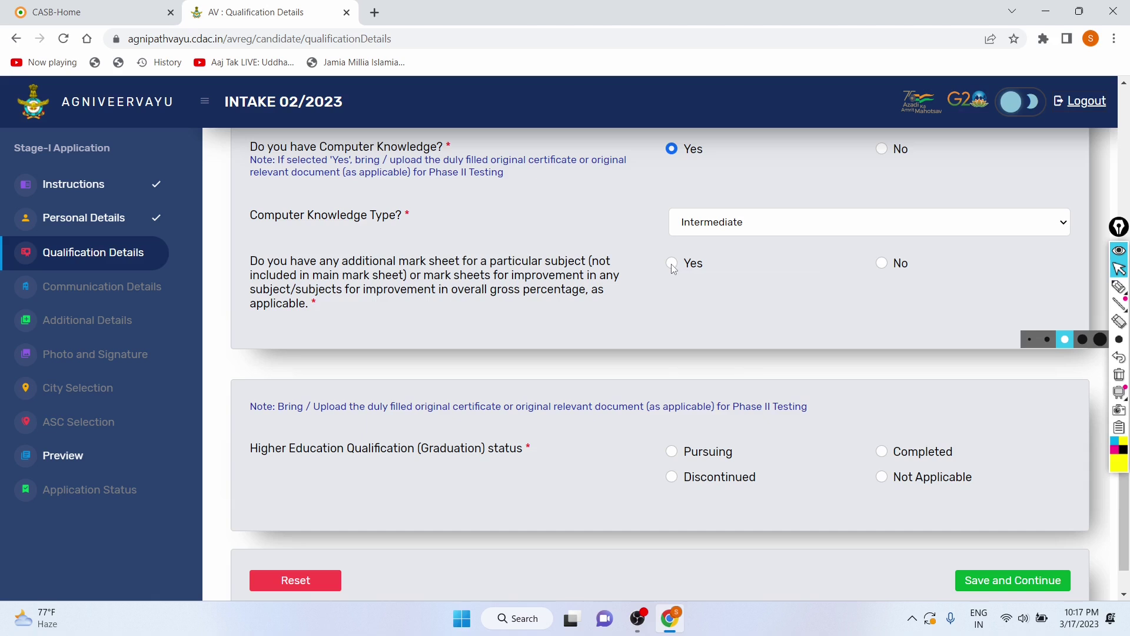
# Step: Switch the additional mark sheet answer from Yes to No, removing the upload row
pyautogui.click(673, 265)
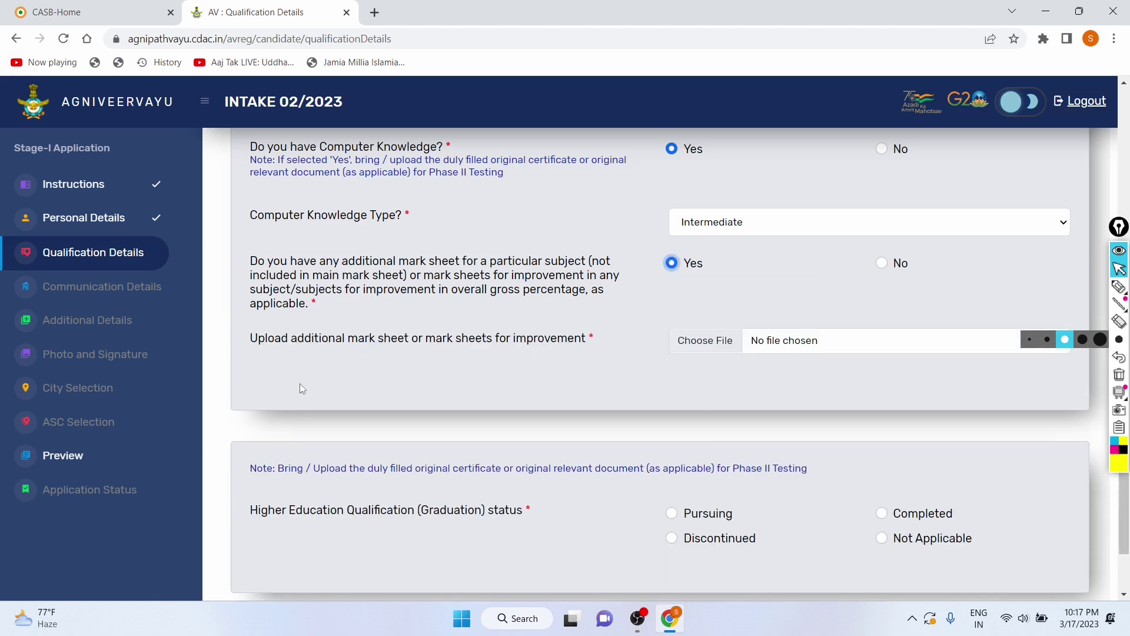
pyautogui.click(883, 265)
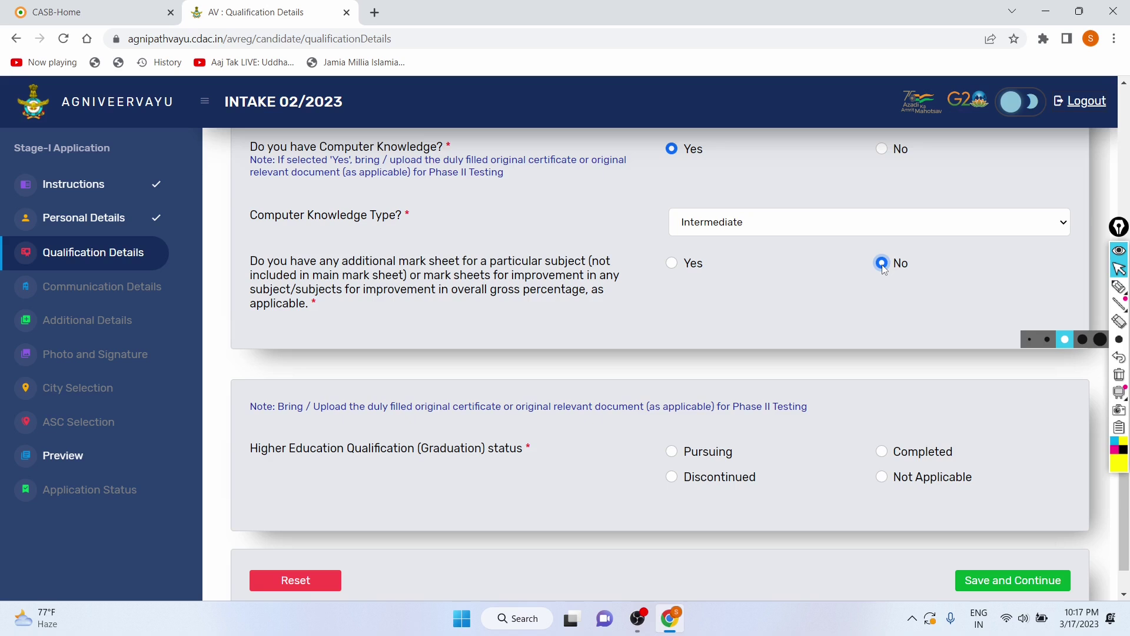
pyautogui.scroll(3, 800, 289)
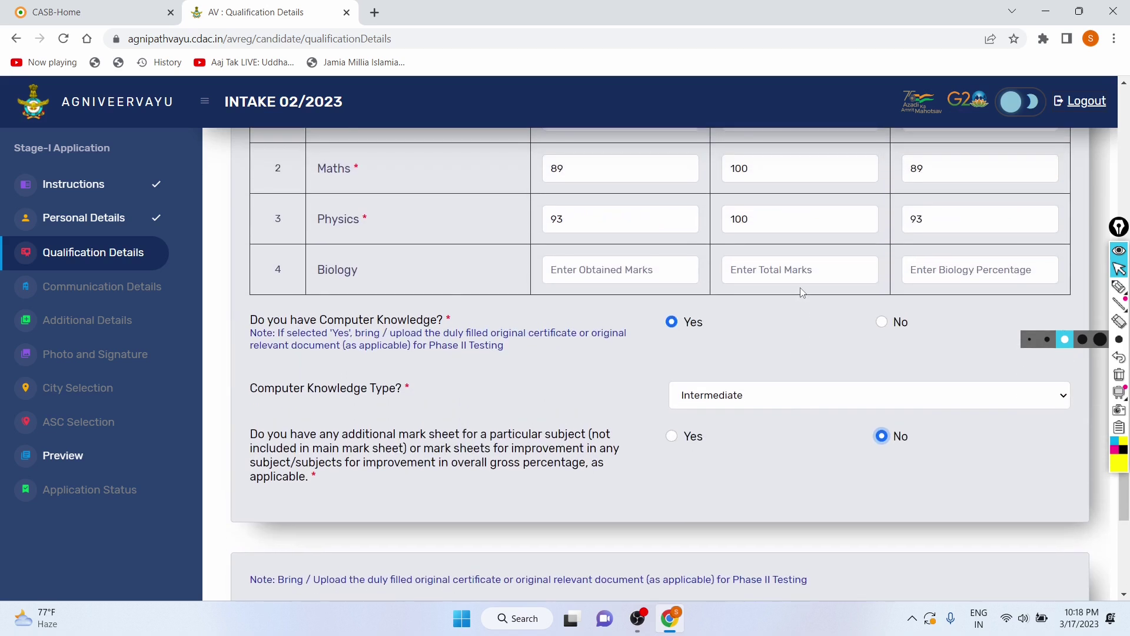
pyautogui.scroll(-2, 800, 293)
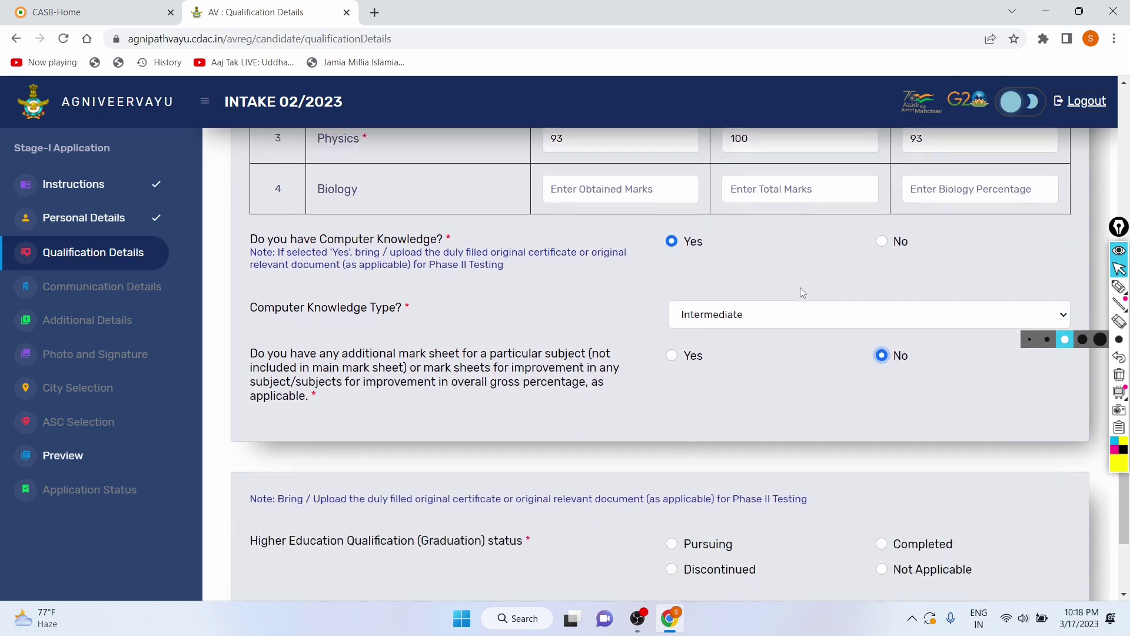
pyautogui.scroll(-1, 802, 293)
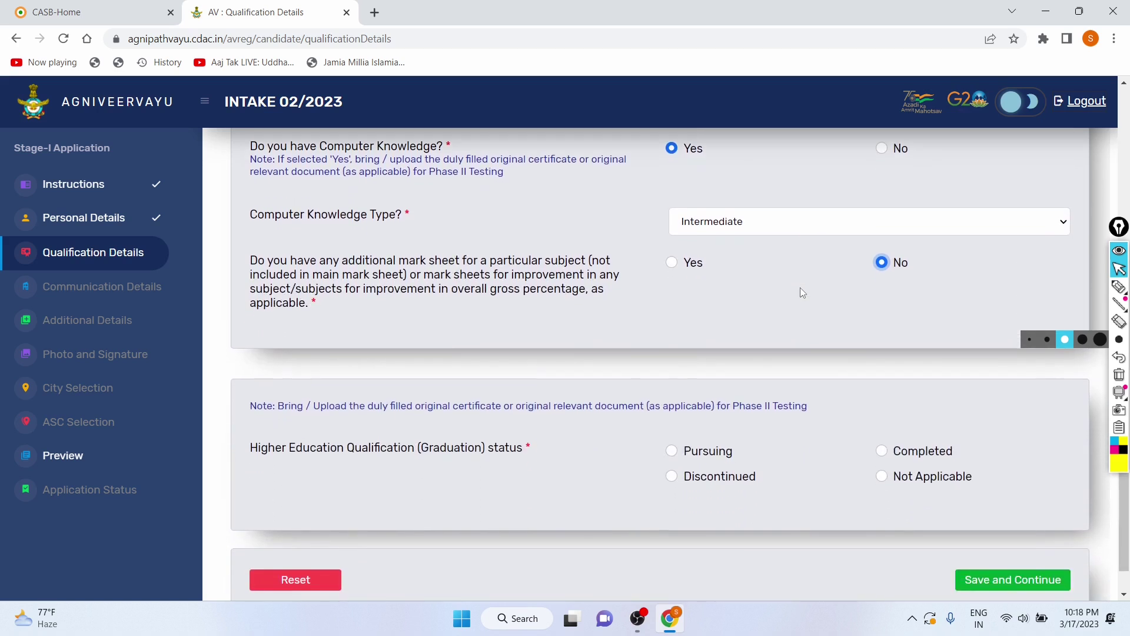
pyautogui.scroll(-1, 611, 203)
pyautogui.moveTo(249, 387); pyautogui.dragTo(532, 377)
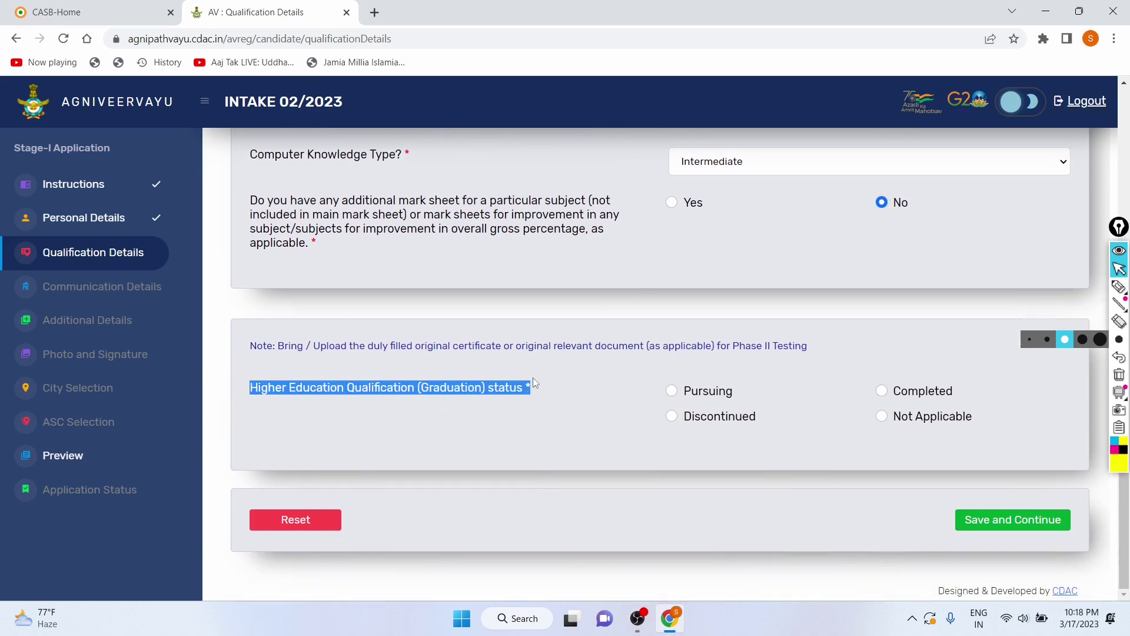
# Step: Set graduation status to Not Applicable, then save qualification details and acknowledge the success message
pyautogui.click(532, 377)
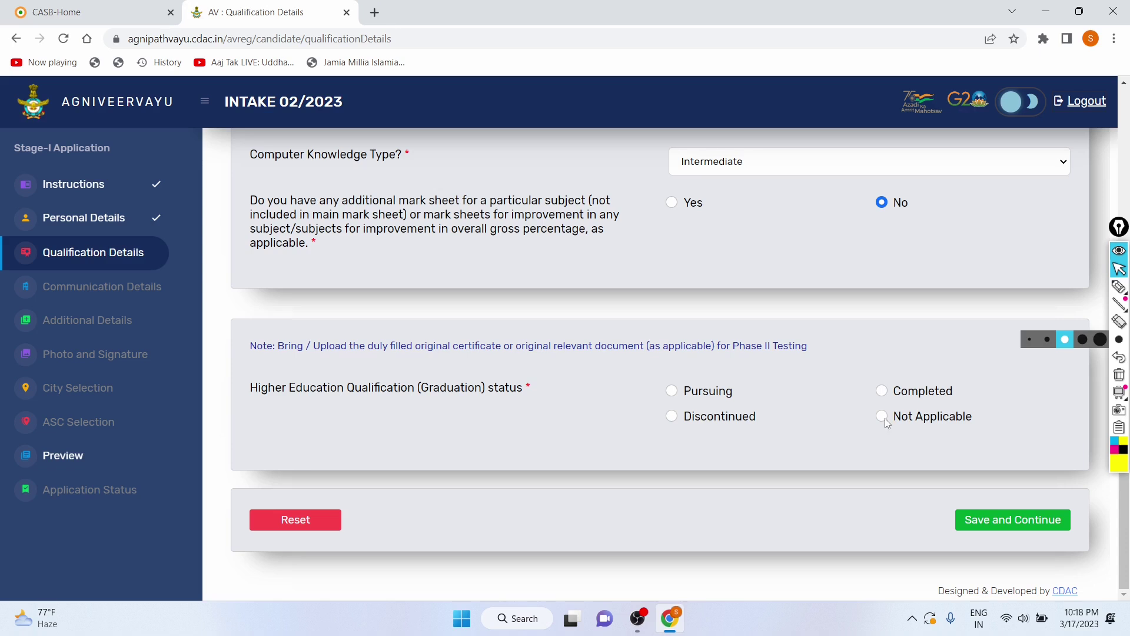
pyautogui.click(671, 391)
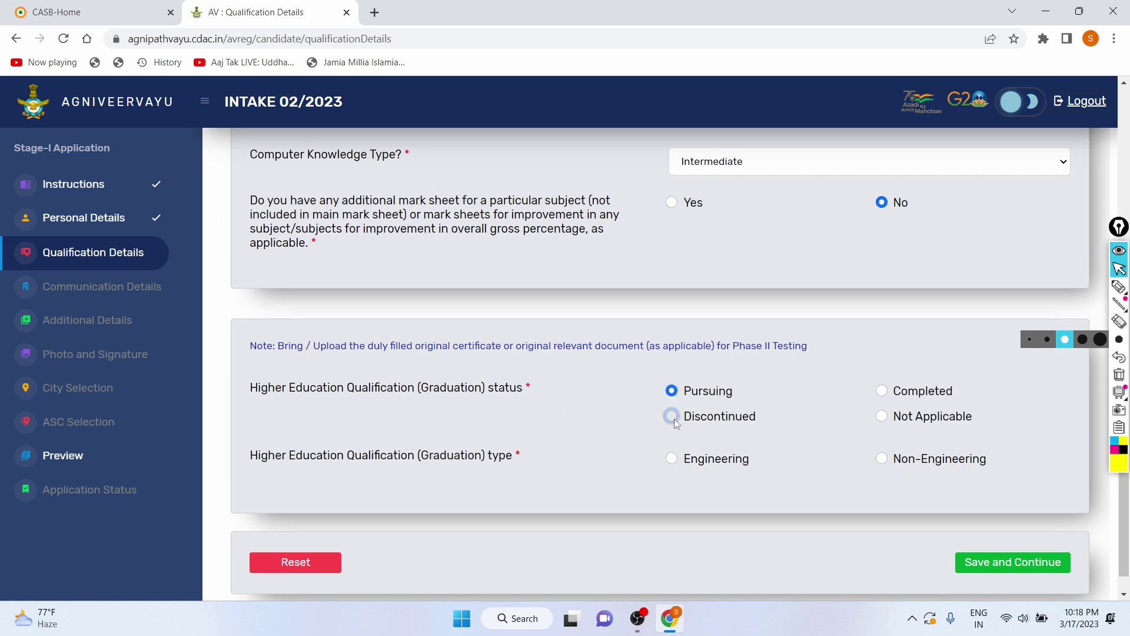
pyautogui.click(672, 417)
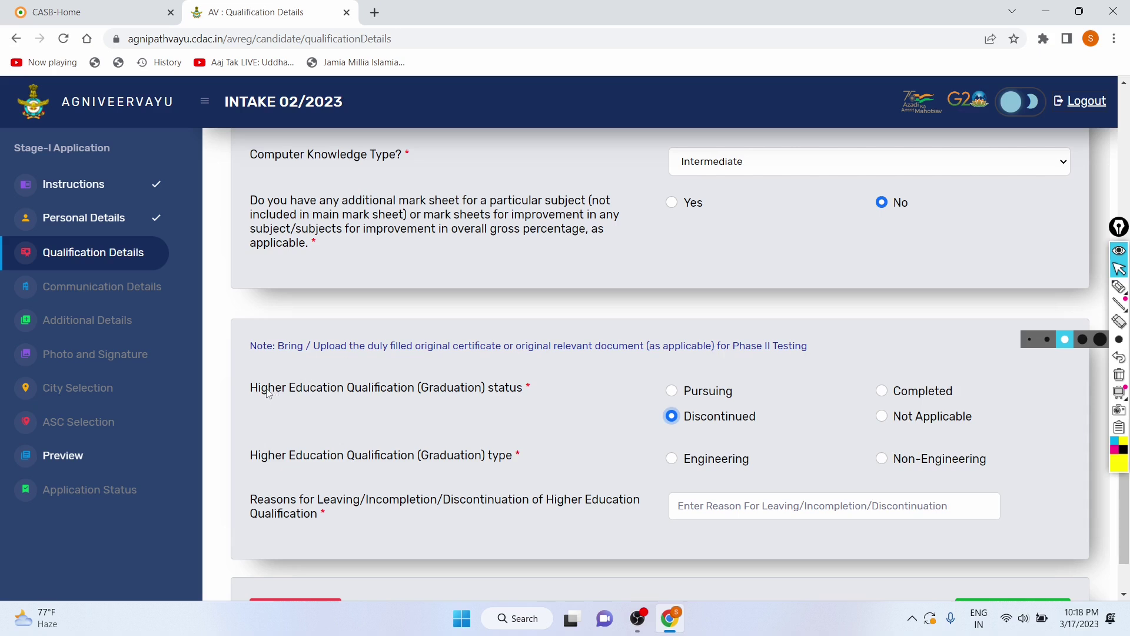
pyautogui.moveTo(263, 390); pyautogui.dragTo(486, 397)
pyautogui.click(285, 398)
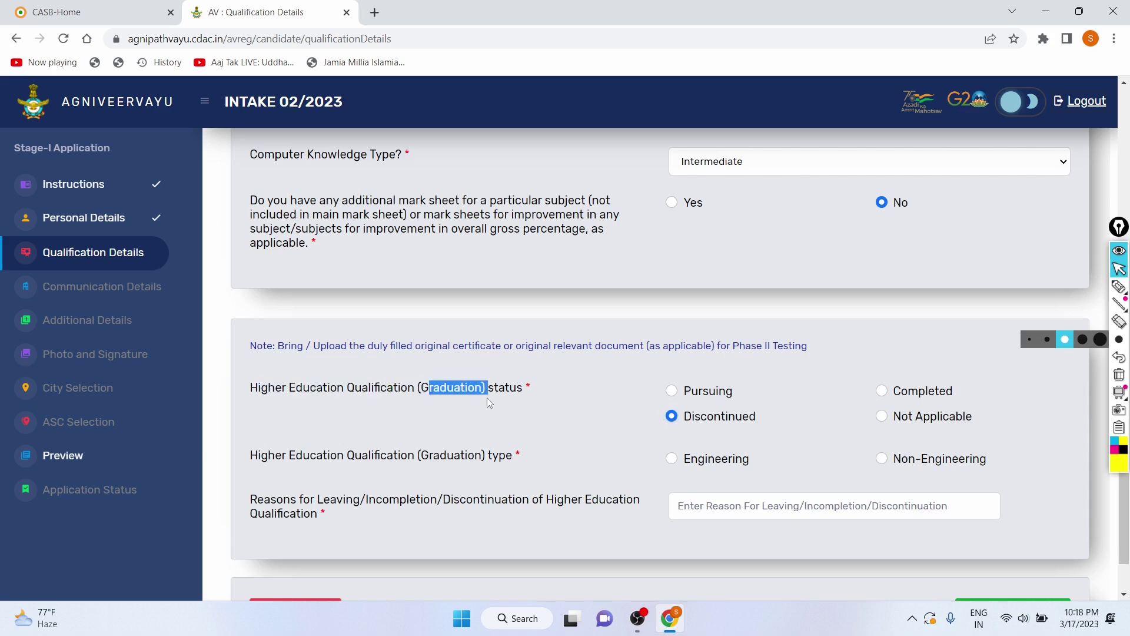
pyautogui.click(882, 417)
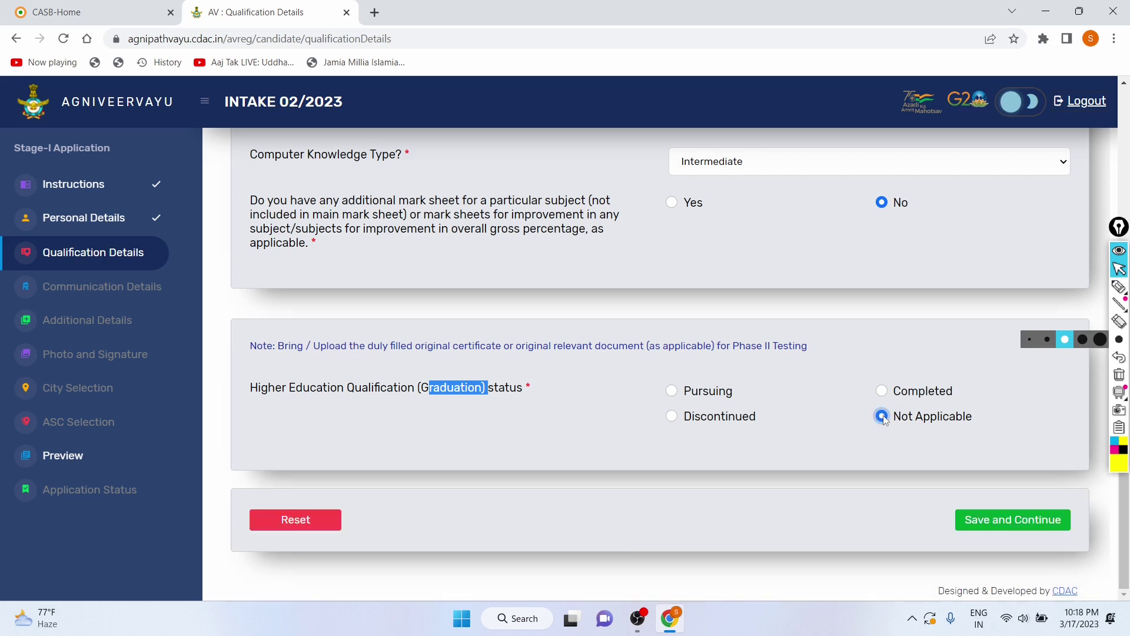
pyautogui.click(1021, 525)
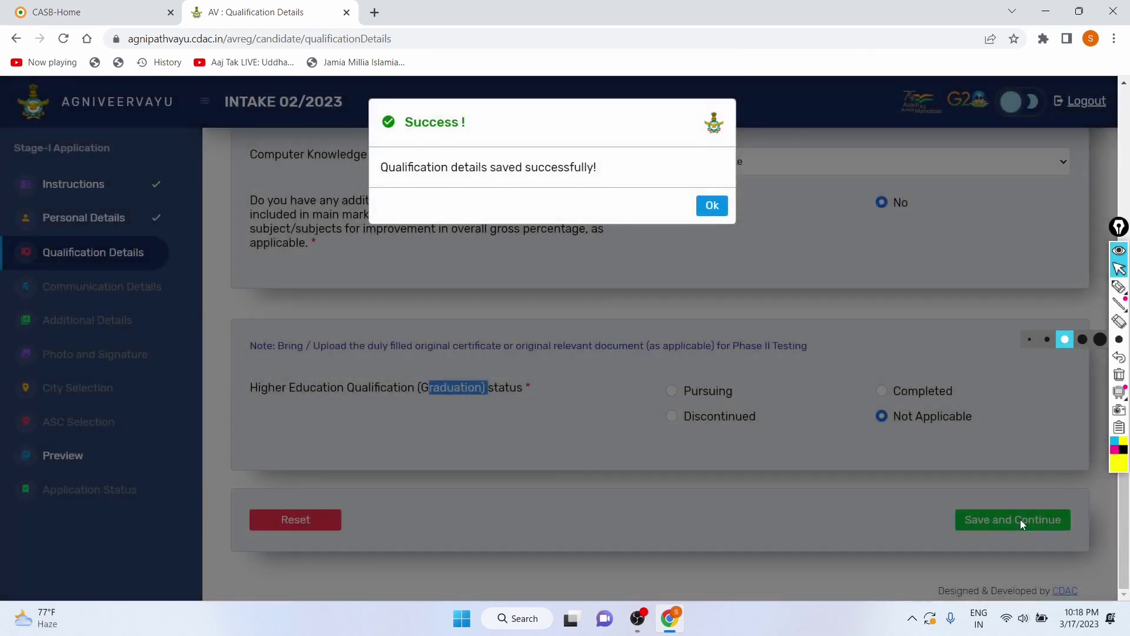
pyautogui.click(712, 206)
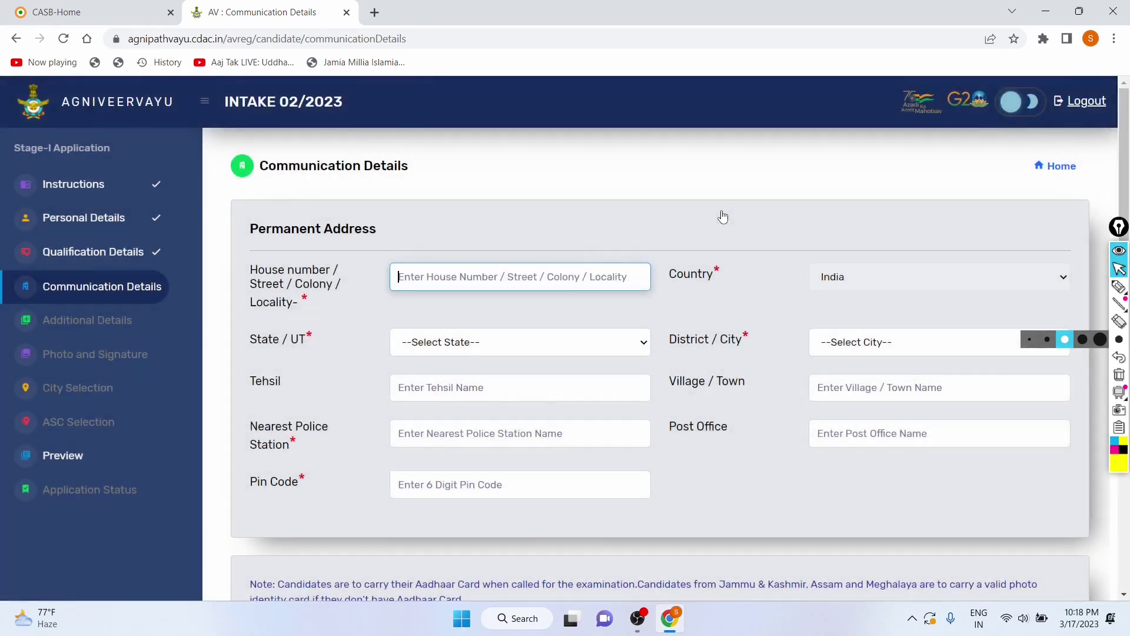
# Step: Enter the house, street and locality line of the permanent address
pyautogui.scroll(-1, 723, 216)
pyautogui.scroll(1, 638, 436)
pyautogui.scroll(-1, 624, 413)
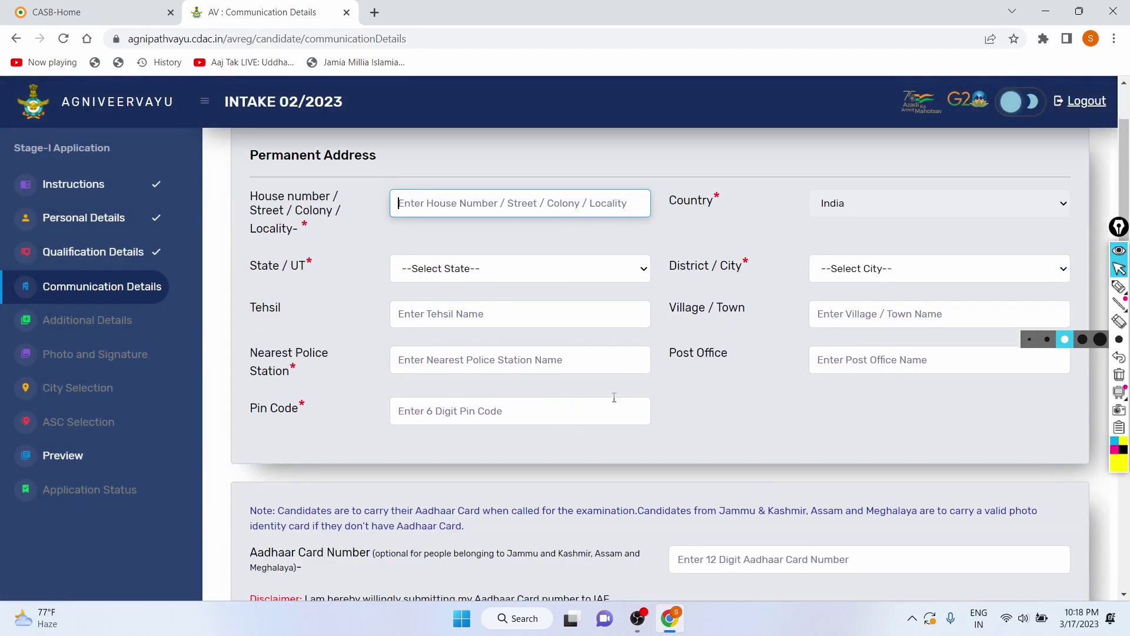
pyautogui.click(540, 209)
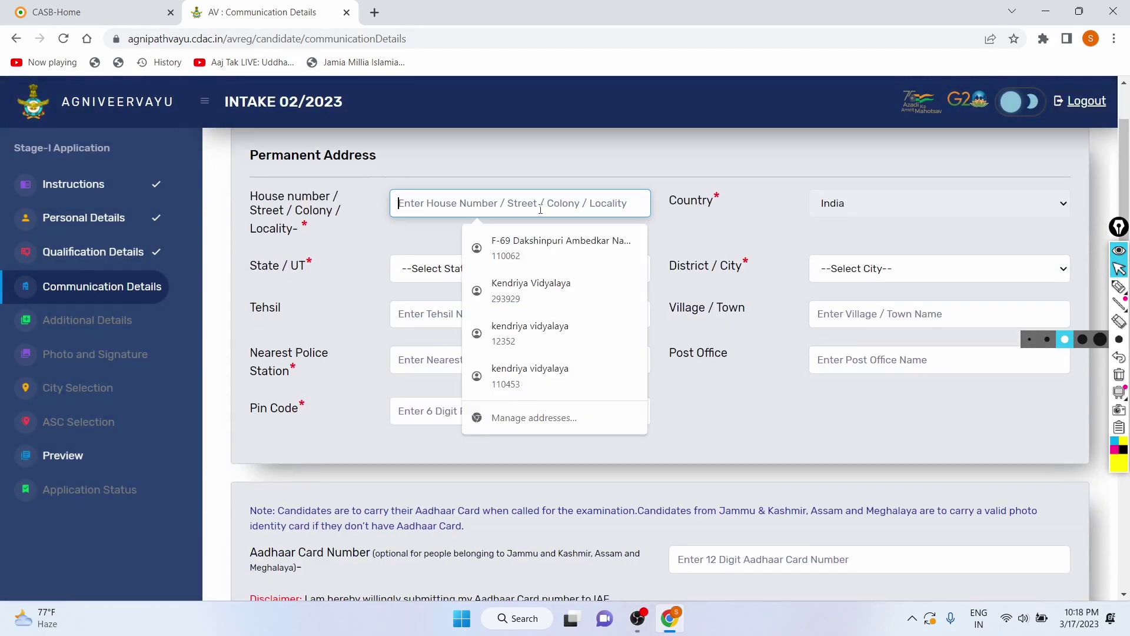
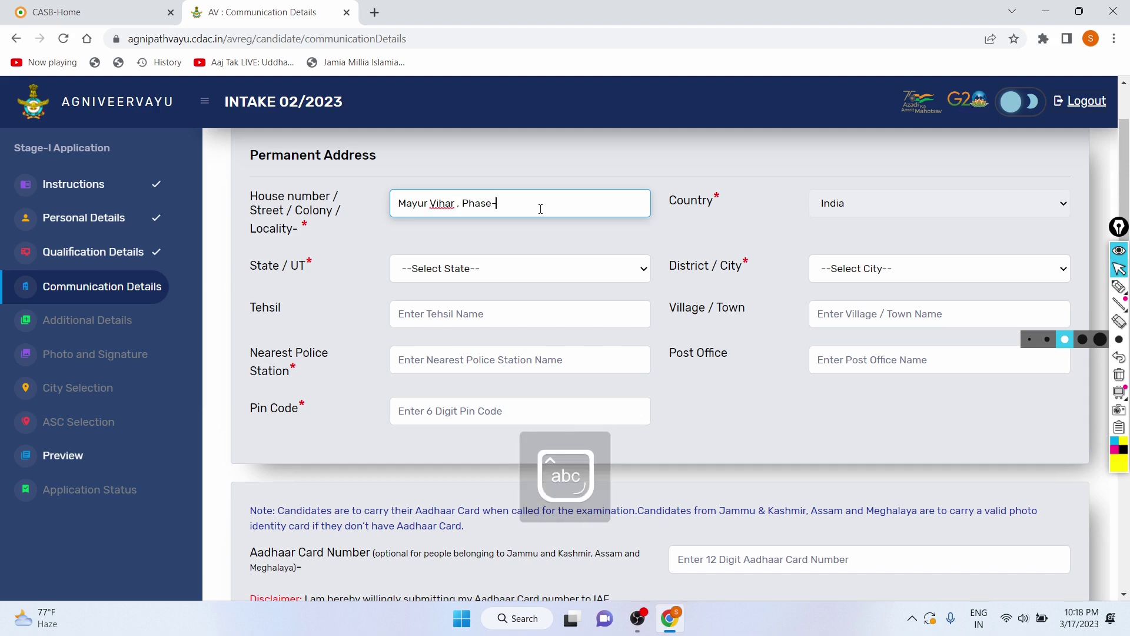
# Step: Choose Delhi as the State/UT and New Delhi as the District/City
pyautogui.click(515, 265)
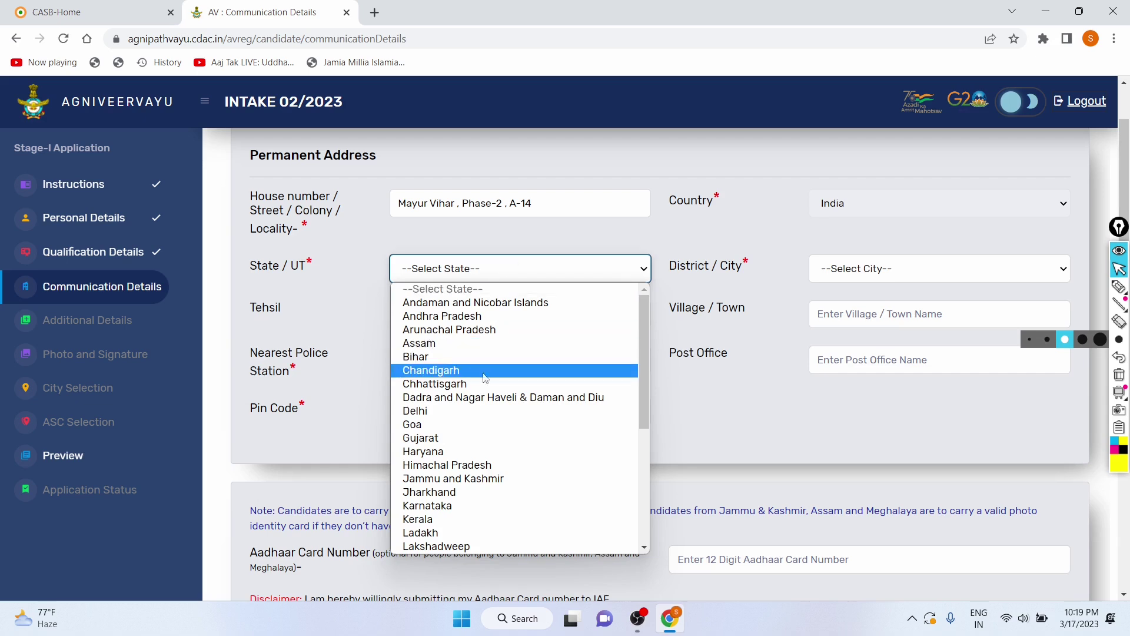
pyautogui.click(471, 411)
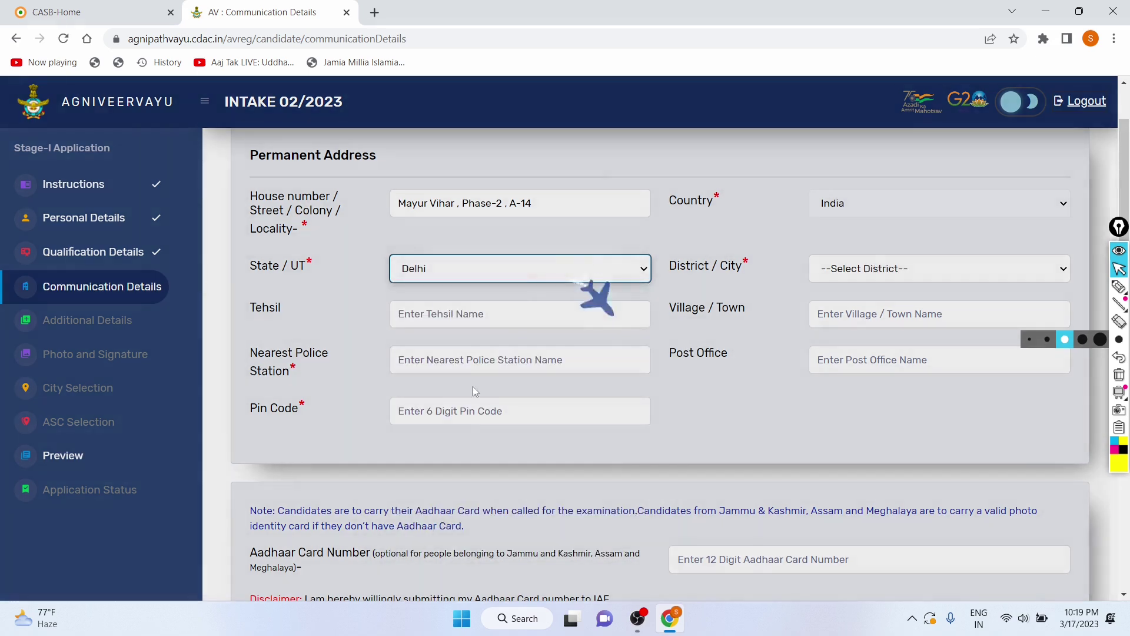
pyautogui.click(861, 282)
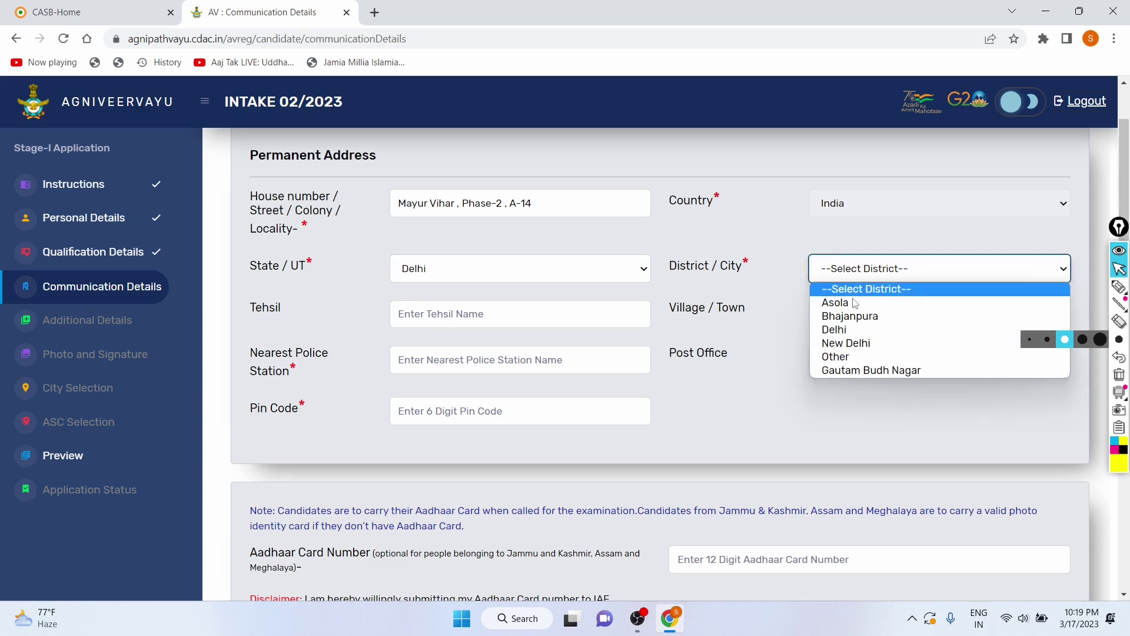
pyautogui.click(848, 342)
# Step: Enter New Delhi as the Tehsil
pyautogui.click(454, 321)
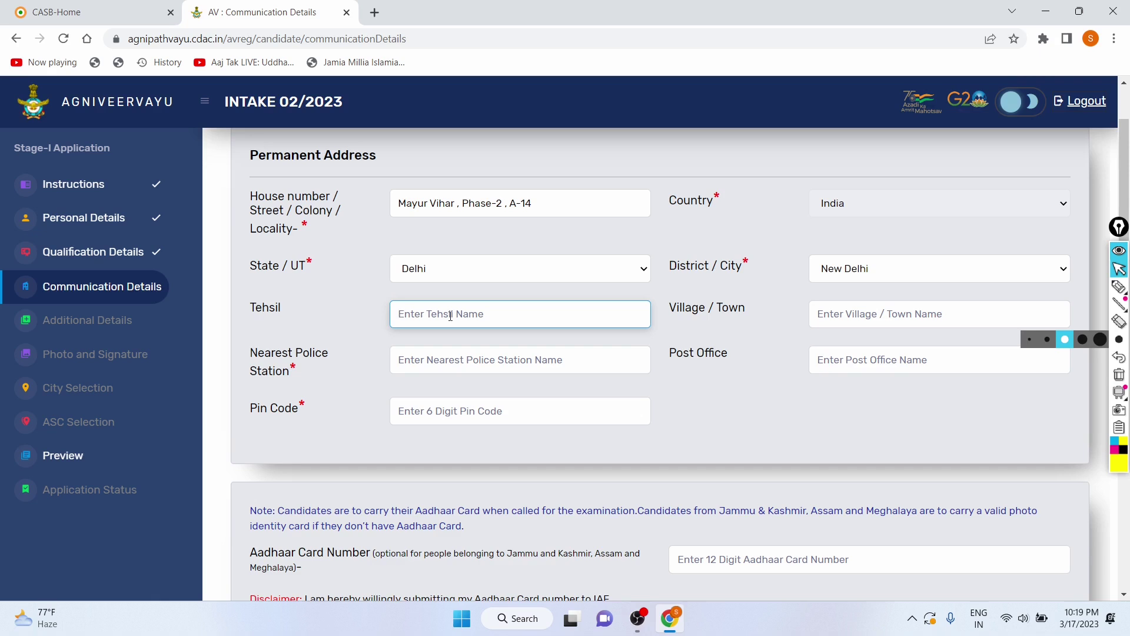
pyautogui.write('New Delhi')
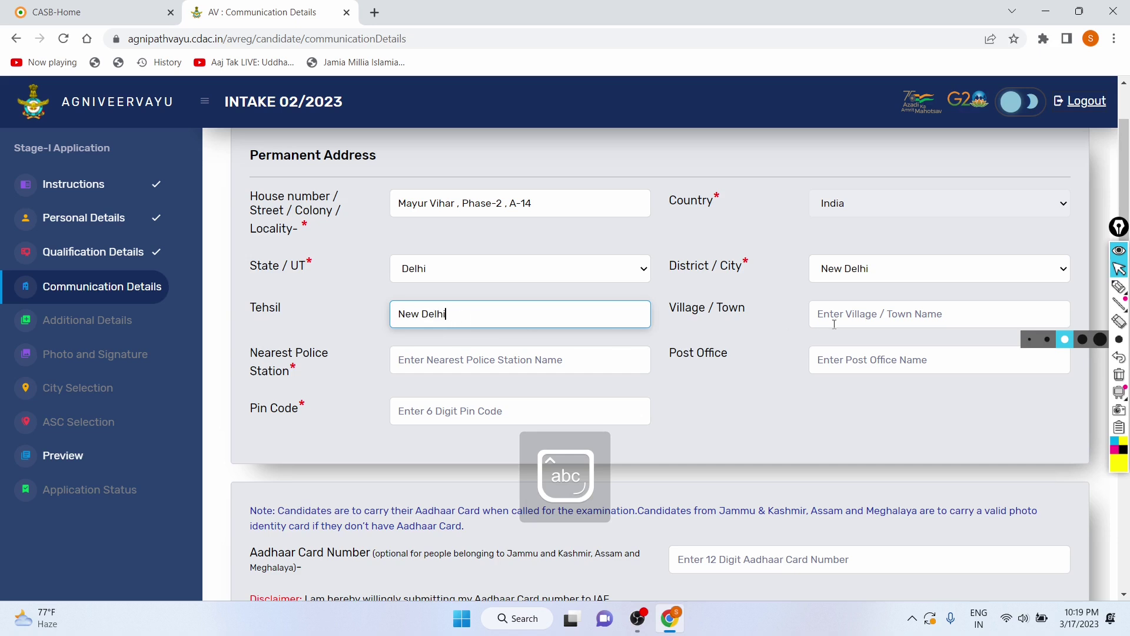
pyautogui.scroll(-1, 580, 264)
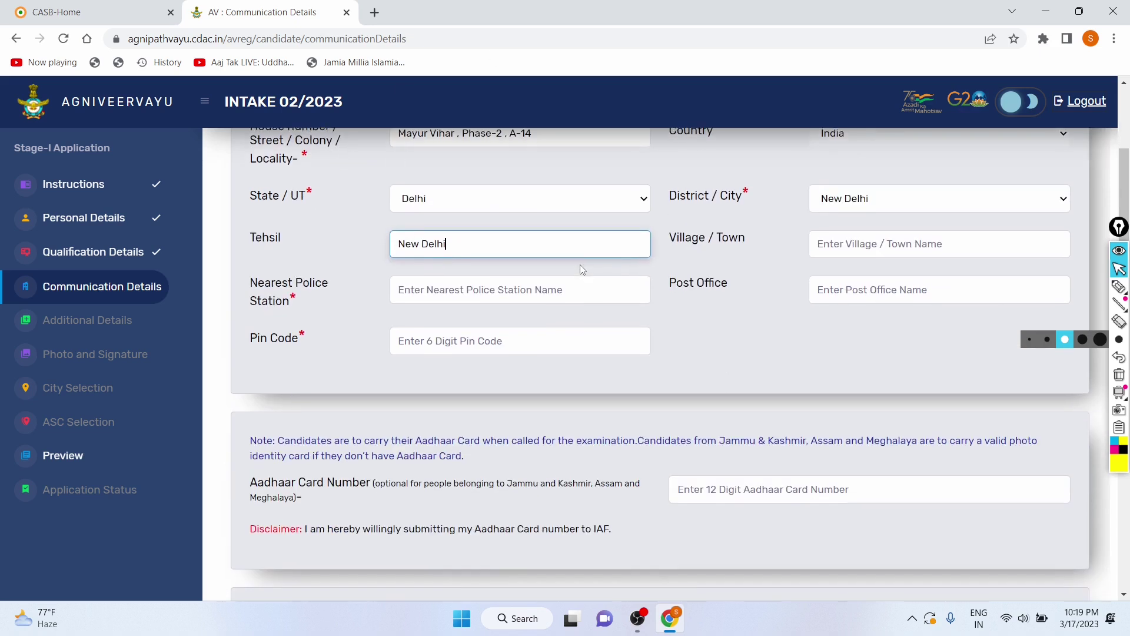
pyautogui.moveTo(282, 235); pyautogui.dragTo(244, 232)
pyautogui.click(669, 240)
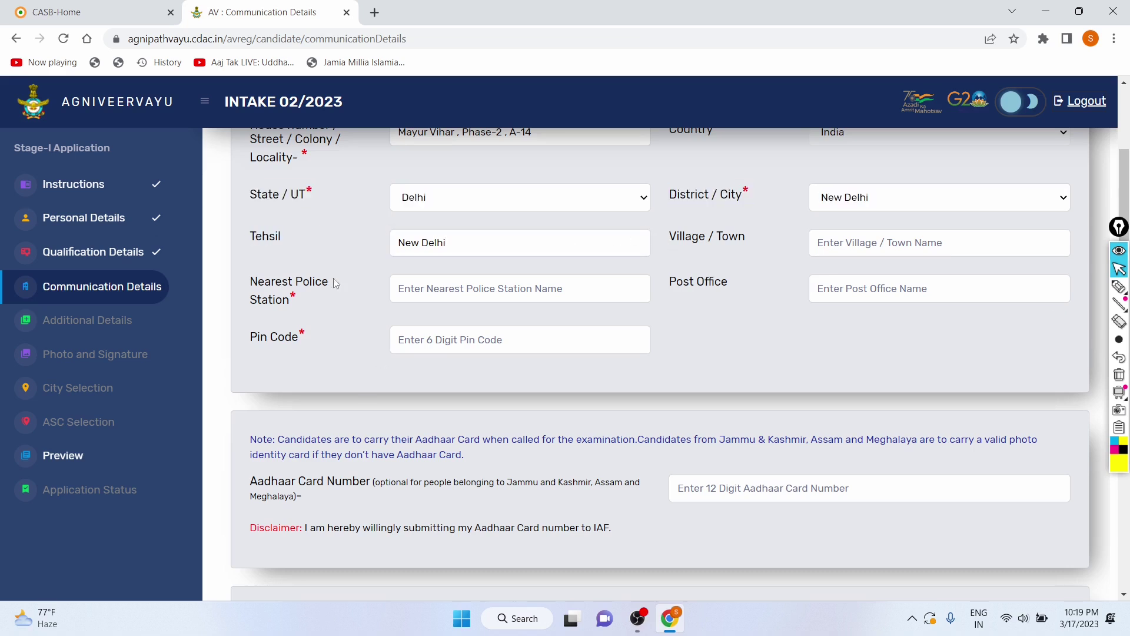
# Step: Replace the wrong Nearest Police Station text with the correct station name
pyautogui.moveTo(249, 281); pyautogui.dragTo(455, 288)
pyautogui.click(520, 285)
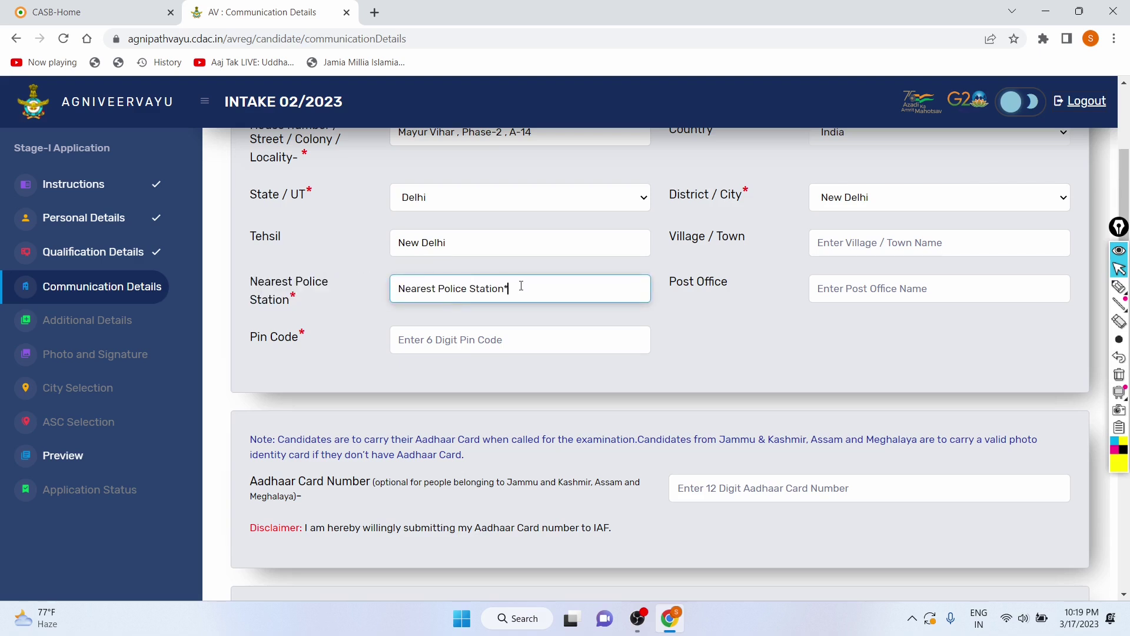
pyautogui.hotkey('ctrl', 'a')
pyautogui.click(521, 286)
pyautogui.press('BackSpace')
pyautogui.press('BackSpace')
pyautogui.press('BackSpace')
pyautogui.press('BackSpace')
pyautogui.press('BackSpace')
pyautogui.press('BackSpace')
pyautogui.press('BackSpace')
pyautogui.press('BackSpace')
pyautogui.press('BackSpace')
pyautogui.press('BackSpace')
pyautogui.press('BackSpace')
pyautogui.press('BackSpace')
pyautogui.press('BackSpace')
pyautogui.press('BackSpace')
pyautogui.press('BackSpace')
pyautogui.press('BackSpace')
pyautogui.press('BackSpace')
pyautogui.press('BackSpace')
pyautogui.press('BackSpace')
pyautogui.press('BackSpace')
pyautogui.write('Ma')
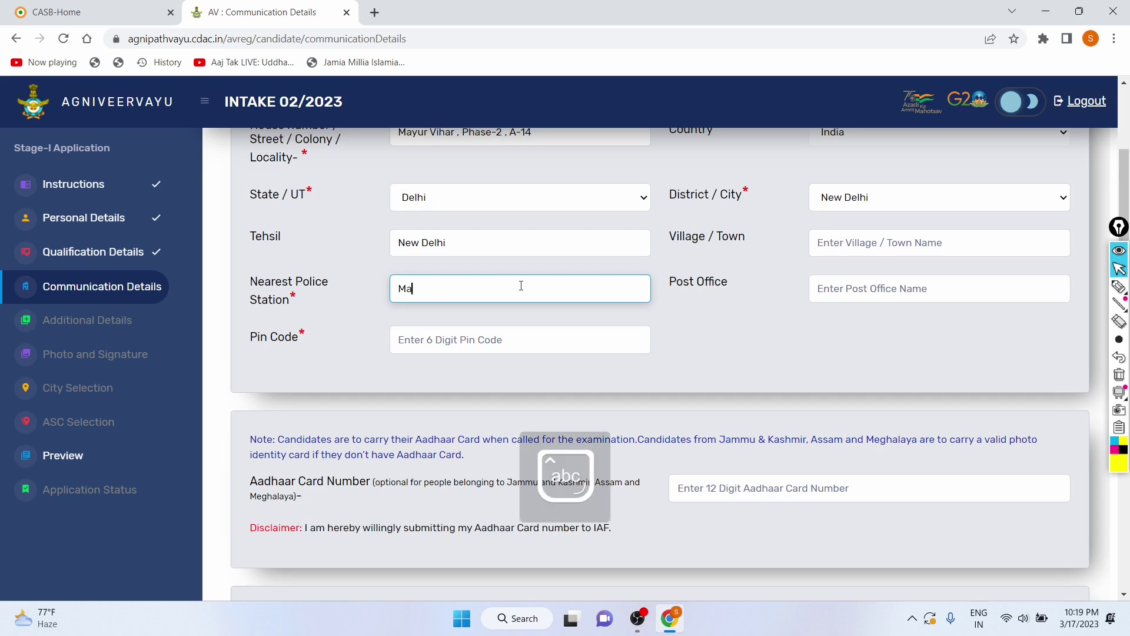
pyautogui.write('yur Vihar')
# Step: Enter the six-digit pin code of the permanent address
pyautogui.click(860, 292)
pyautogui.click(432, 331)
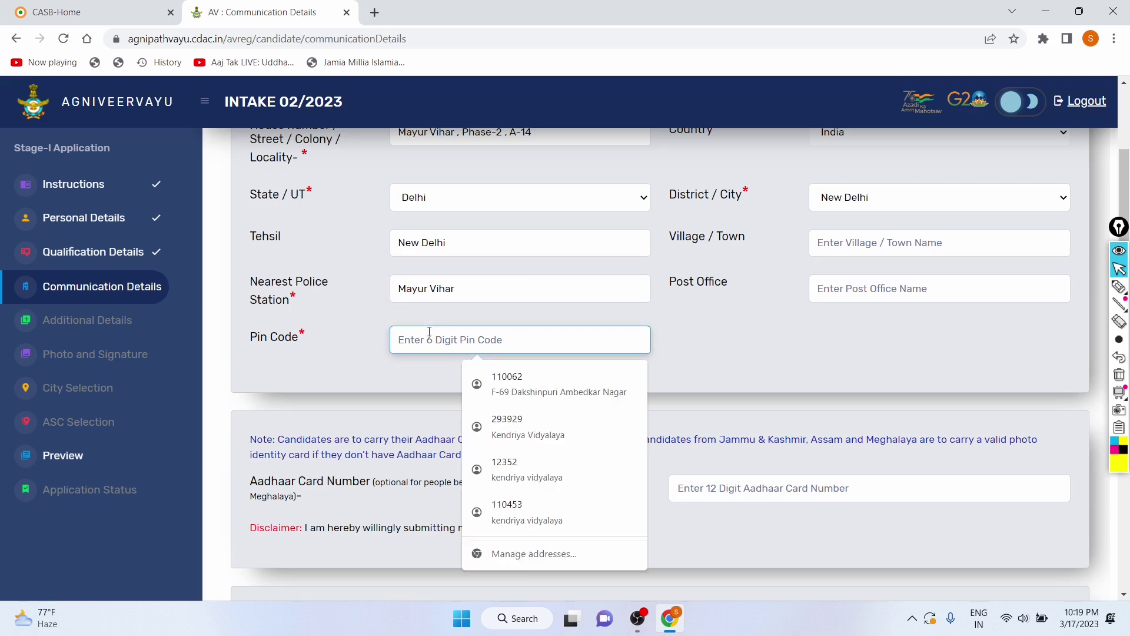
pyautogui.write('12')
pyautogui.press('BackSpace')
pyautogui.write('13828')
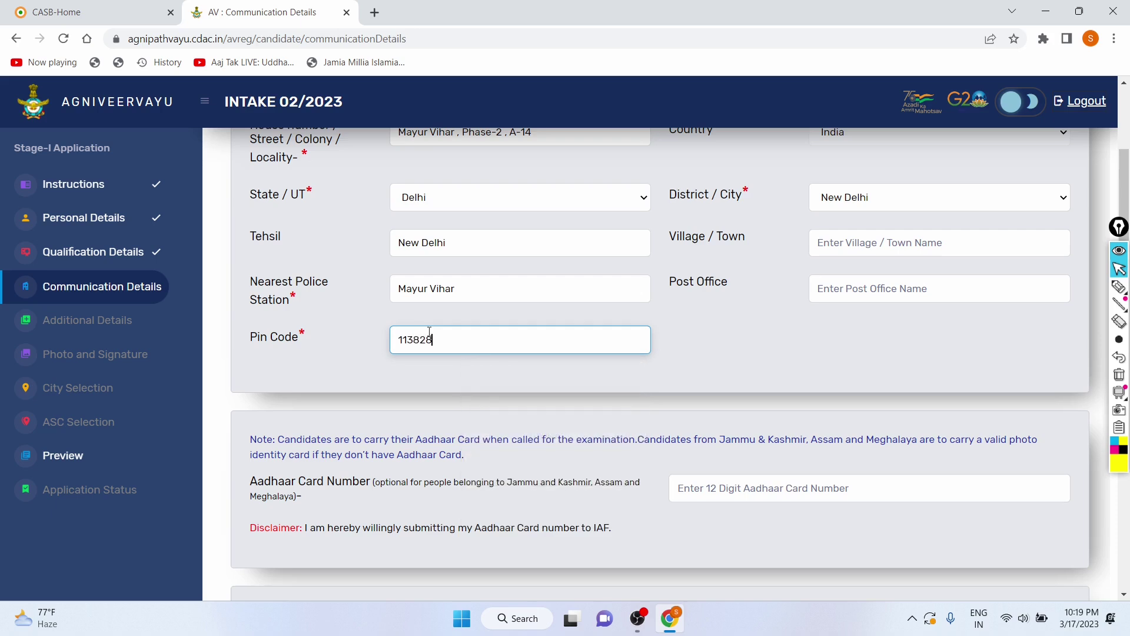
pyautogui.scroll(-4, 429, 331)
pyautogui.scroll(3, 352, 326)
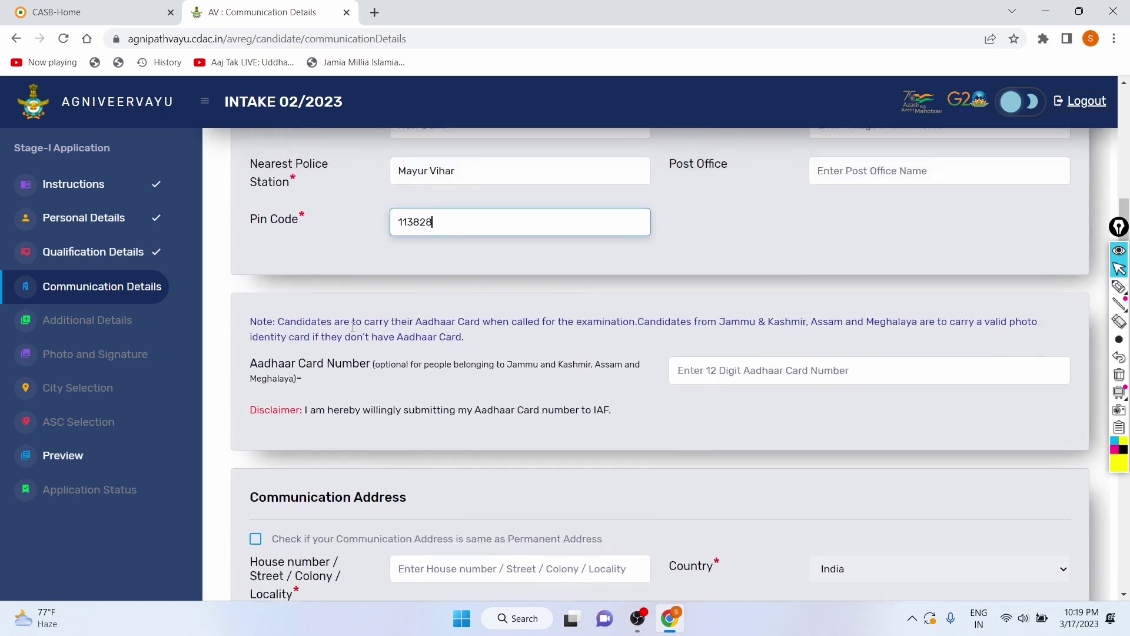
pyautogui.moveTo(250, 363); pyautogui.dragTo(489, 374)
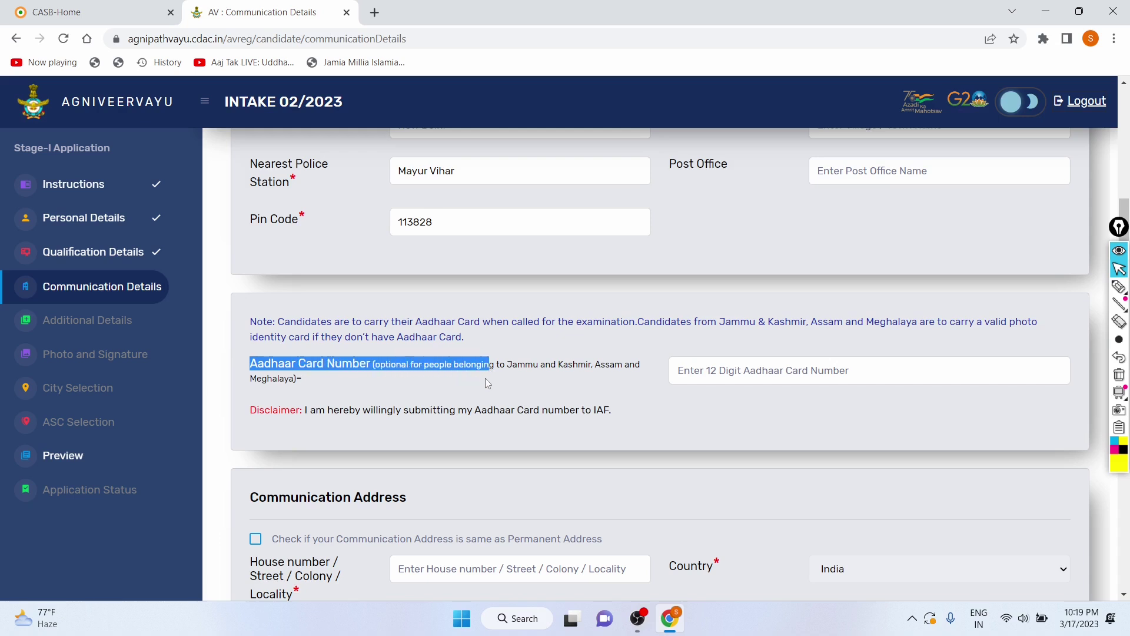
pyautogui.click(489, 380)
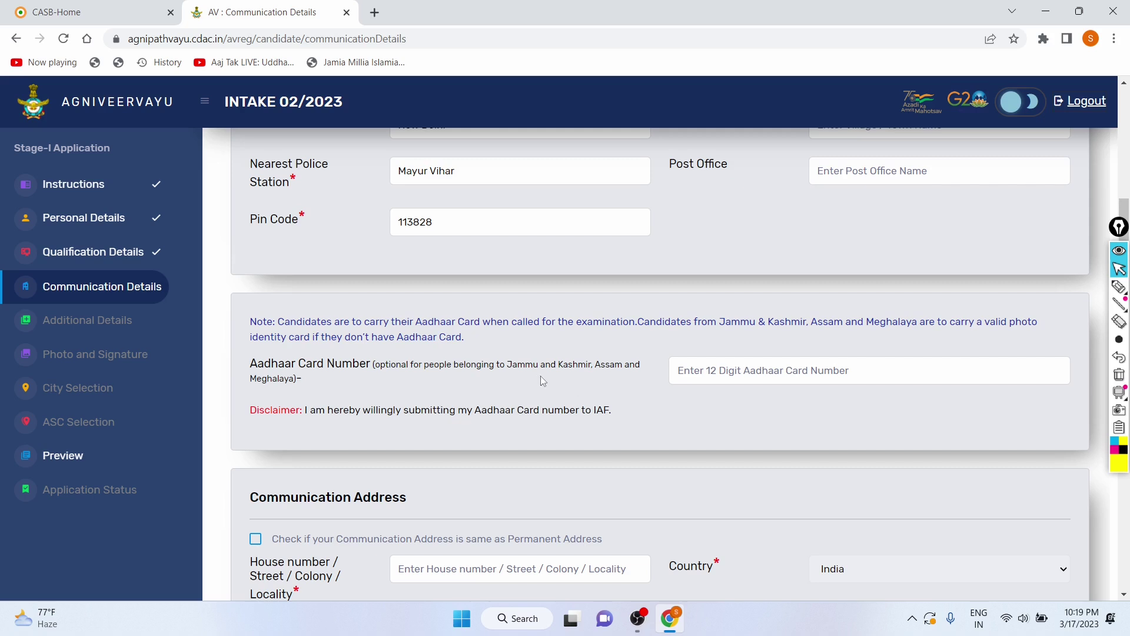
pyautogui.click(708, 366)
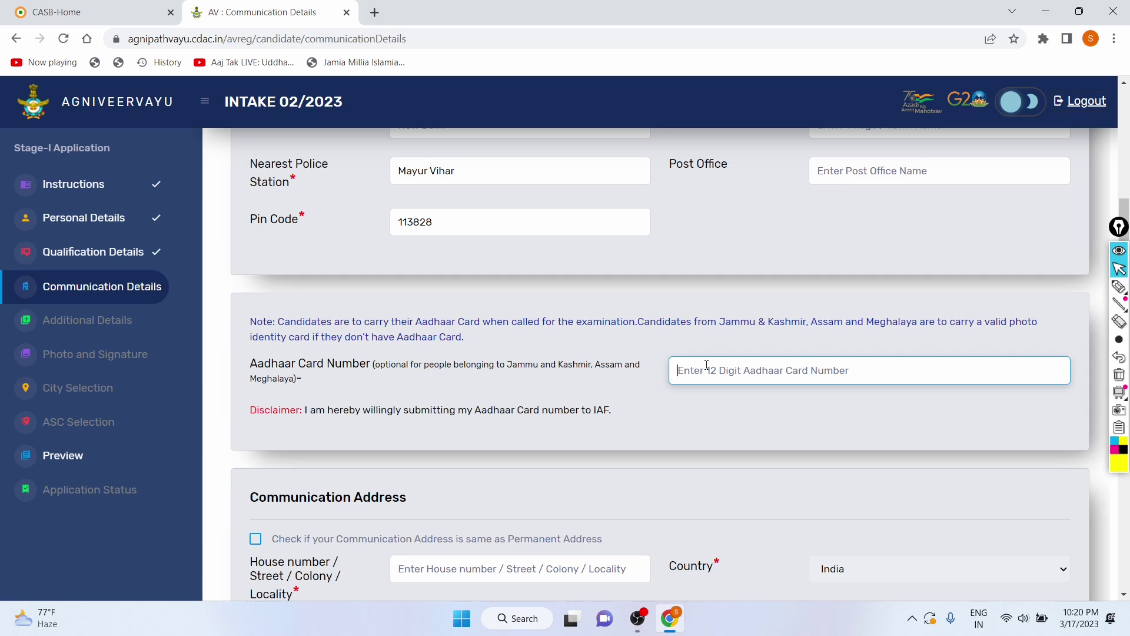
# Step: Enter the candidate's 12-digit Aadhaar number, correcting a mistyped start
pyautogui.write('443')
pyautogui.press('BackSpace')
pyautogui.press('BackSpace')
pyautogui.press('BackSpace')
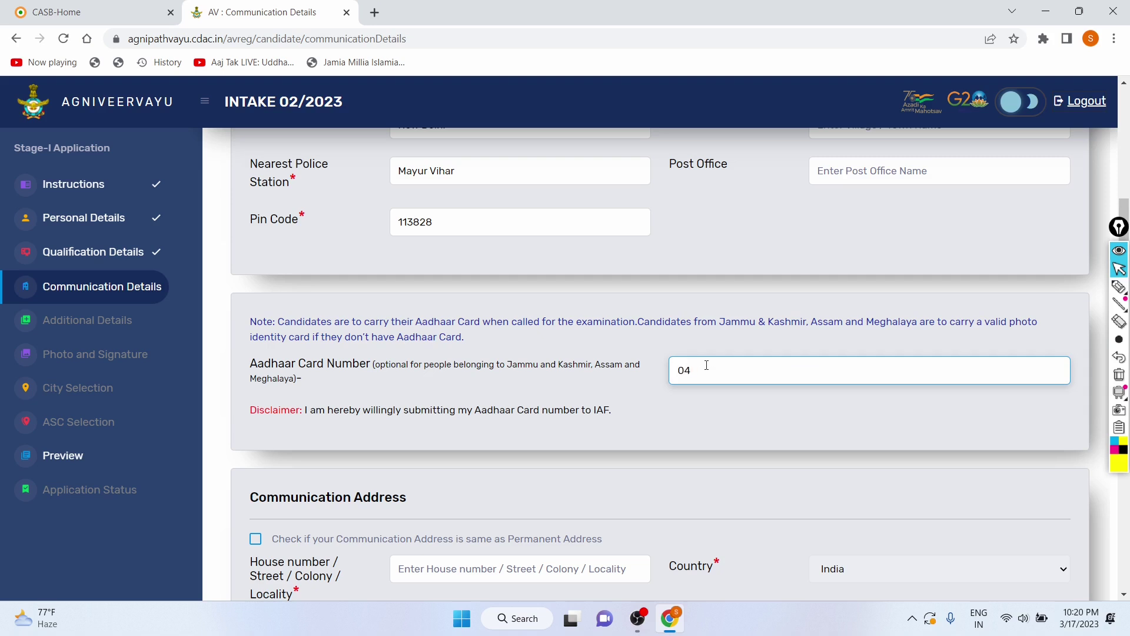
pyautogui.scroll(-2, 629, 331)
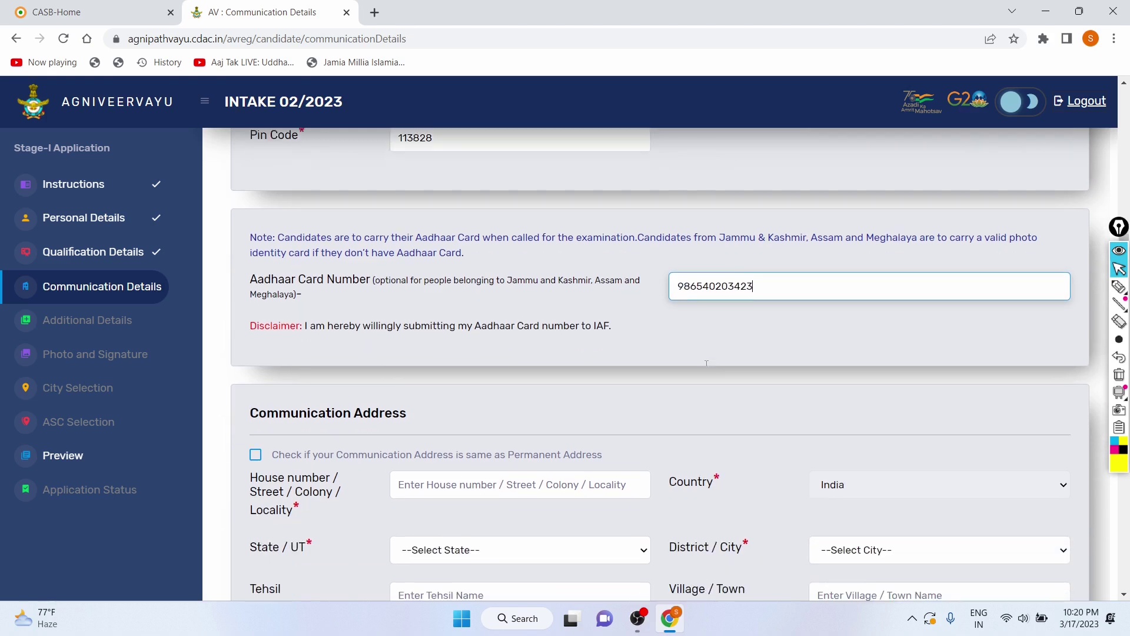
pyautogui.scroll(-1, 612, 338)
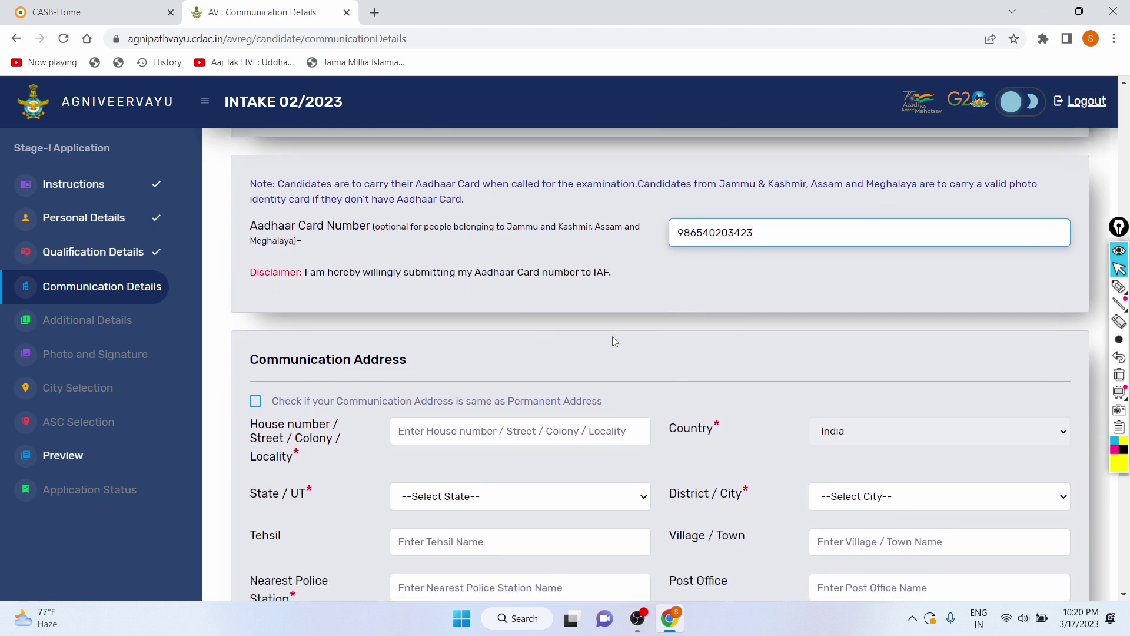
pyautogui.moveTo(305, 272); pyautogui.dragTo(630, 273)
pyautogui.click(630, 273)
# Step: Make the communication address same as permanent and set domicile to Delhi, New Delhi
pyautogui.scroll(-2, 461, 313)
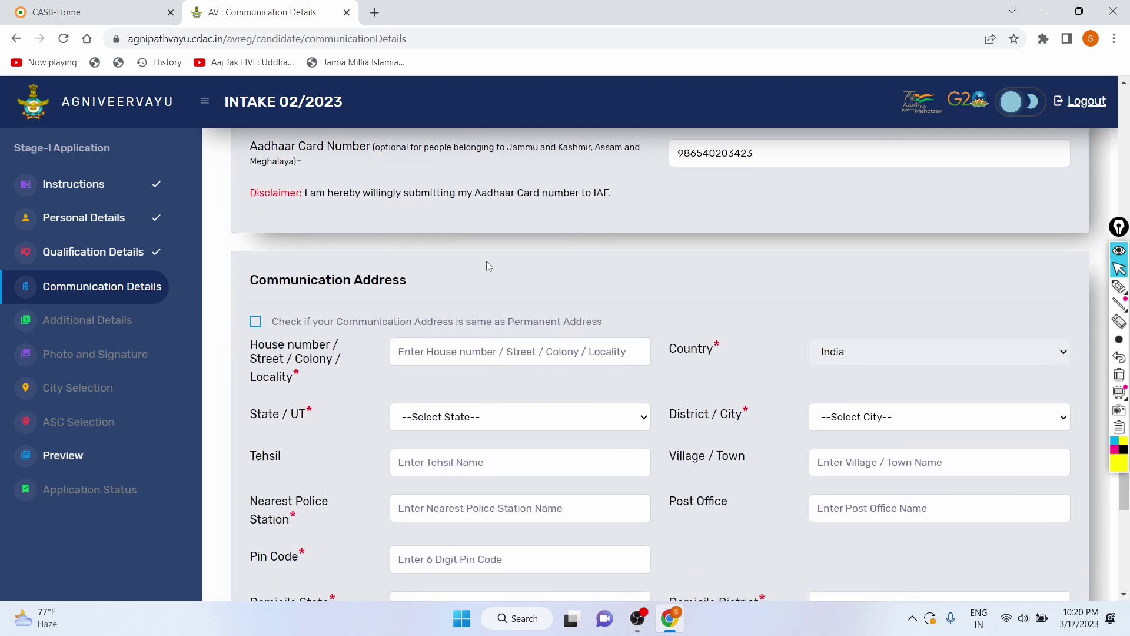
pyautogui.scroll(-2, 486, 260)
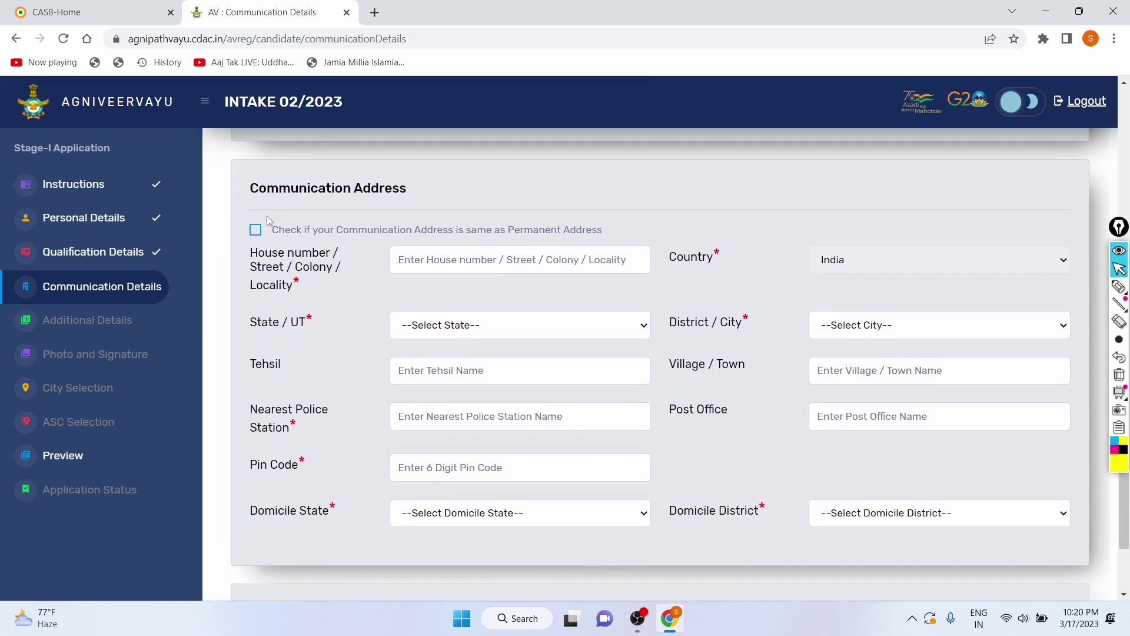
pyautogui.scroll(-1, 349, 248)
pyautogui.scroll(2, 349, 249)
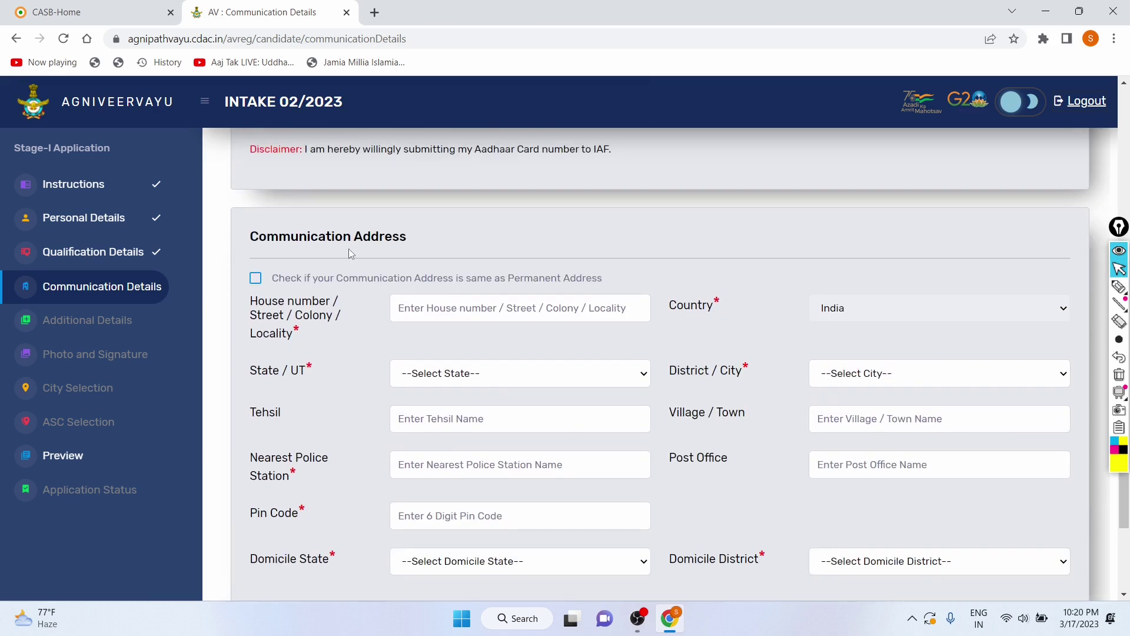
pyautogui.click(255, 278)
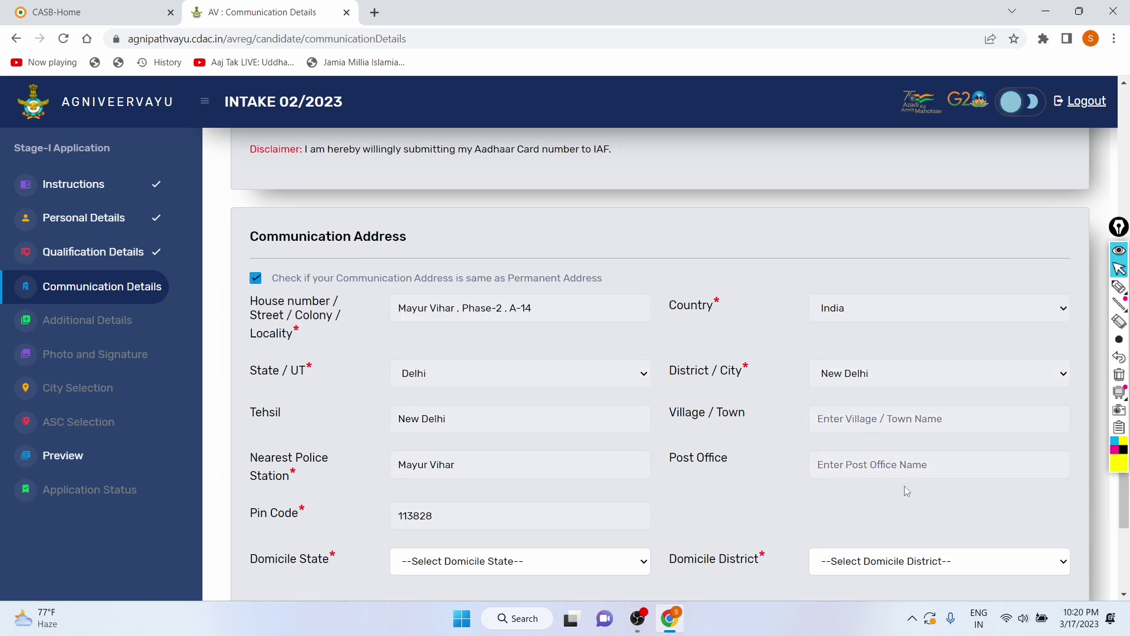
pyautogui.scroll(-2, 559, 283)
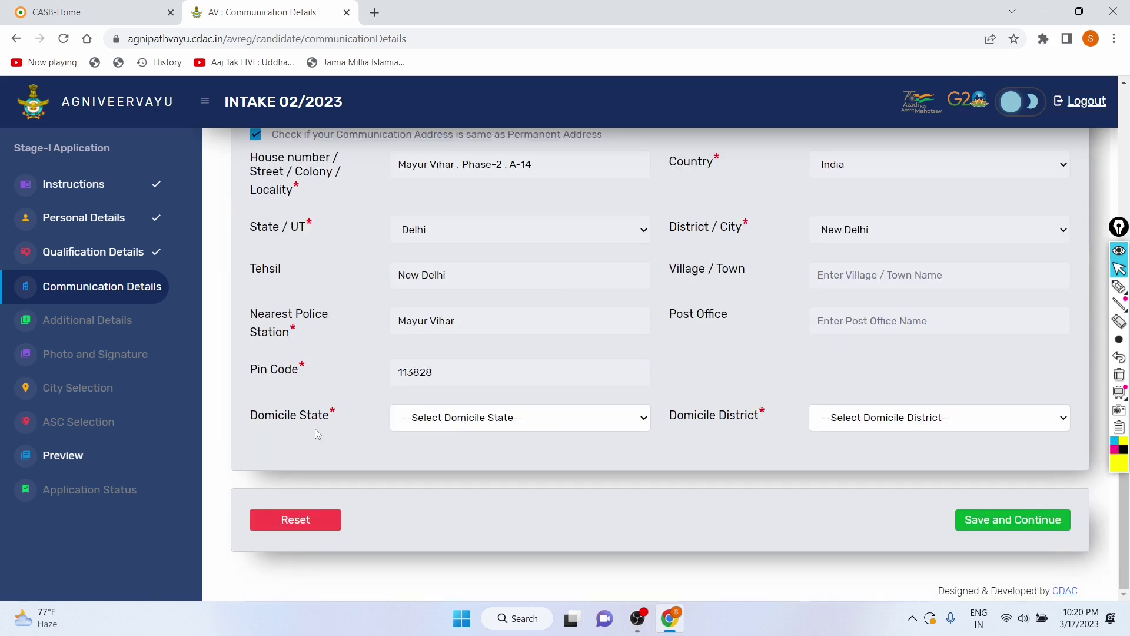
pyautogui.click(535, 418)
pyautogui.scroll(-1, 498, 253)
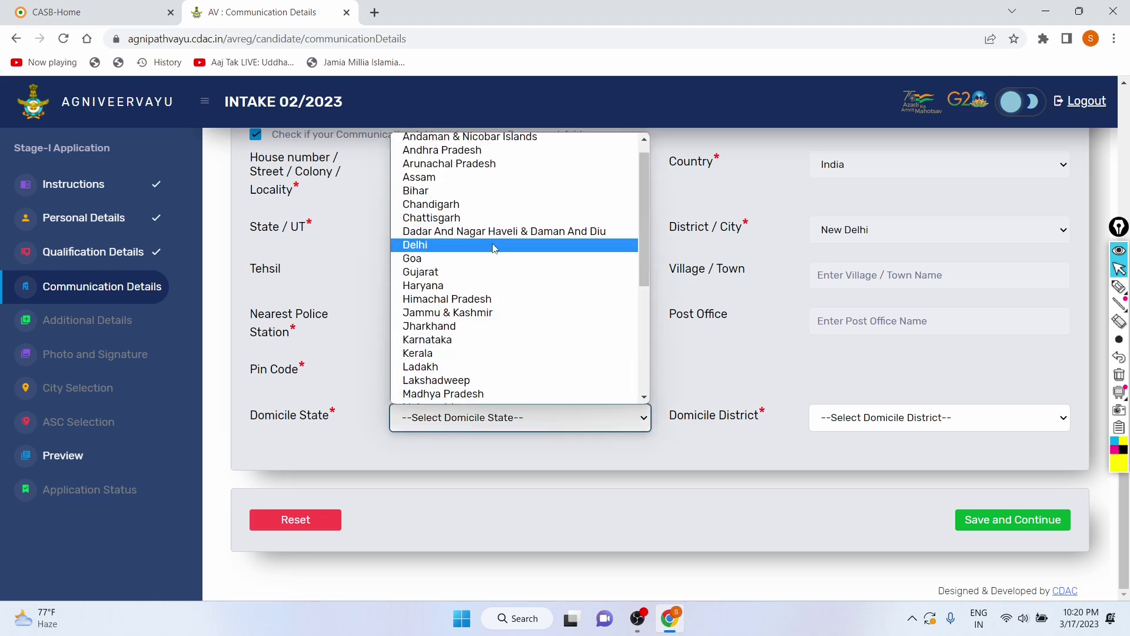
pyautogui.click(495, 245)
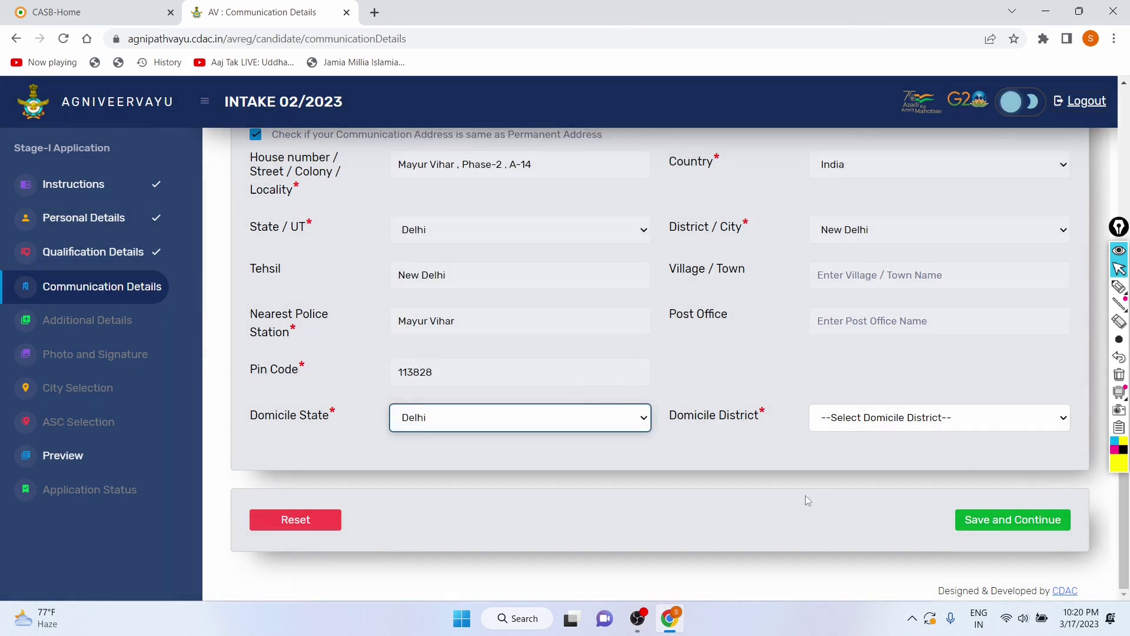
pyautogui.click(879, 419)
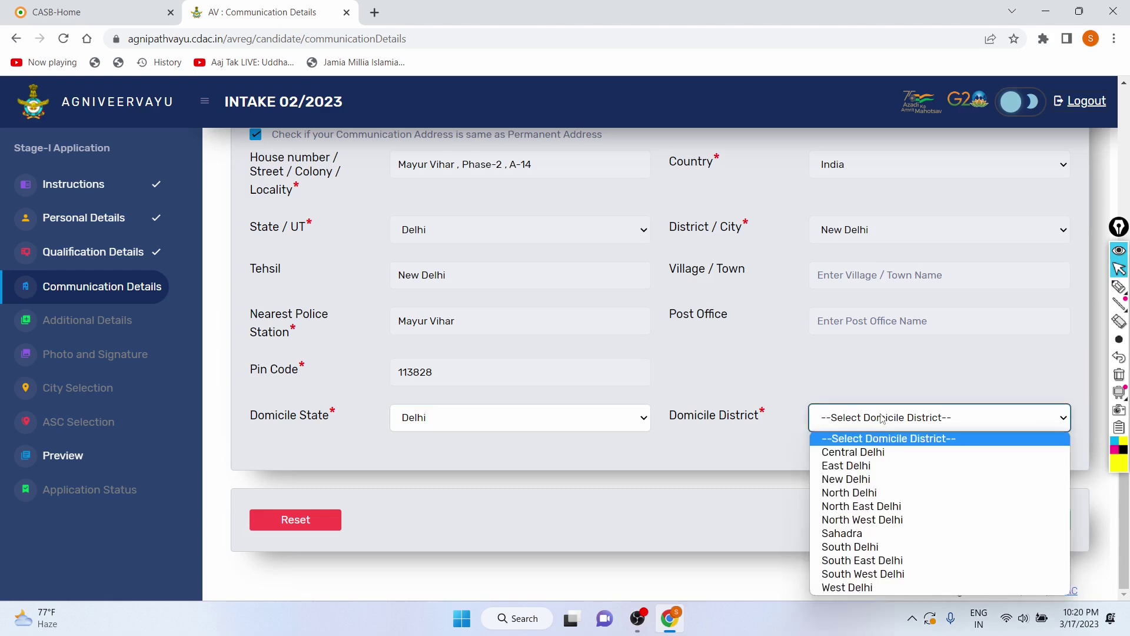
pyautogui.click(866, 479)
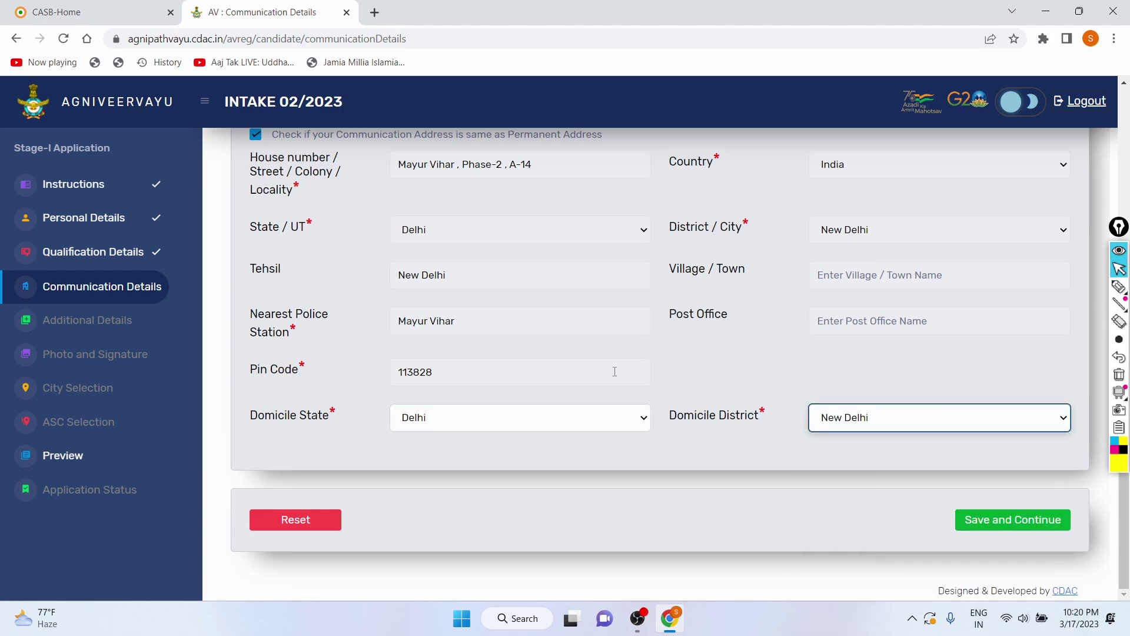
# Step: Try saving the communication details and dismiss the invalid-Aadhaar alert
pyautogui.click(1051, 520)
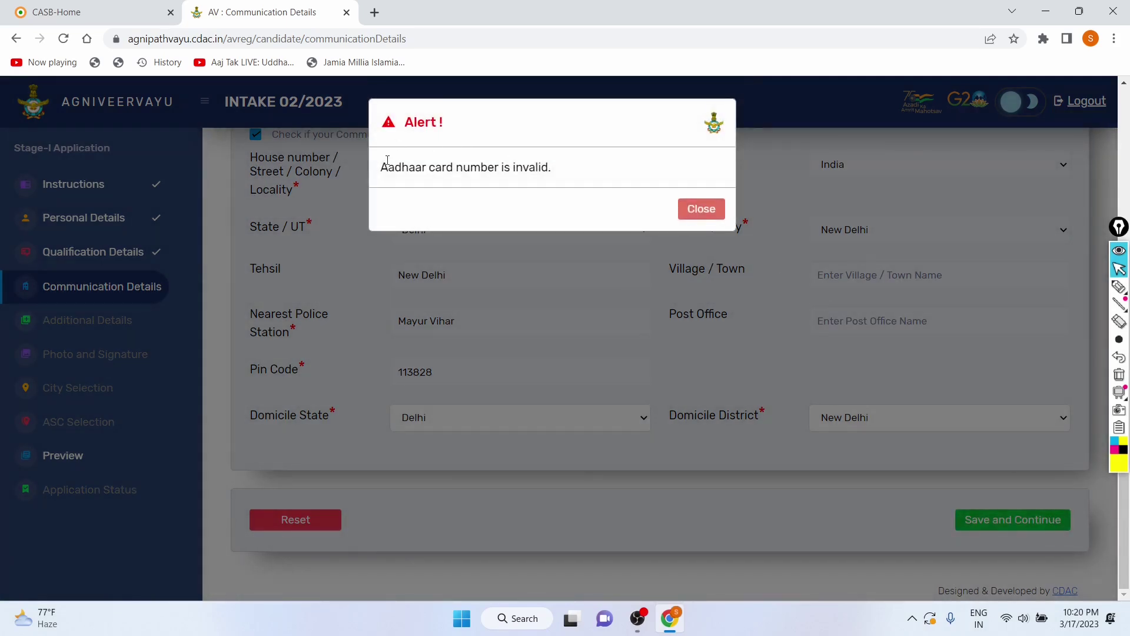
pyautogui.moveTo(387, 162); pyautogui.dragTo(651, 187)
pyautogui.click(696, 206)
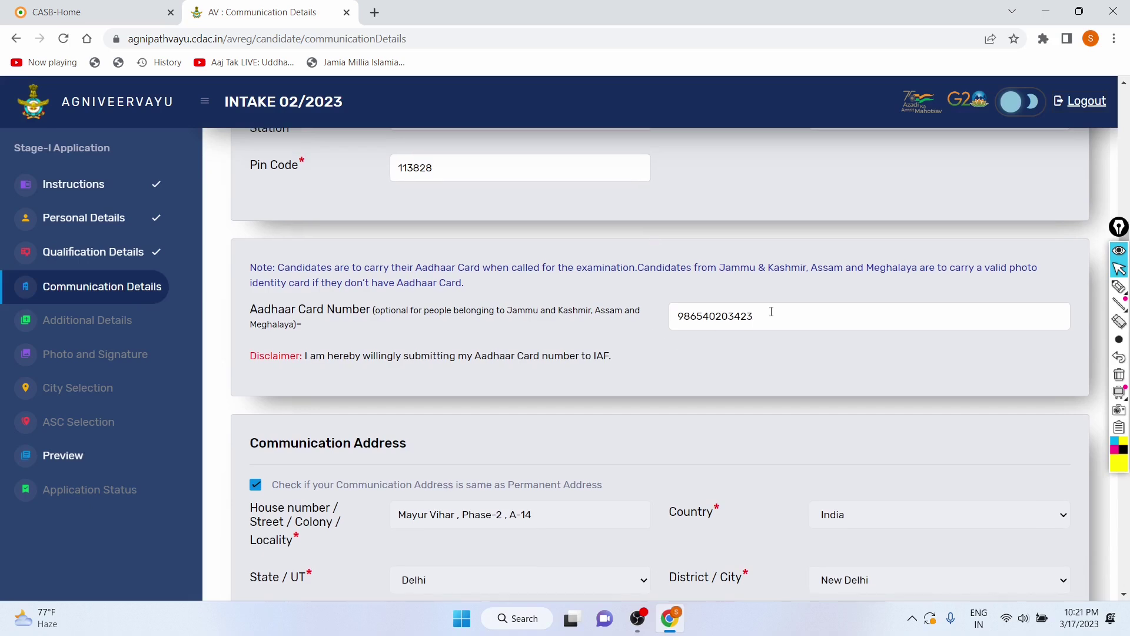
# Step: Replace the rejected Aadhaar number with a new one and save the communication details
pyautogui.doubleClick(771, 311)
pyautogui.press('BackSpace')
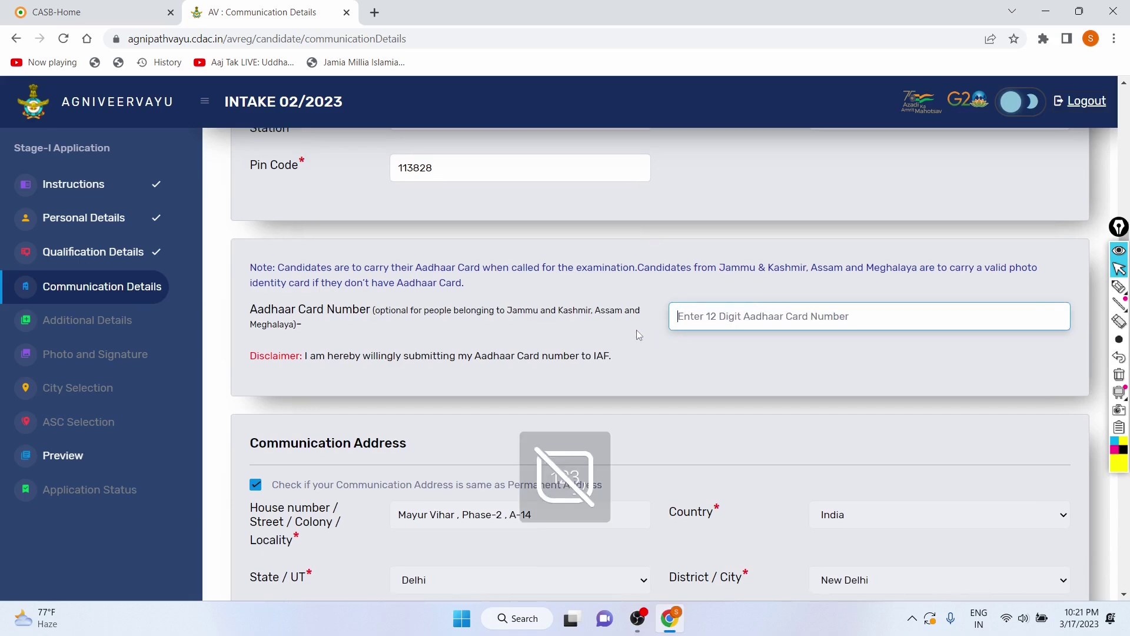
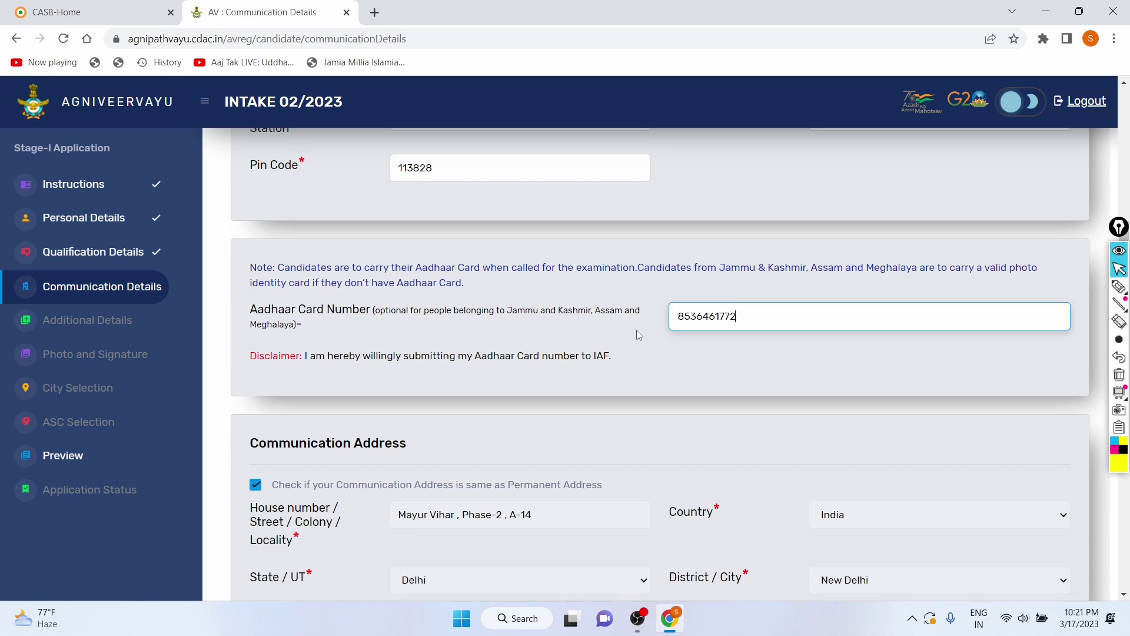
pyautogui.scroll(-5, 636, 330)
pyautogui.scroll(-1, 636, 335)
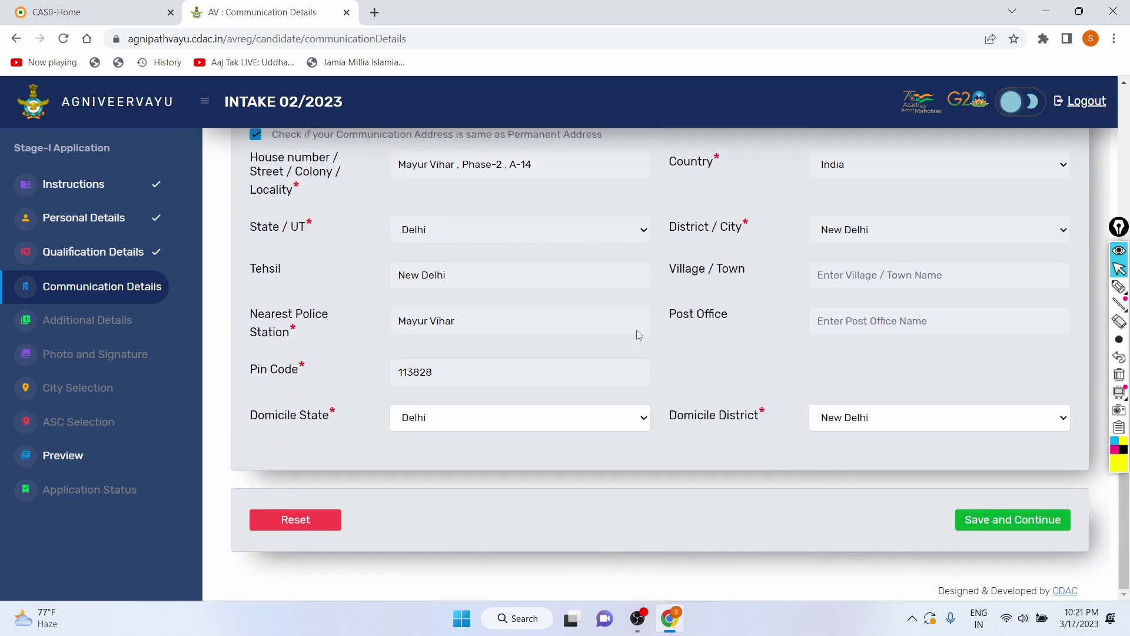
pyautogui.click(988, 514)
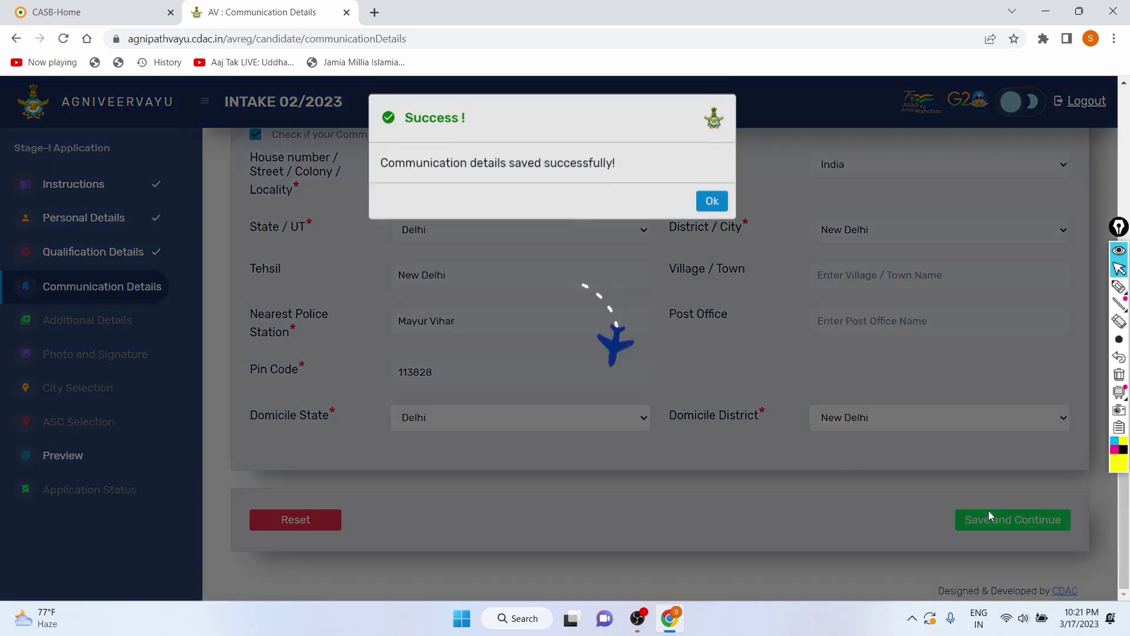
pyautogui.click(712, 205)
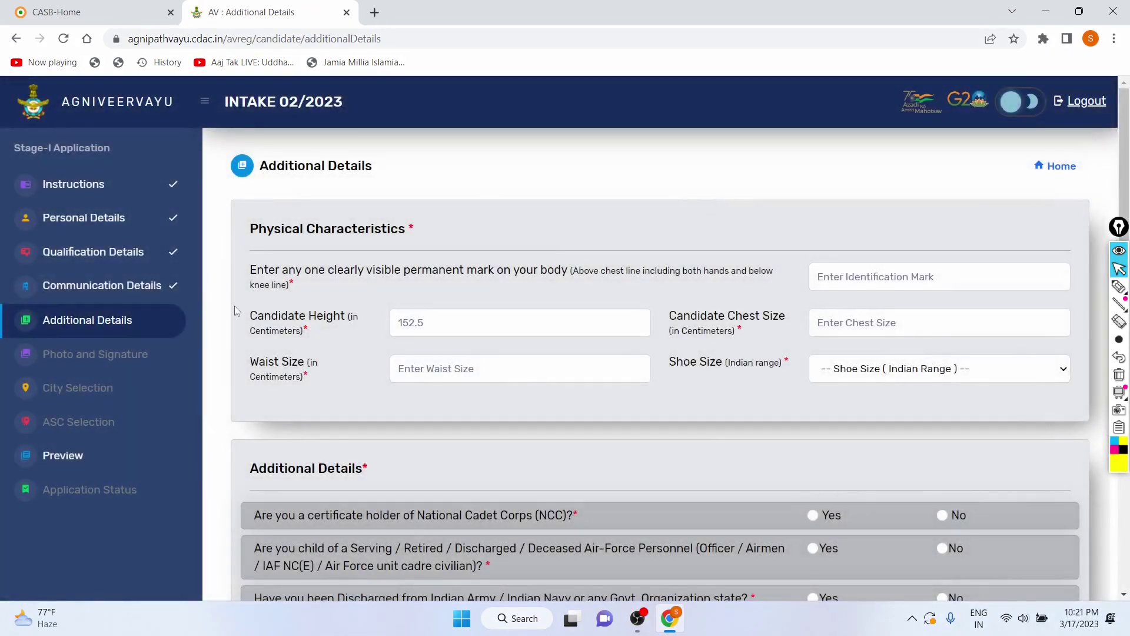
# Step: Enter No as the identification mark
pyautogui.moveTo(251, 230); pyautogui.dragTo(426, 230)
pyautogui.click(511, 235)
pyautogui.click(575, 322)
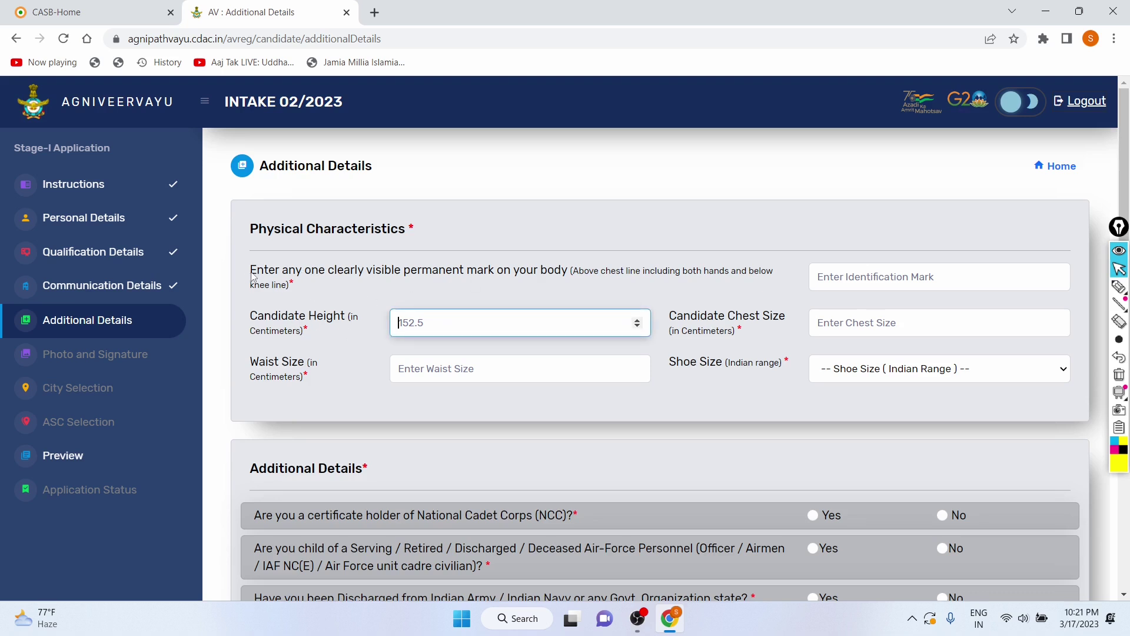
pyautogui.moveTo(249, 270); pyautogui.dragTo(355, 272)
pyautogui.click(354, 272)
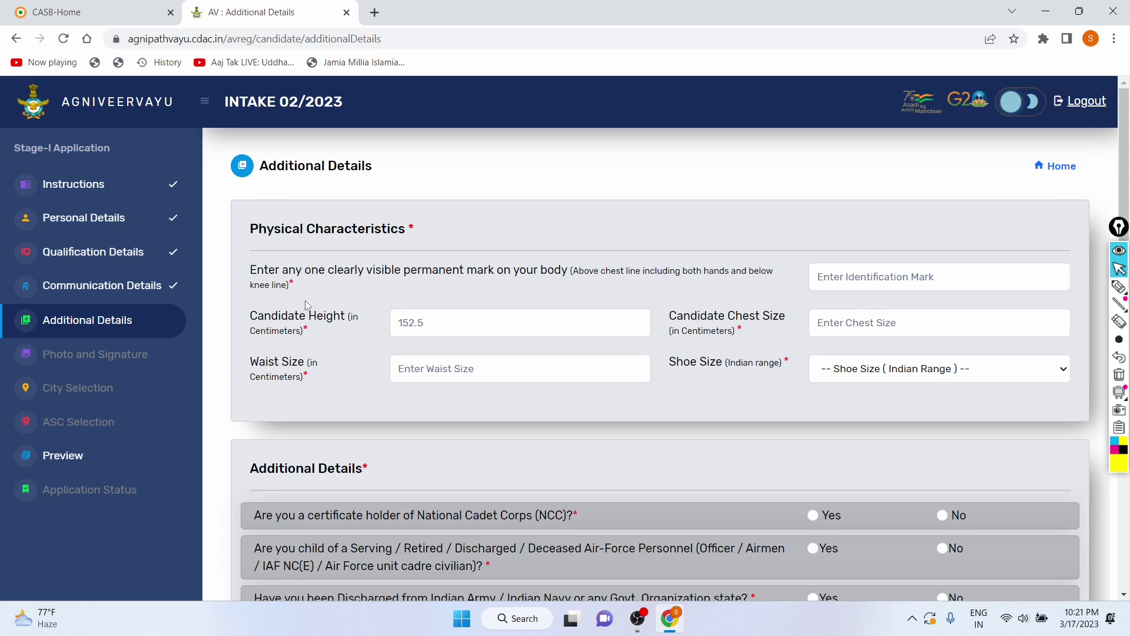
pyautogui.moveTo(249, 266); pyautogui.dragTo(641, 273)
pyautogui.click(828, 284)
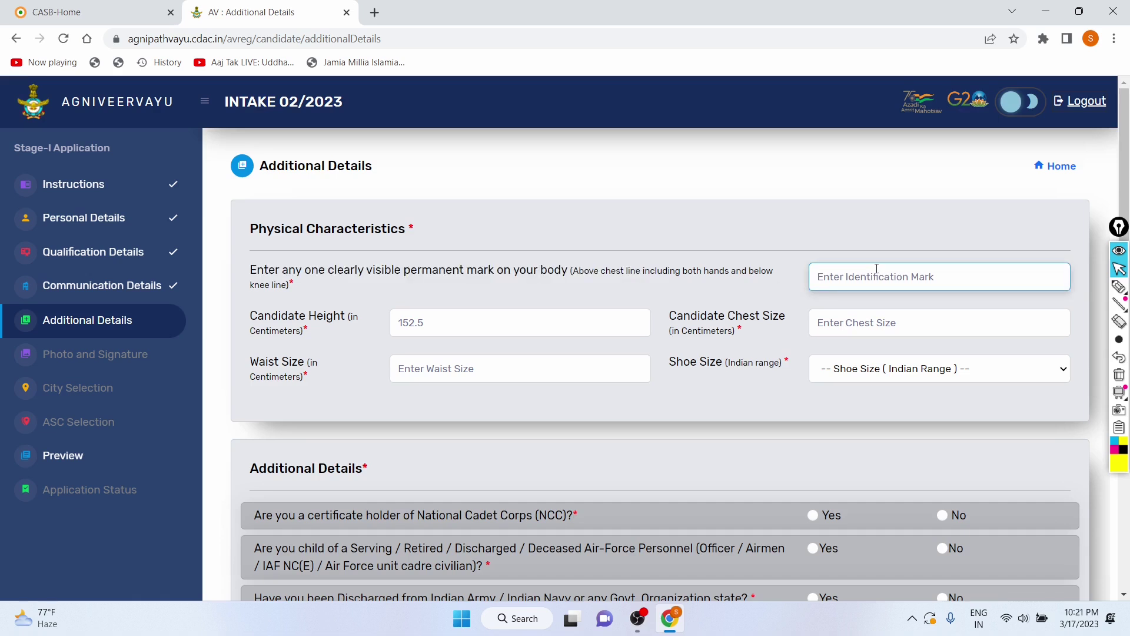
pyautogui.write('No')
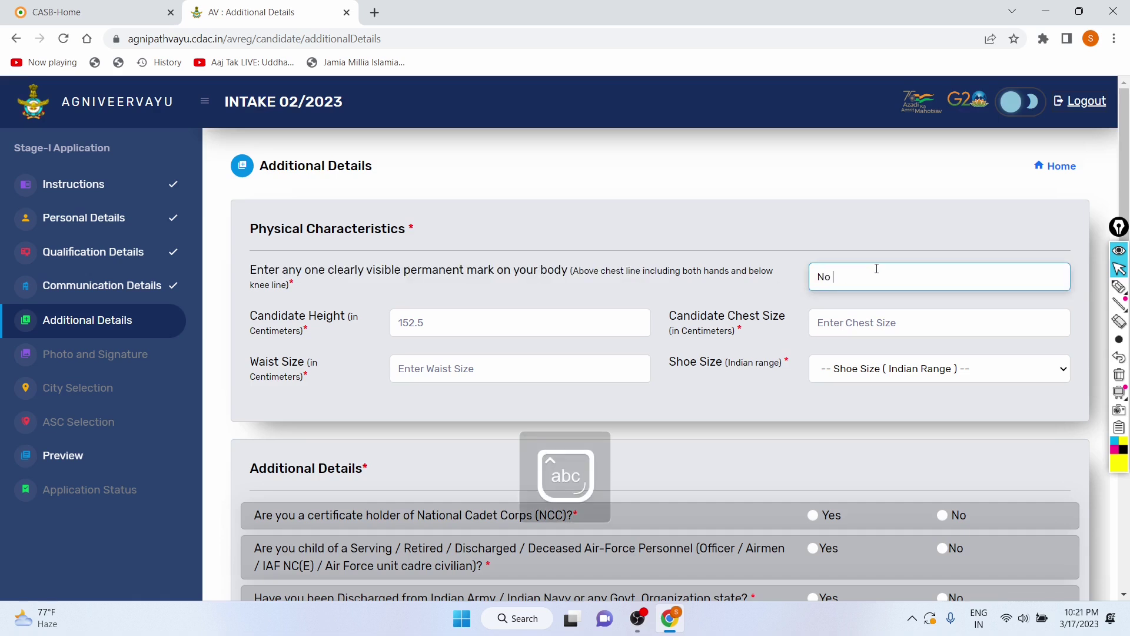
# Step: Enter candidate height 176 and chest size 12
pyautogui.click(570, 324)
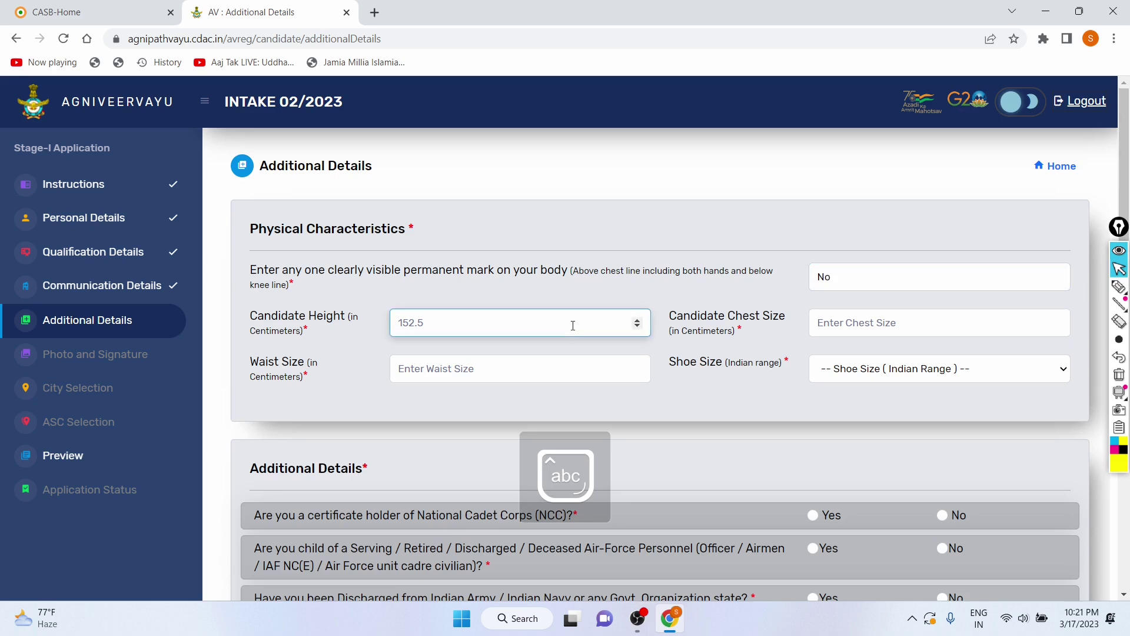
pyautogui.write('176')
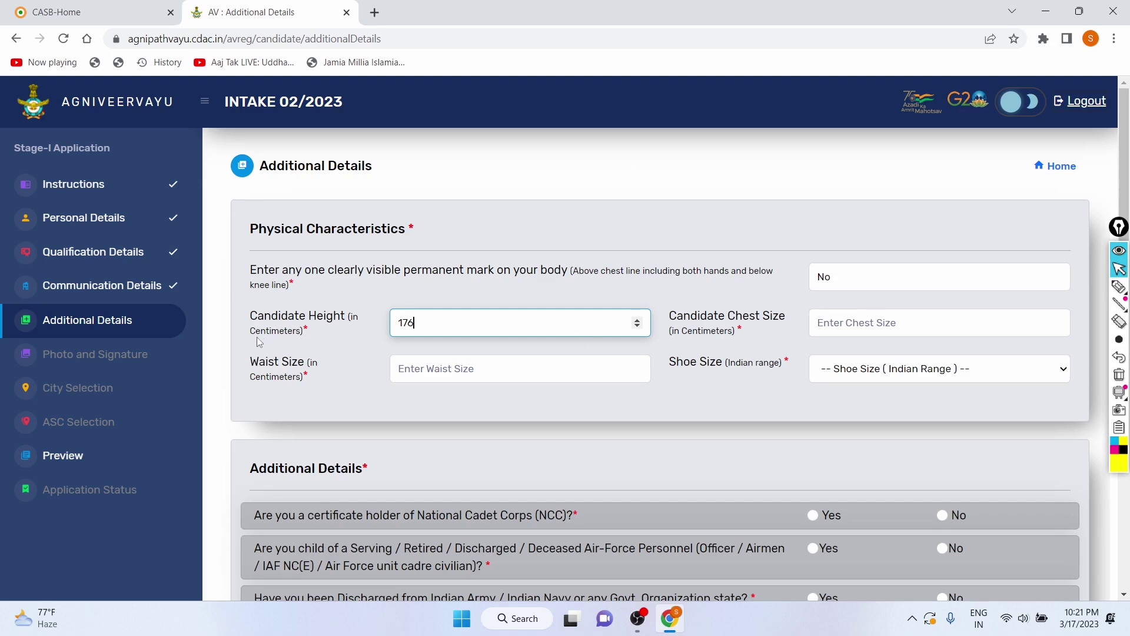
pyautogui.click(894, 331)
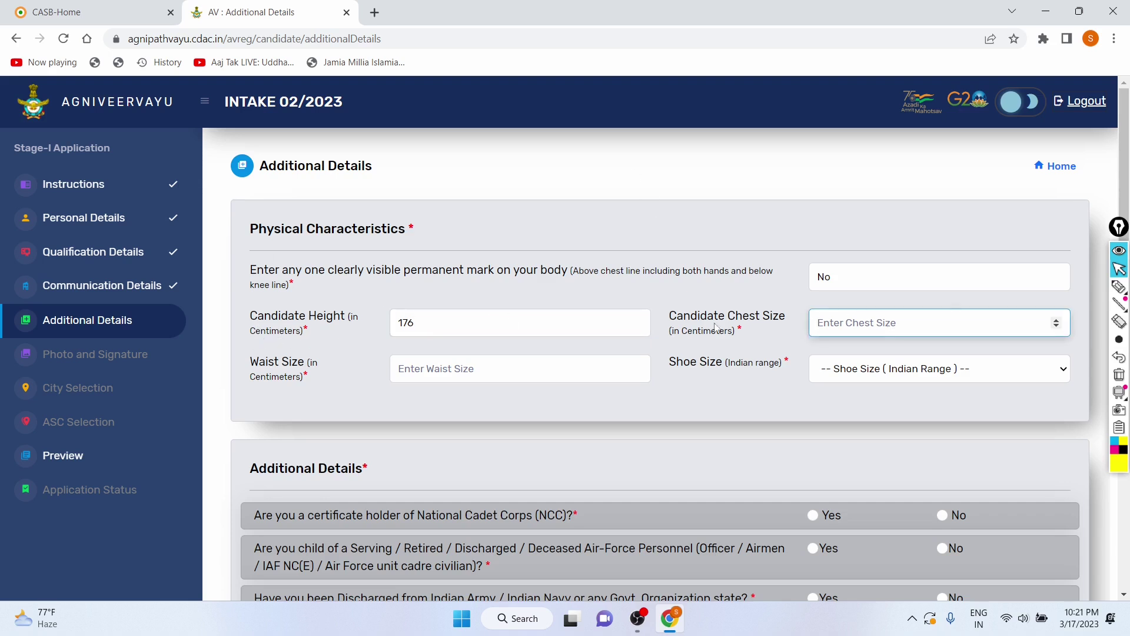
pyautogui.write('5040505')
pyautogui.press('BackSpace')
pyautogui.press('BackSpace')
pyautogui.press('BackSpace')
pyautogui.press('BackSpace')
pyautogui.press('BackSpace')
pyautogui.press('BackSpace')
pyautogui.press('BackSpace')
pyautogui.write('15')
pyautogui.click(805, 332)
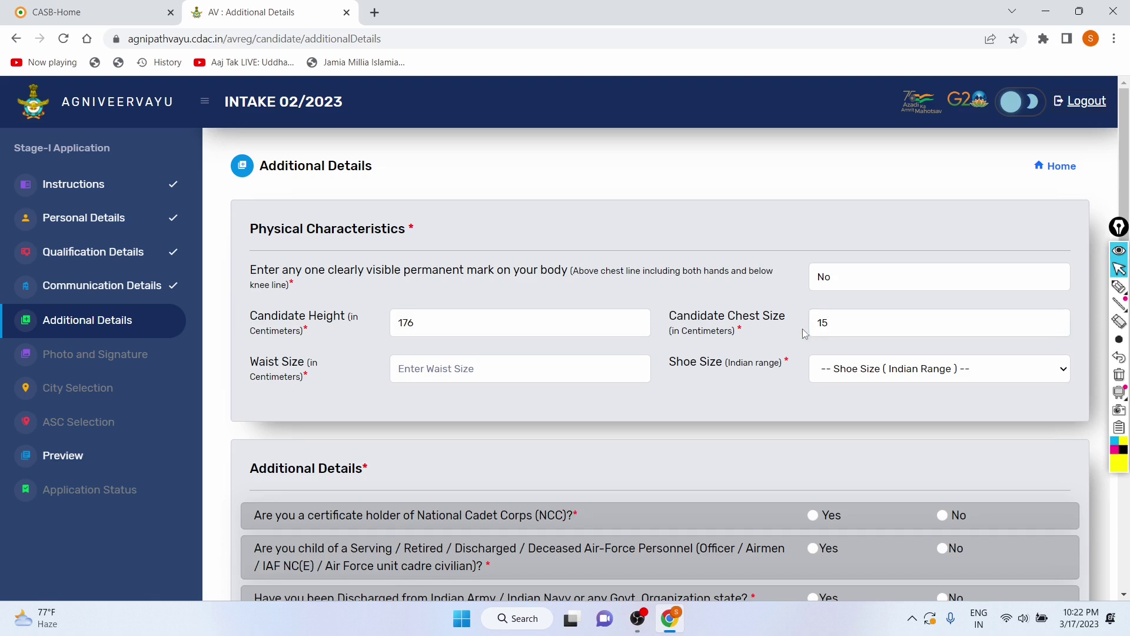
pyautogui.click(836, 324)
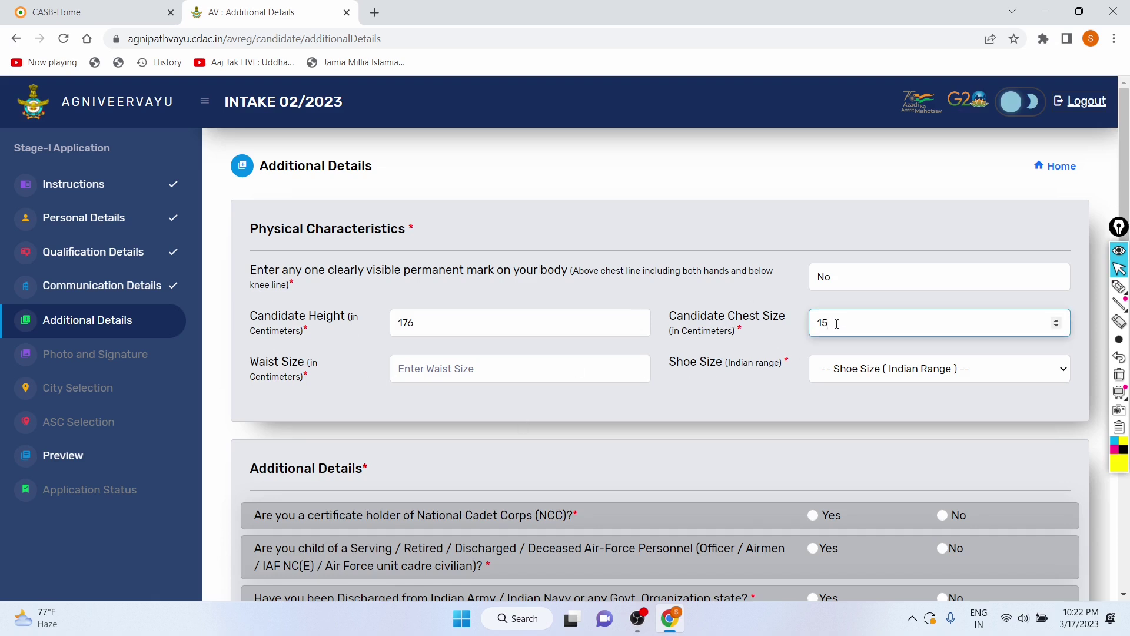
pyautogui.press('BackSpace')
# Step: Enter waist size 14 cm
pyautogui.moveTo(251, 385); pyautogui.dragTo(295, 388)
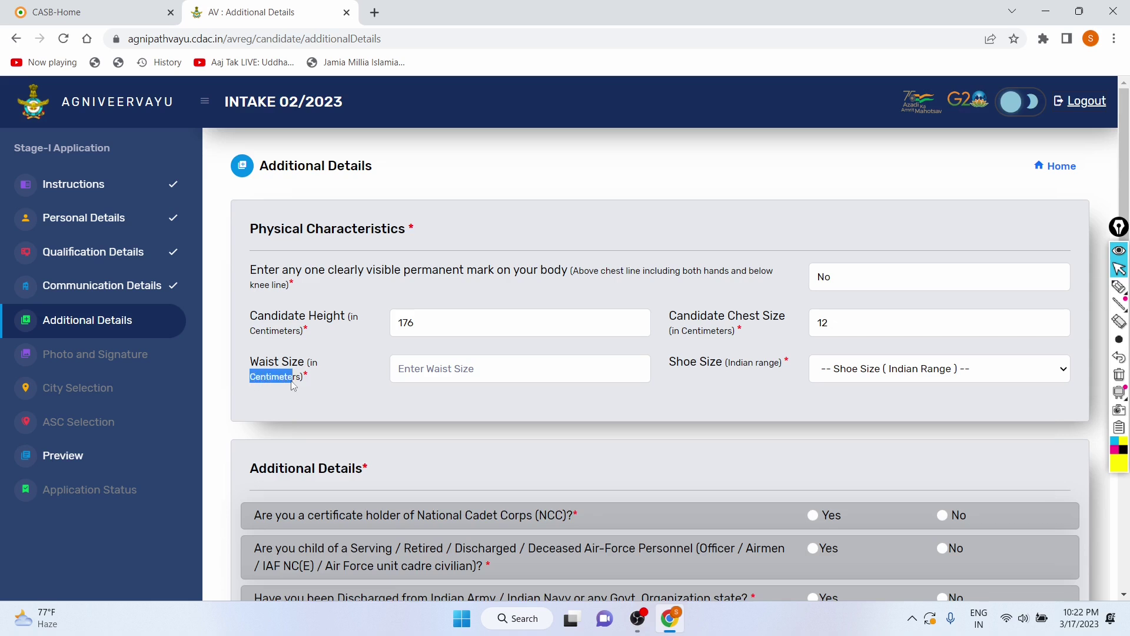
pyautogui.click(355, 386)
pyautogui.click(496, 366)
pyautogui.write('14')
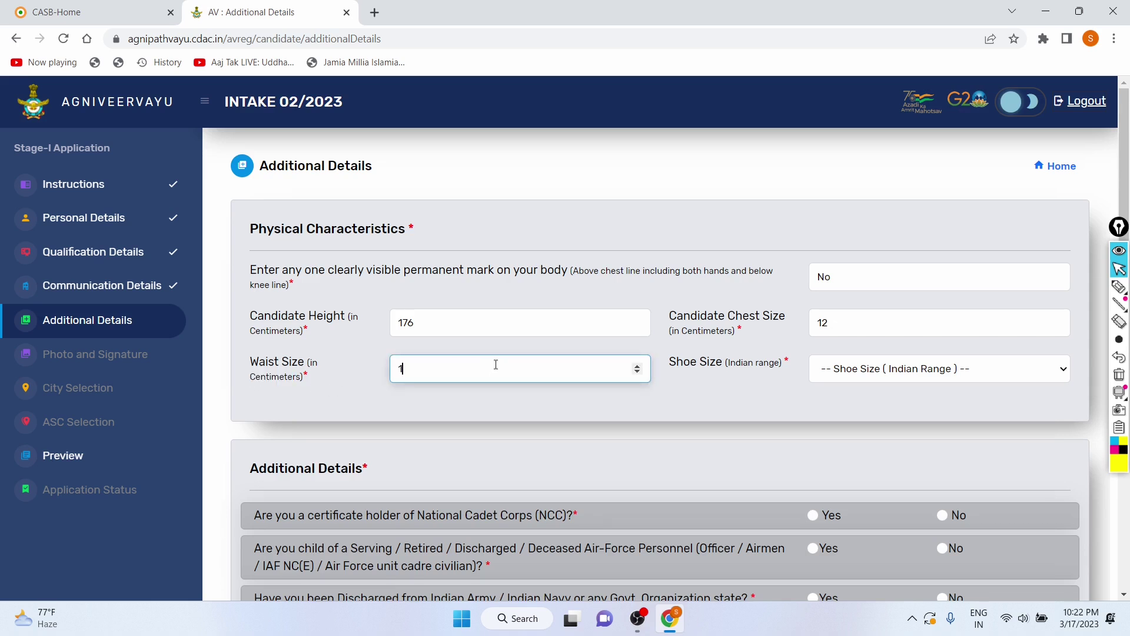
pyautogui.click(675, 368)
pyautogui.moveTo(675, 368); pyautogui.dragTo(737, 380)
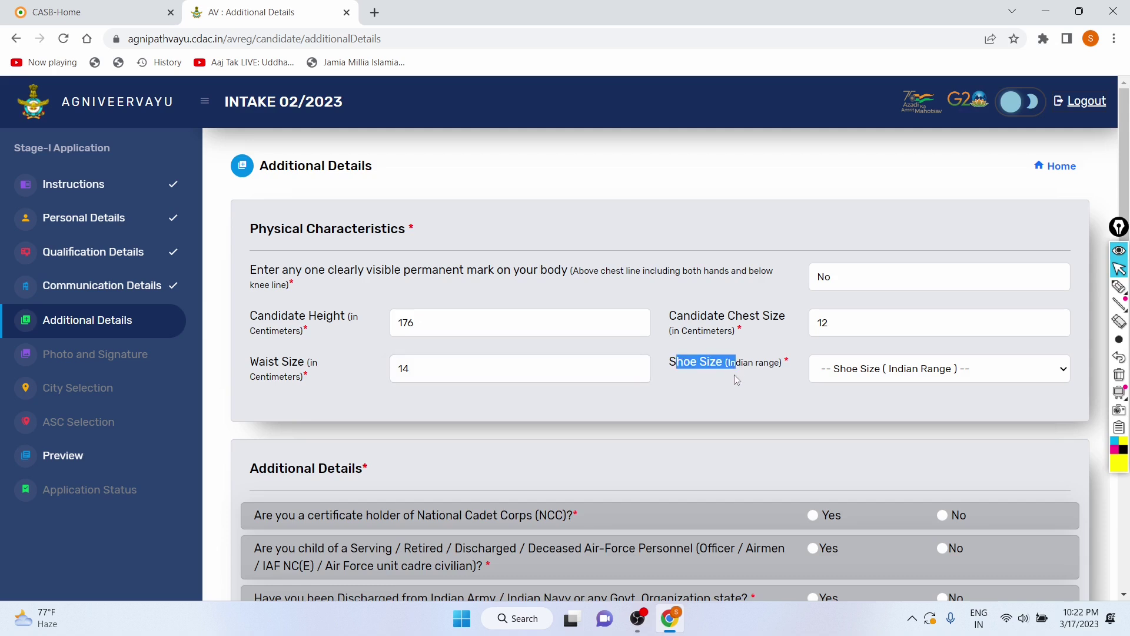
pyautogui.click(736, 380)
pyautogui.click(846, 369)
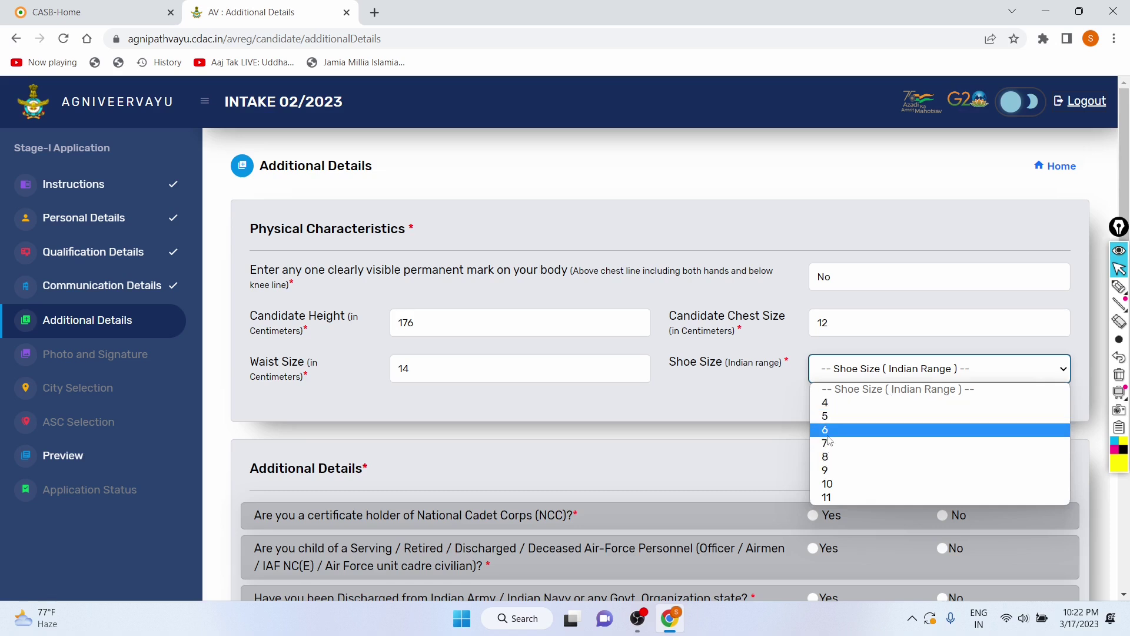
# Step: Set the shoe size to 6
pyautogui.click(827, 436)
pyautogui.scroll(-4, 528, 400)
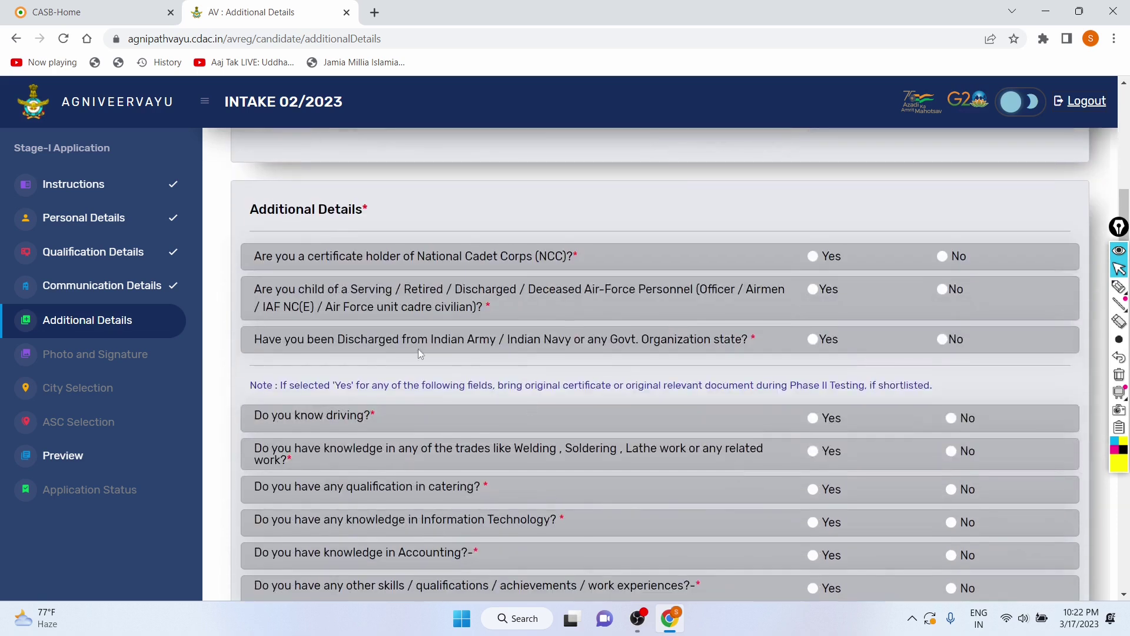
pyautogui.scroll(1, 428, 318)
pyautogui.scroll(-1, 429, 317)
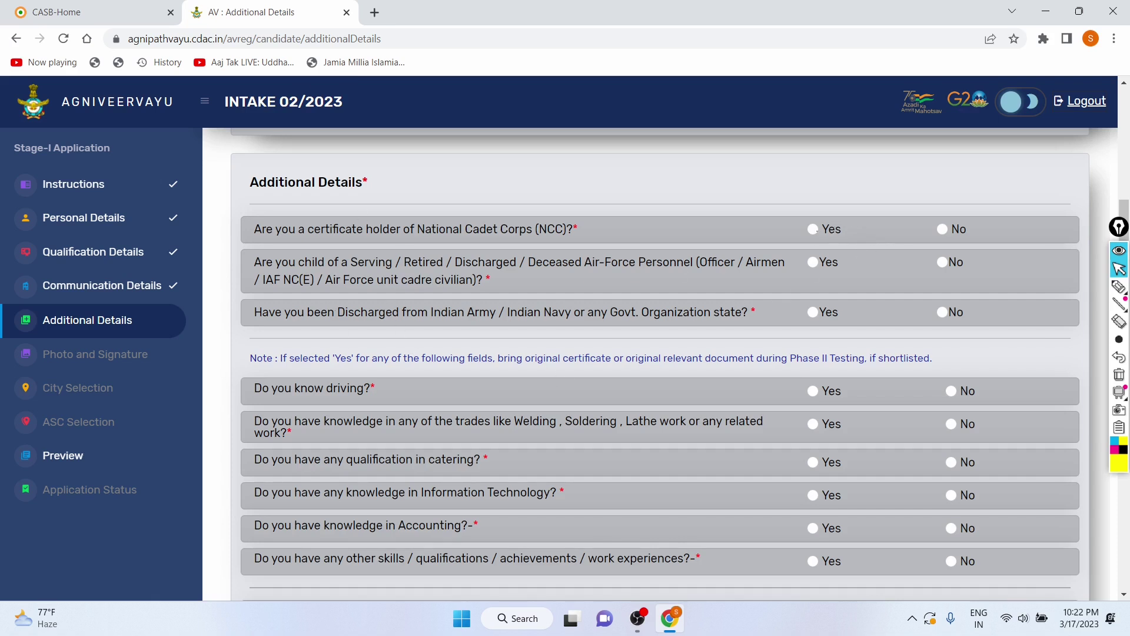
# Step: Answer No to NCC certificate, Air Force parent, discharged-from-service and driving questions
pyautogui.click(942, 228)
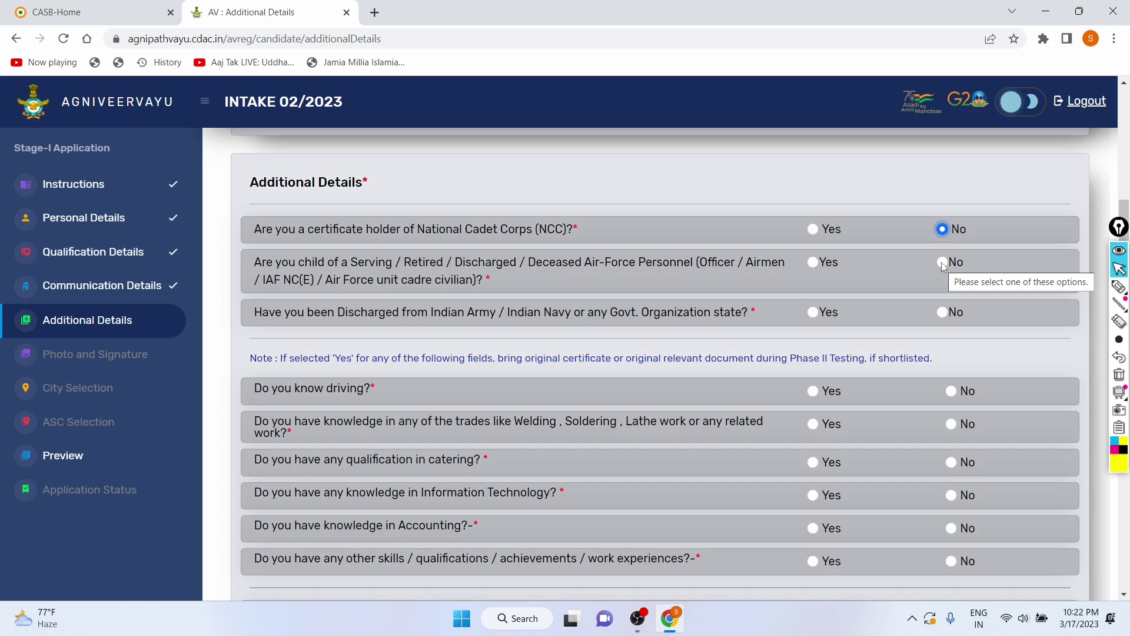
pyautogui.click(942, 262)
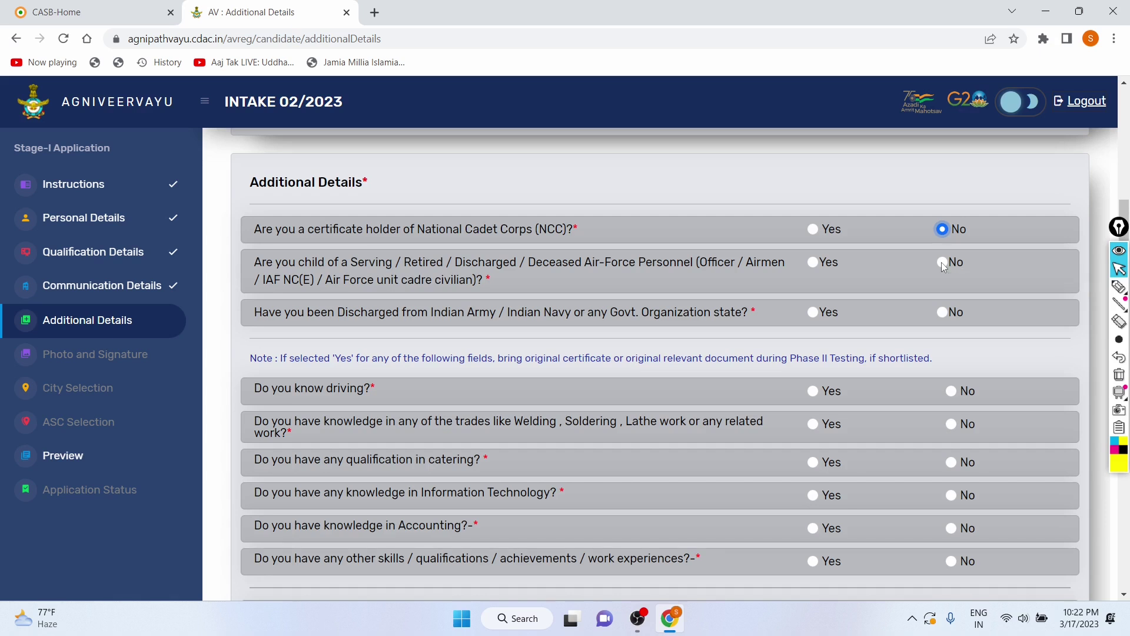
pyautogui.click(942, 312)
pyautogui.scroll(-2, 615, 320)
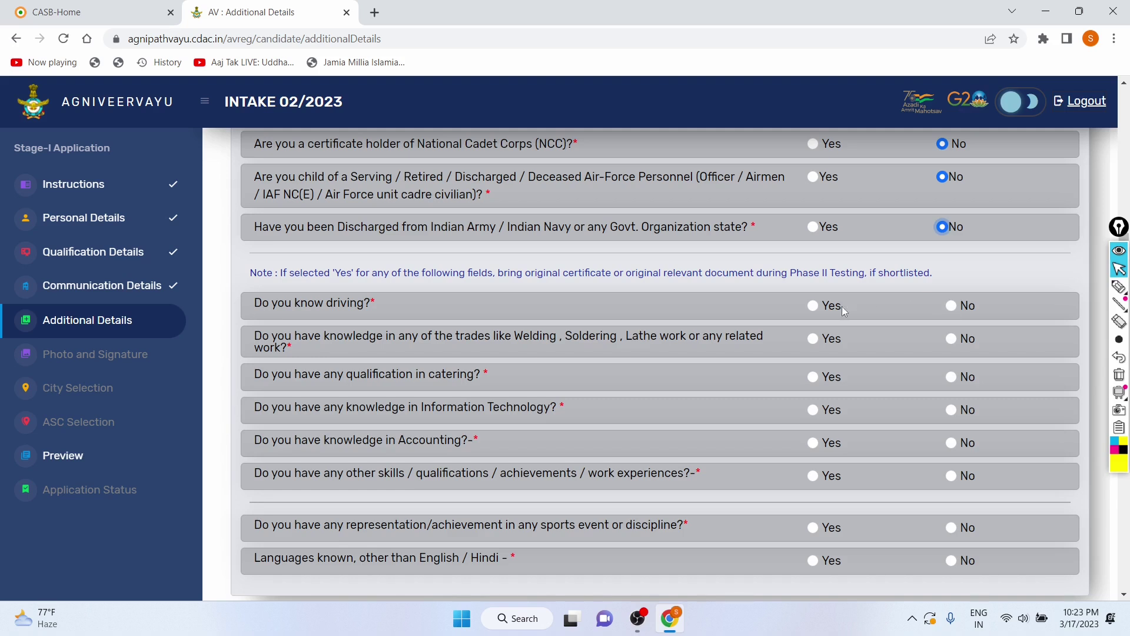
pyautogui.click(812, 307)
pyautogui.scroll(-1, 458, 332)
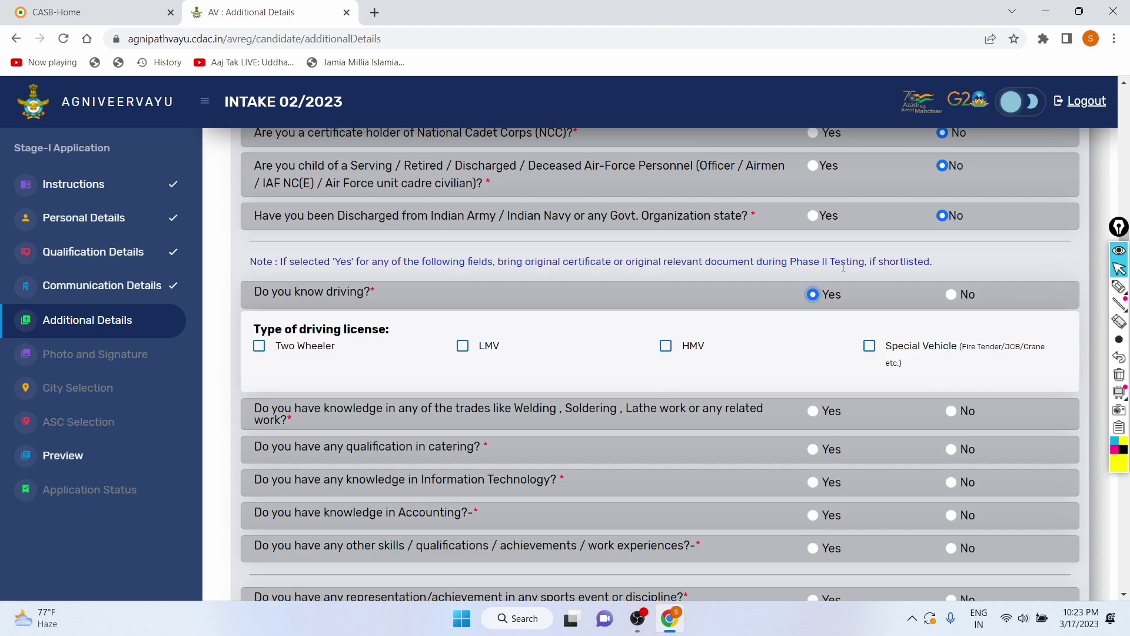
pyautogui.click(952, 295)
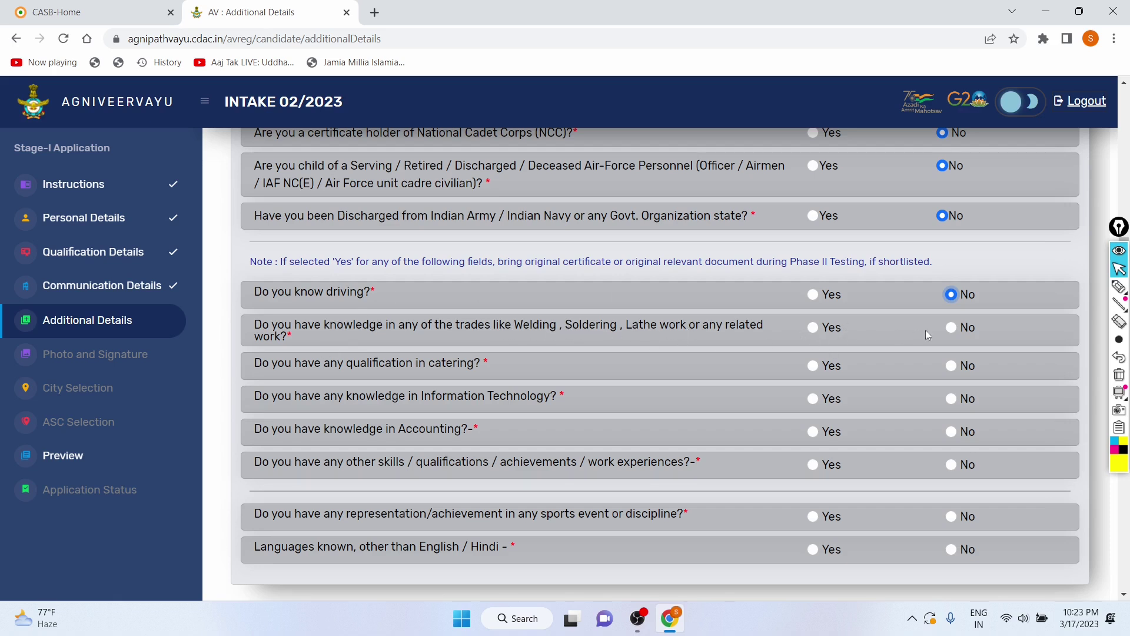
# Step: Answer No to the knowledge-of-trades and catering qualification questions
pyautogui.click(814, 329)
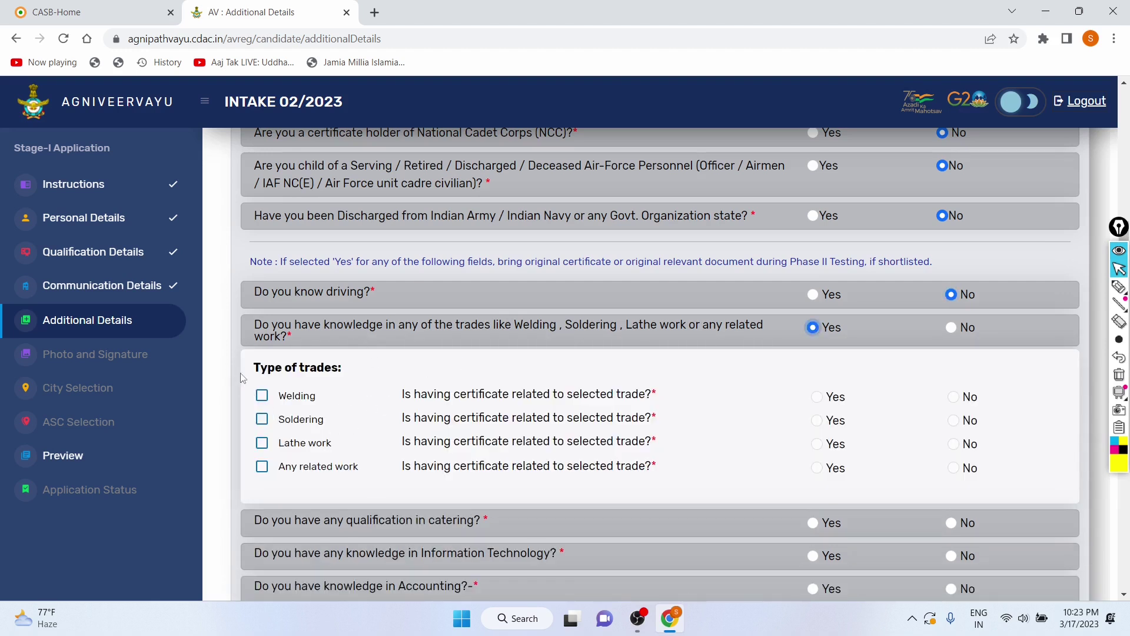
pyautogui.click(266, 398)
pyautogui.click(263, 397)
pyautogui.click(814, 329)
pyautogui.click(952, 327)
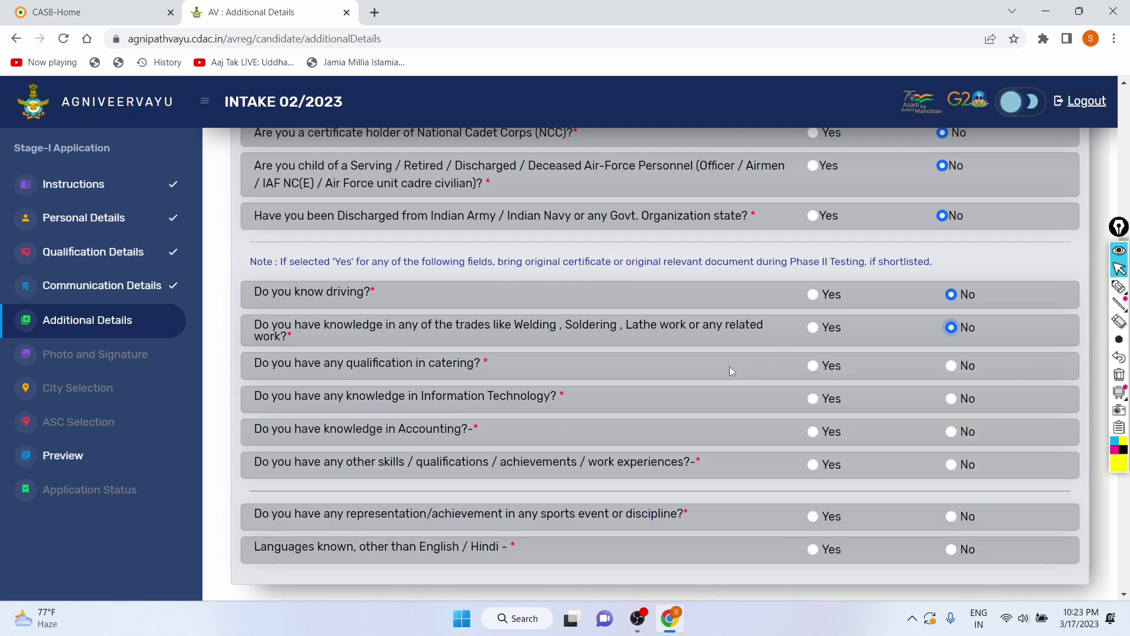
pyautogui.scroll(-1, 729, 366)
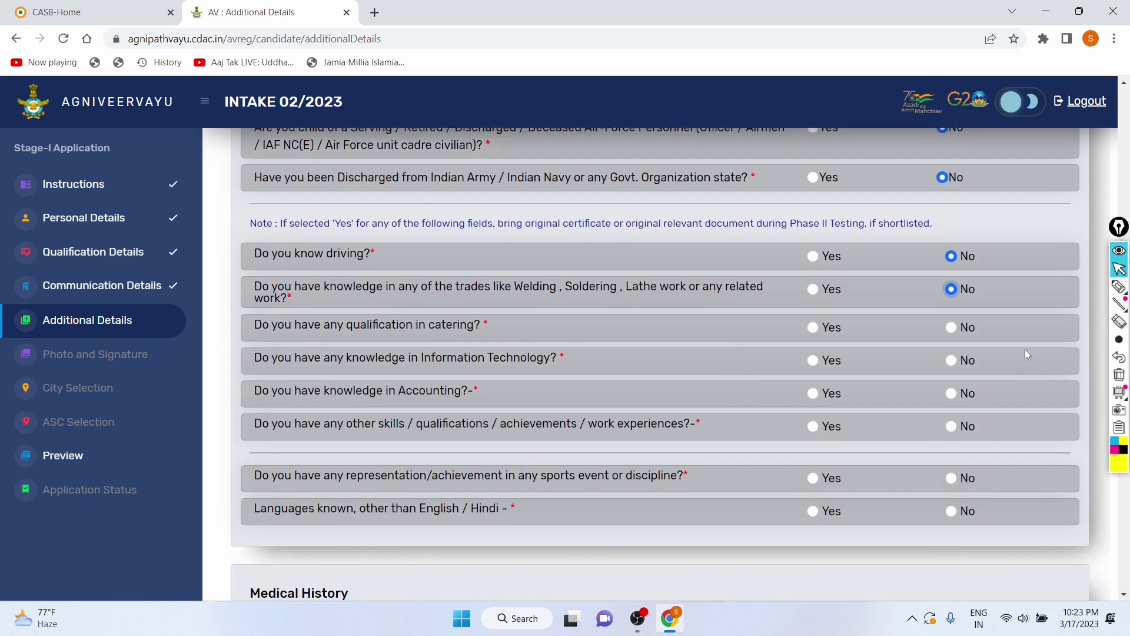
pyautogui.click(950, 327)
# Step: Answer No to other skills, accounting, Information Technology and sports representation questions
pyautogui.click(946, 430)
pyautogui.click(812, 394)
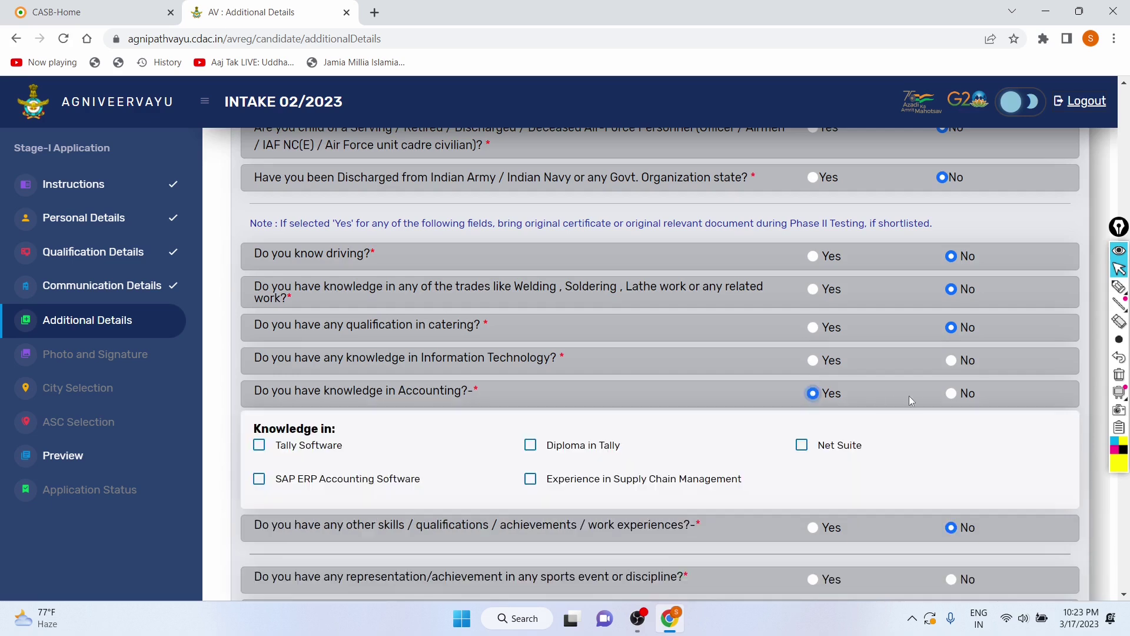
pyautogui.click(951, 393)
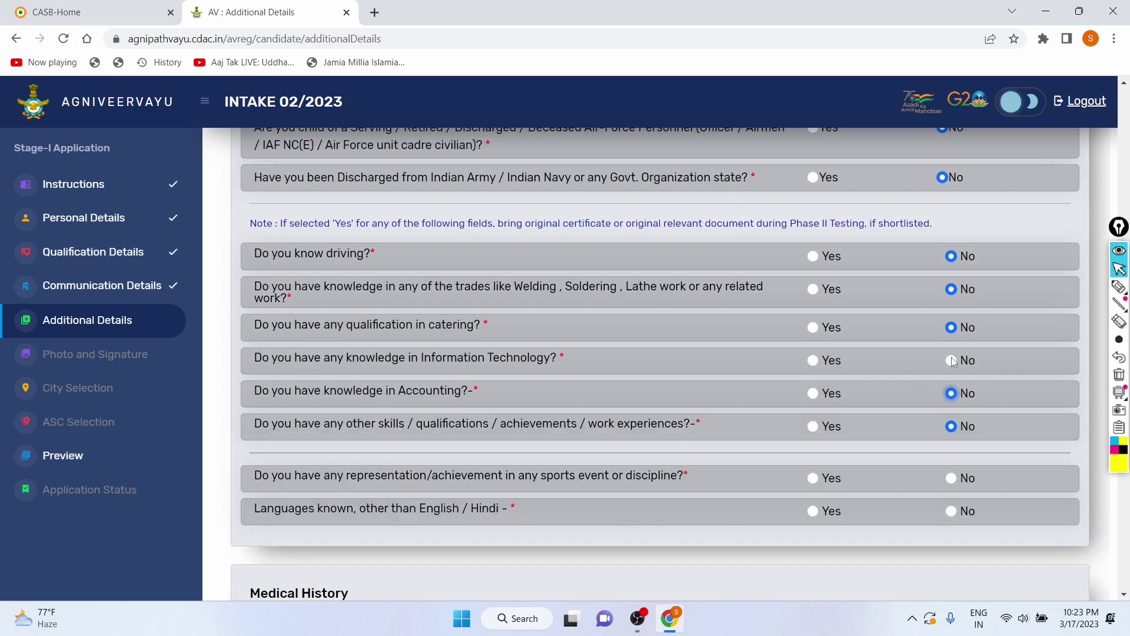
pyautogui.click(815, 360)
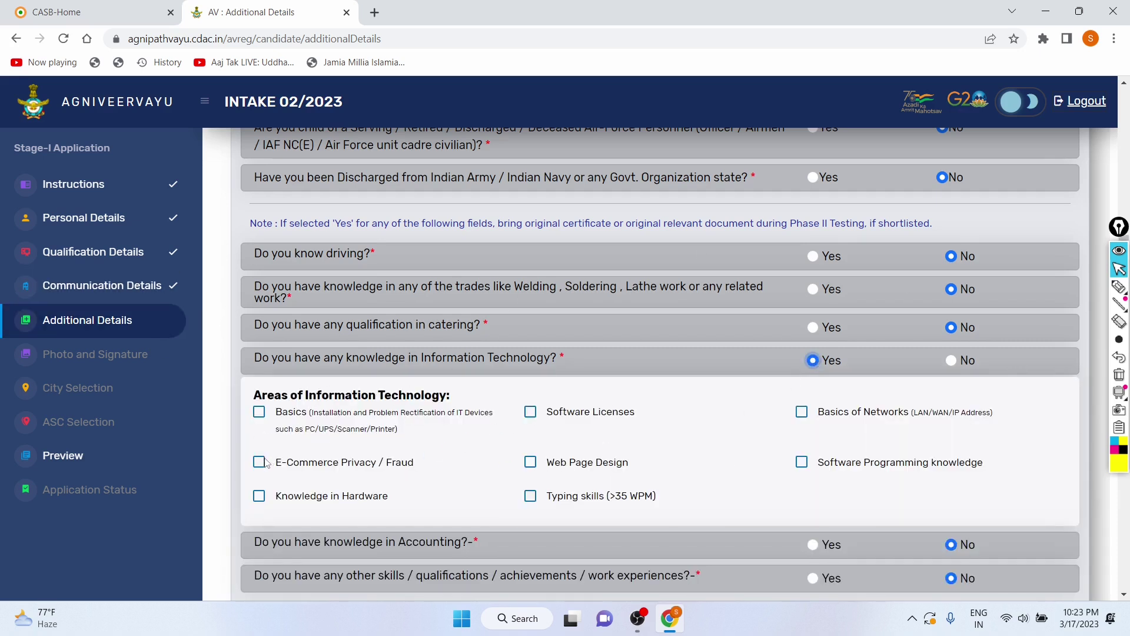
pyautogui.click(951, 360)
pyautogui.scroll(-2, 792, 386)
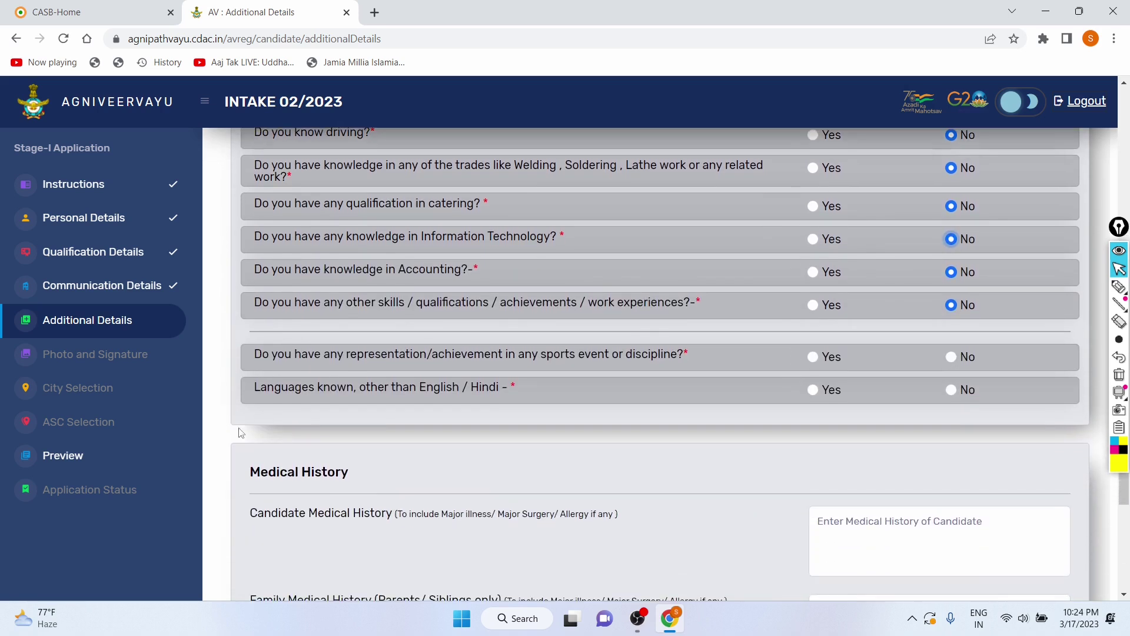
pyautogui.click(950, 359)
# Step: Leave the other-languages question at No, discarding the typed Haryanvi entry
pyautogui.click(950, 395)
pyautogui.scroll(-1, 570, 362)
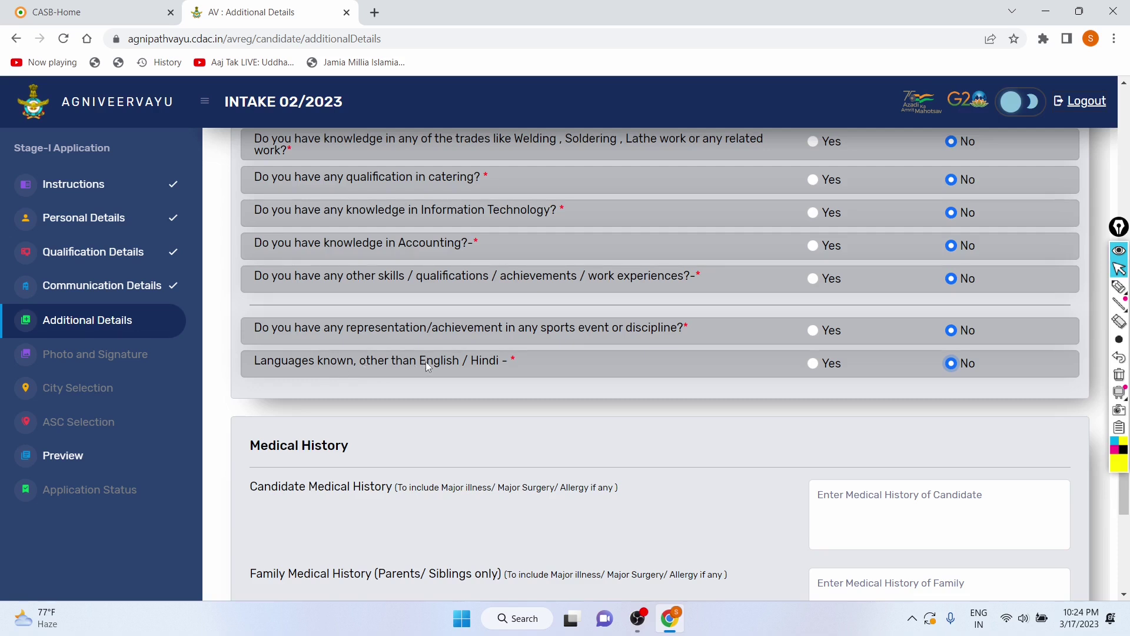
pyautogui.click(813, 364)
pyautogui.click(905, 398)
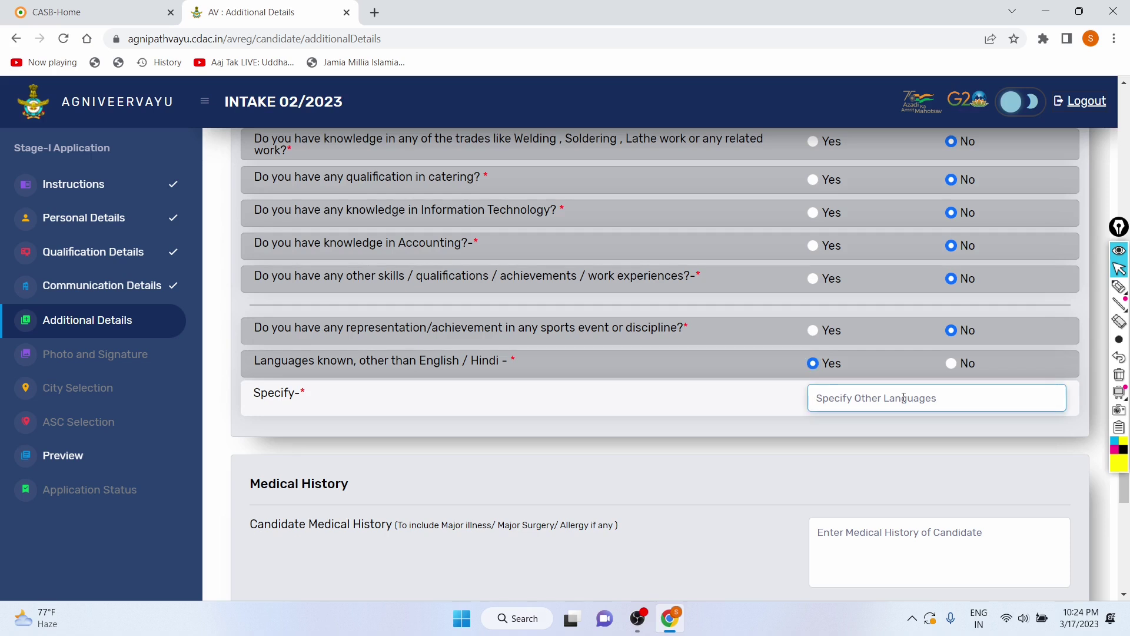
pyautogui.press('capslock')
pyautogui.write('Haryanvi')
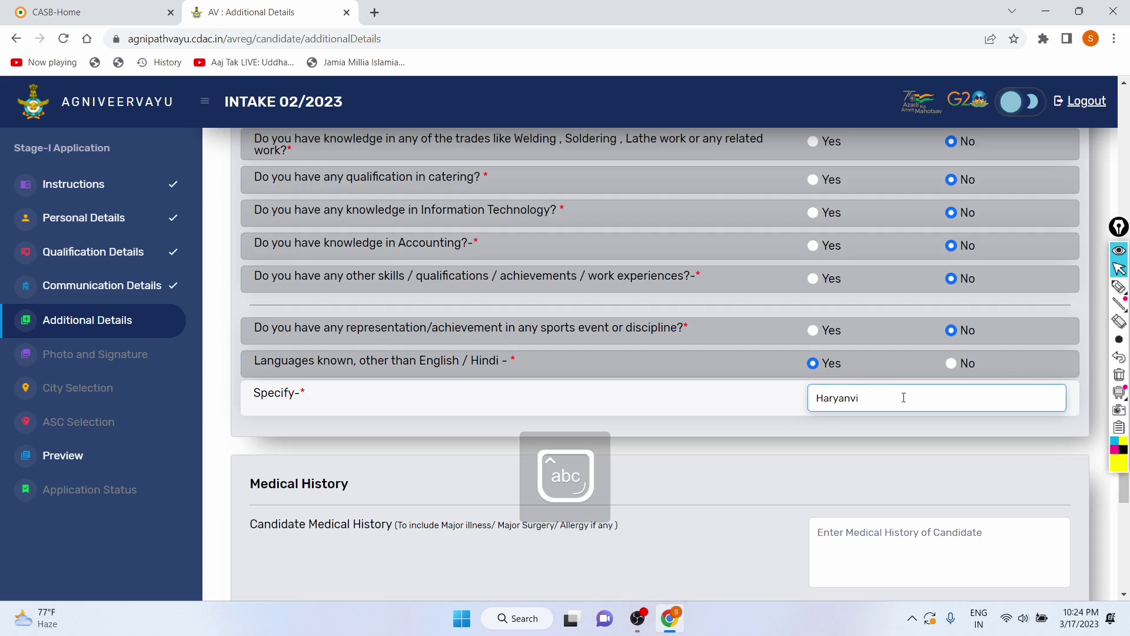
pyautogui.press('BackSpace')
pyautogui.press('BackSpace')
pyautogui.press('BackSpace')
pyautogui.press('BackSpace')
pyautogui.press('BackSpace')
pyautogui.press('BackSpace')
pyautogui.press('BackSpace')
pyautogui.press('BackSpace')
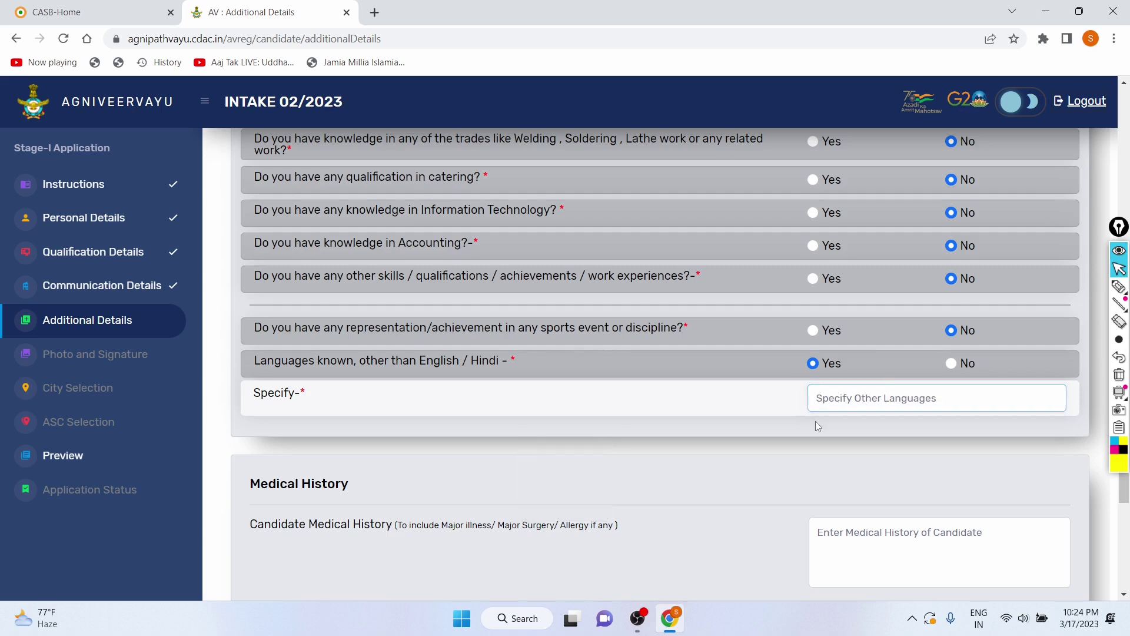
pyautogui.click(950, 364)
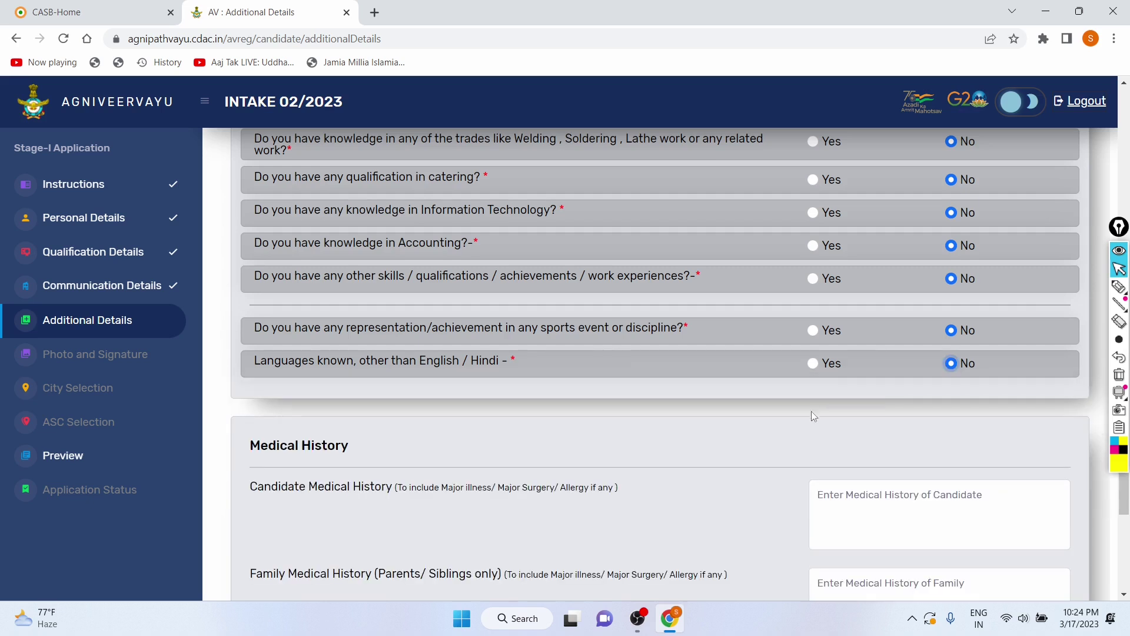
pyautogui.scroll(-3, 809, 413)
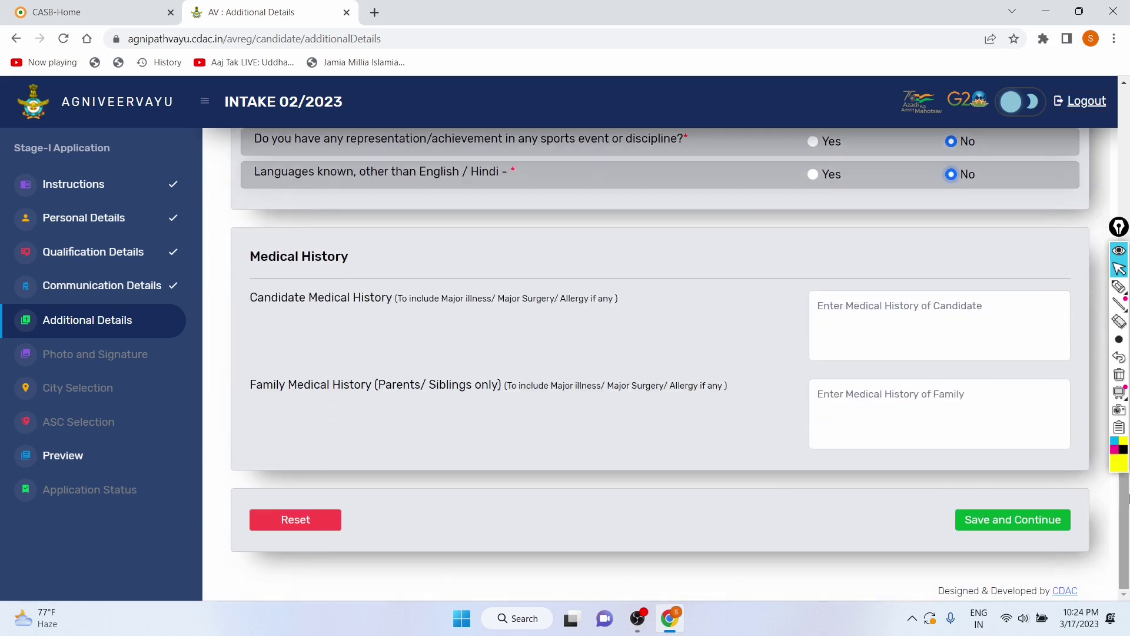
# Step: Leave Candidate Medical History blank, save the Additional Details and confirm the success dialog
pyautogui.moveTo(248, 294); pyautogui.dragTo(606, 302)
pyautogui.click(696, 303)
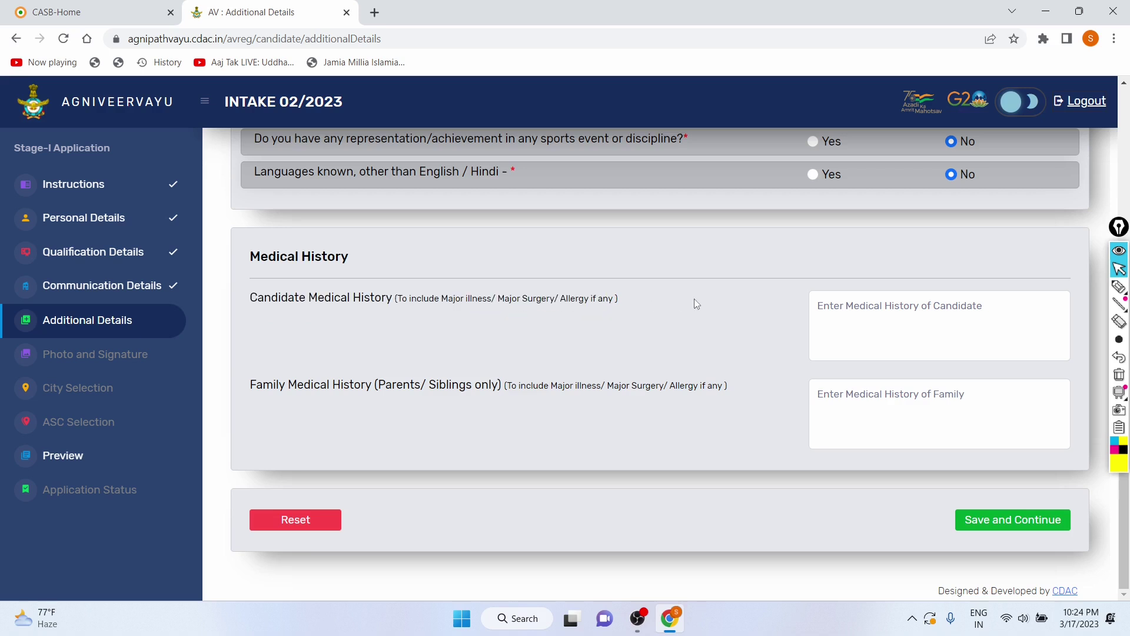
pyautogui.click(885, 310)
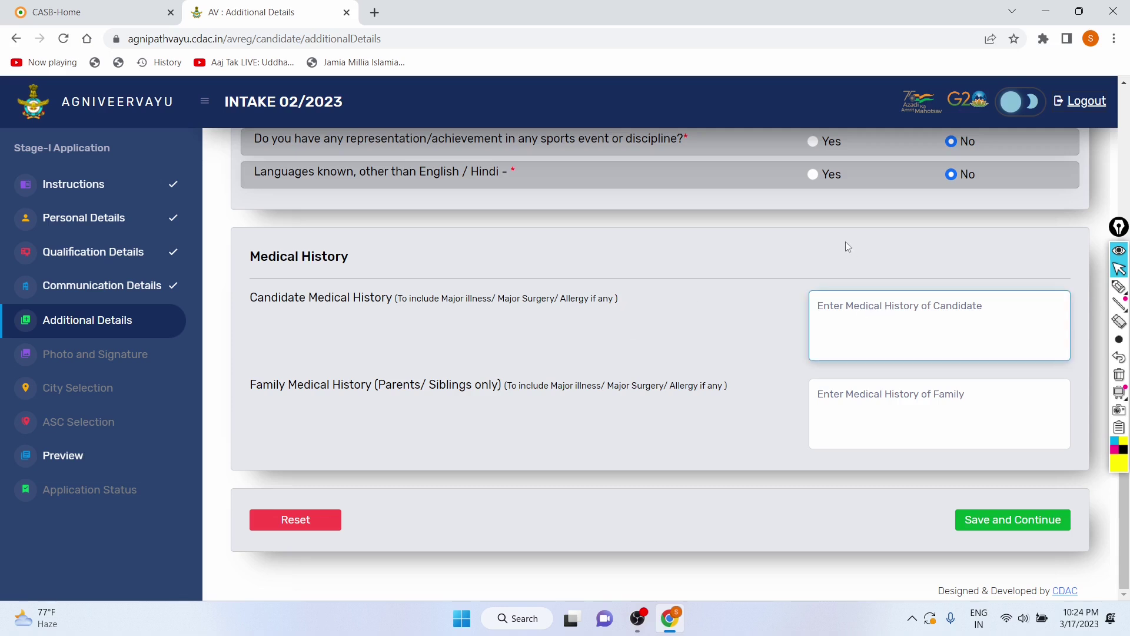
pyautogui.click(1034, 520)
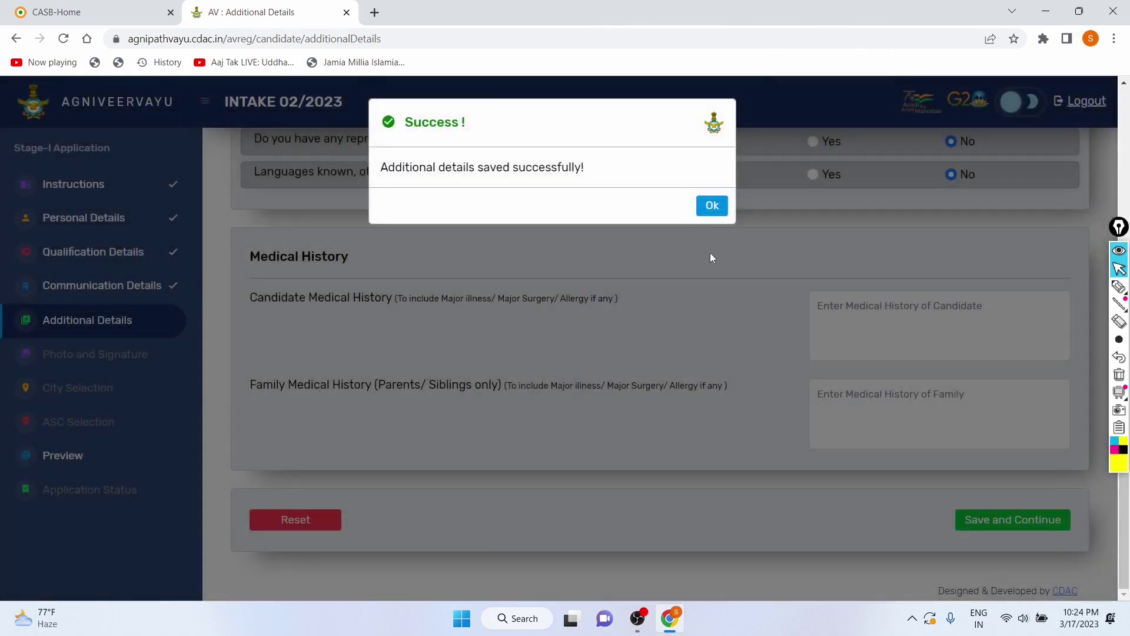
pyautogui.click(714, 207)
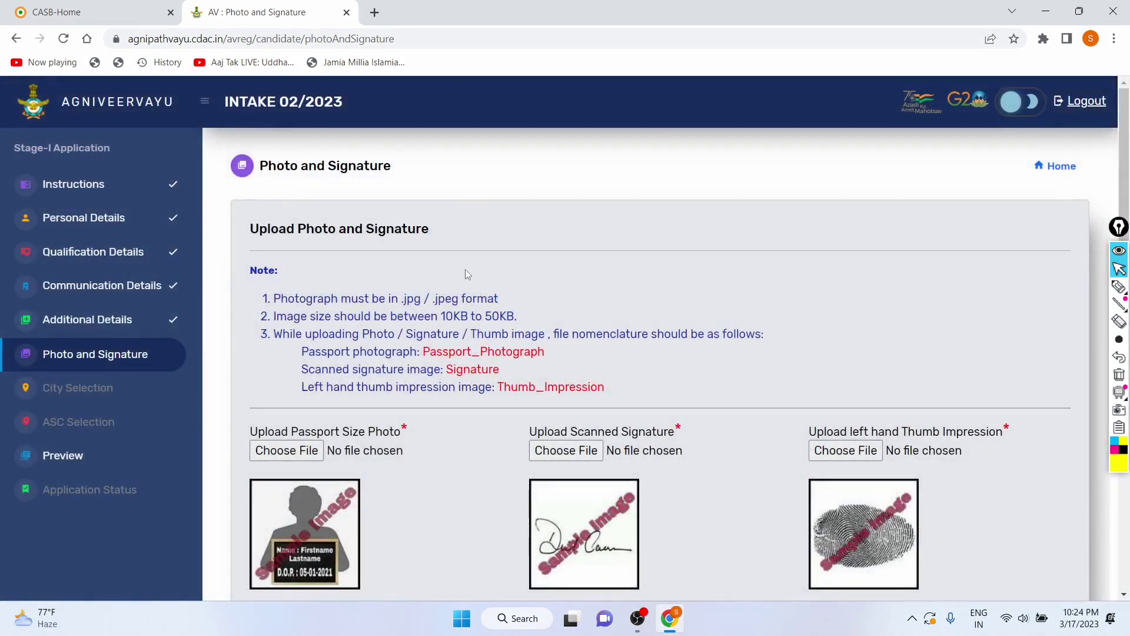
pyautogui.scroll(-1, 465, 269)
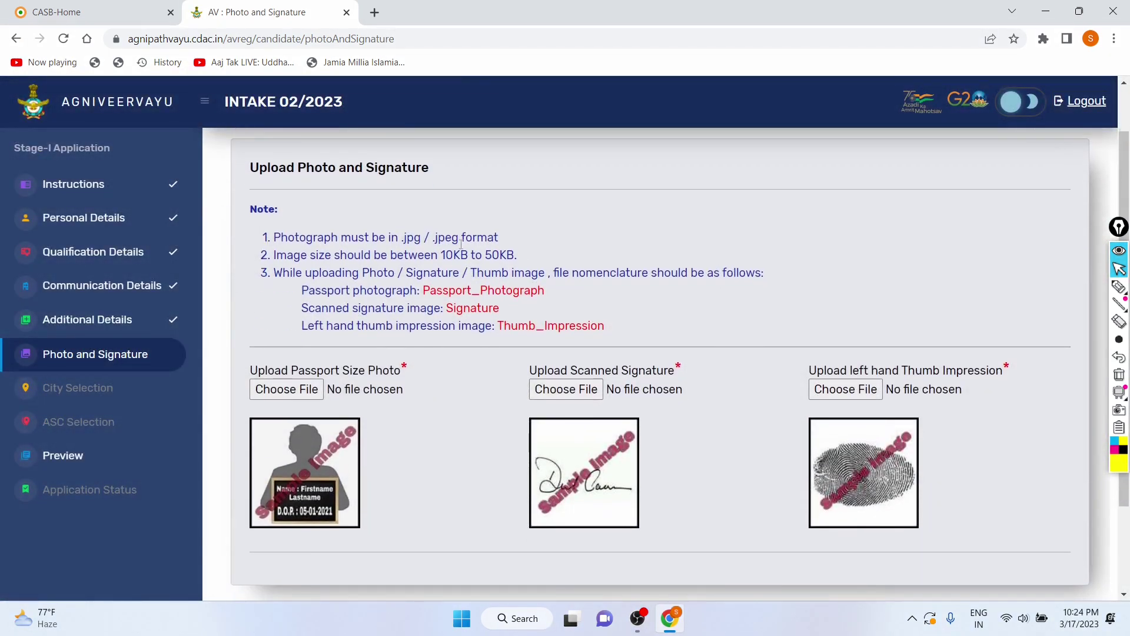
pyautogui.moveTo(446, 250); pyautogui.dragTo(273, 254)
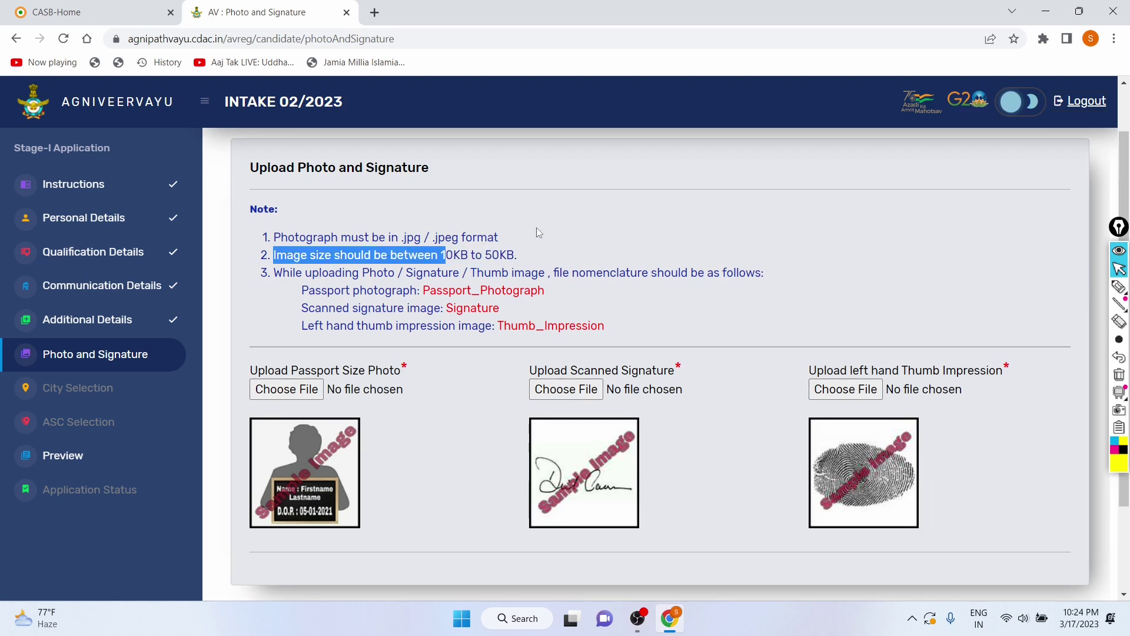
pyautogui.click(285, 325)
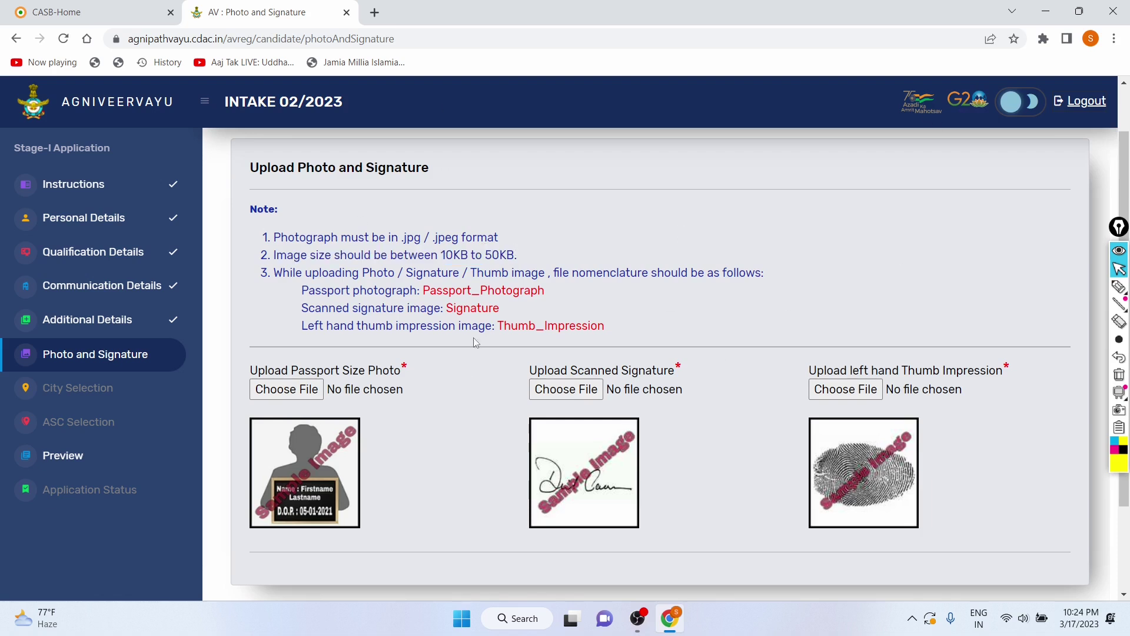
pyautogui.scroll(-2, 609, 259)
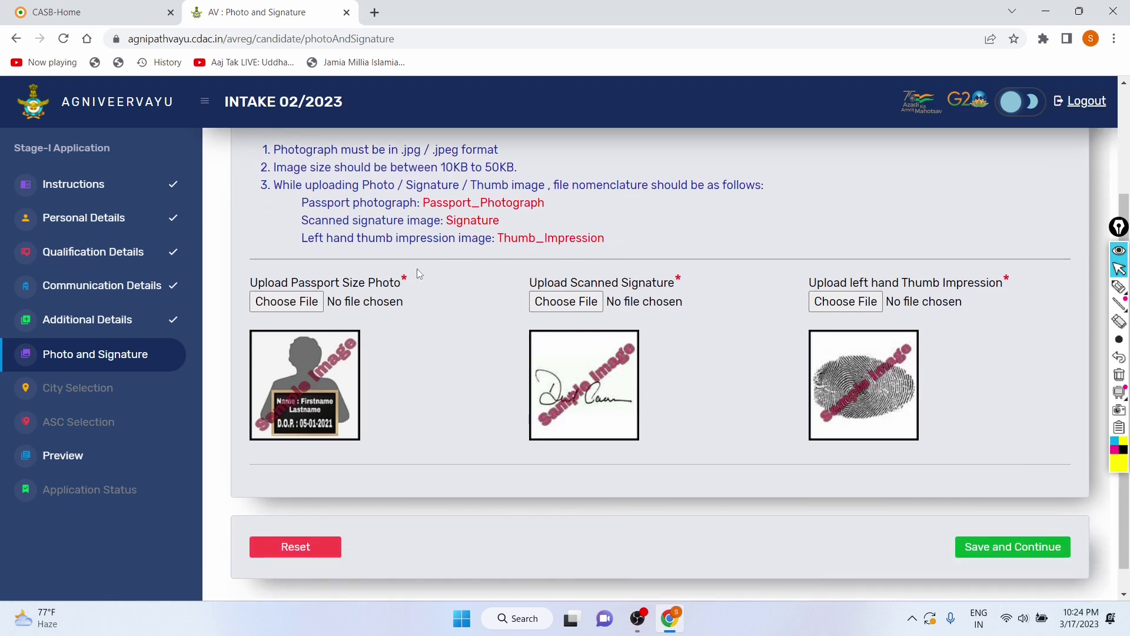
pyautogui.click(299, 302)
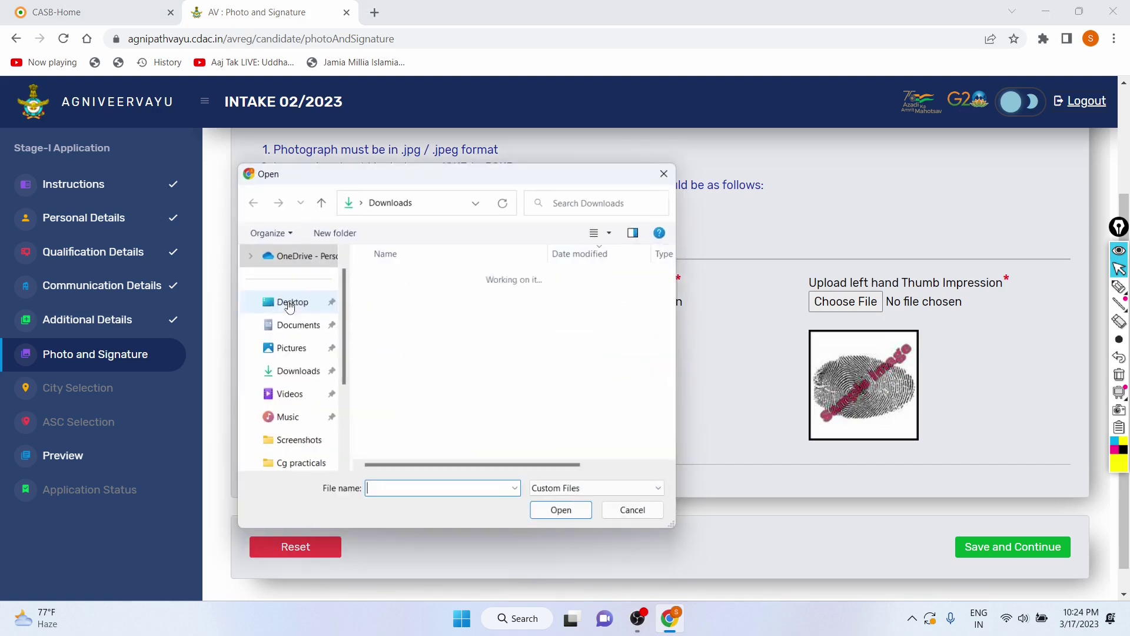
pyautogui.click(404, 319)
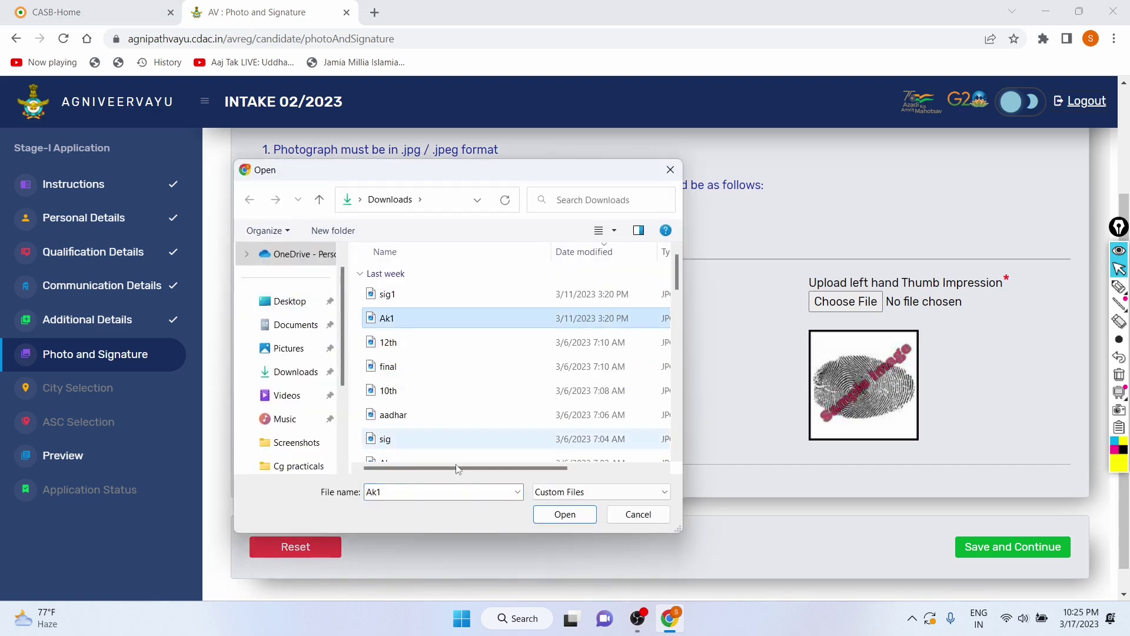
pyautogui.click(547, 516)
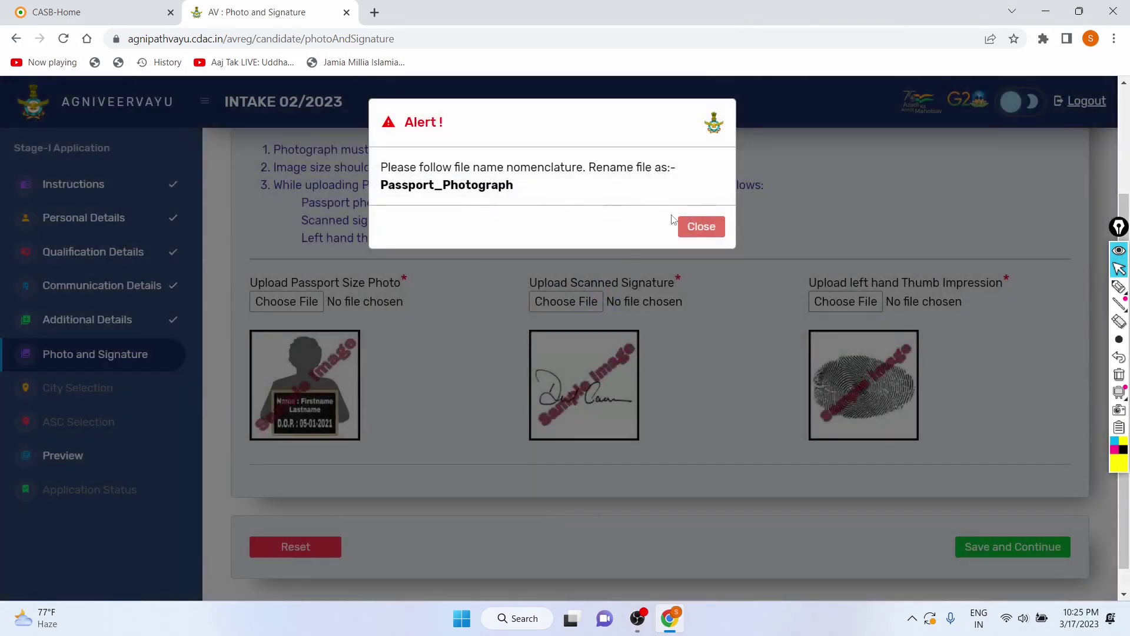
pyautogui.click(692, 230)
pyautogui.click(277, 306)
pyautogui.write('Ak')
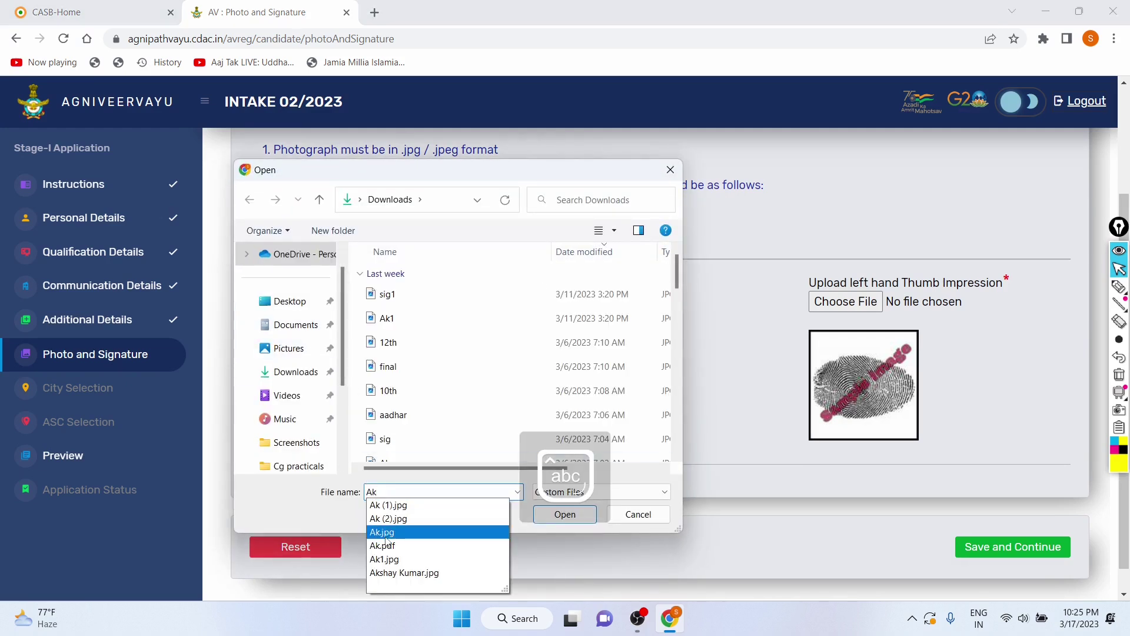
pyautogui.click(385, 535)
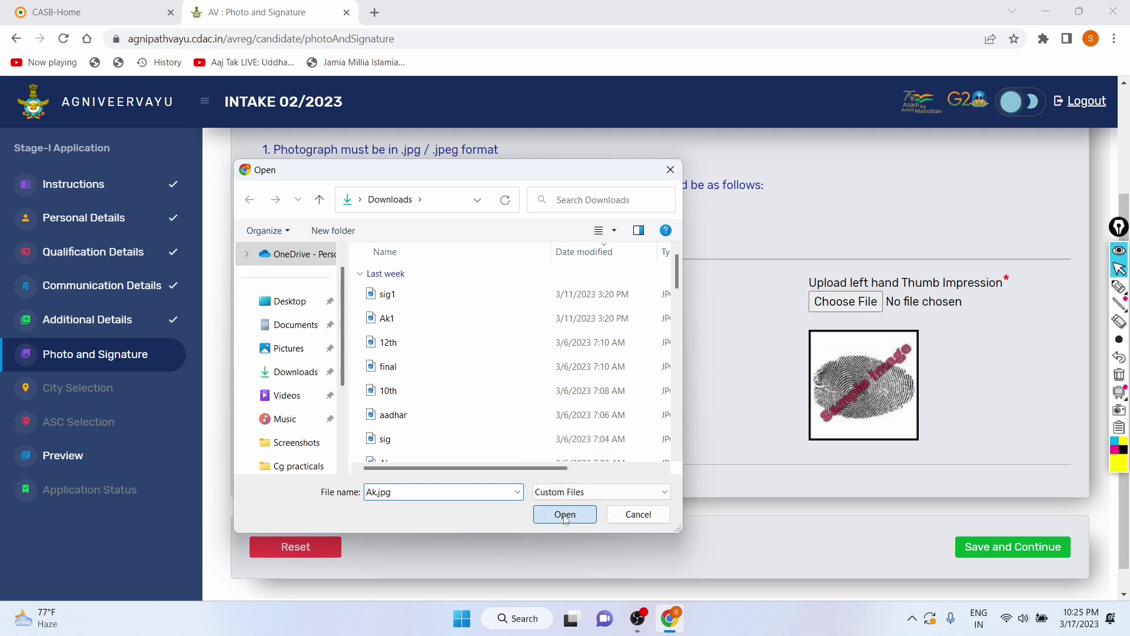
pyautogui.click(563, 514)
pyautogui.moveTo(388, 167); pyautogui.dragTo(601, 179)
pyautogui.click(626, 188)
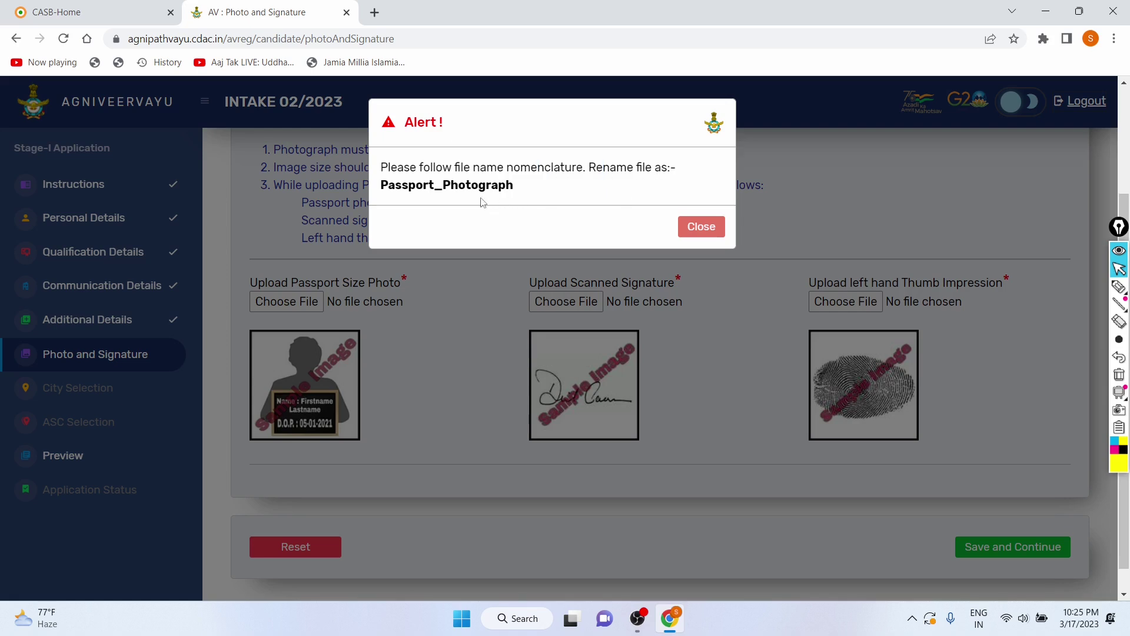
pyautogui.click(701, 226)
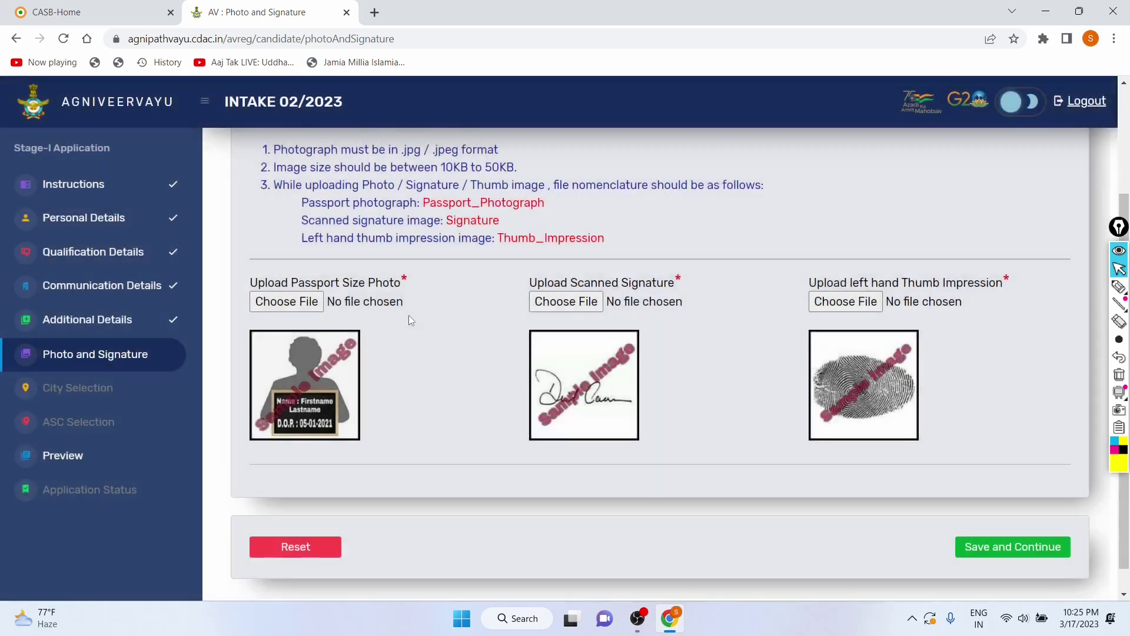
pyautogui.scroll(2, 409, 315)
pyautogui.scroll(1, 352, 299)
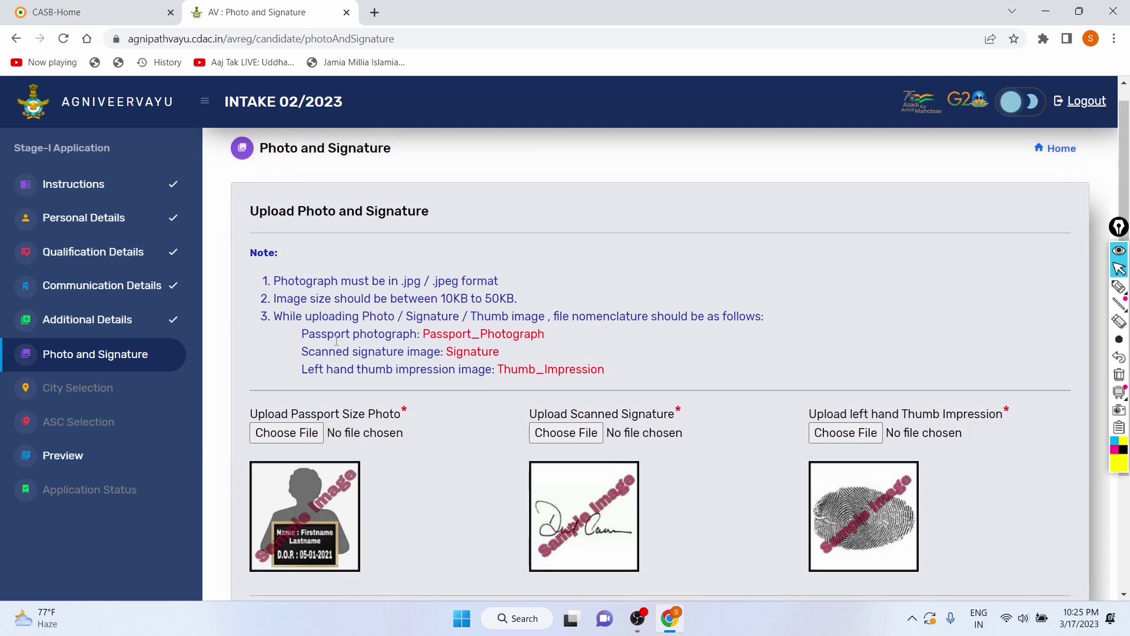
pyautogui.moveTo(280, 284); pyautogui.dragTo(512, 283)
pyautogui.moveTo(286, 298); pyautogui.dragTo(491, 300)
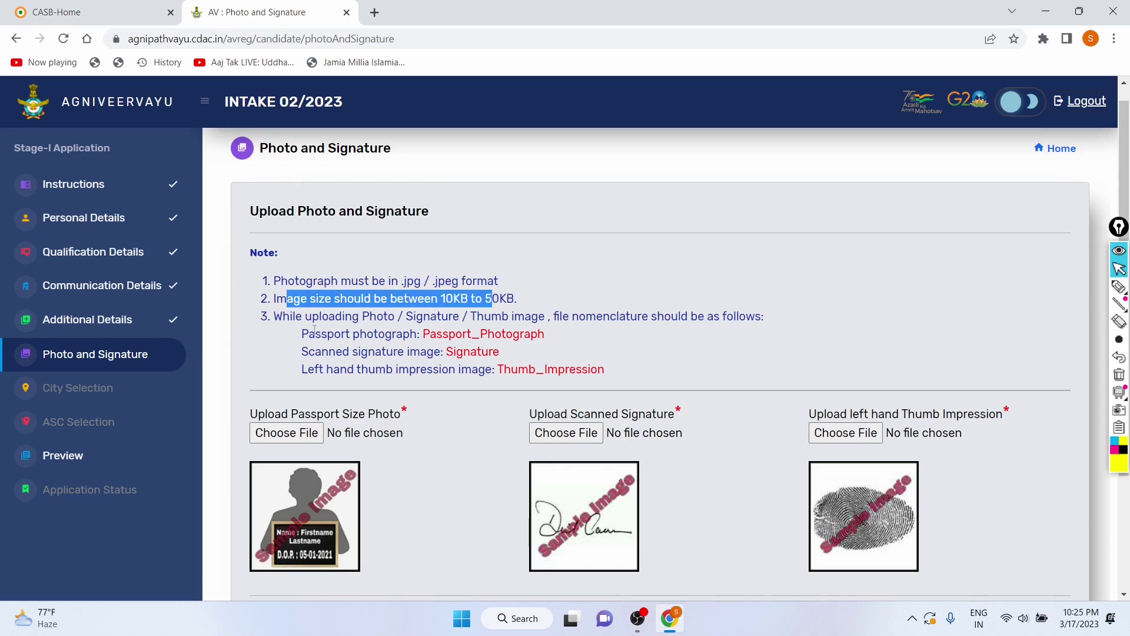
pyautogui.moveTo(289, 315)
pyautogui.mouseDown()
pyautogui.moveTo(681, 317)
pyautogui.moveTo(712, 329)
pyautogui.moveTo(697, 318)
pyautogui.mouseUp()
pyautogui.click(248, 337)
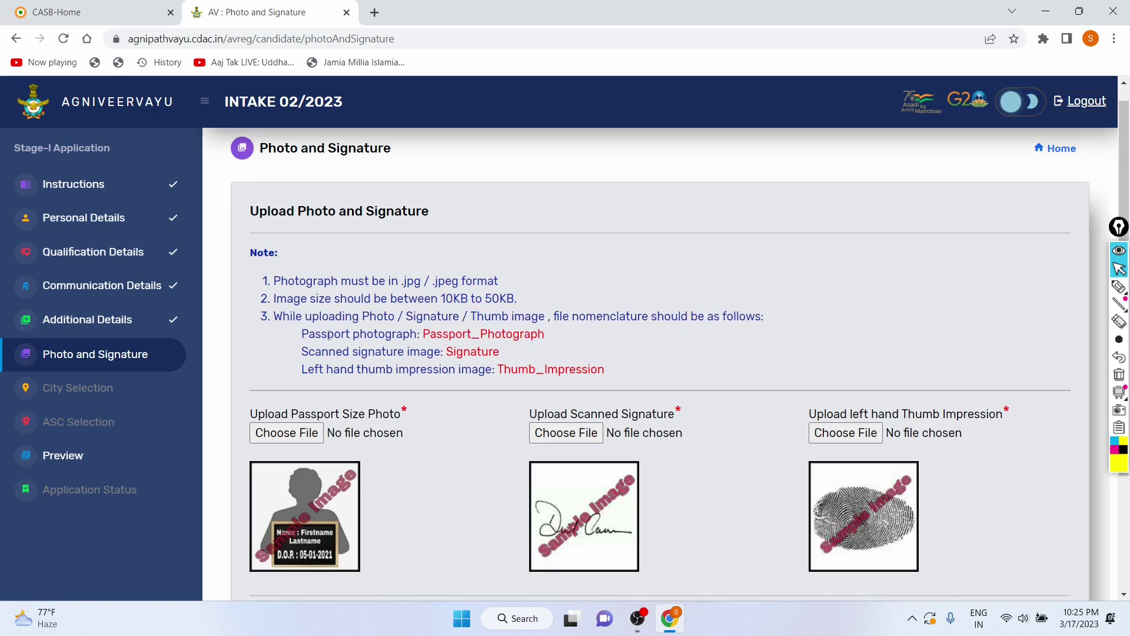
pyautogui.moveTo(425, 332); pyautogui.dragTo(551, 334)
pyautogui.moveTo(310, 350); pyautogui.dragTo(501, 353)
pyautogui.moveTo(307, 369); pyautogui.dragTo(510, 376)
pyautogui.scroll(-2, 470, 340)
# Step: Select sign.jpg as the scanned signature file and upload it
pyautogui.click(562, 434)
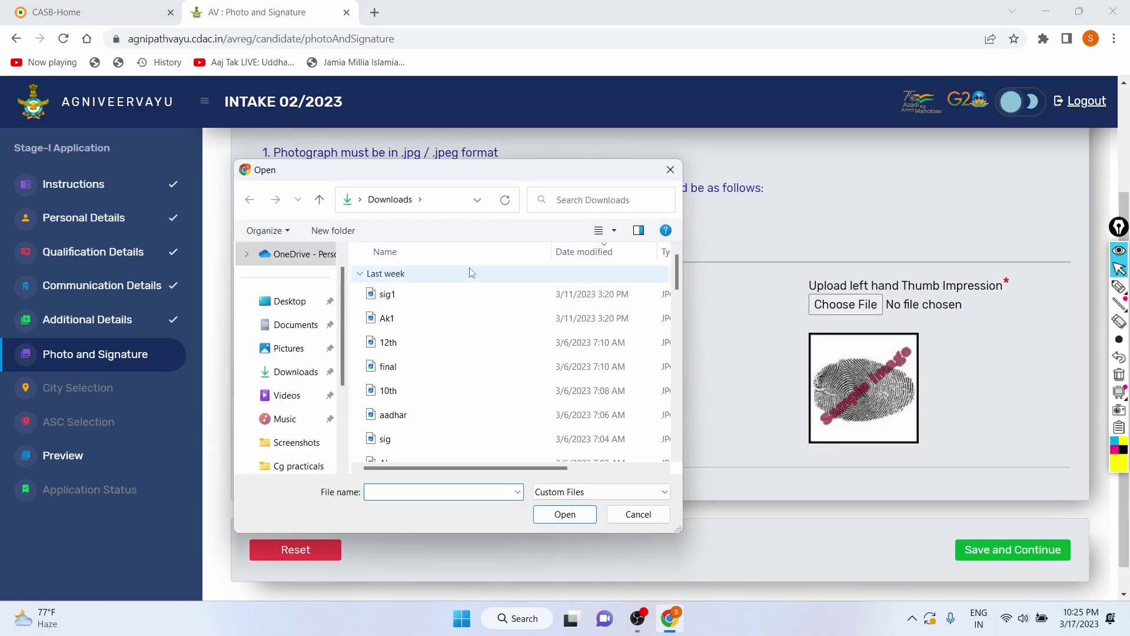
pyautogui.write('Sig')
pyautogui.press('BackSpace')
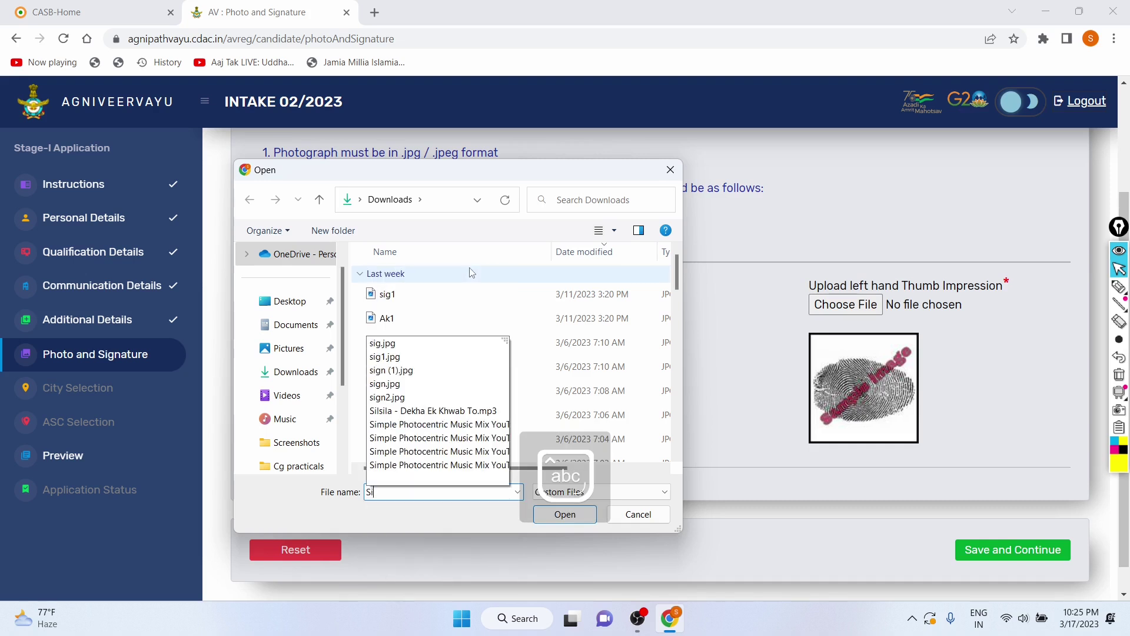
pyautogui.write('gn')
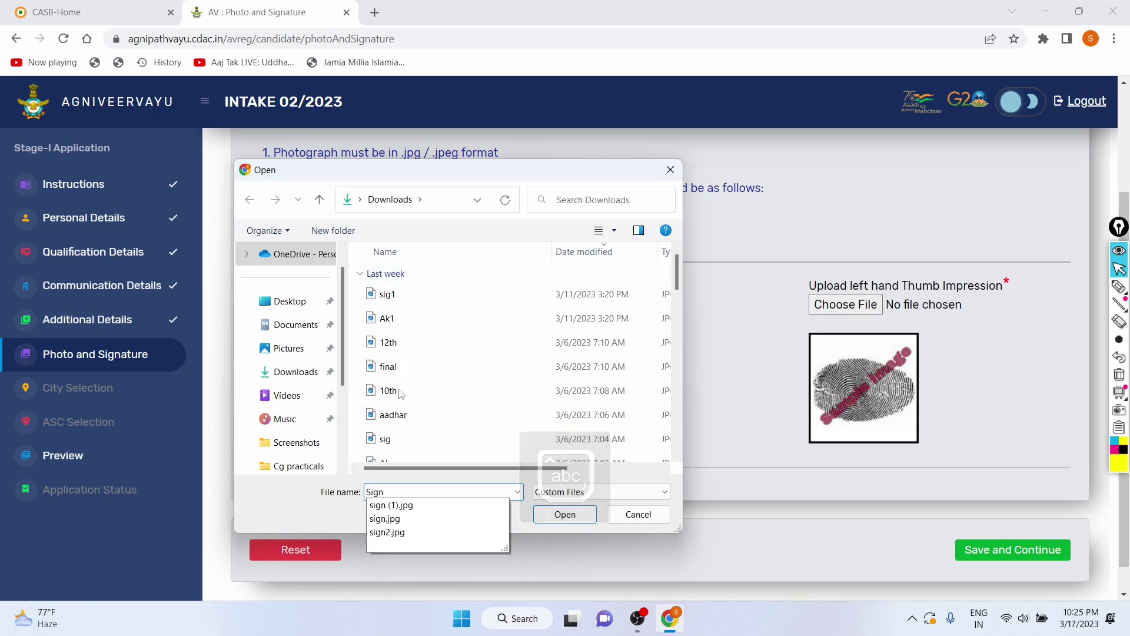
pyautogui.click(384, 531)
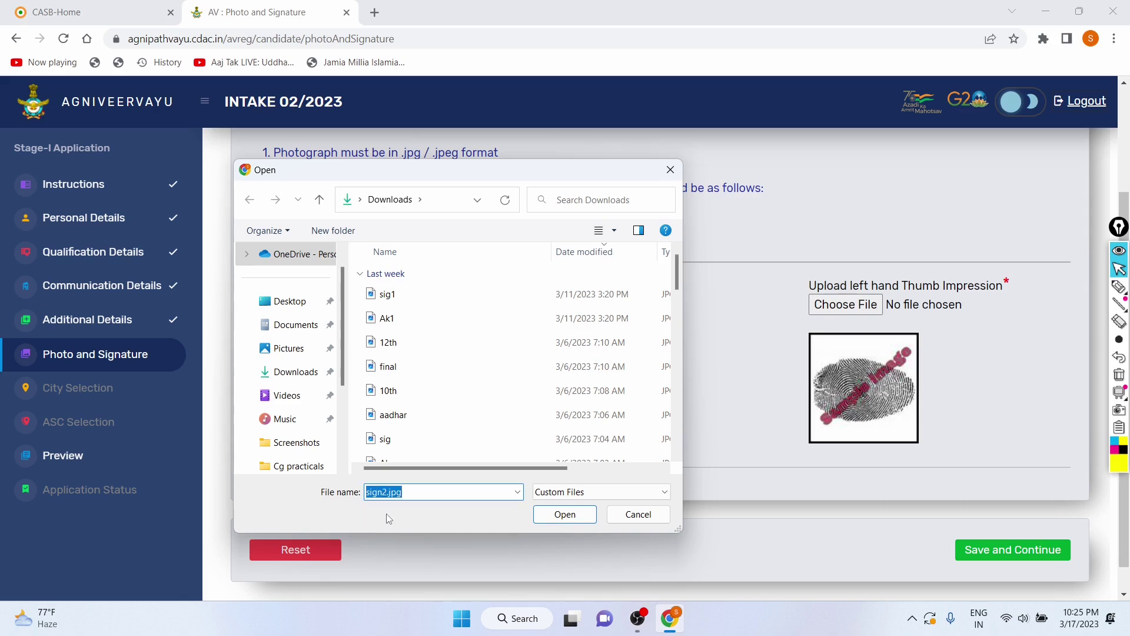
pyautogui.click(411, 491)
pyautogui.press('BackSpace')
pyautogui.press('BackSpace')
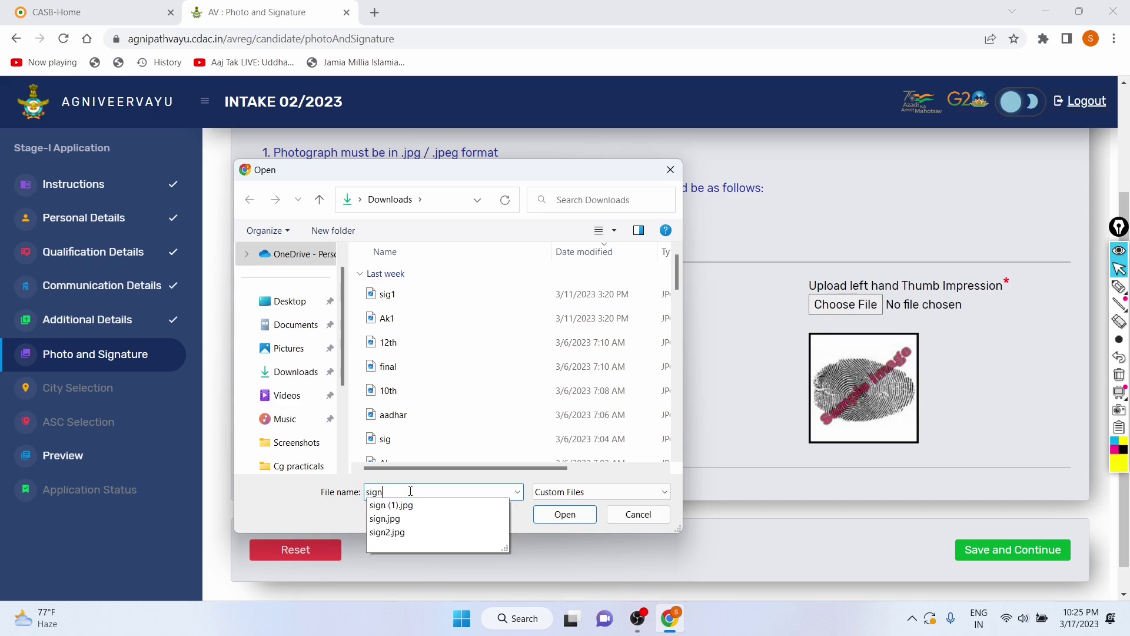
pyautogui.click(396, 525)
pyautogui.click(563, 513)
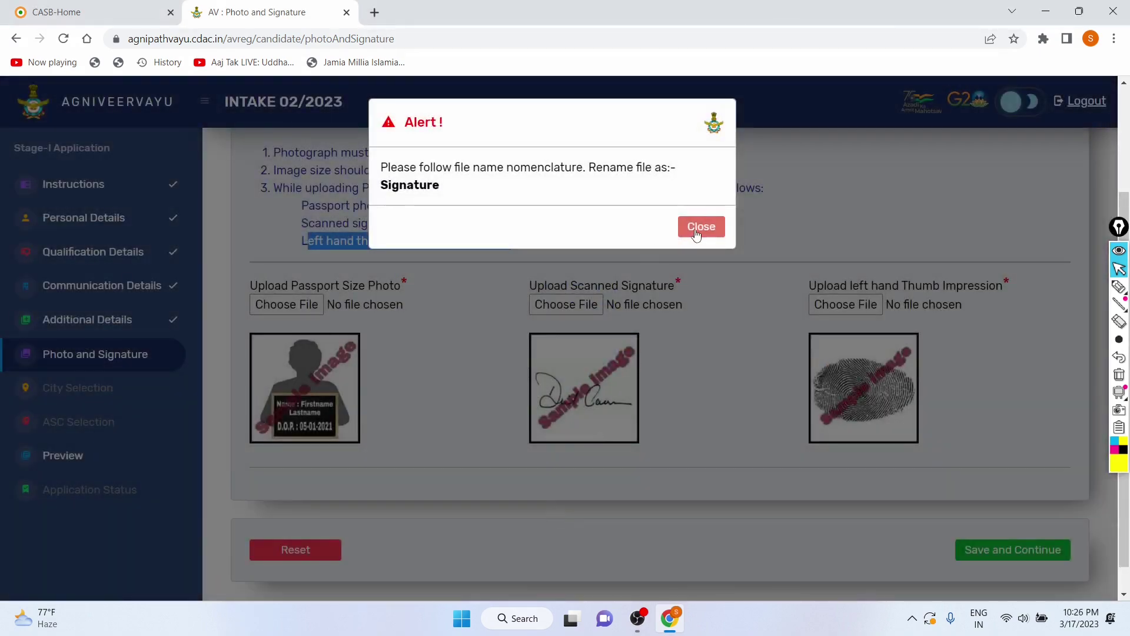
# Step: Dismiss the must-be-named-Signature alert and minimize the browser to the desktop
pyautogui.click(695, 228)
pyautogui.press('super+d')
pyautogui.click(643, 621)
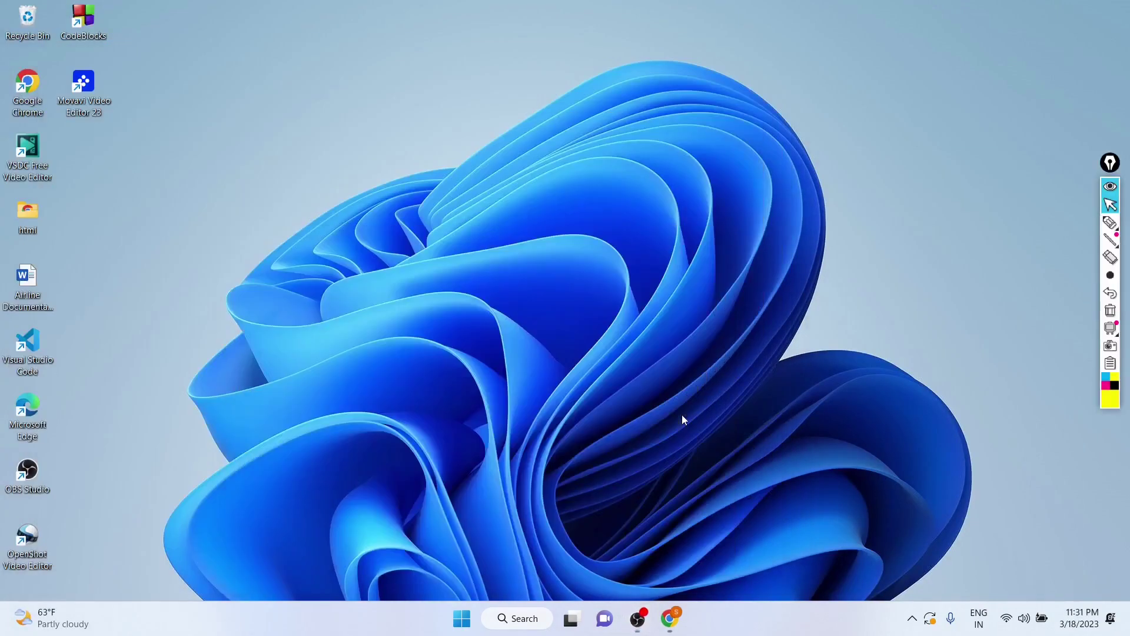
# Step: Restore Chrome and review Passport_Photograph.jpg, Signature.jpg and Thumb_Impression.jpg previews
pyautogui.click(669, 618)
pyautogui.scroll(1, 608, 367)
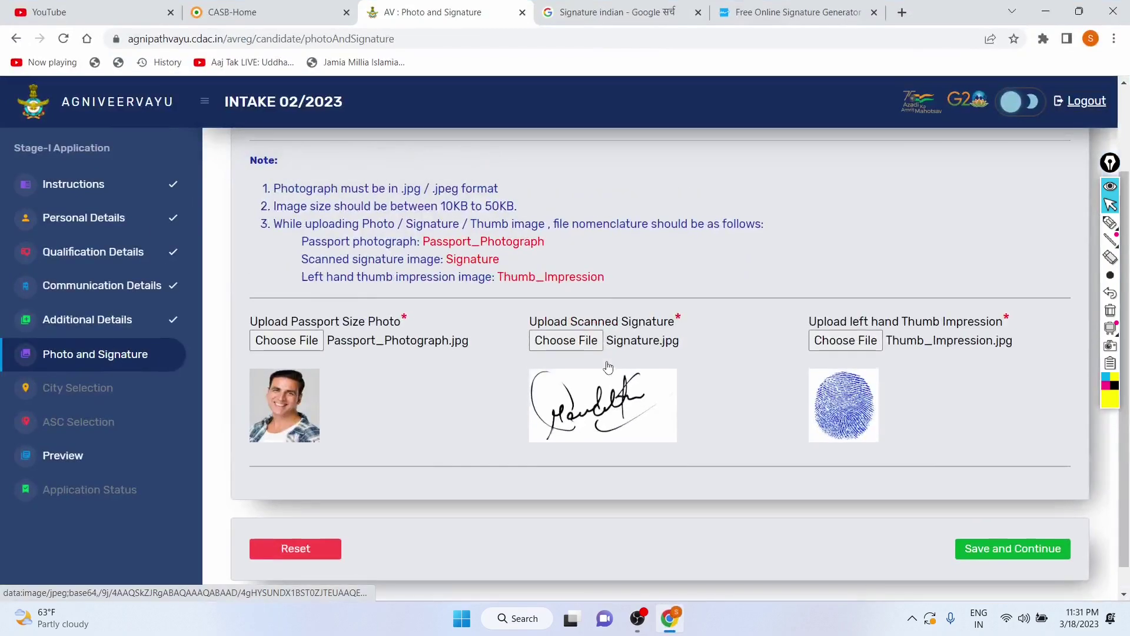
pyautogui.scroll(1, 608, 367)
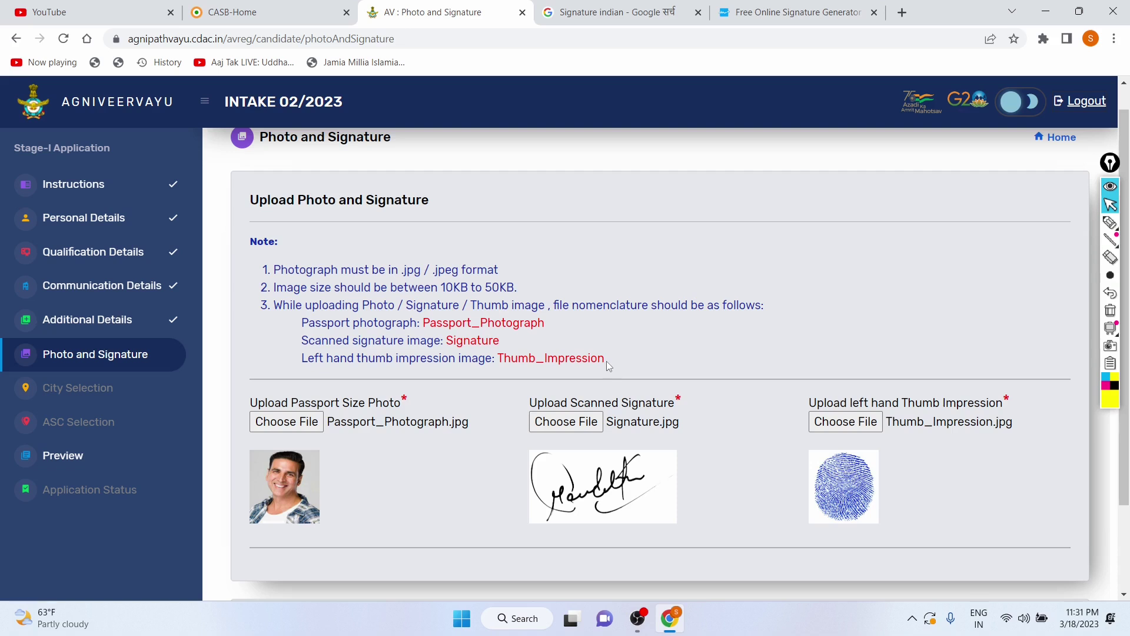
# Step: Check the required photo, signature and thumb impression file names, then save the uploaded images
pyautogui.moveTo(550, 324); pyautogui.dragTo(430, 324)
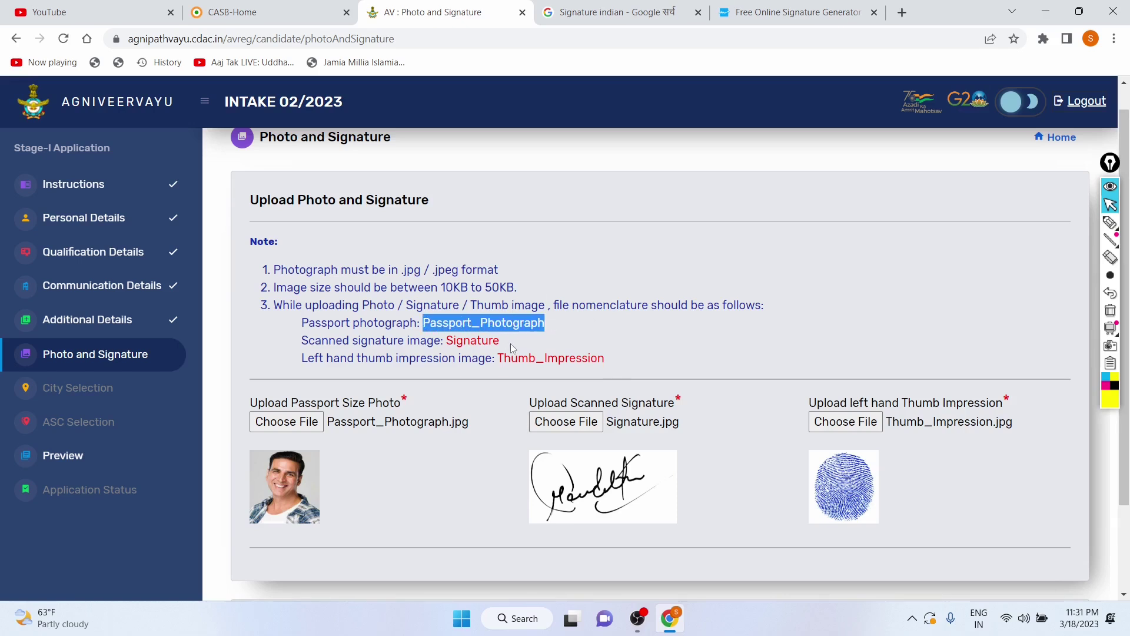
pyautogui.moveTo(507, 348); pyautogui.dragTo(443, 340)
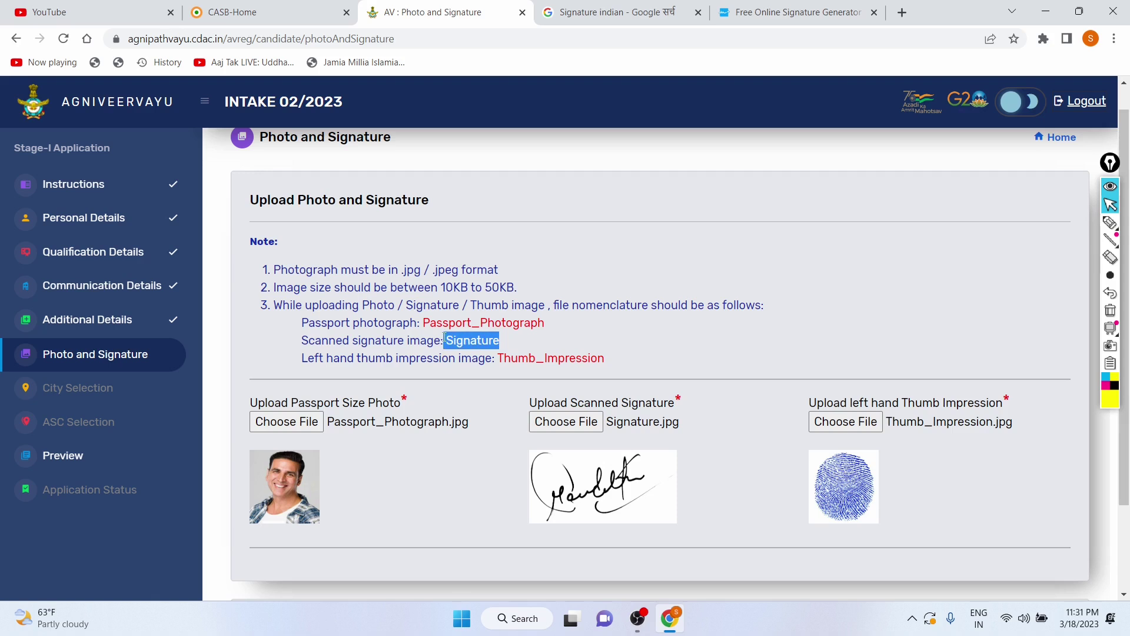
pyautogui.moveTo(614, 364); pyautogui.dragTo(500, 357)
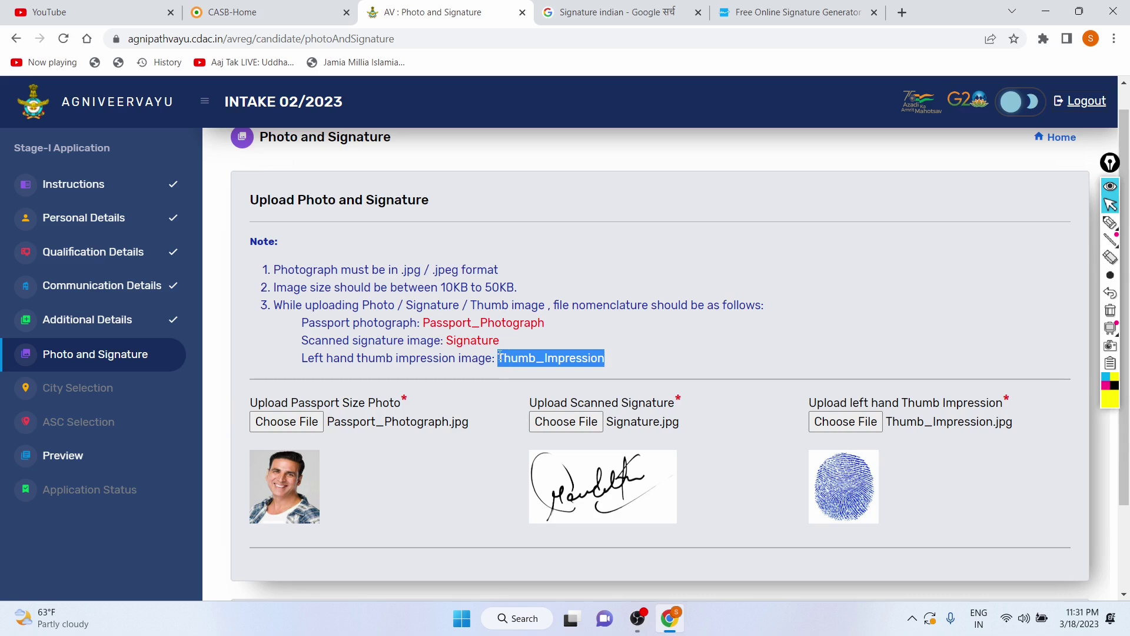
pyautogui.click(644, 354)
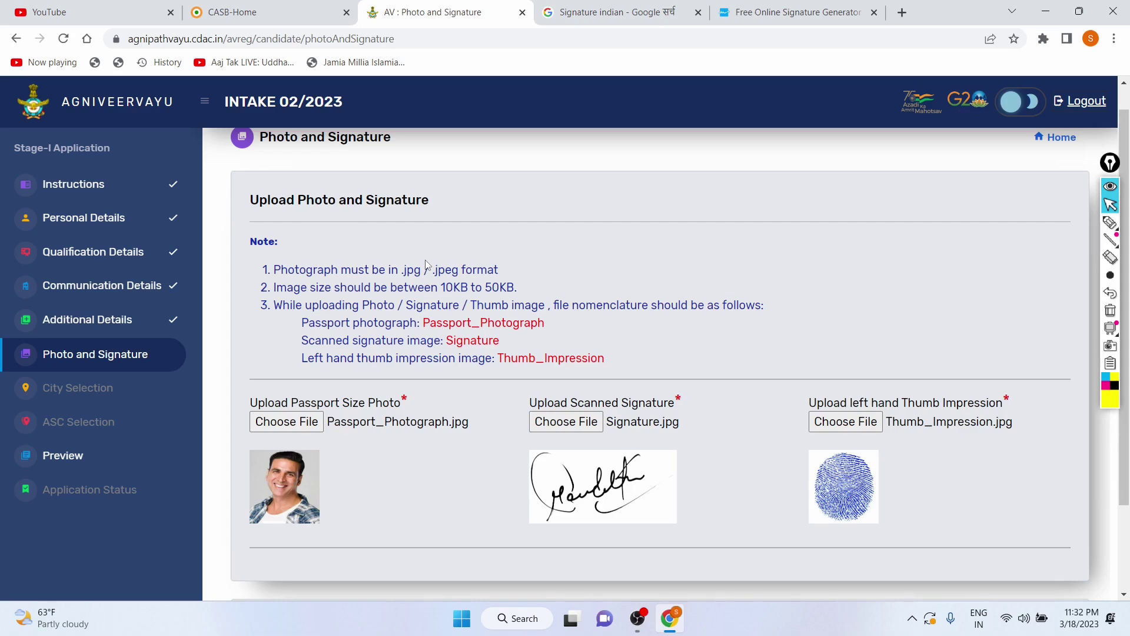
pyautogui.scroll(-2, 426, 265)
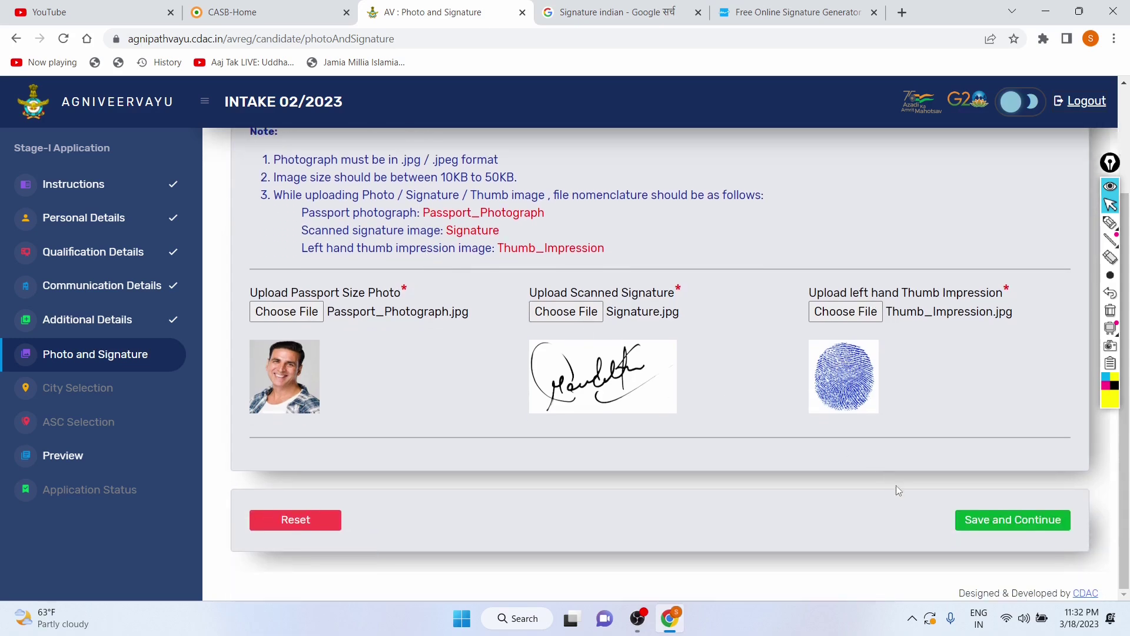
pyautogui.click(970, 518)
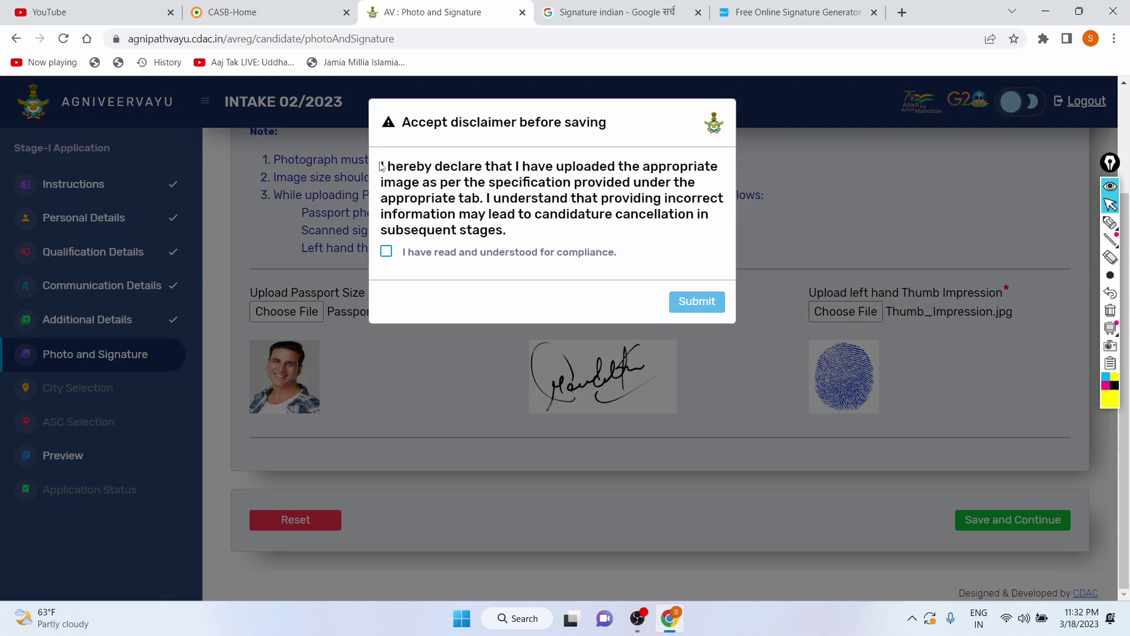
# Step: Accept the compliance disclaimer, submit it and dismiss the Success message
pyautogui.moveTo(382, 162); pyautogui.dragTo(614, 236)
pyautogui.click(615, 235)
pyautogui.click(386, 251)
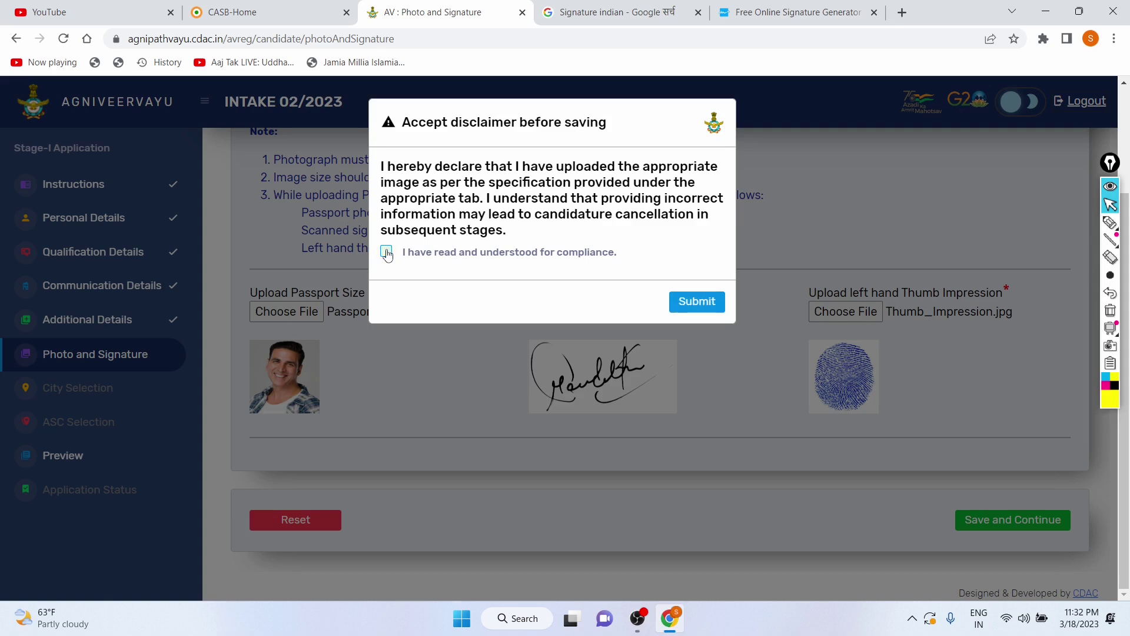
pyautogui.click(694, 310)
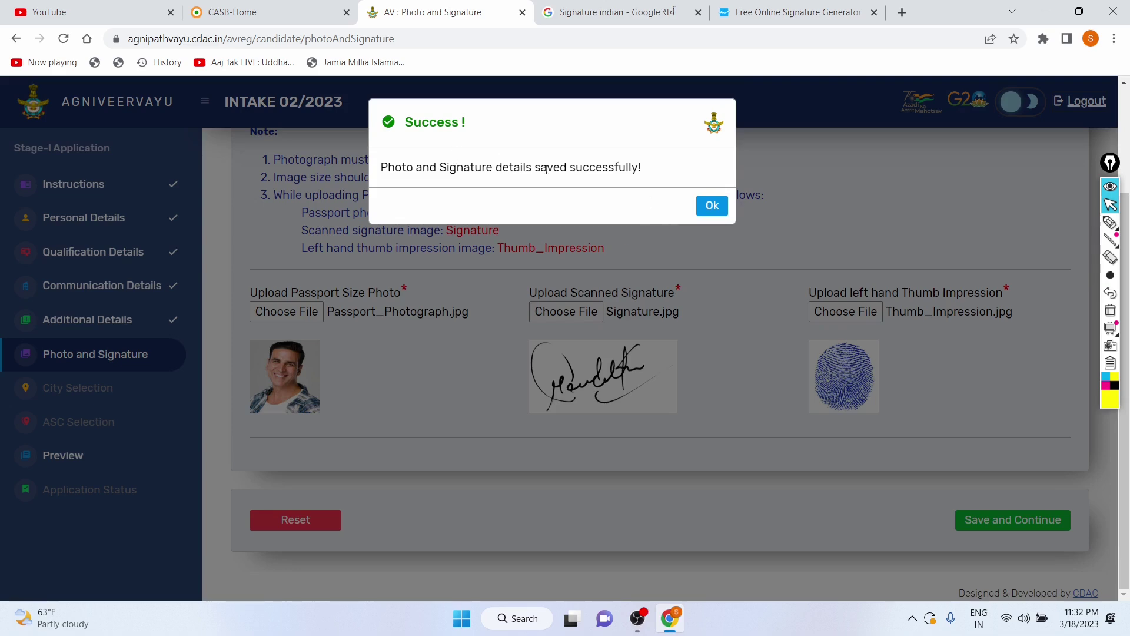
pyautogui.click(724, 206)
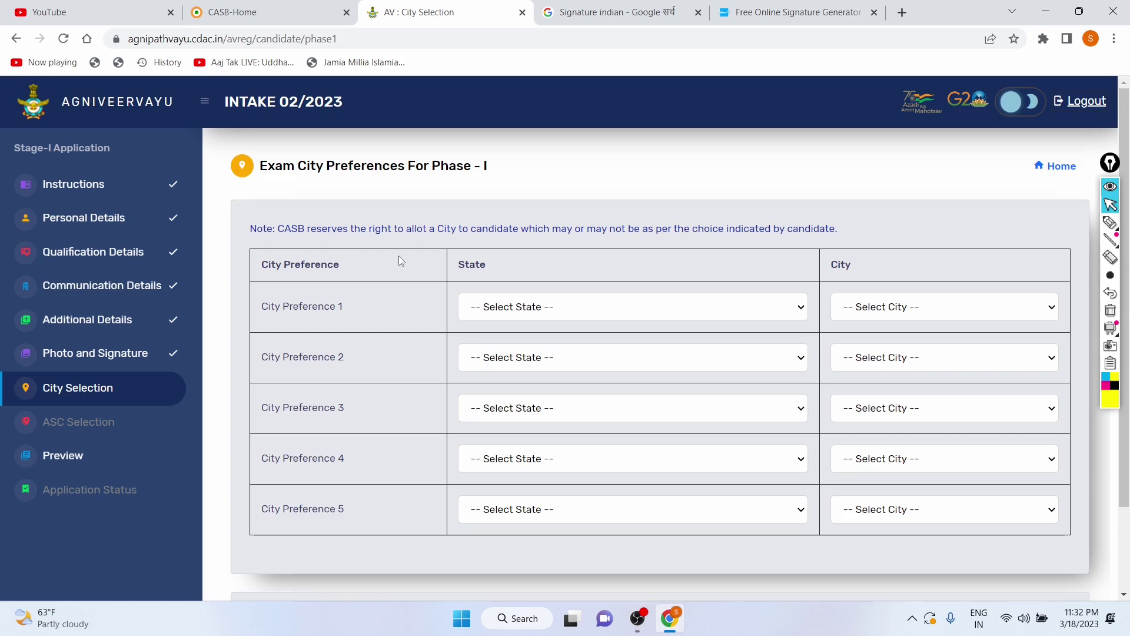
# Step: Set City Preference 1's state to Delhi
pyautogui.click(572, 306)
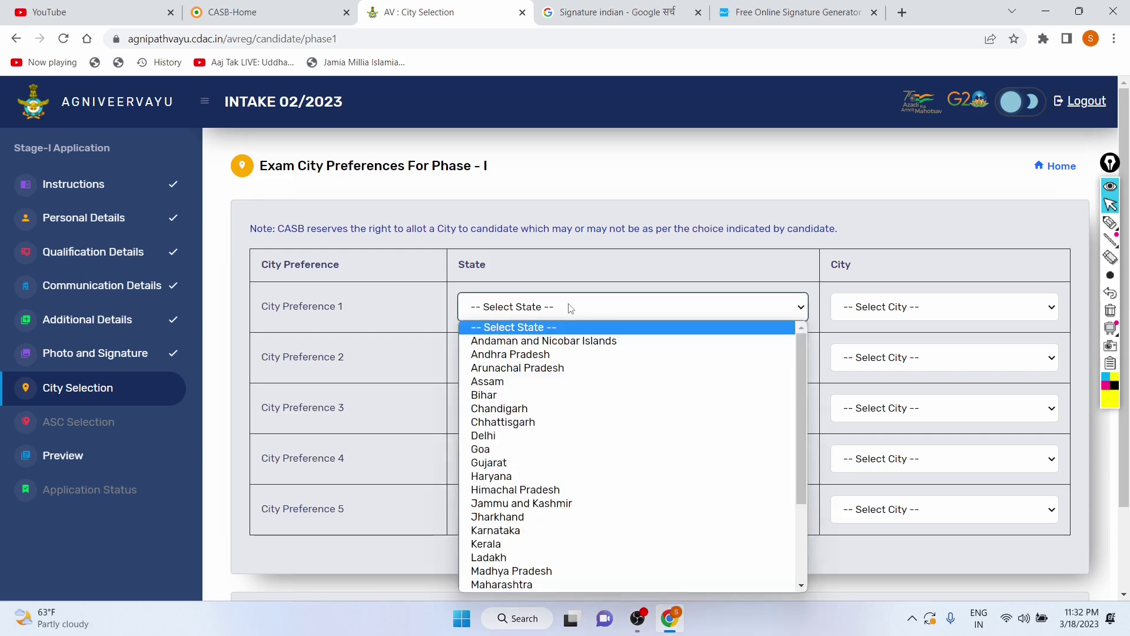
pyautogui.scroll(-2, 533, 395)
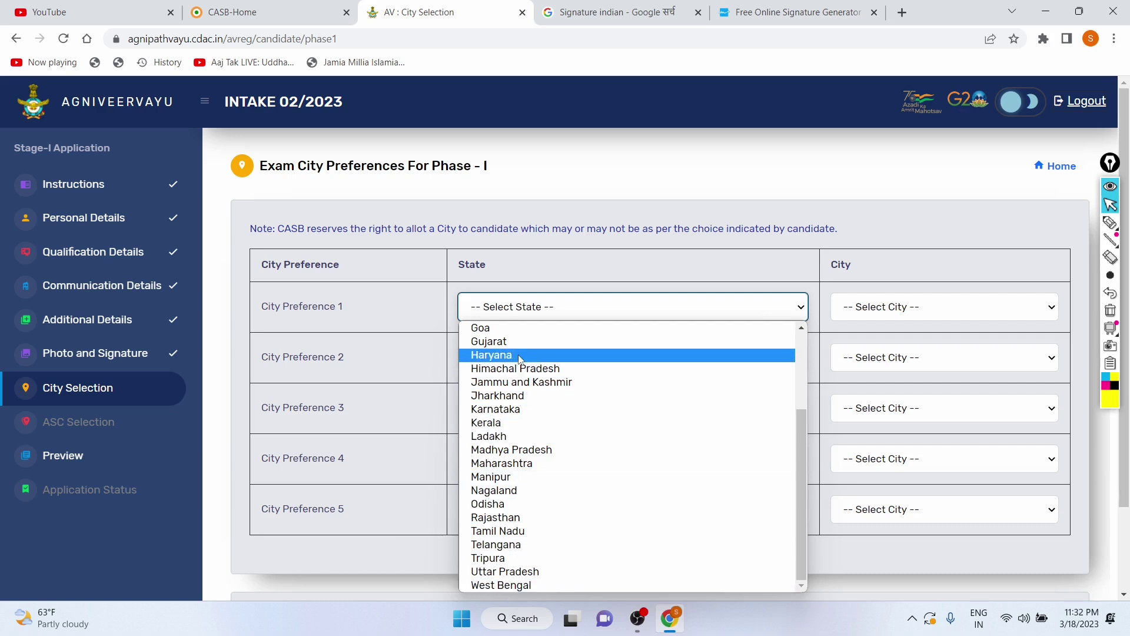
pyautogui.scroll(3, 553, 494)
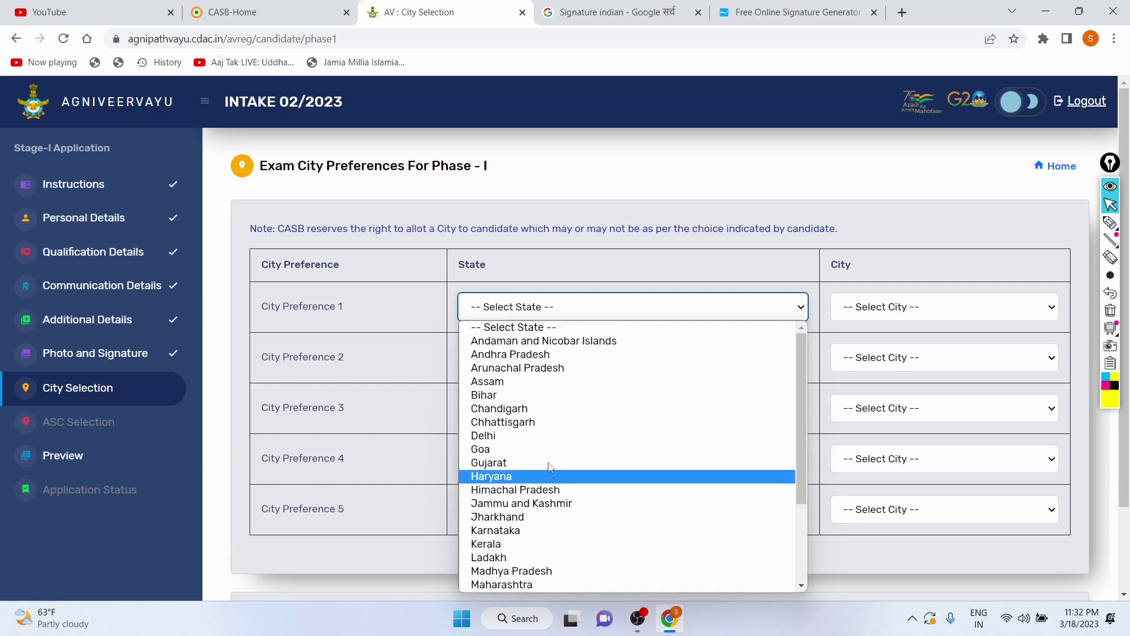
pyautogui.click(518, 435)
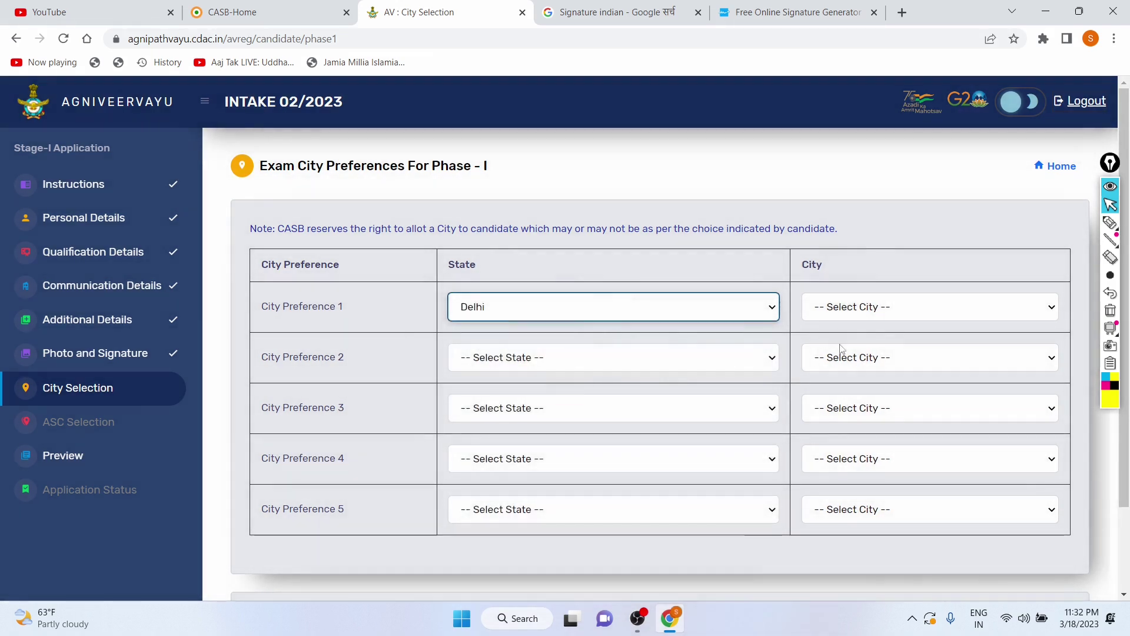
pyautogui.click(748, 355)
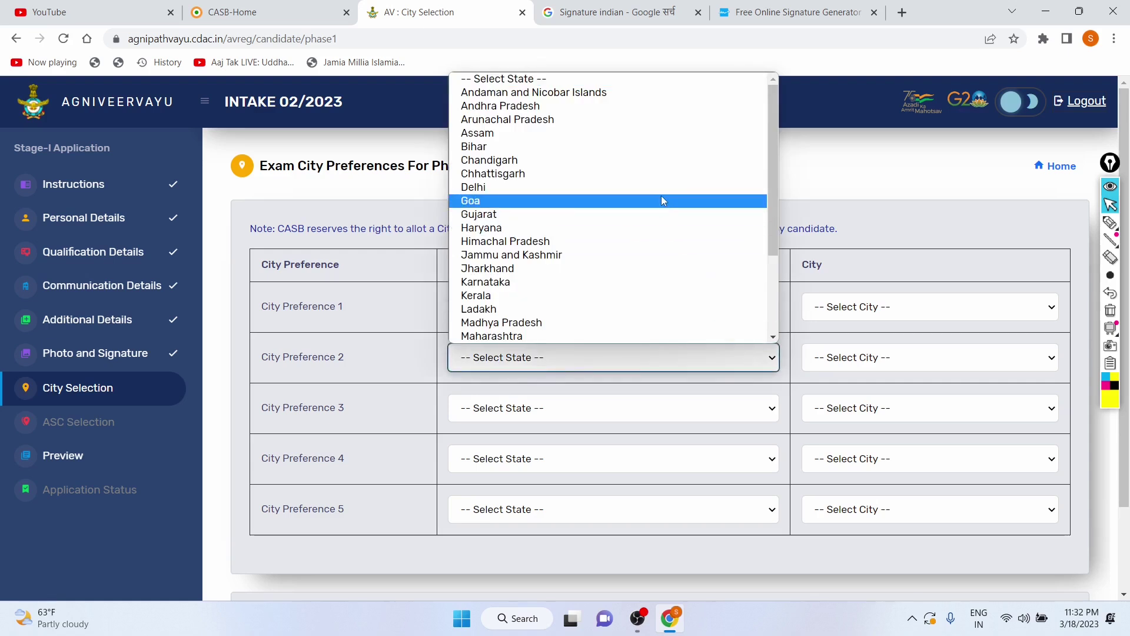
pyautogui.scroll(-2, 645, 149)
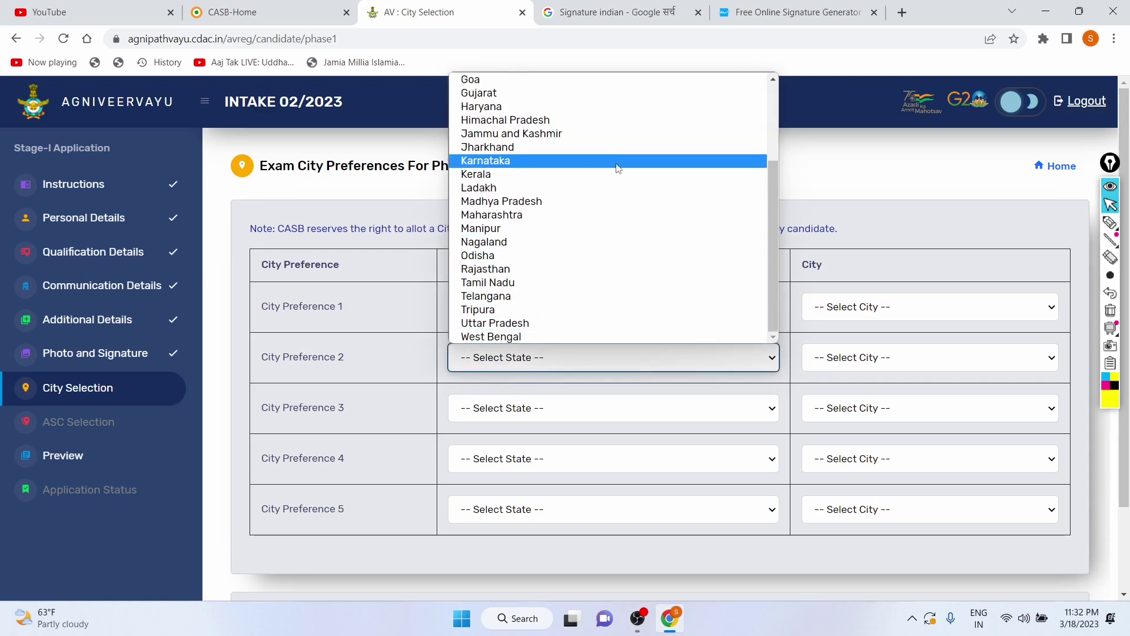
pyautogui.scroll(1, 618, 168)
pyautogui.click(592, 139)
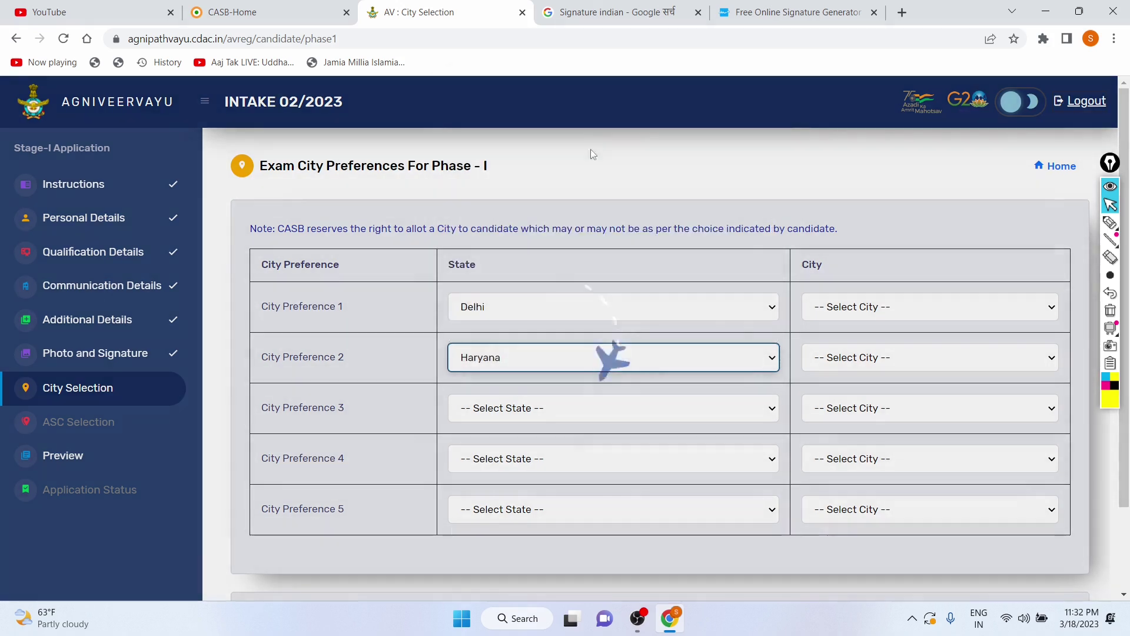
pyautogui.click(593, 318)
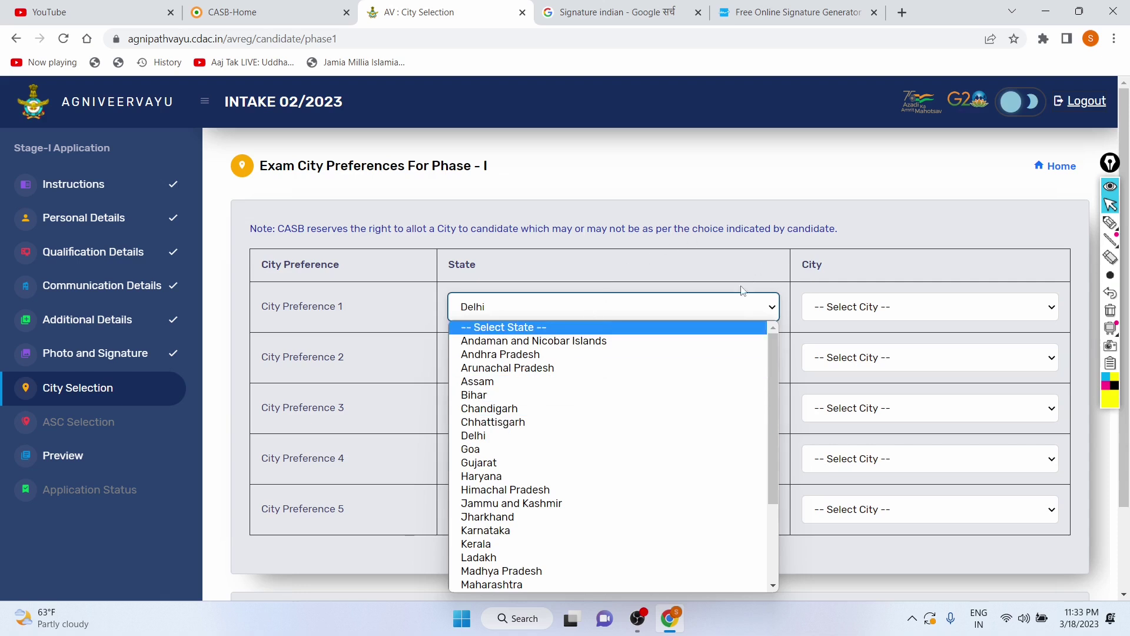
pyautogui.click(749, 268)
# Step: Choose Delhi and NCR as Preference 1's city and change Preference 2's state to Delhi
pyautogui.click(896, 313)
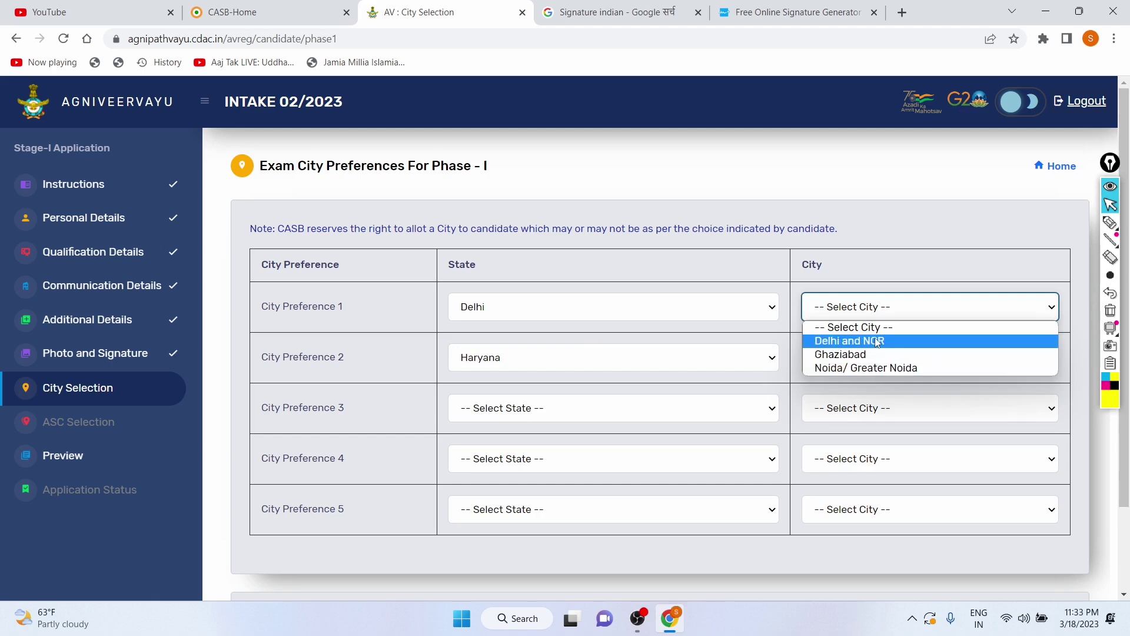
pyautogui.click(877, 342)
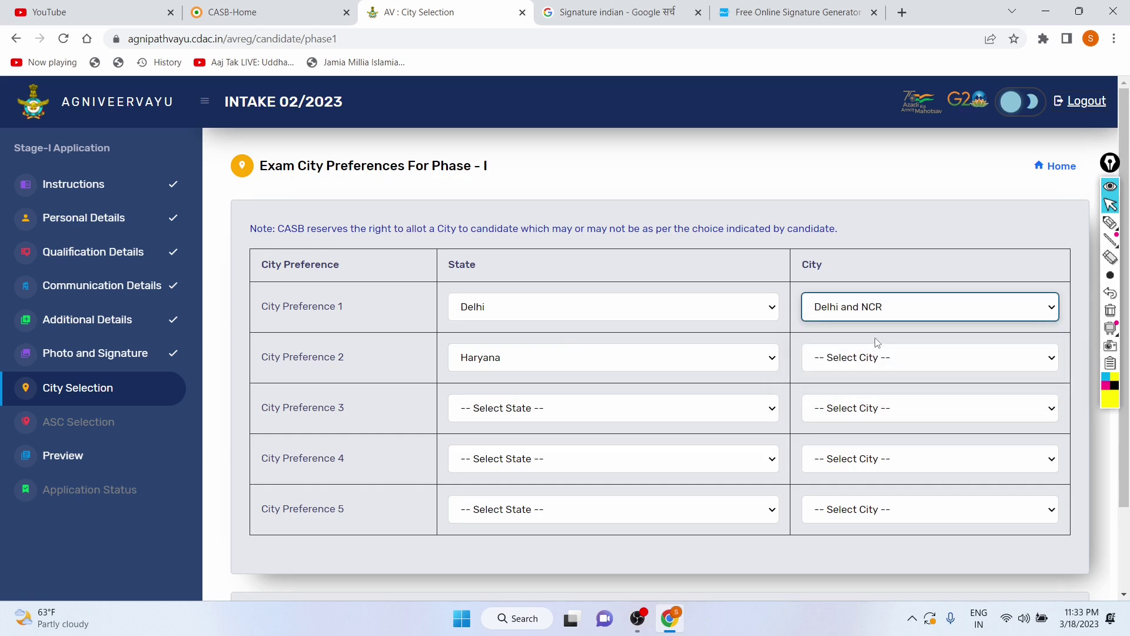
pyautogui.click(718, 367)
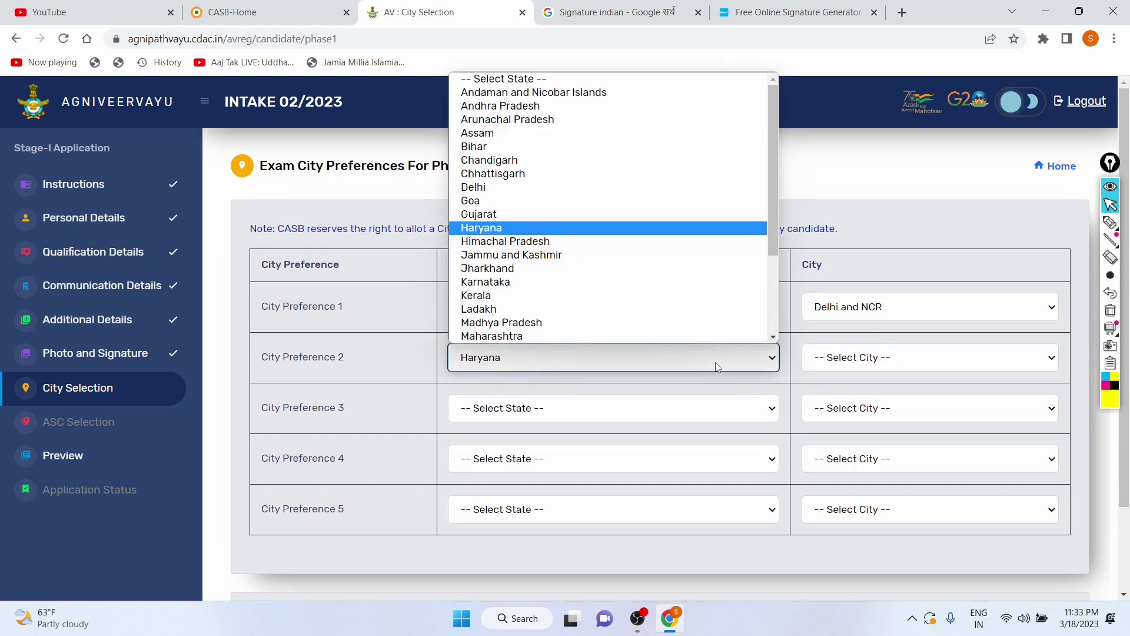
pyautogui.click(555, 188)
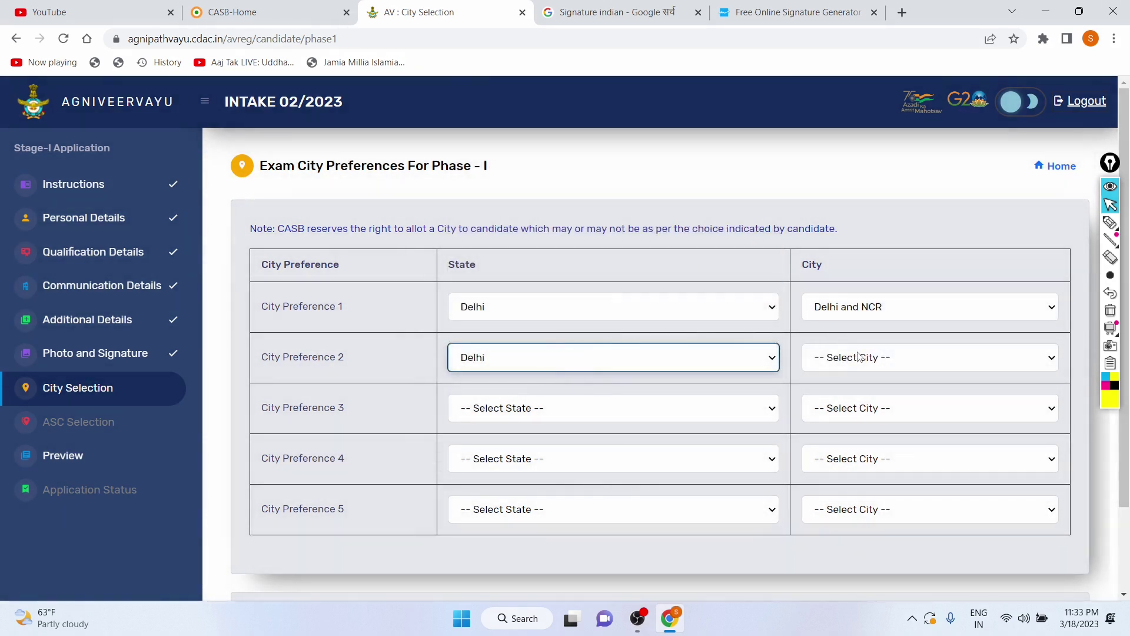
pyautogui.click(856, 356)
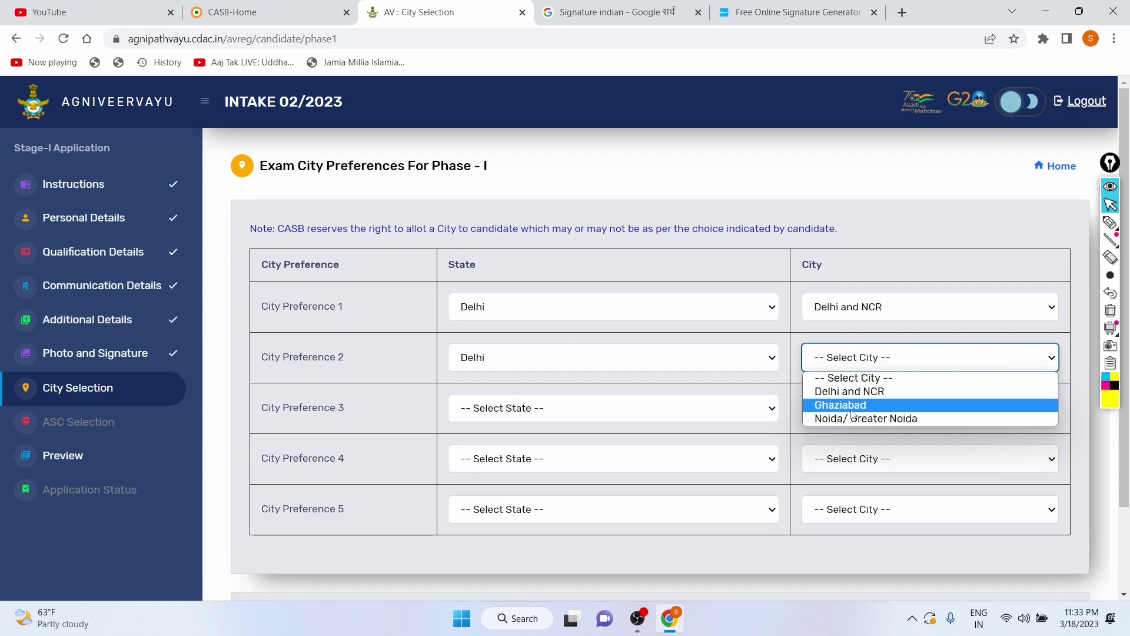
# Step: Set Preference 2's city to Noida/ Greater Noida and Preference 3 to Delhi / Ghaziabad
pyautogui.click(850, 420)
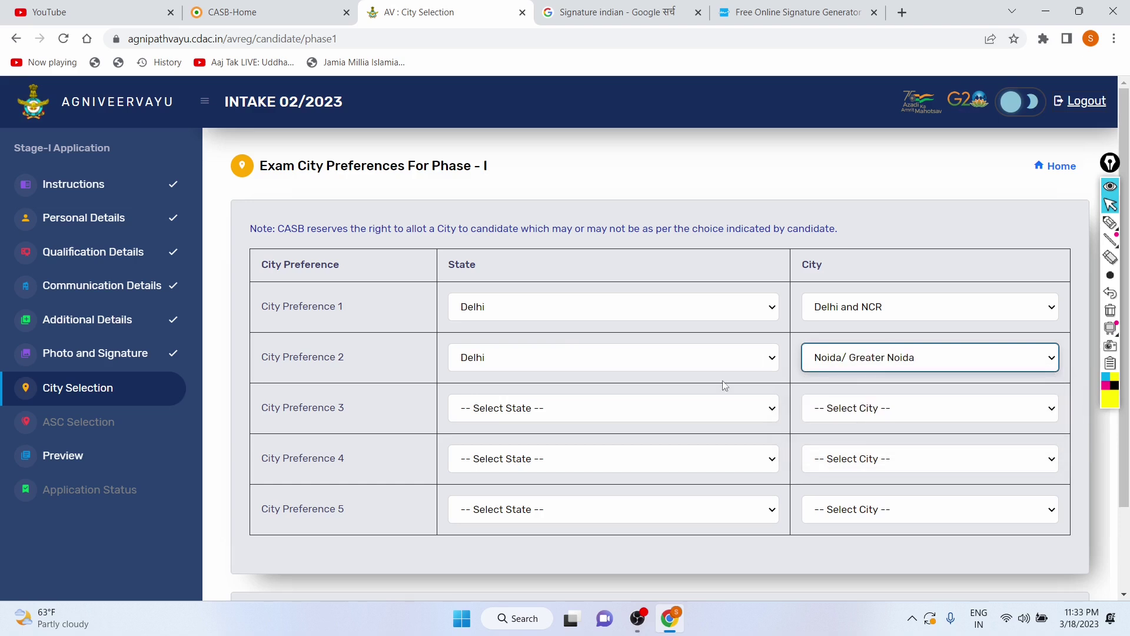
pyautogui.click(710, 420)
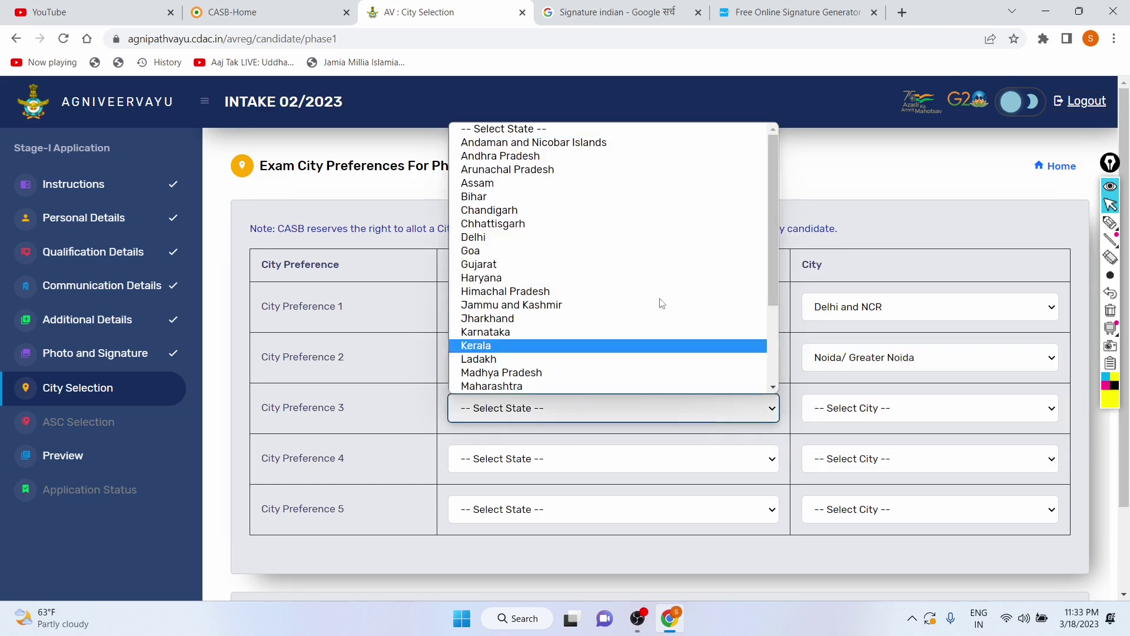
pyautogui.click(596, 238)
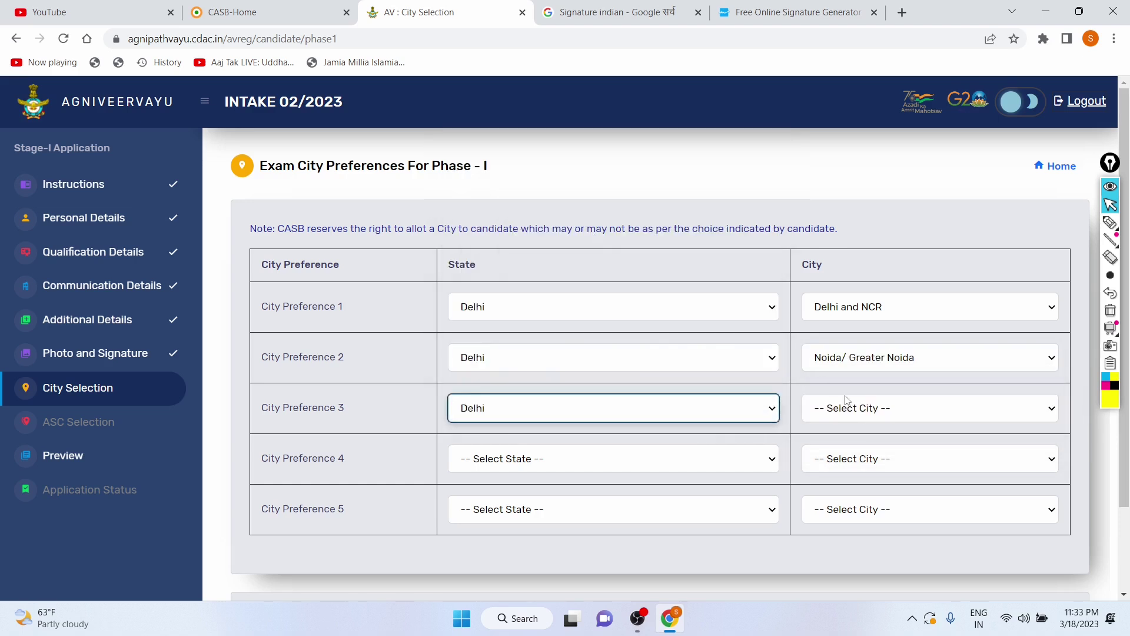
pyautogui.click(887, 411)
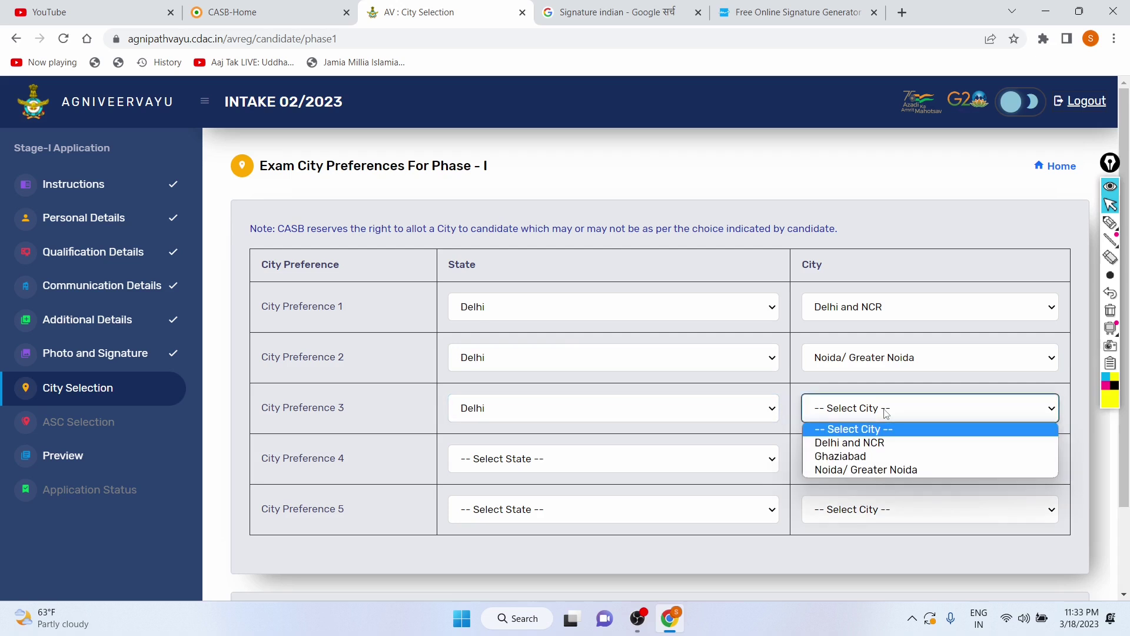
pyautogui.click(886, 457)
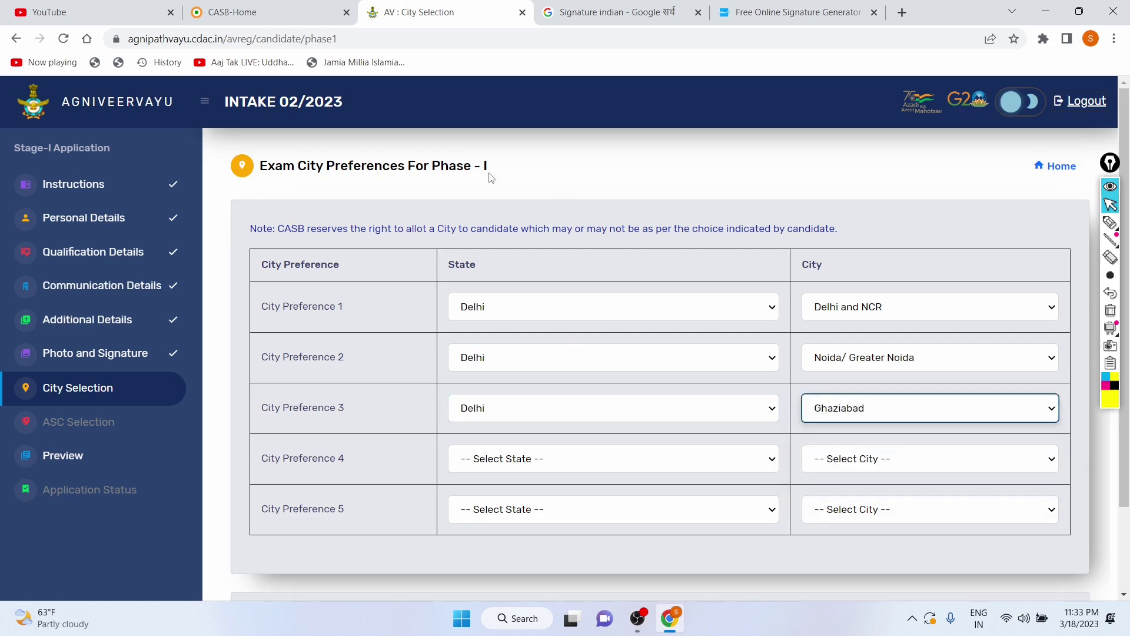
pyautogui.moveTo(61, 105); pyautogui.dragTo(169, 93)
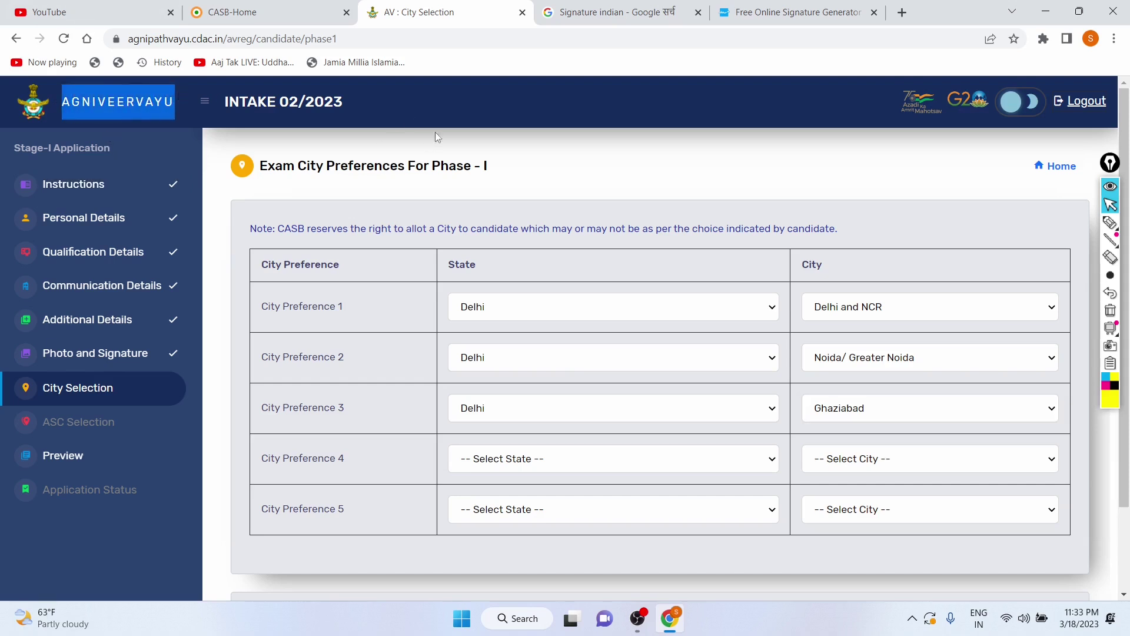
pyautogui.click(596, 184)
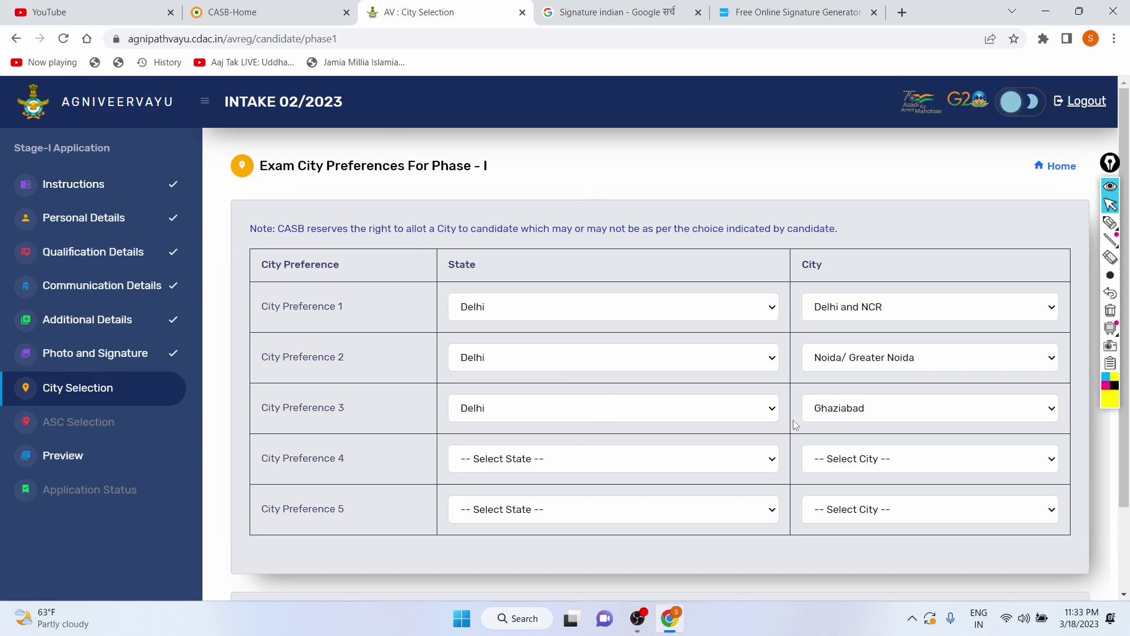
pyautogui.scroll(-1, 769, 416)
# Step: Set Preference 4 to Haryana / Faridabad and Preference 5 to Haryana / Ambala
pyautogui.click(604, 401)
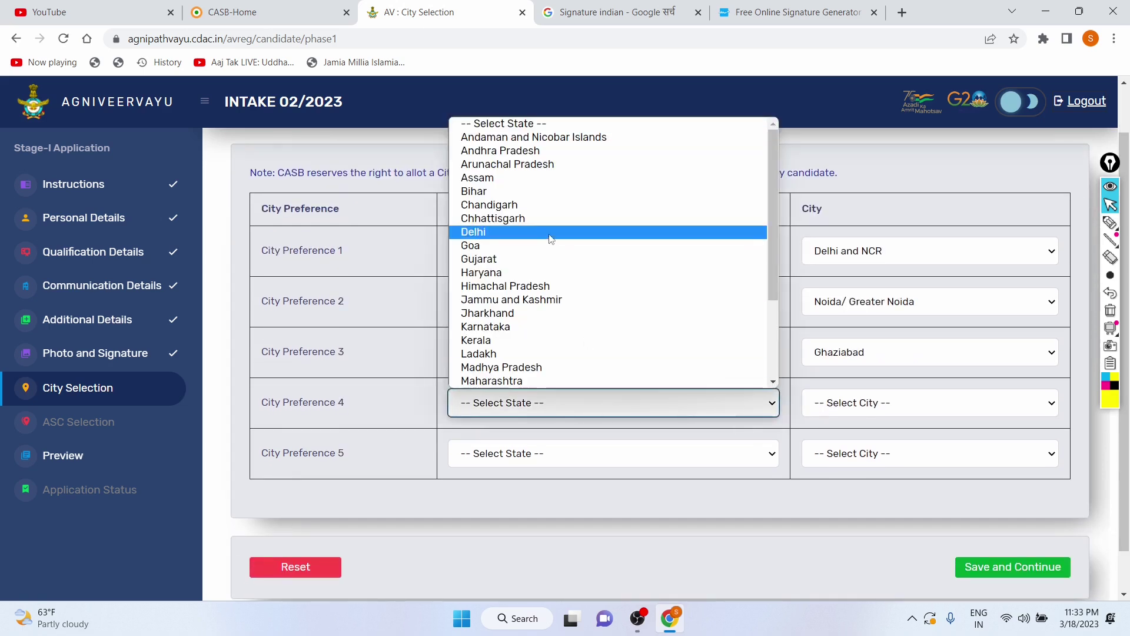
pyautogui.click(533, 279)
pyautogui.click(864, 403)
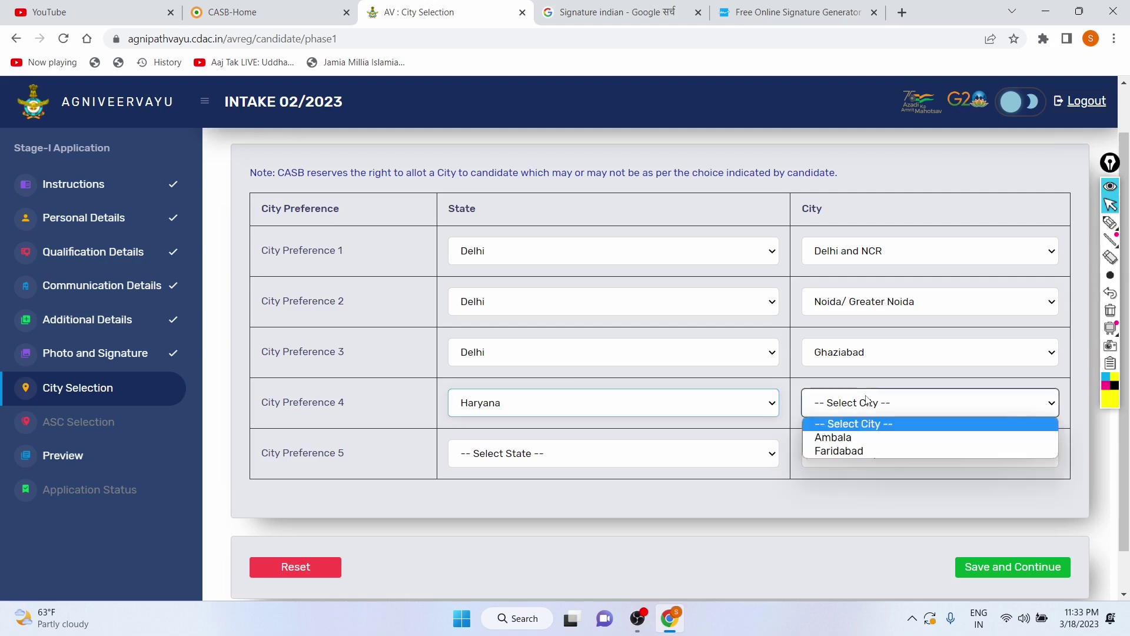
pyautogui.click(863, 450)
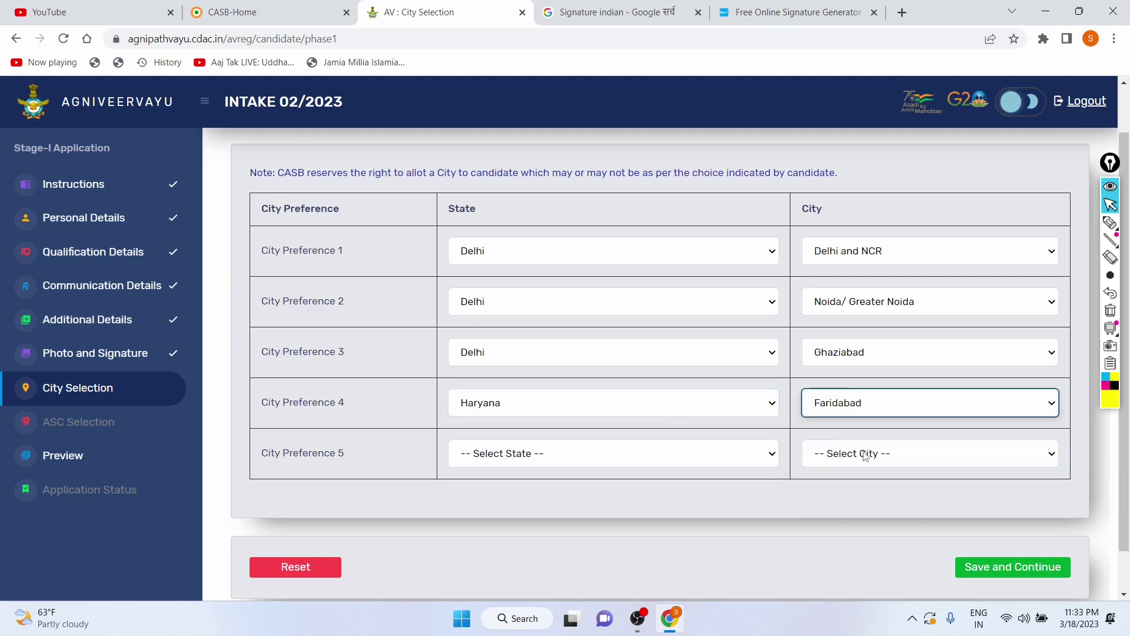
pyautogui.click(657, 459)
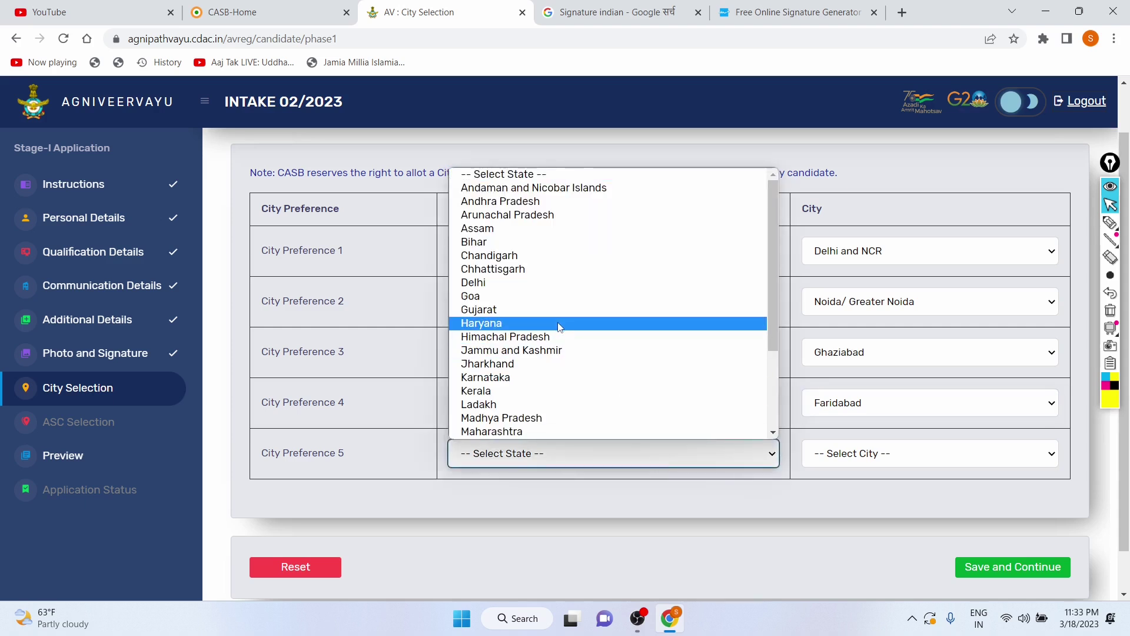
pyautogui.click(560, 323)
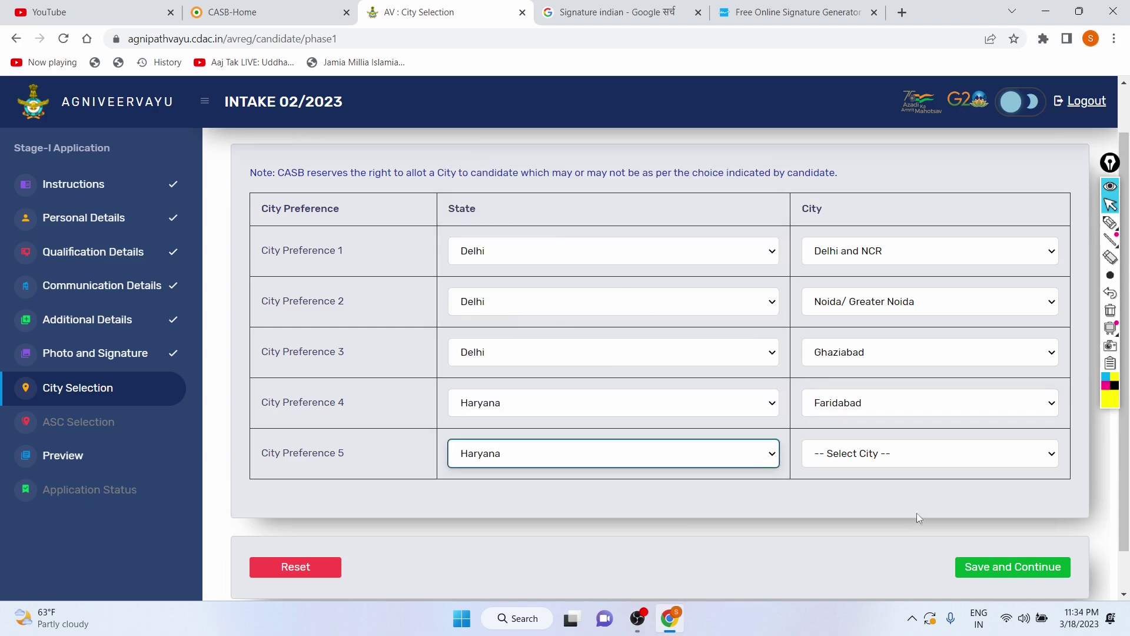
pyautogui.click(900, 457)
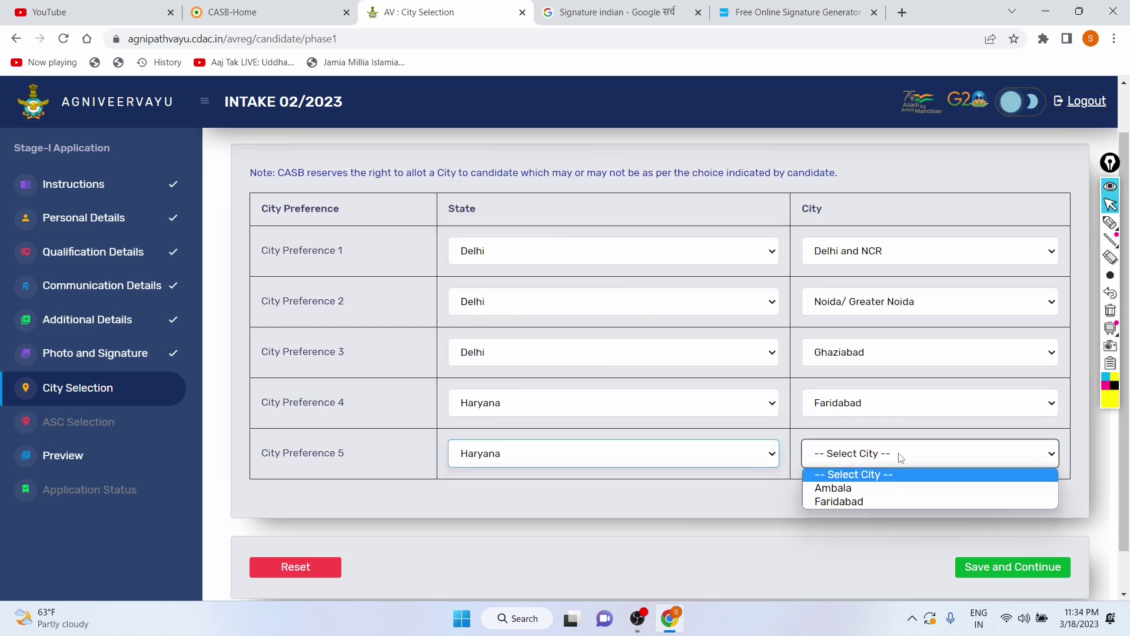
pyautogui.click(890, 494)
pyautogui.scroll(-1, 515, 258)
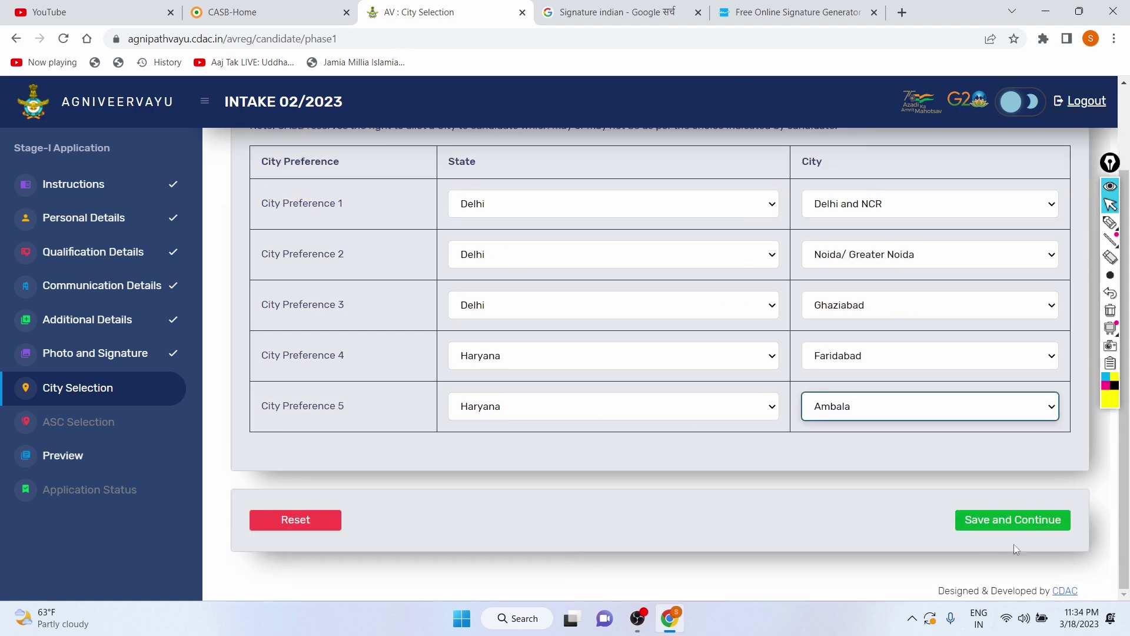
# Step: Save the exam city preferences and acknowledge the success message
pyautogui.click(1013, 522)
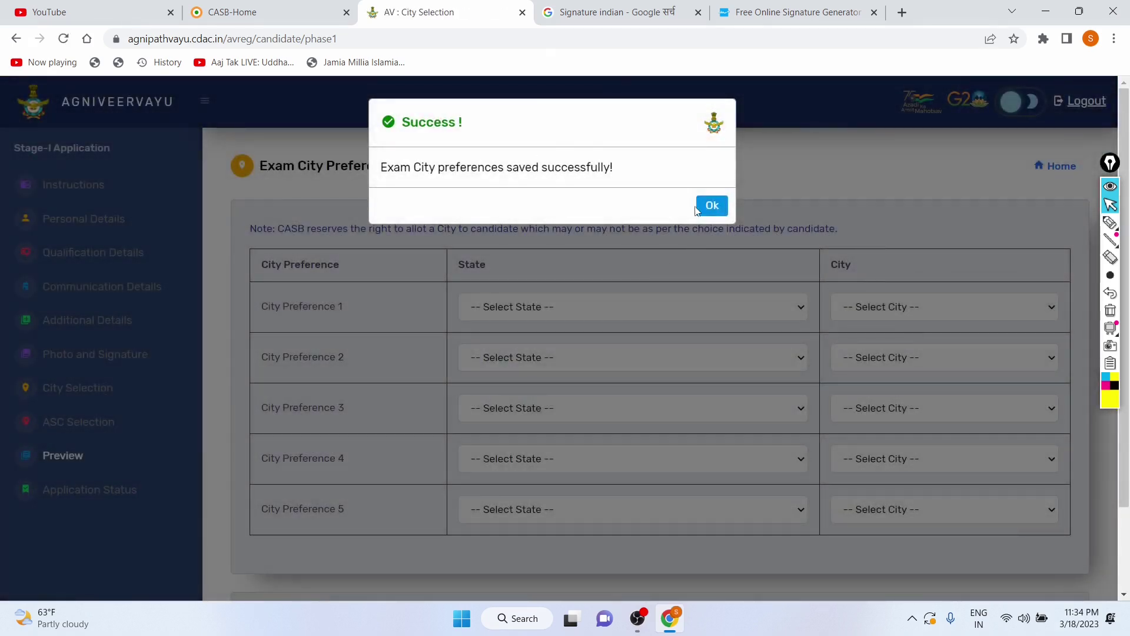
pyautogui.click(710, 205)
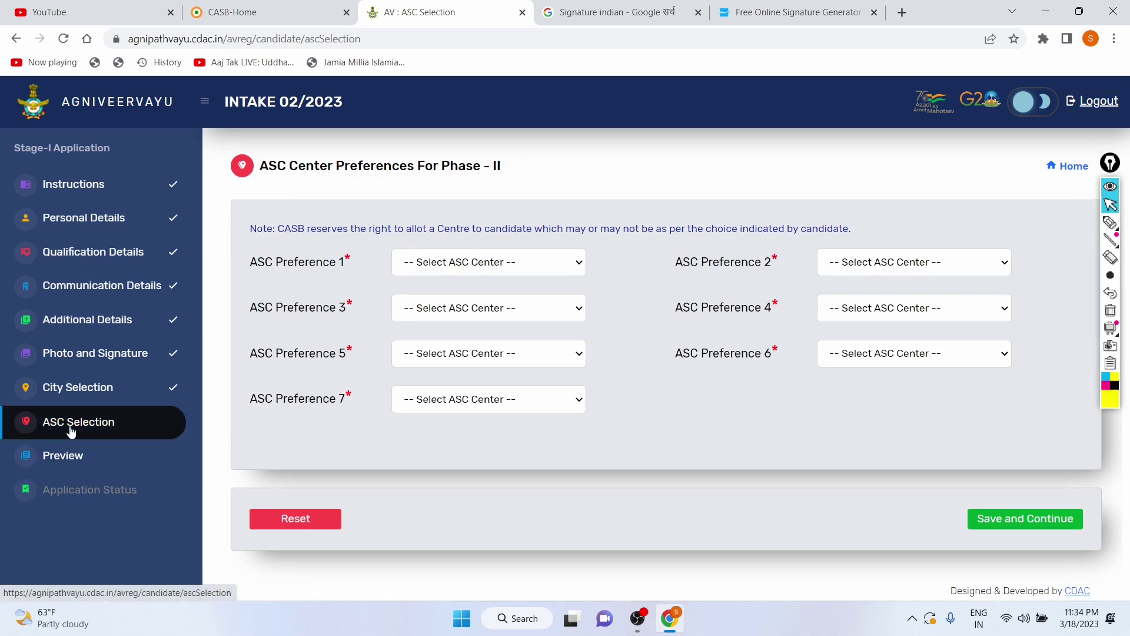
pyautogui.moveTo(306, 167); pyautogui.dragTo(518, 171)
pyautogui.click(520, 170)
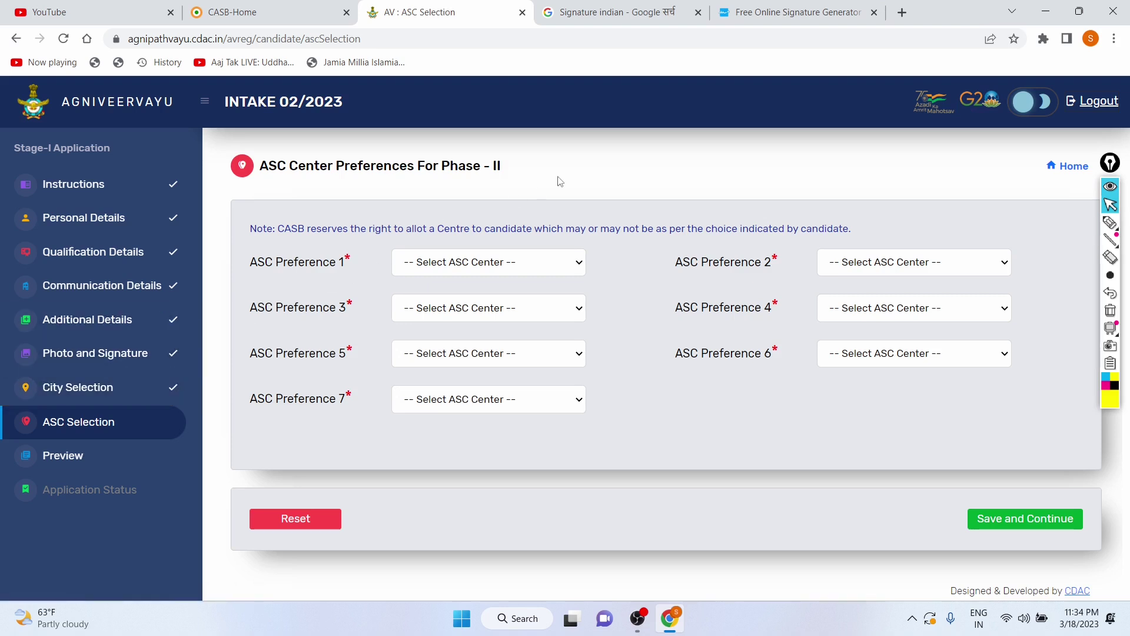
# Step: Set ASC Preferences 1, 3 and 5 to 1 ASC Ambala, 3 ASC Kanpur and 5 ASC Jodhpur
pyautogui.click(552, 264)
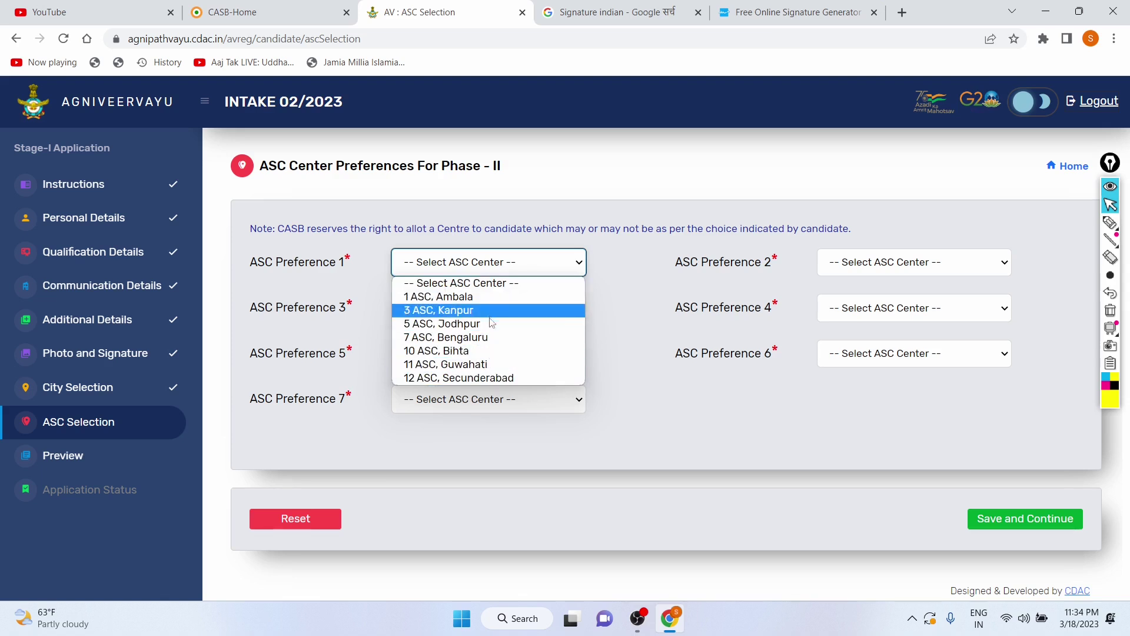
pyautogui.click(575, 151)
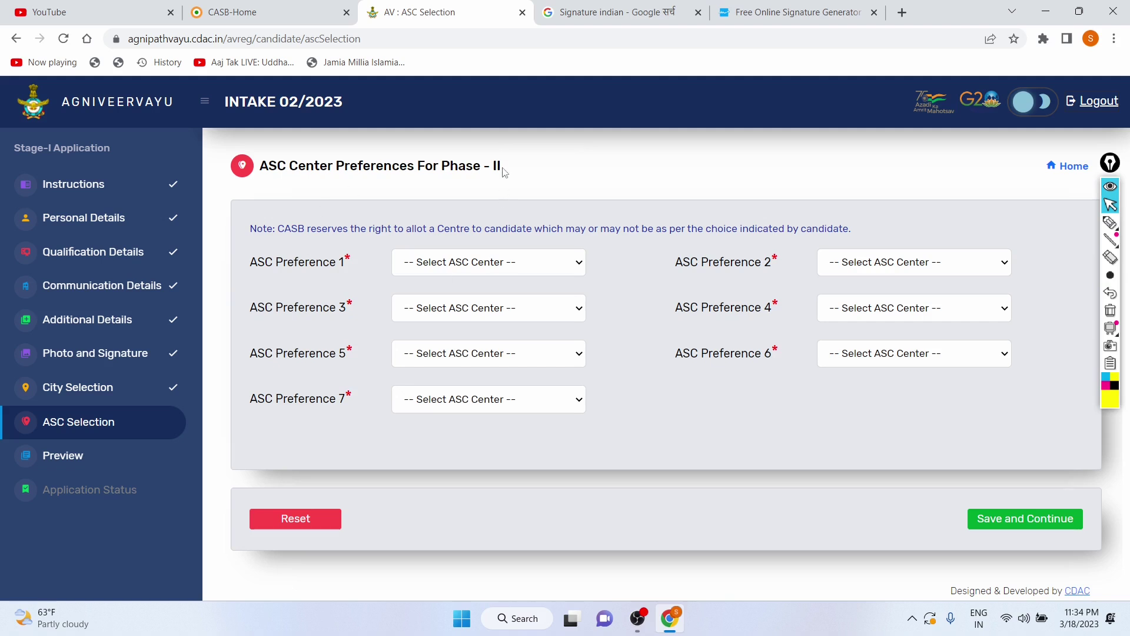
pyautogui.moveTo(503, 171); pyautogui.dragTo(269, 161)
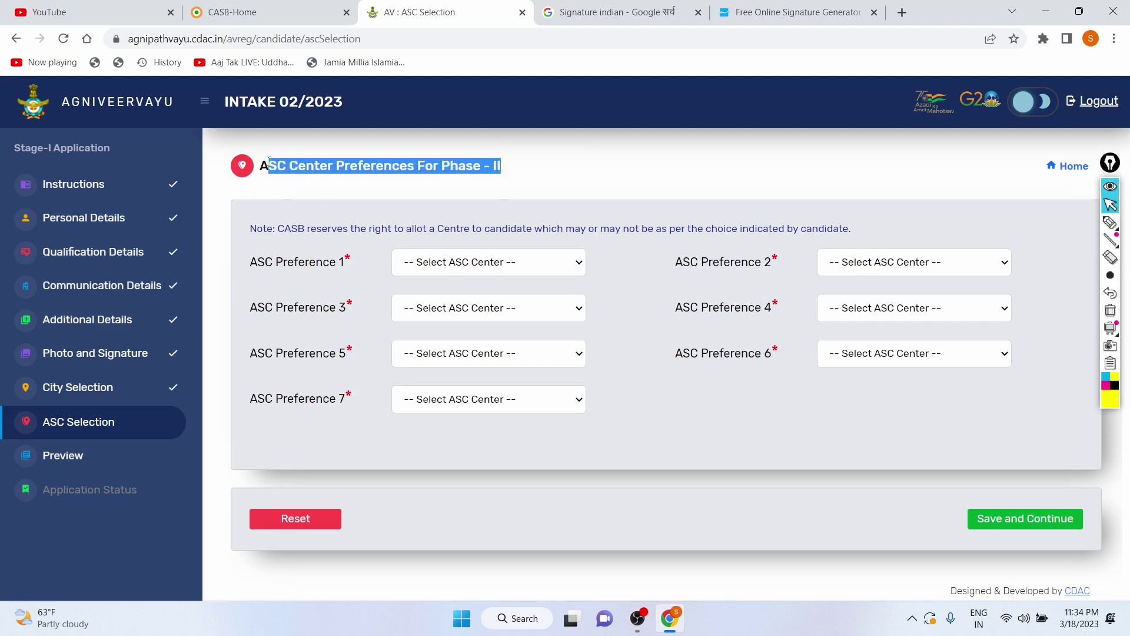
pyautogui.click(626, 153)
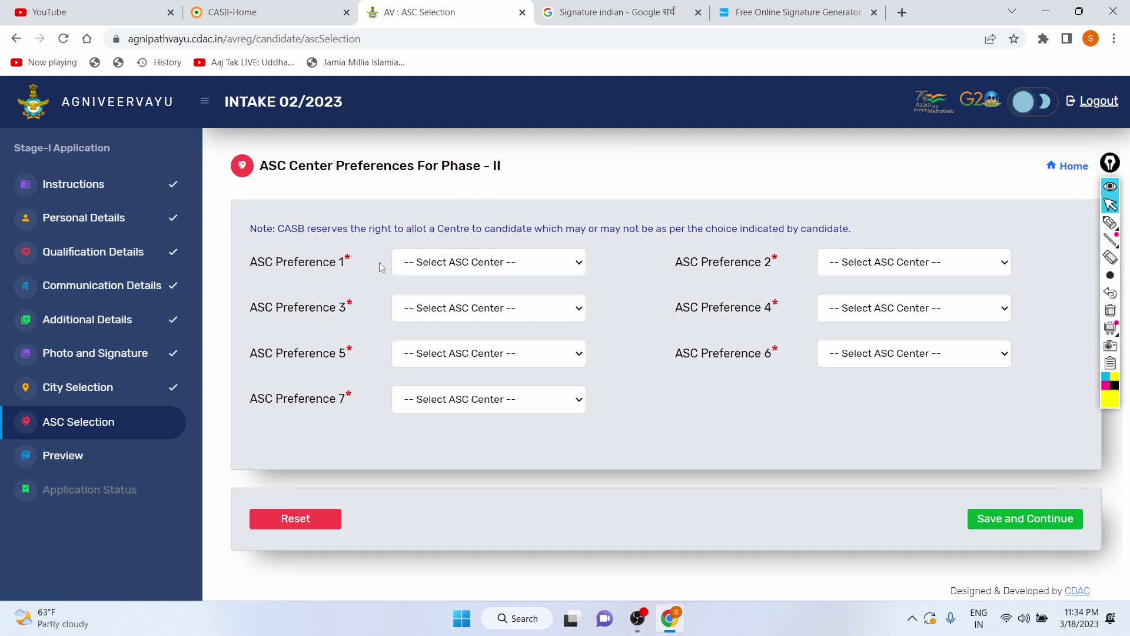
pyautogui.click(428, 263)
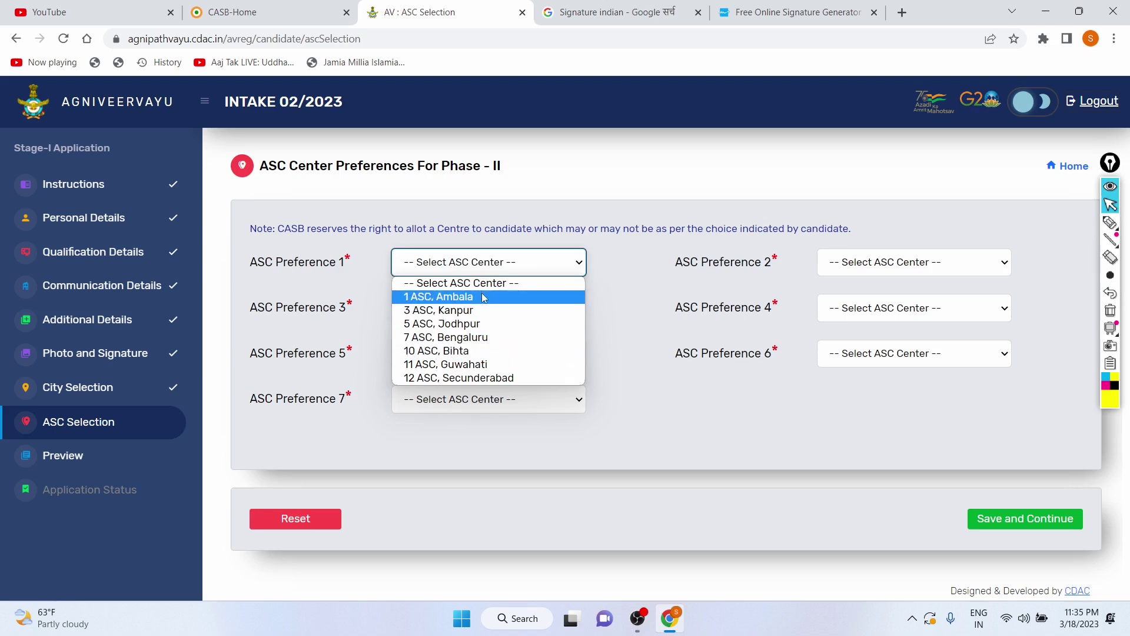
pyautogui.click(484, 298)
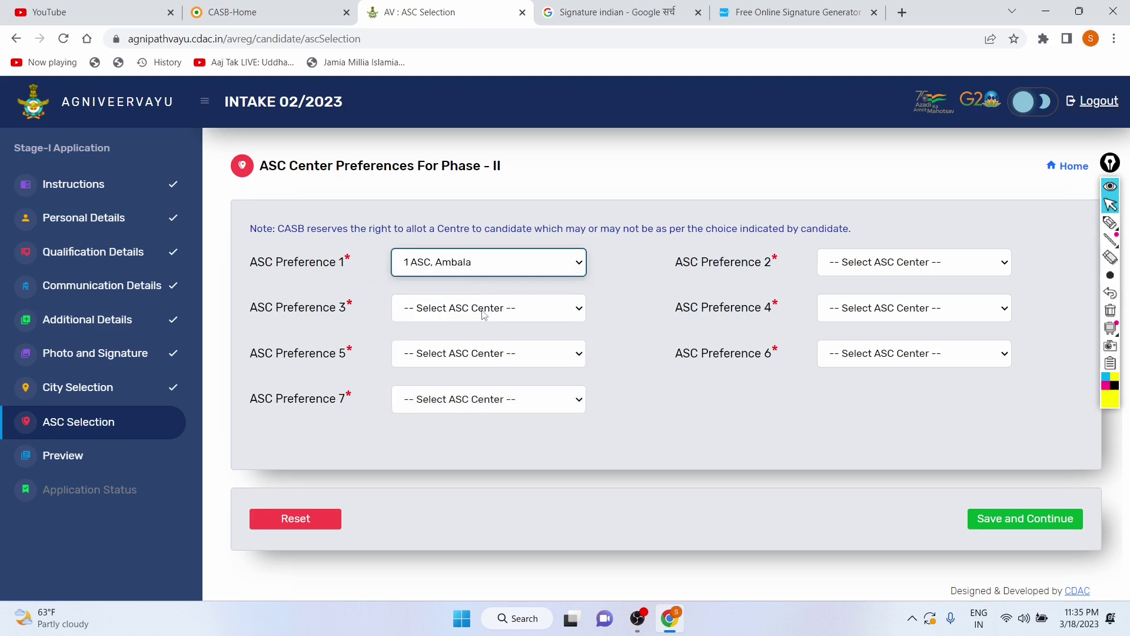
pyautogui.click(484, 311)
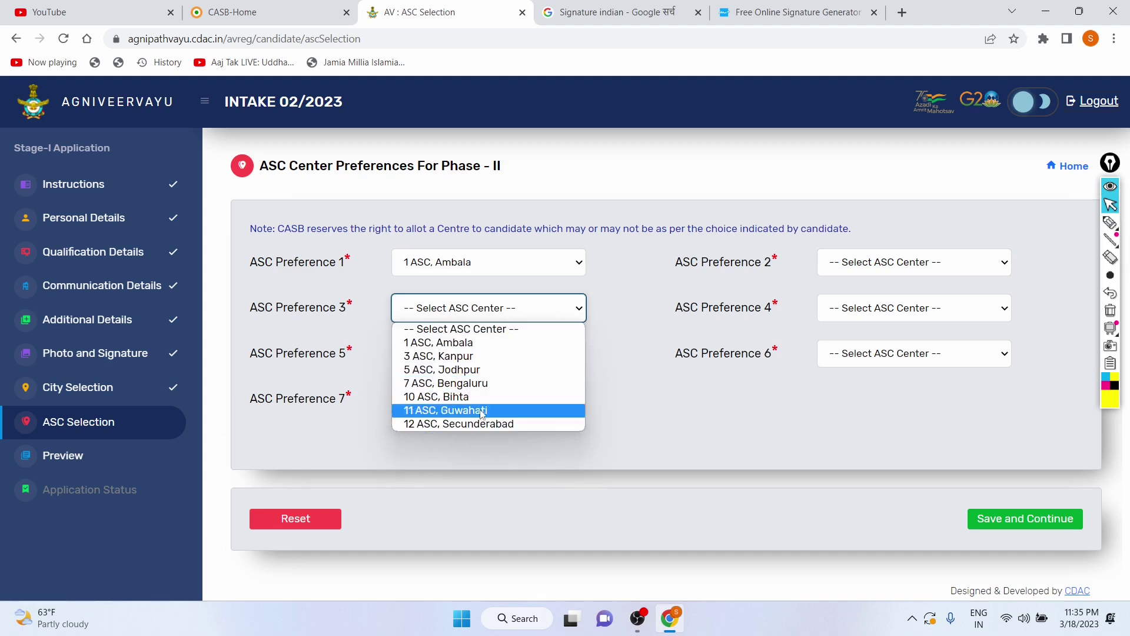
pyautogui.click(473, 356)
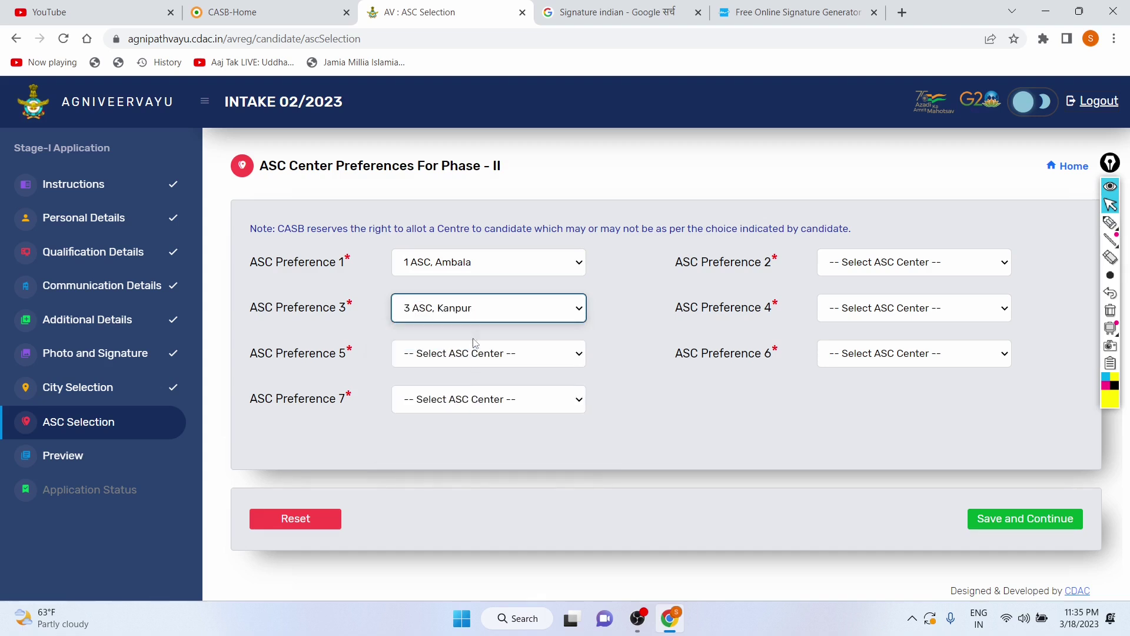
pyautogui.click(474, 358)
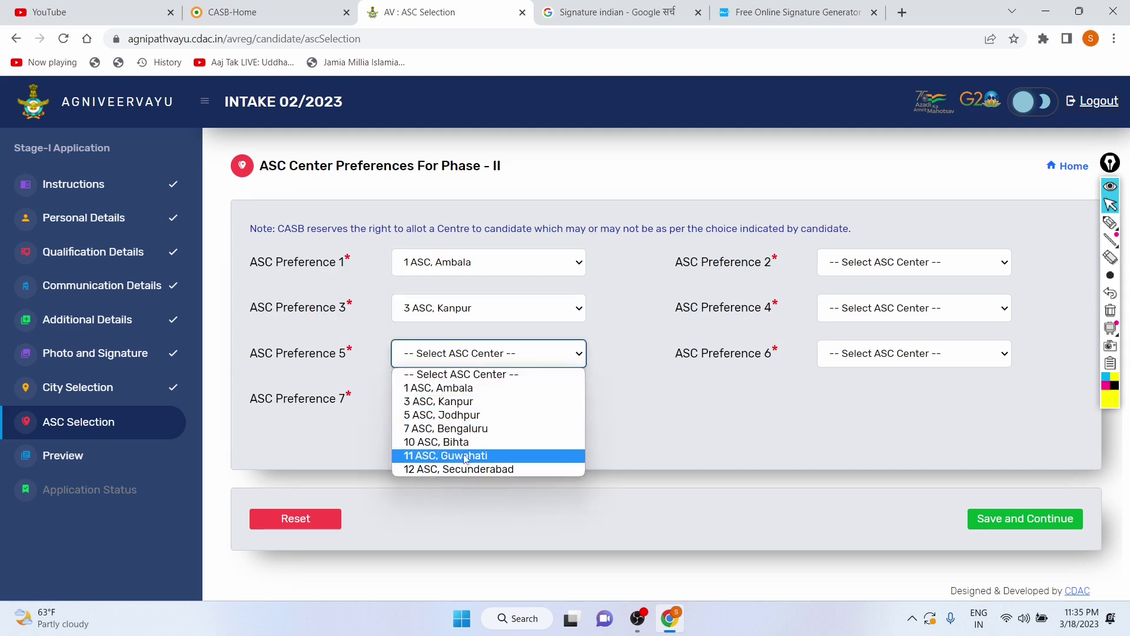
pyautogui.click(459, 415)
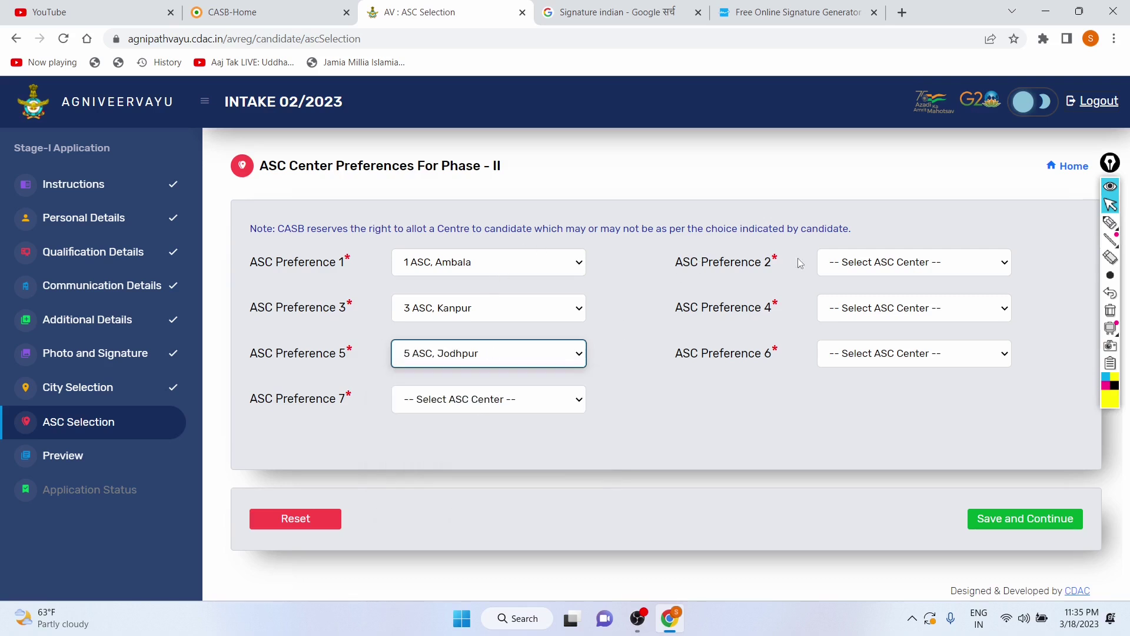
# Step: Set ASC Preferences 2–4 to 3 ASC Kanpur, 5 ASC Jodhpur and 10 ASC Bihta
pyautogui.click(880, 270)
pyautogui.click(871, 310)
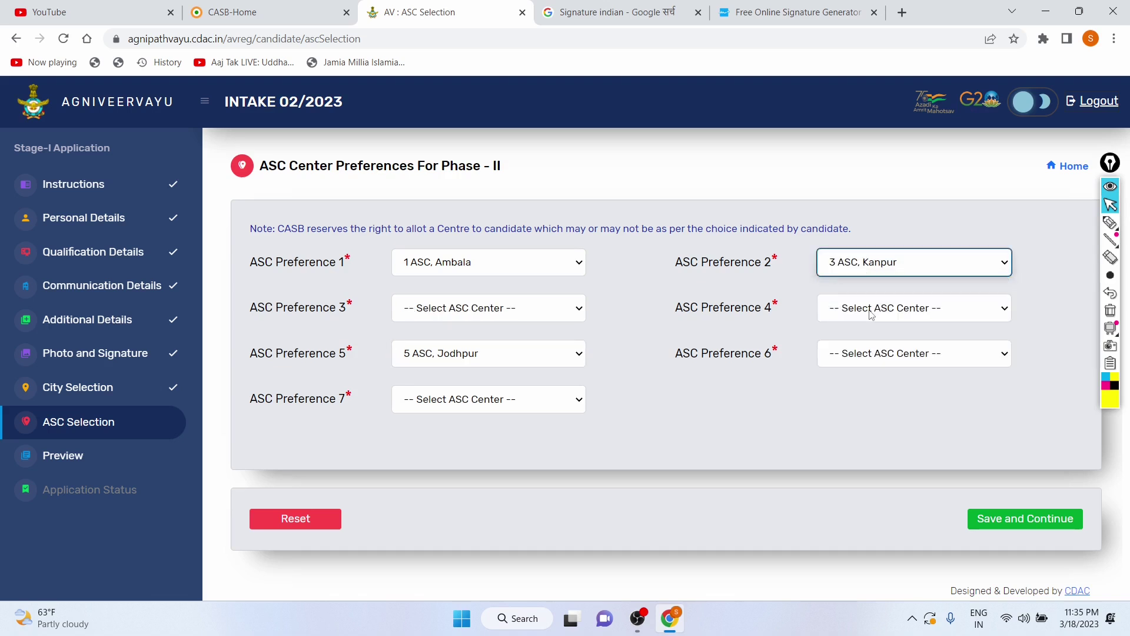
pyautogui.click(518, 311)
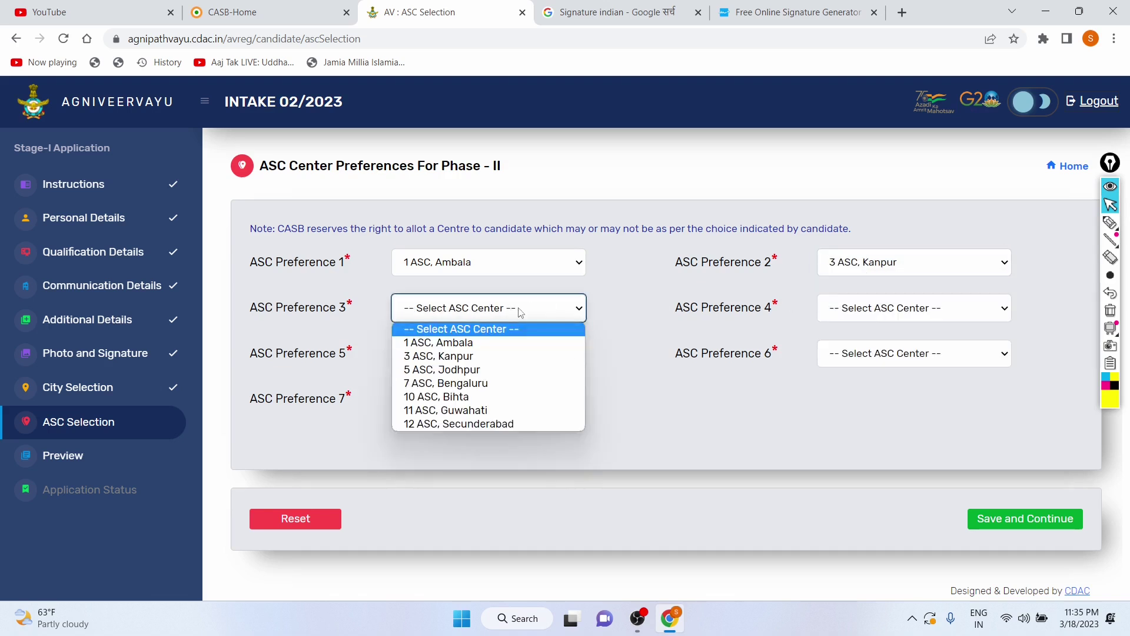
pyautogui.click(468, 374)
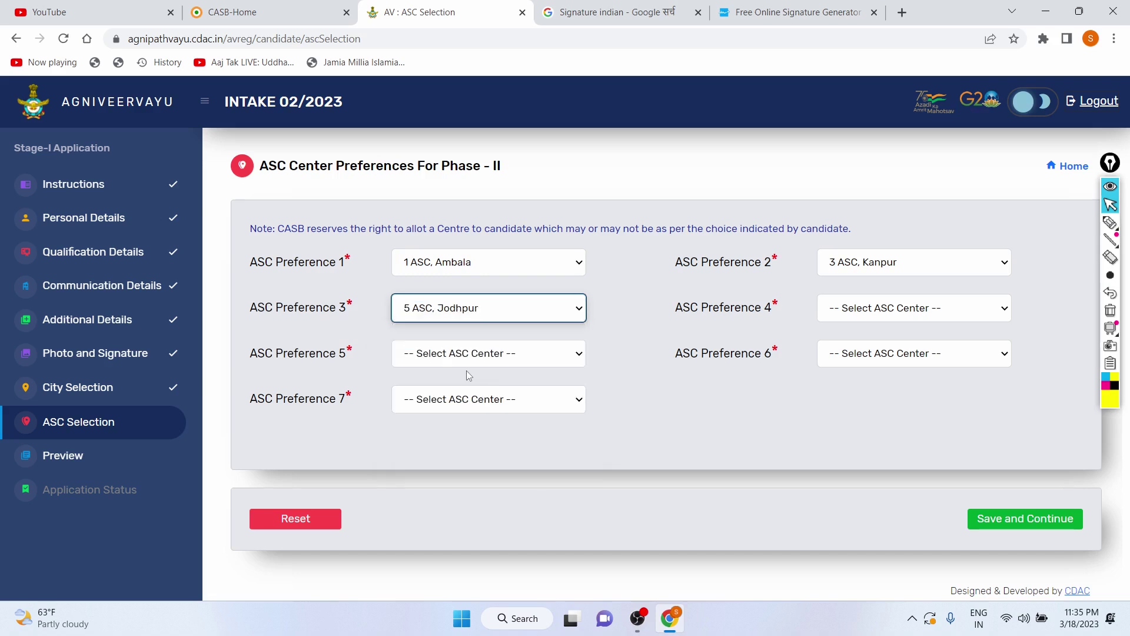
pyautogui.click(888, 311)
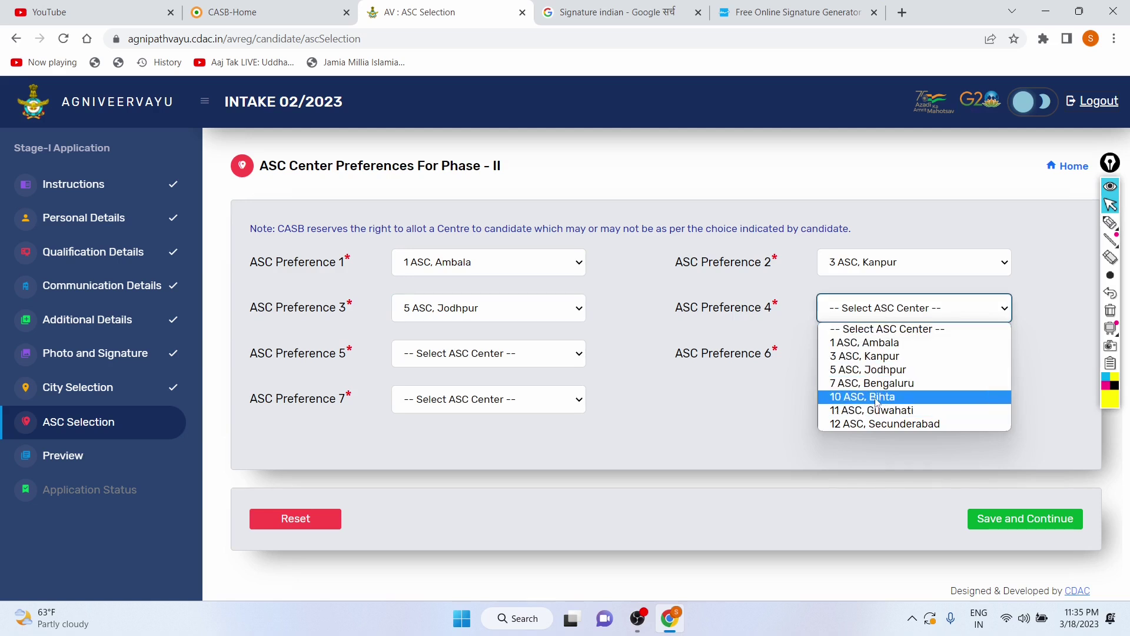
pyautogui.click(875, 400)
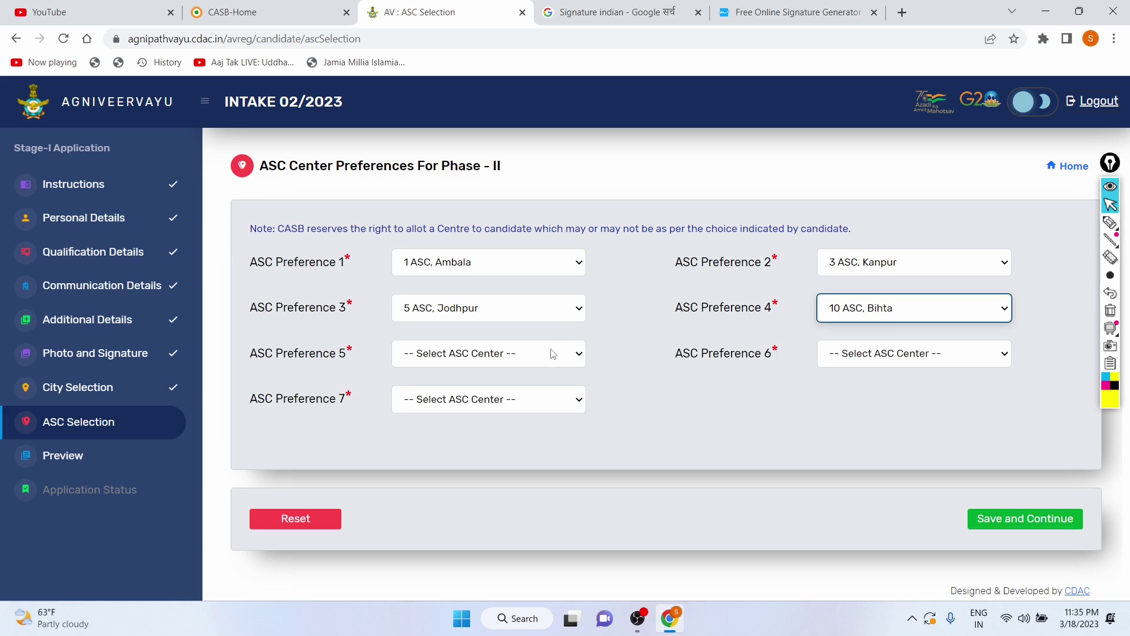
pyautogui.click(527, 357)
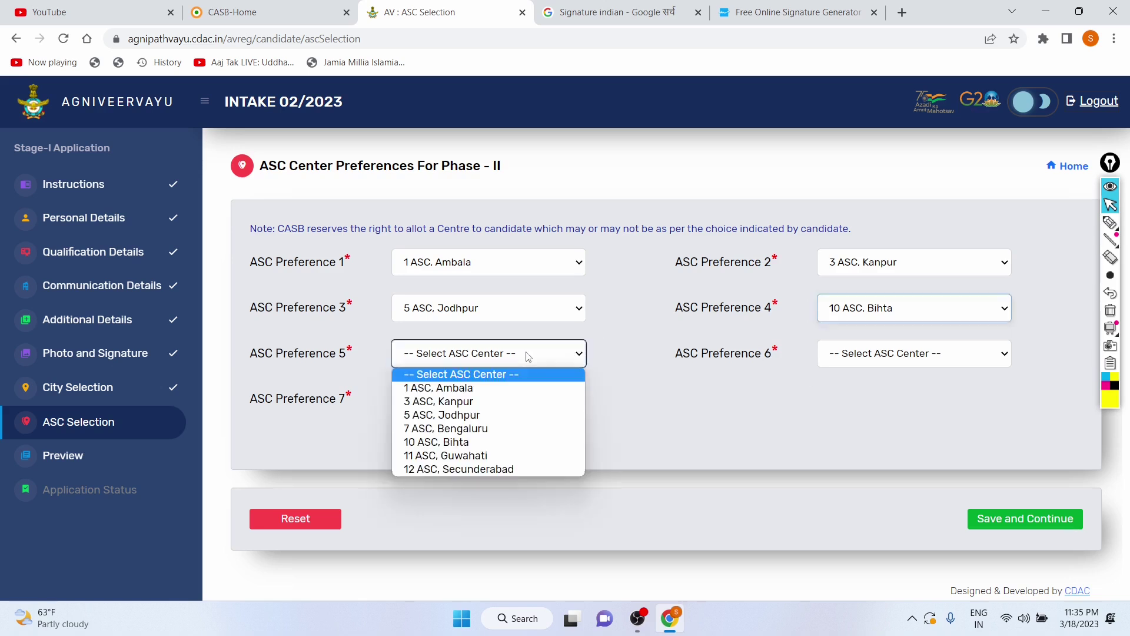
pyautogui.click(495, 447)
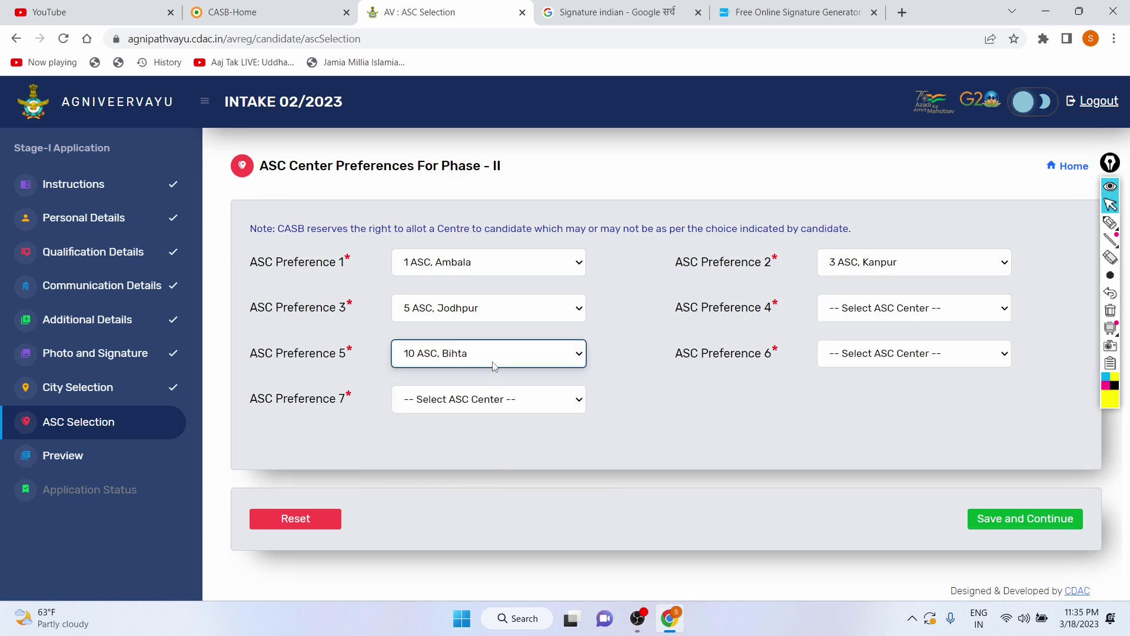
pyautogui.click(896, 311)
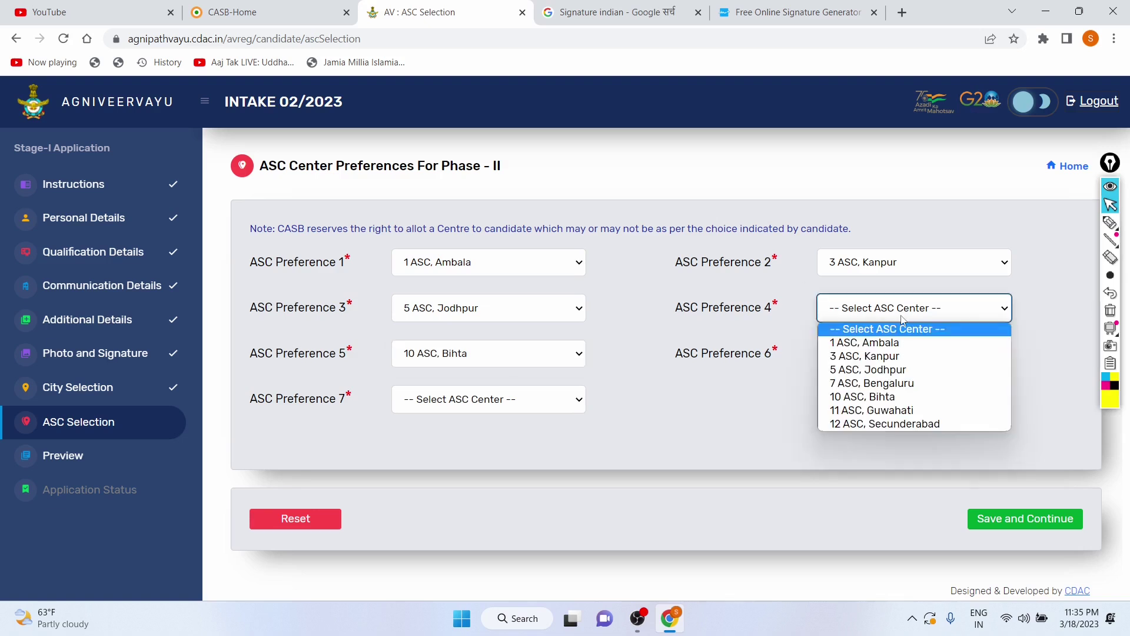
pyautogui.click(875, 398)
# Step: Set ASC Preferences 5–7 to 11 ASC Guwahati, 7 ASC Bengaluru and 12 ASC Secunderabad
pyautogui.click(537, 353)
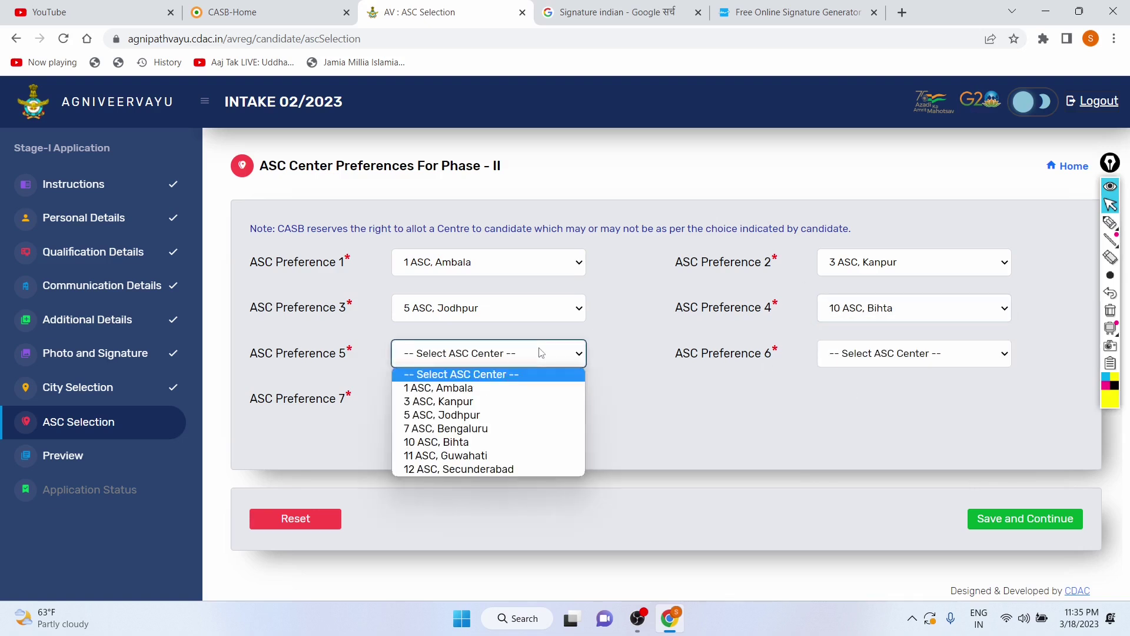
pyautogui.click(484, 454)
pyautogui.click(874, 351)
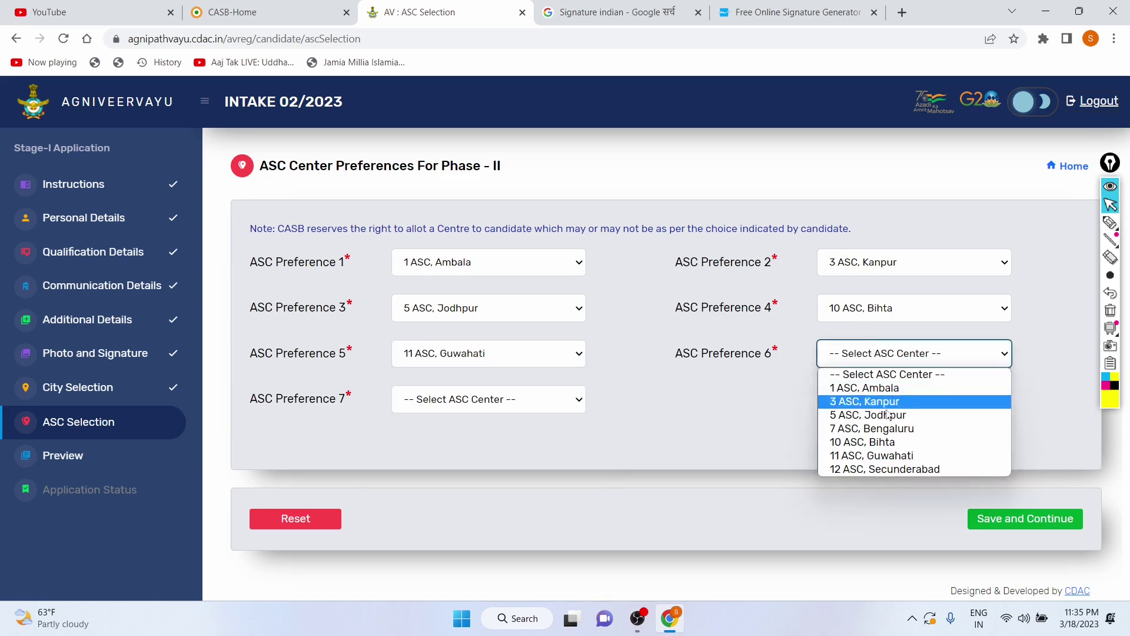
pyautogui.click(908, 434)
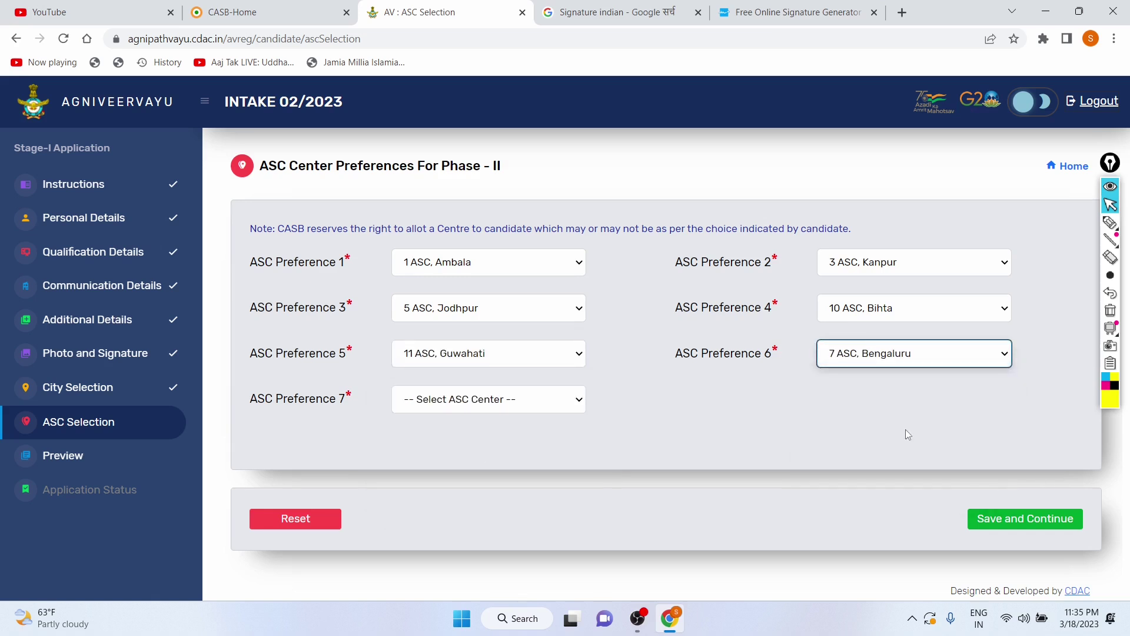
pyautogui.click(504, 399)
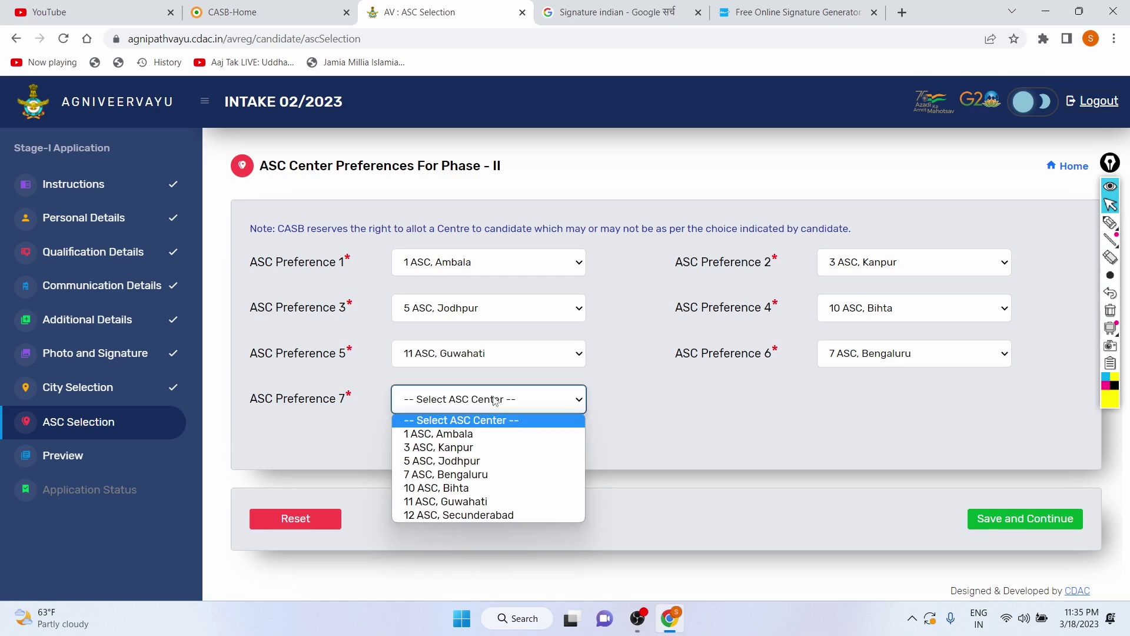
pyautogui.click(483, 513)
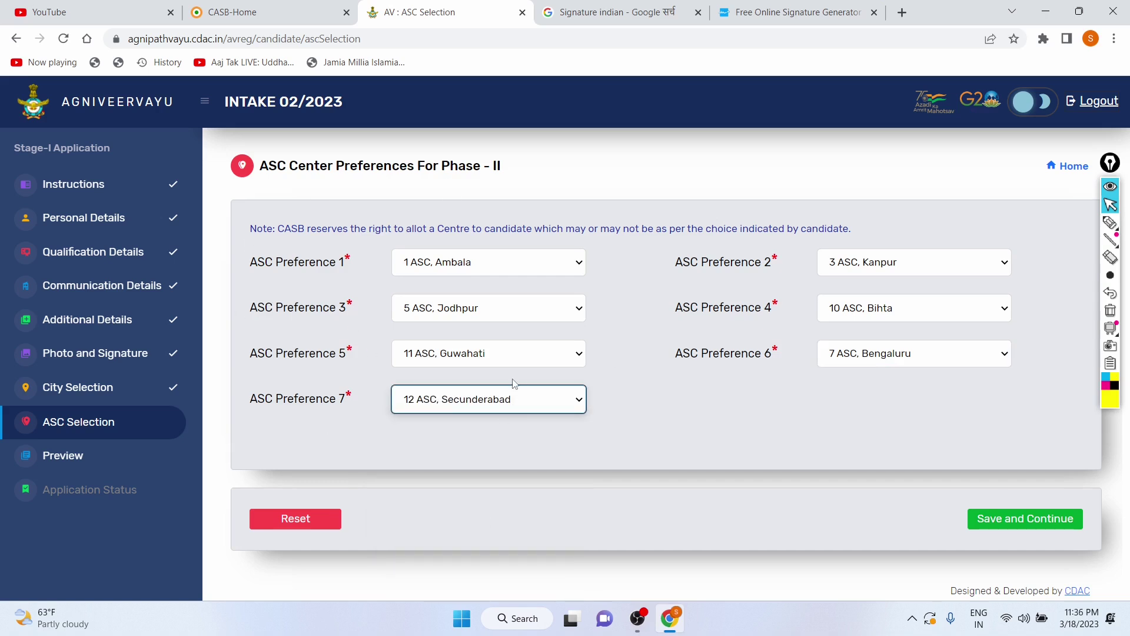
# Step: Save the ASC centre preferences and dismiss the success notice
pyautogui.click(1016, 521)
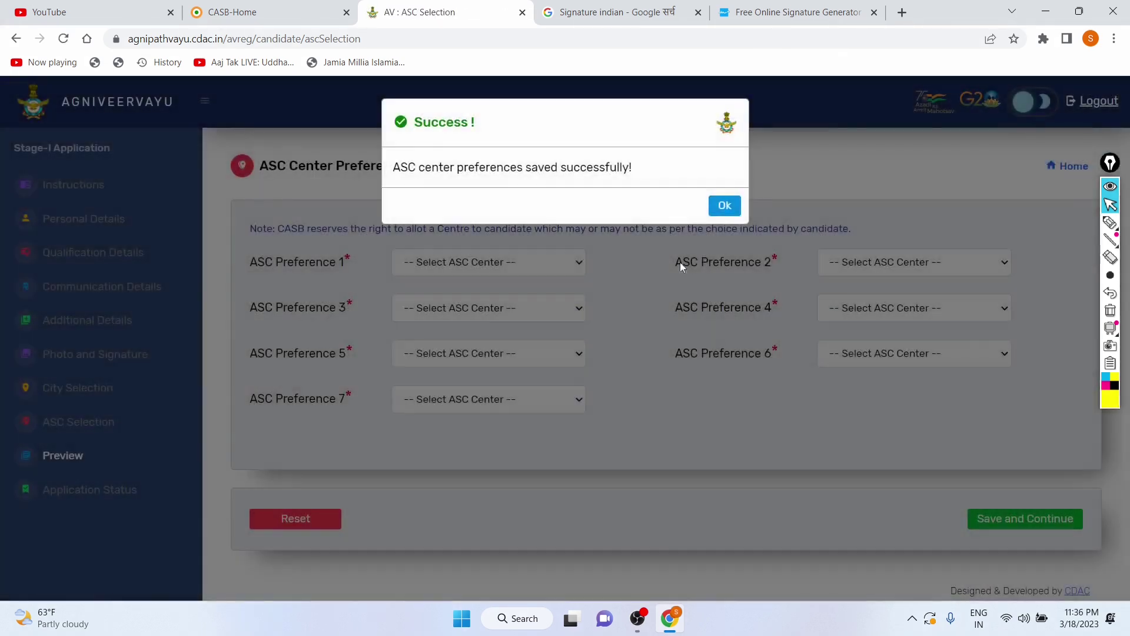
pyautogui.moveTo(401, 168); pyautogui.dragTo(692, 183)
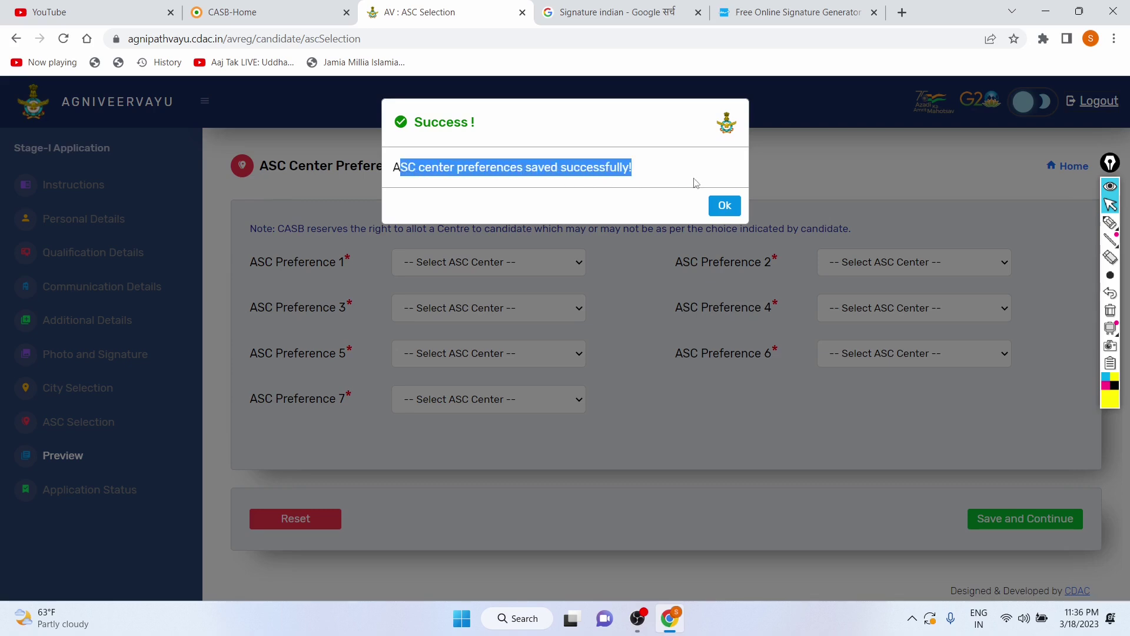
pyautogui.click(724, 205)
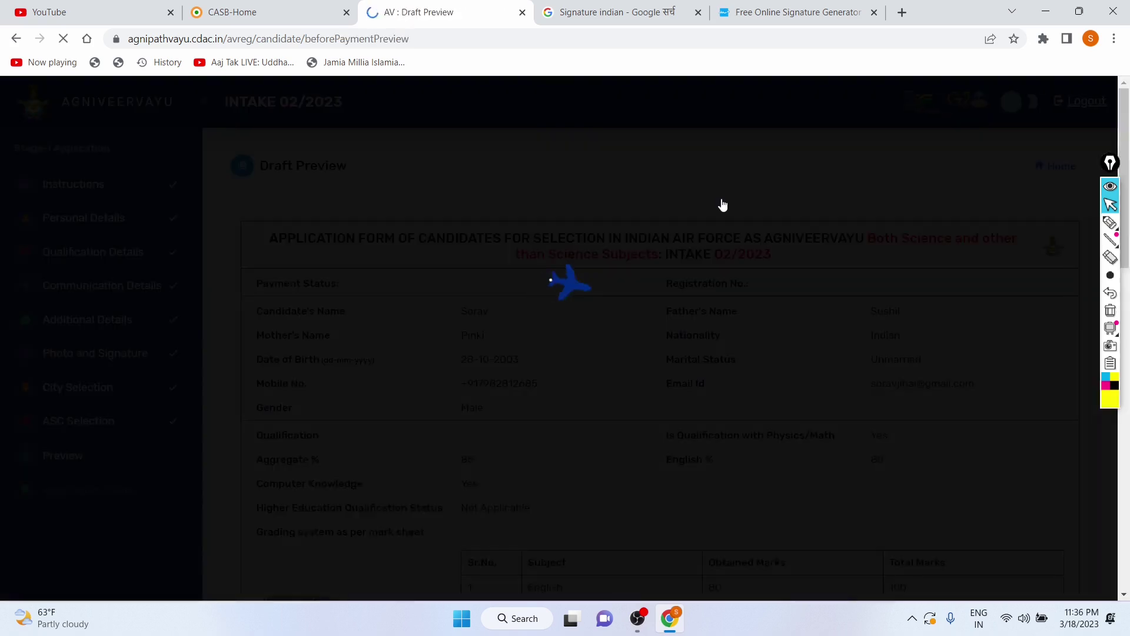
# Step: Scroll through the Intake 02/2023 Draft Preview and back to the form heading
pyautogui.scroll(-4, 424, 247)
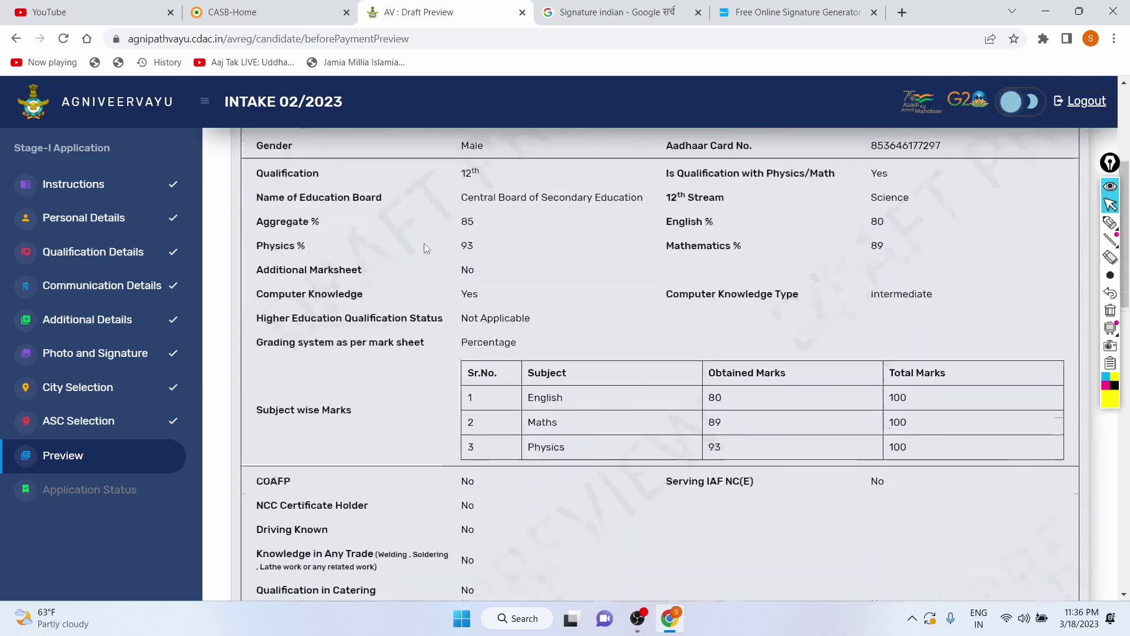
pyautogui.scroll(-15, 424, 242)
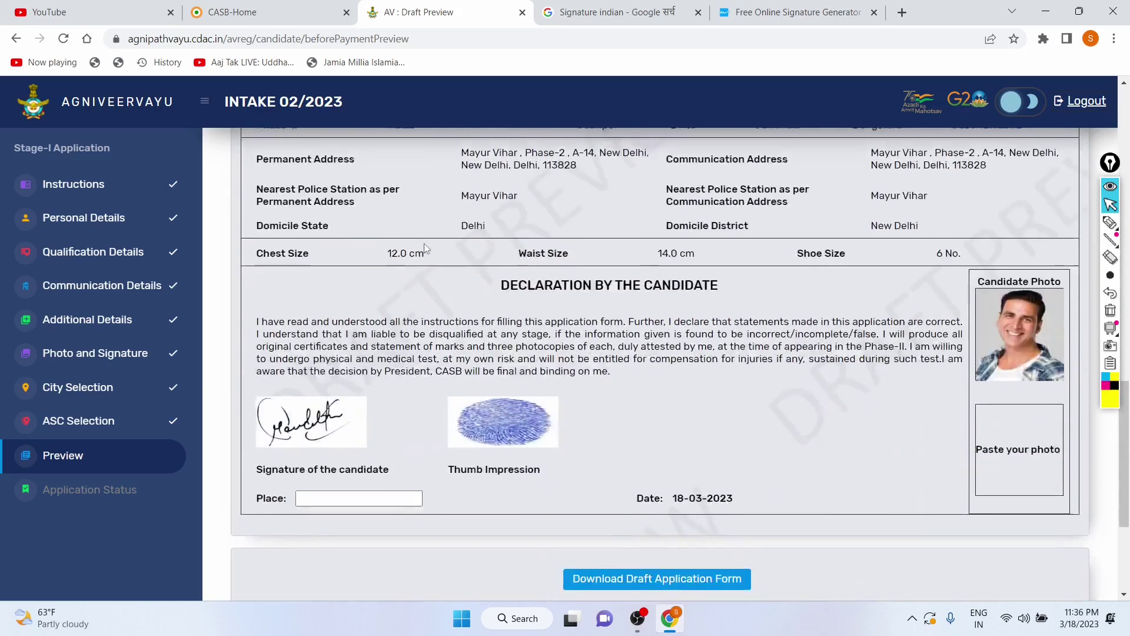
pyautogui.scroll(-4, 424, 243)
pyautogui.scroll(15, 424, 242)
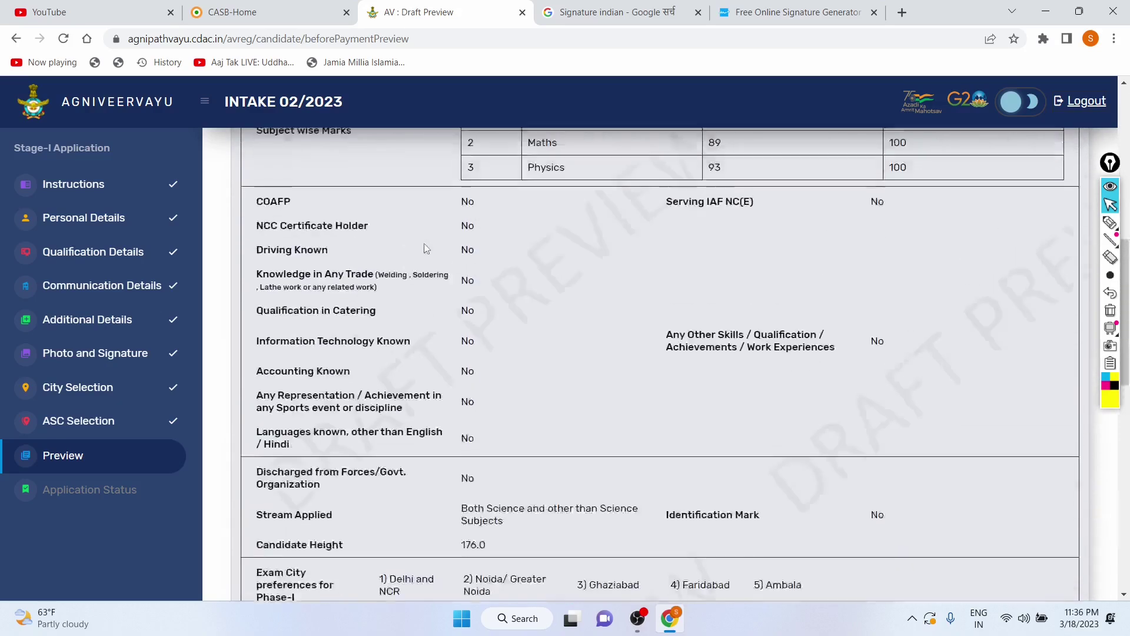
pyautogui.scroll(10, 423, 246)
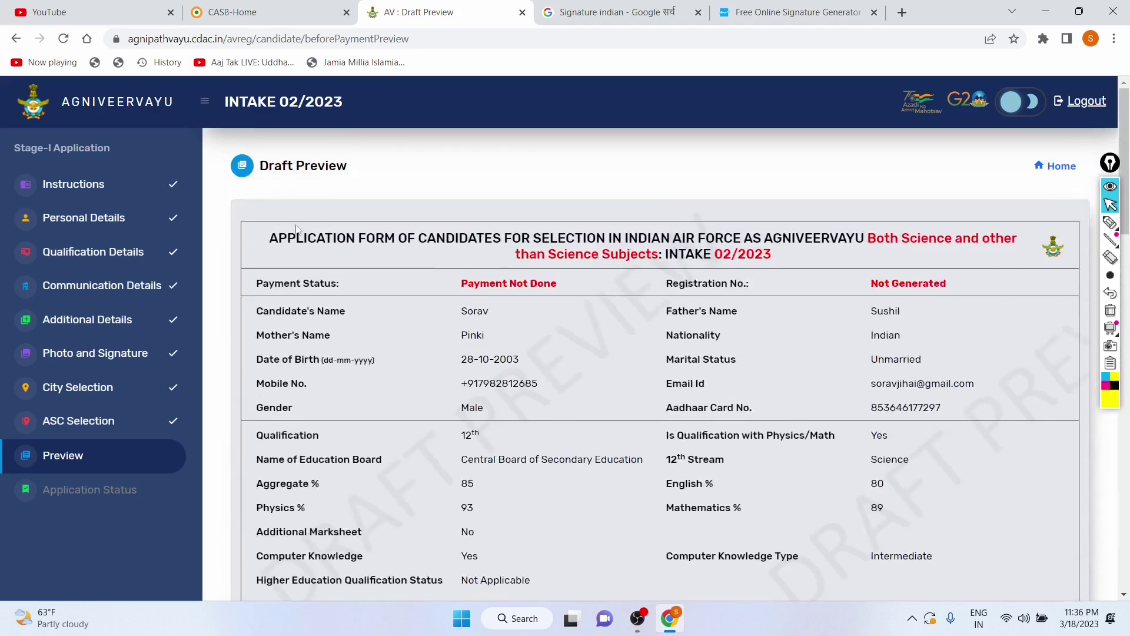
pyautogui.moveTo(264, 238); pyautogui.dragTo(724, 274)
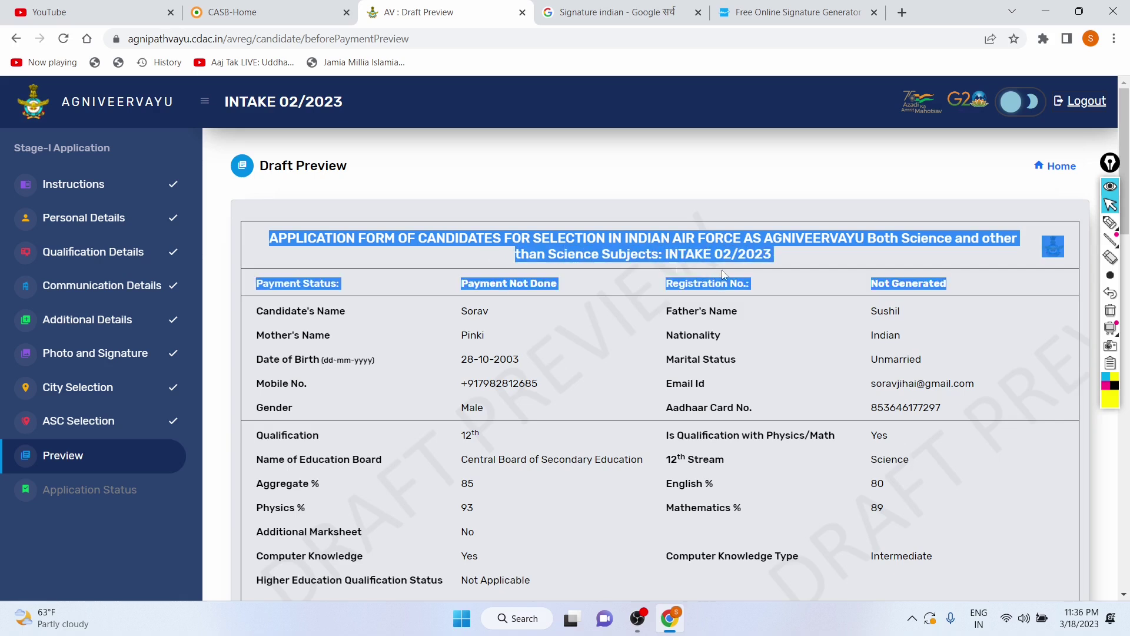
pyautogui.click(789, 259)
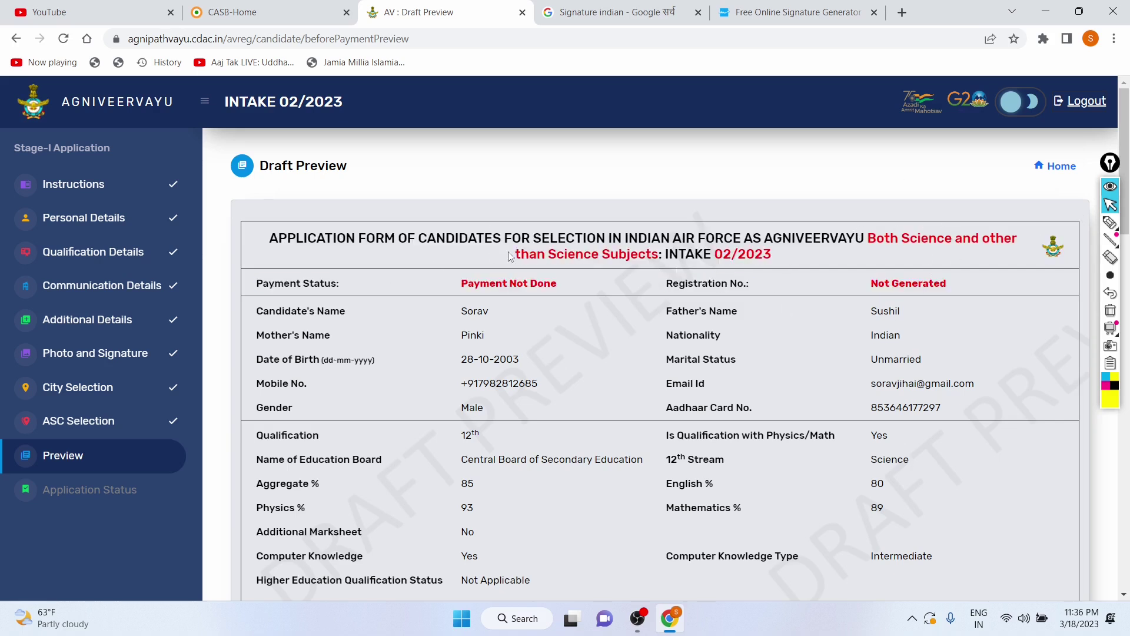
pyautogui.moveTo(512, 259); pyautogui.dragTo(809, 255)
pyautogui.click(810, 253)
pyautogui.scroll(-2, 520, 359)
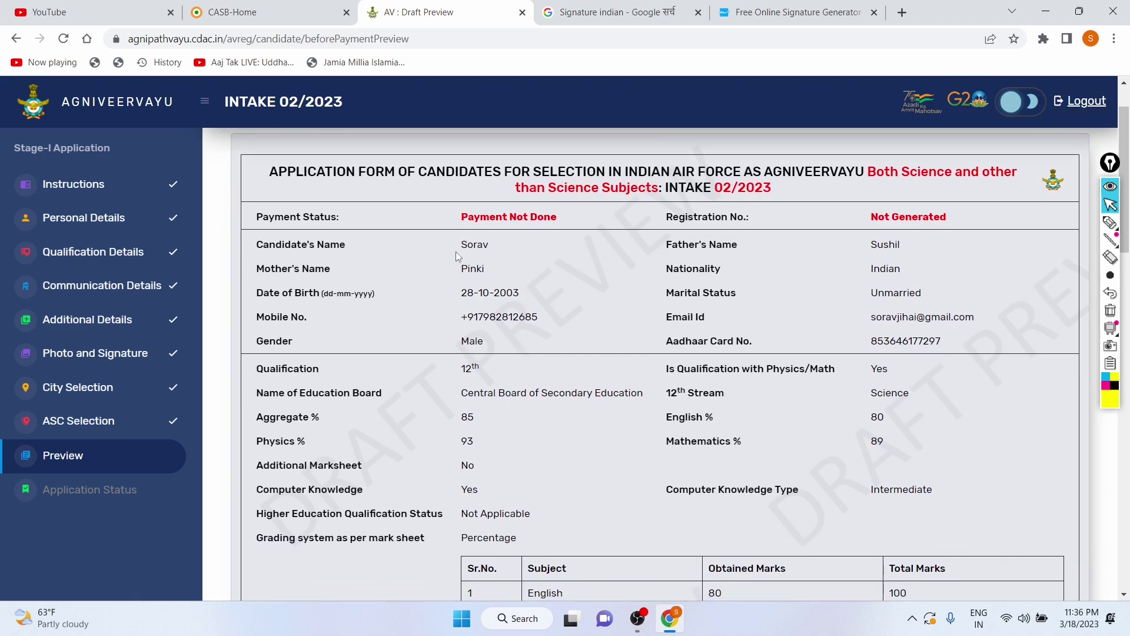
pyautogui.moveTo(460, 243); pyautogui.dragTo(524, 349)
pyautogui.click(600, 293)
pyautogui.moveTo(475, 216); pyautogui.dragTo(560, 229)
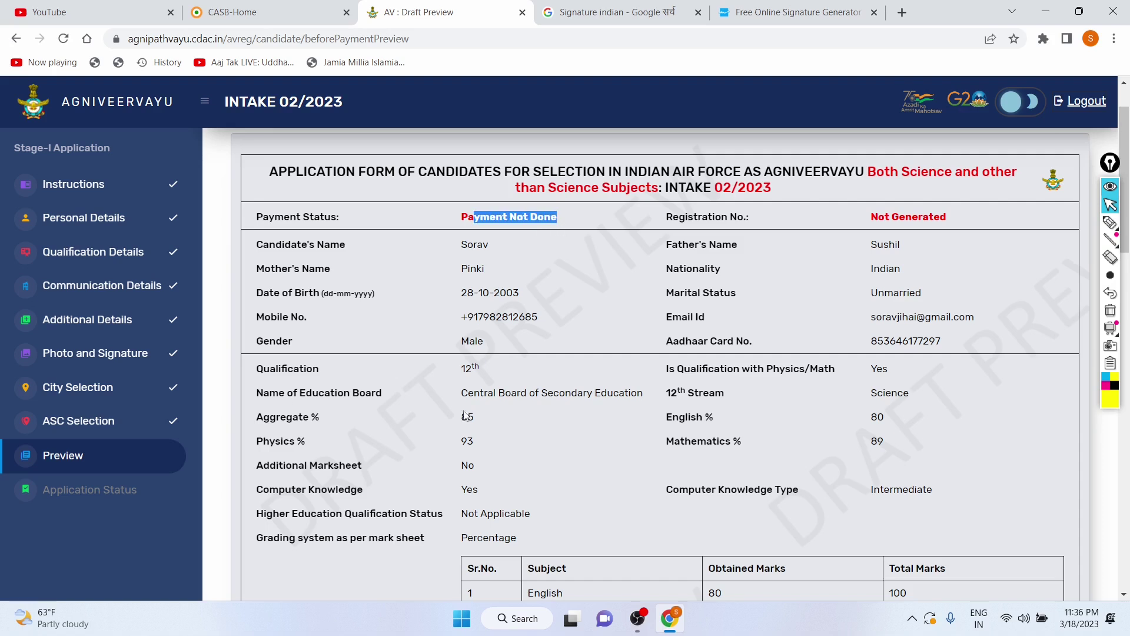
pyautogui.click(560, 279)
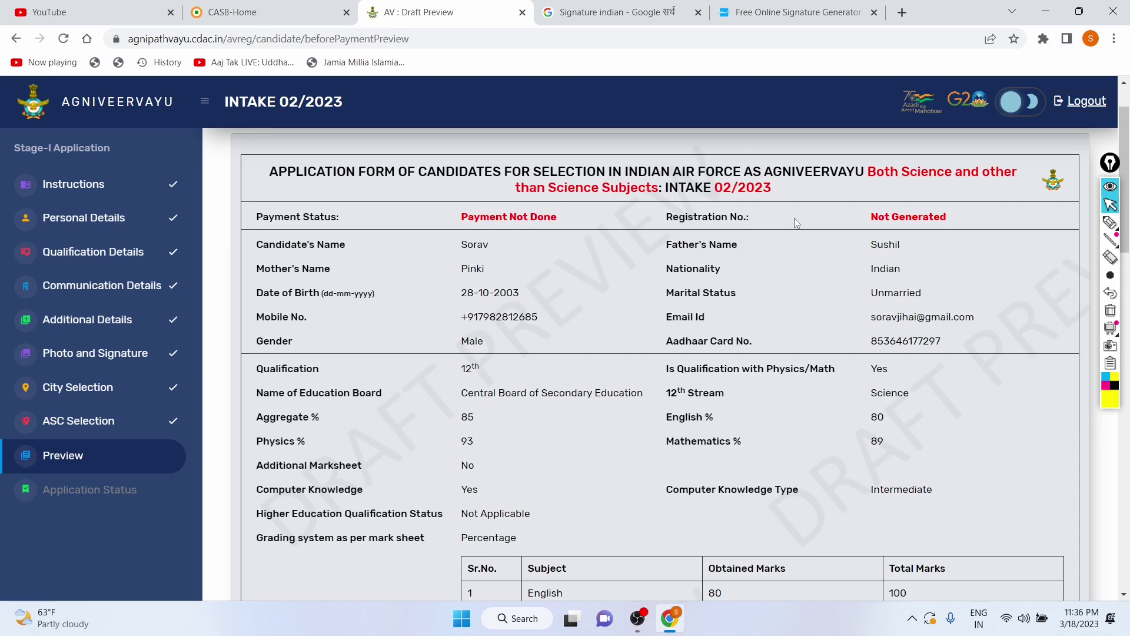
pyautogui.moveTo(872, 218); pyautogui.dragTo(949, 225)
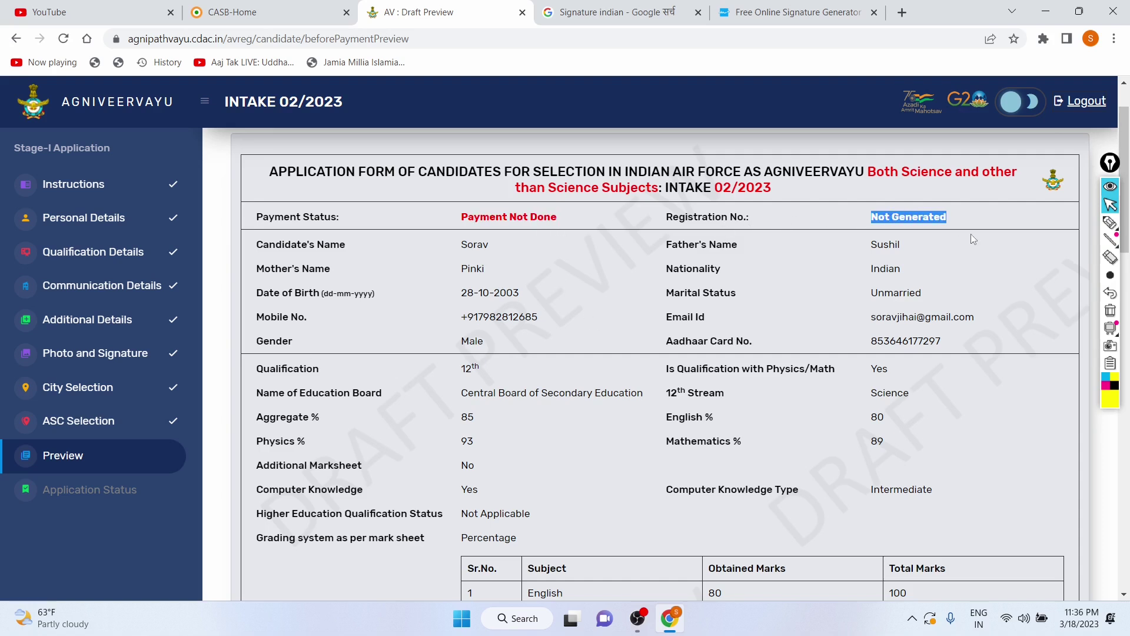
pyautogui.click(971, 235)
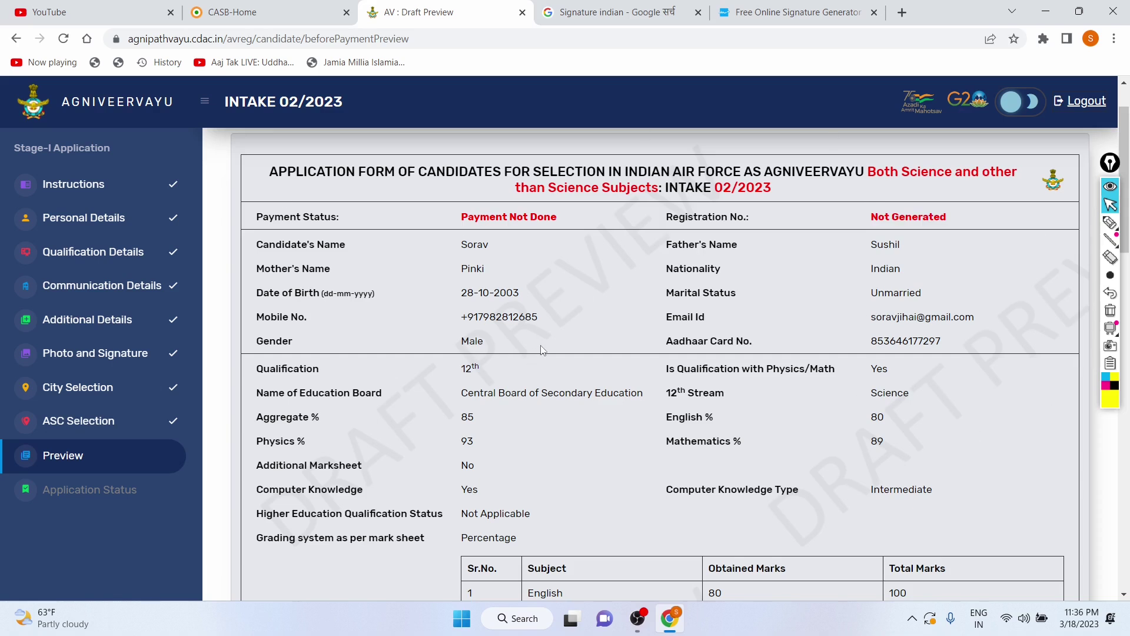
# Step: Scroll to the Draft Preview declaration and review its Place, date 18-03-2023 and discrepancy notice
pyautogui.scroll(-1, 541, 350)
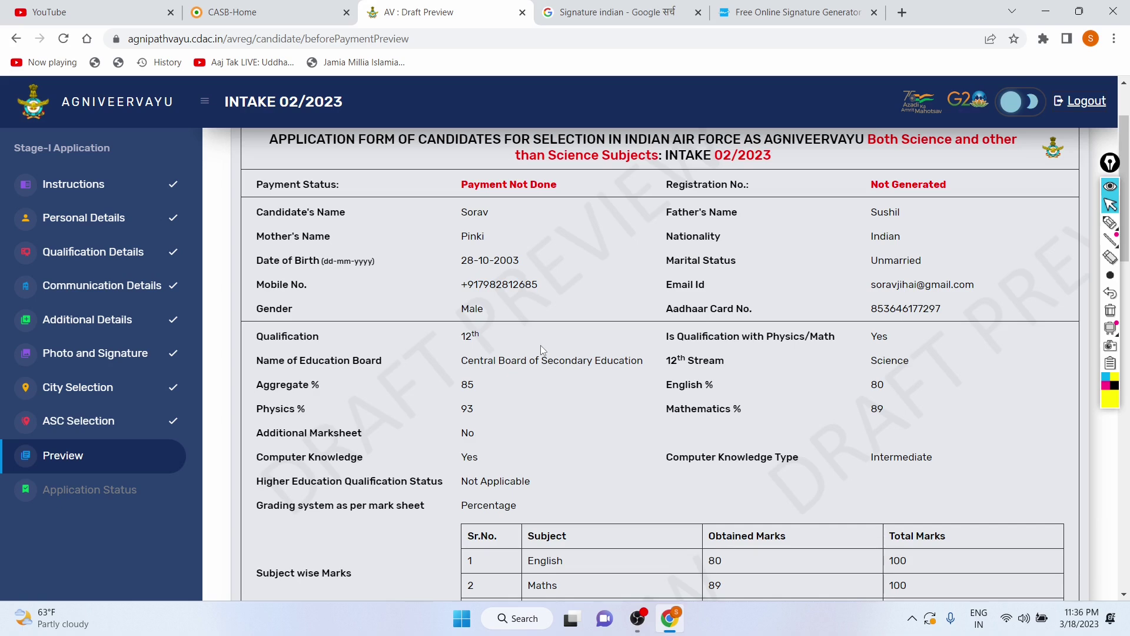
pyautogui.scroll(-8, 540, 349)
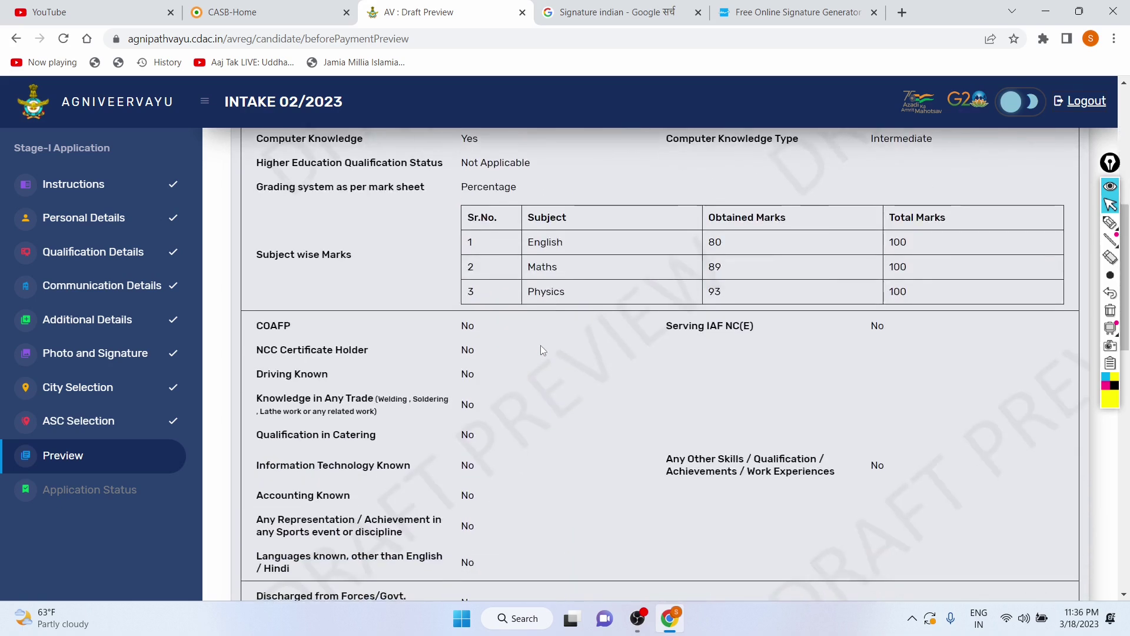
pyautogui.scroll(-9, 542, 349)
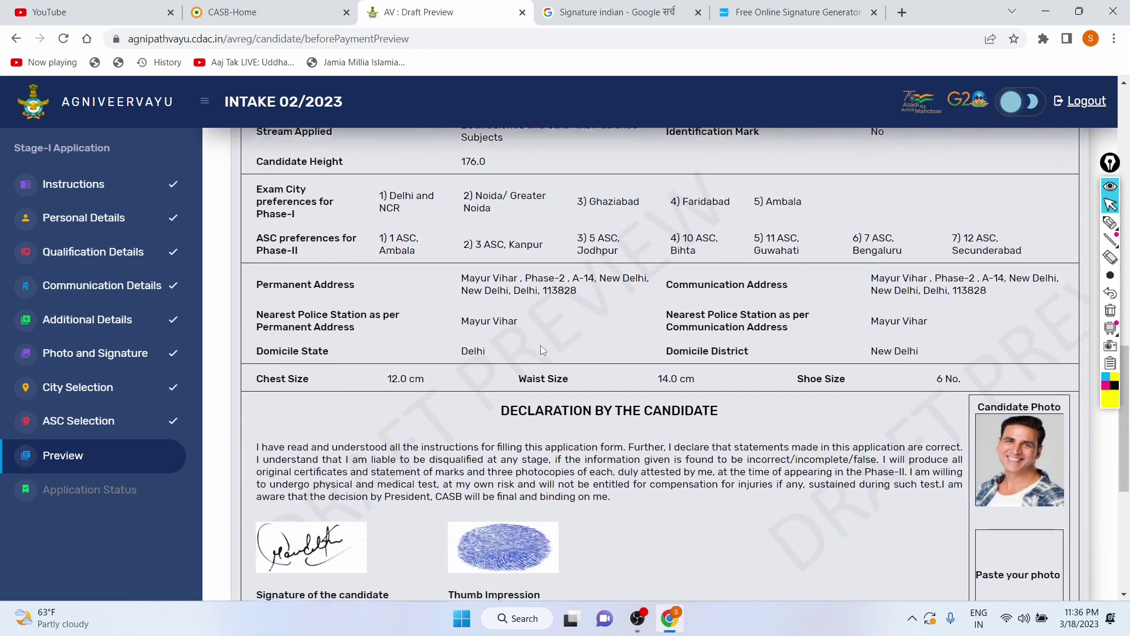
pyautogui.scroll(-1, 540, 345)
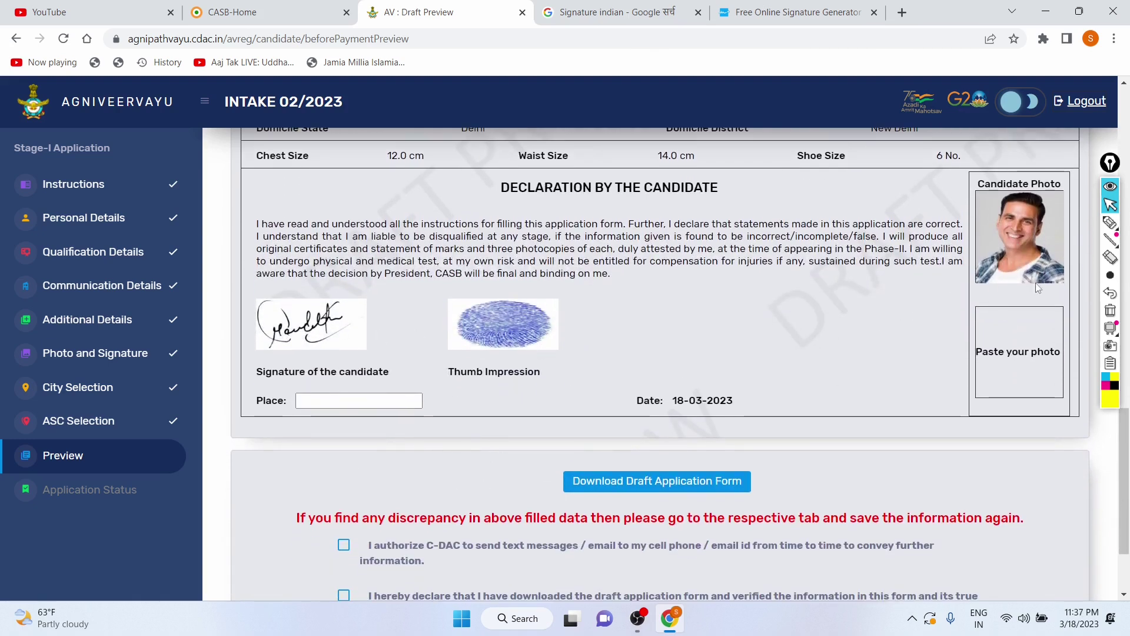
pyautogui.scroll(-1, 443, 427)
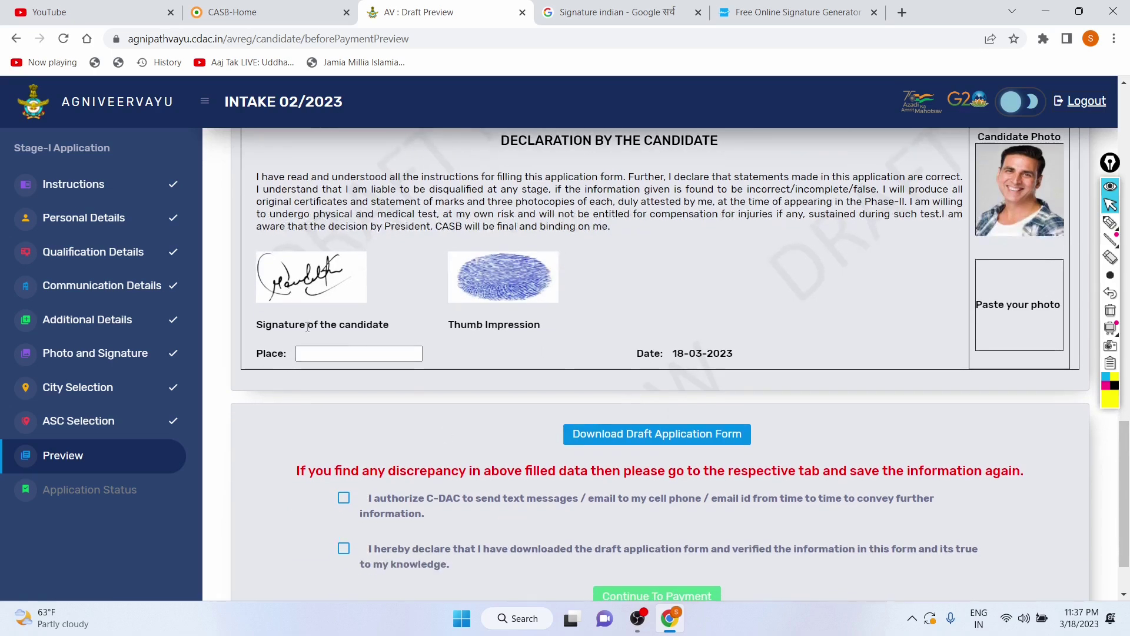
pyautogui.click(317, 351)
pyautogui.click(513, 361)
pyautogui.scroll(-1, 513, 362)
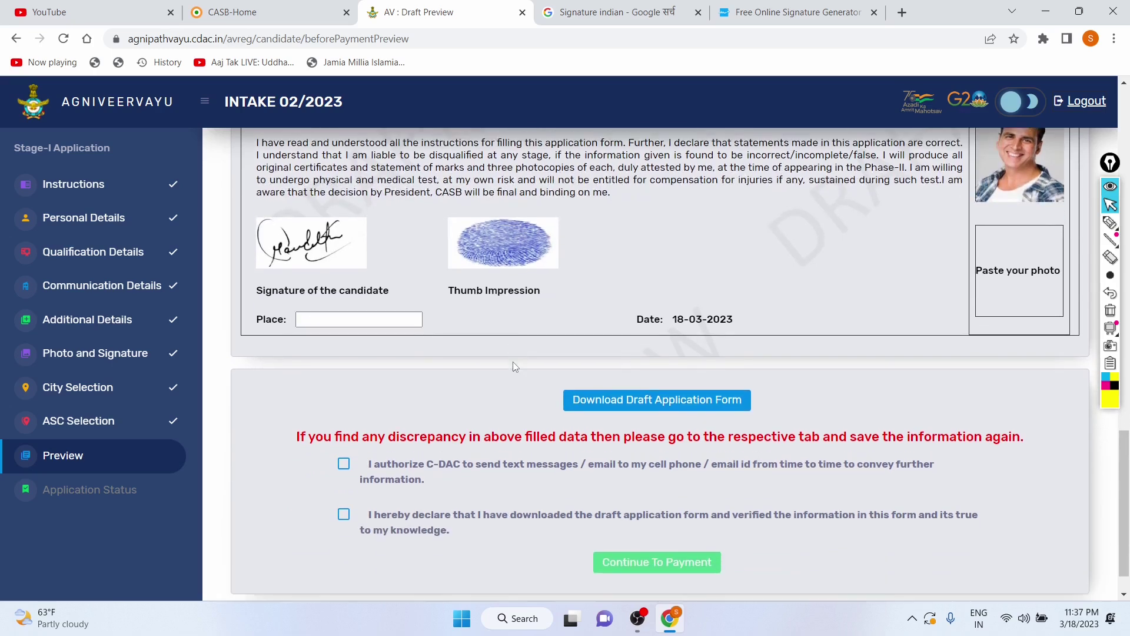
pyautogui.moveTo(640, 274); pyautogui.dragTo(745, 288)
pyautogui.click(797, 246)
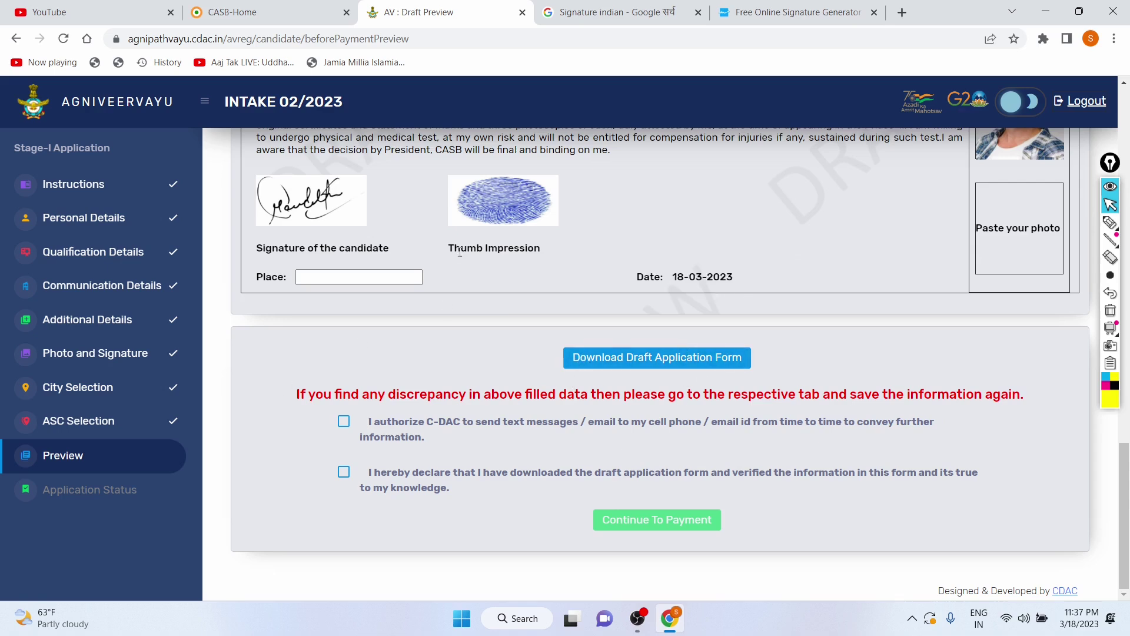
pyautogui.scroll(15, 460, 252)
pyautogui.scroll(-15, 460, 252)
pyautogui.moveTo(290, 397); pyautogui.dragTo(1023, 386)
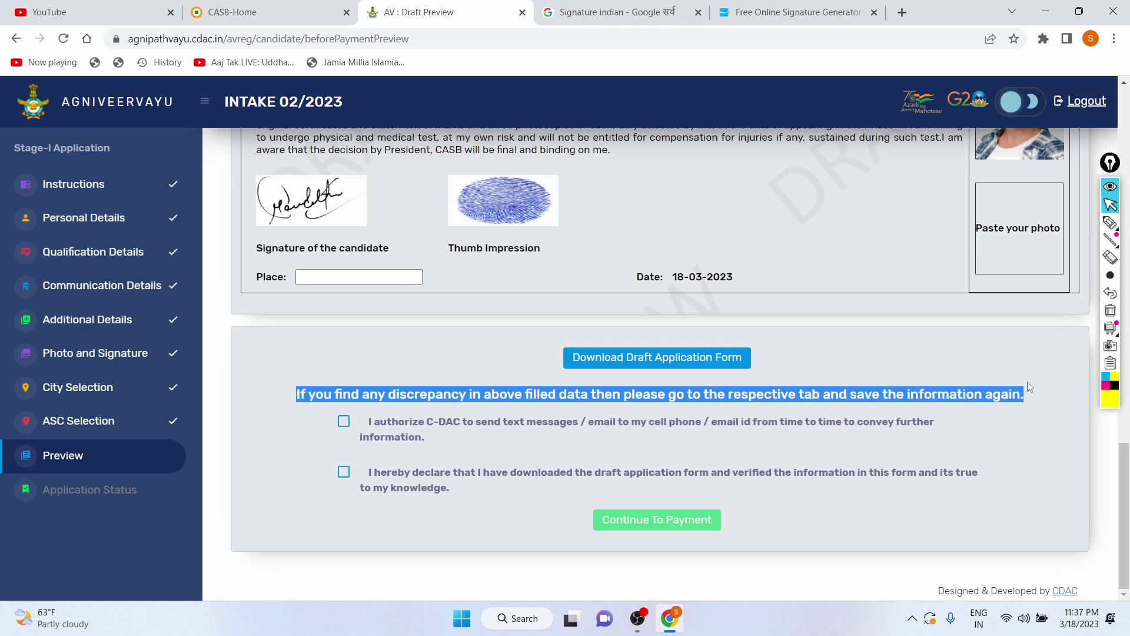
pyautogui.click(1020, 387)
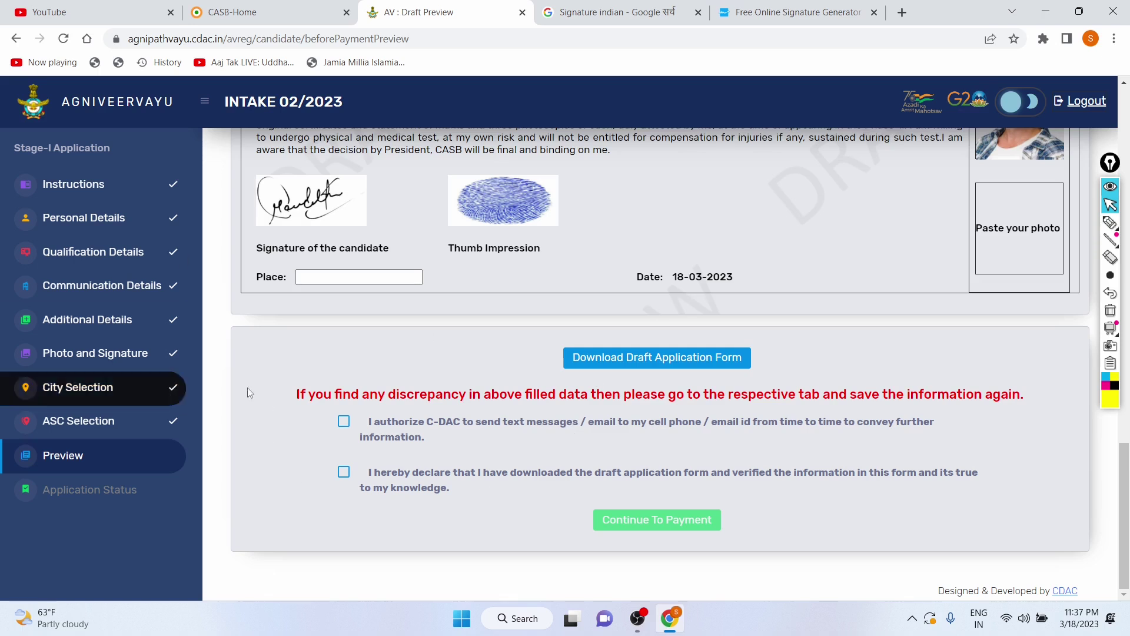
# Step: Tick the 'I authorize C-DAC…' and 'I hereby declare…' consent checkboxes
pyautogui.click(345, 423)
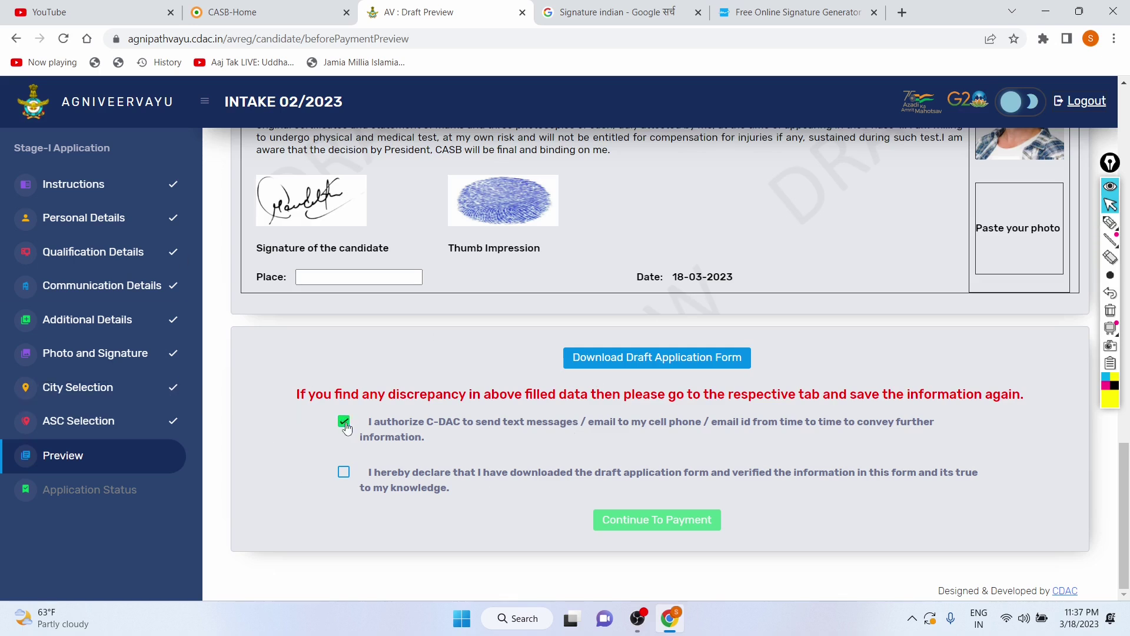
pyautogui.click(344, 472)
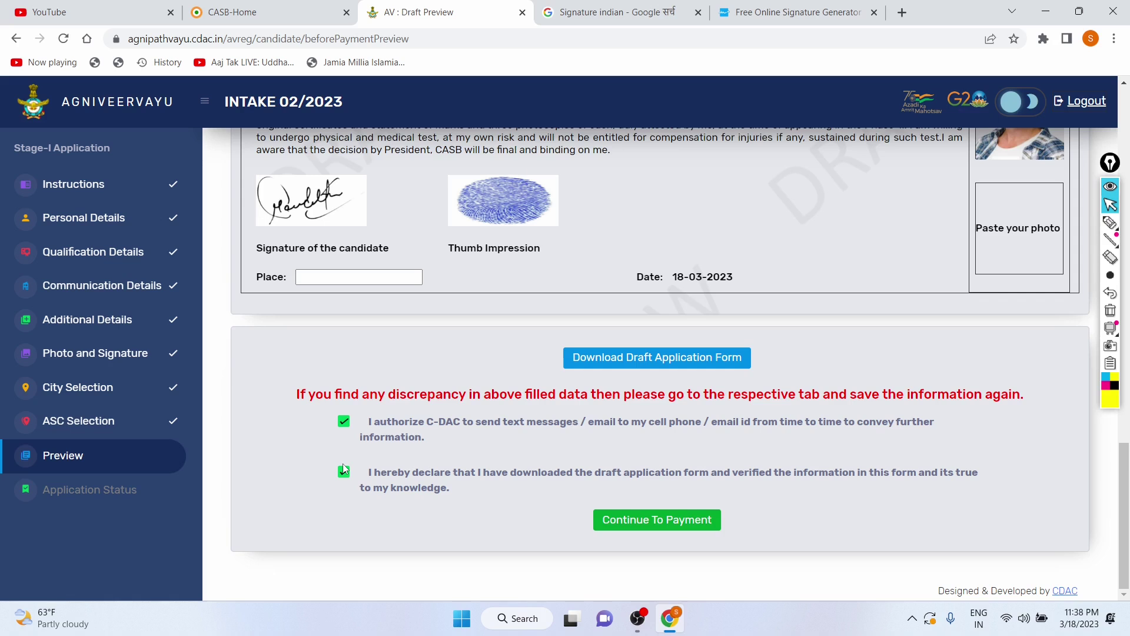
pyautogui.scroll(5, 419, 361)
pyautogui.scroll(7, 420, 366)
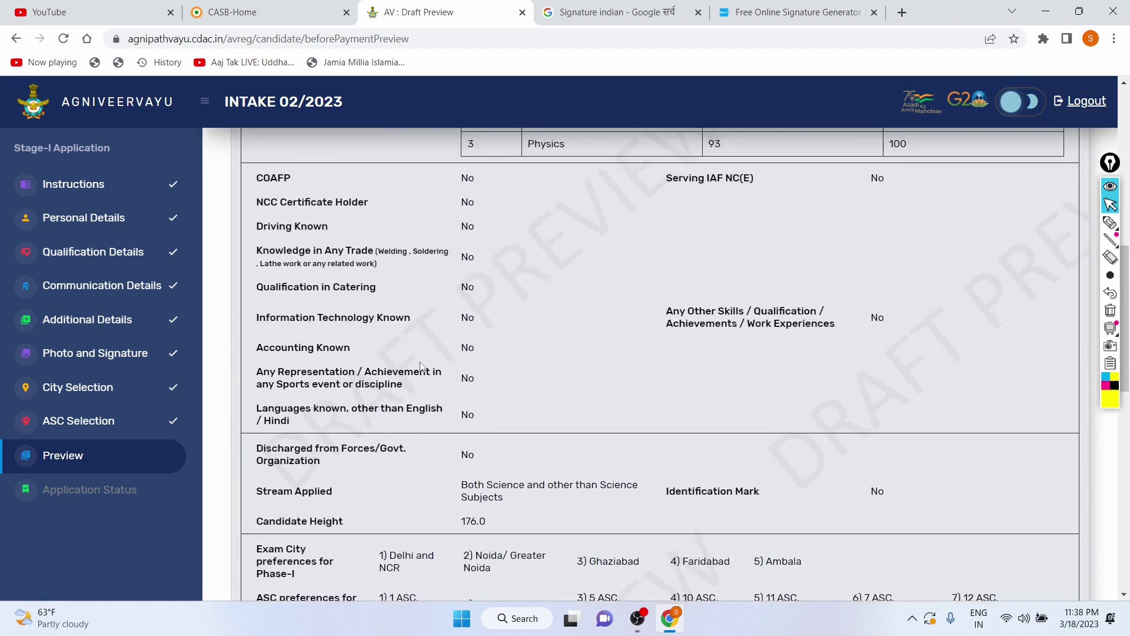
pyautogui.scroll(9, 420, 366)
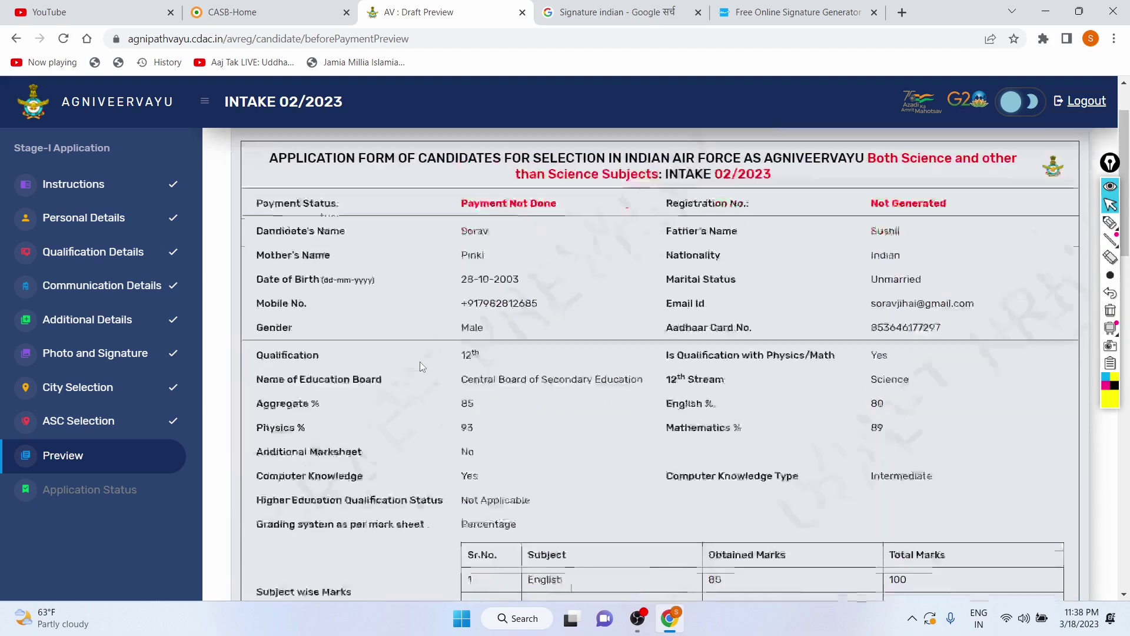
pyautogui.scroll(-20, 420, 367)
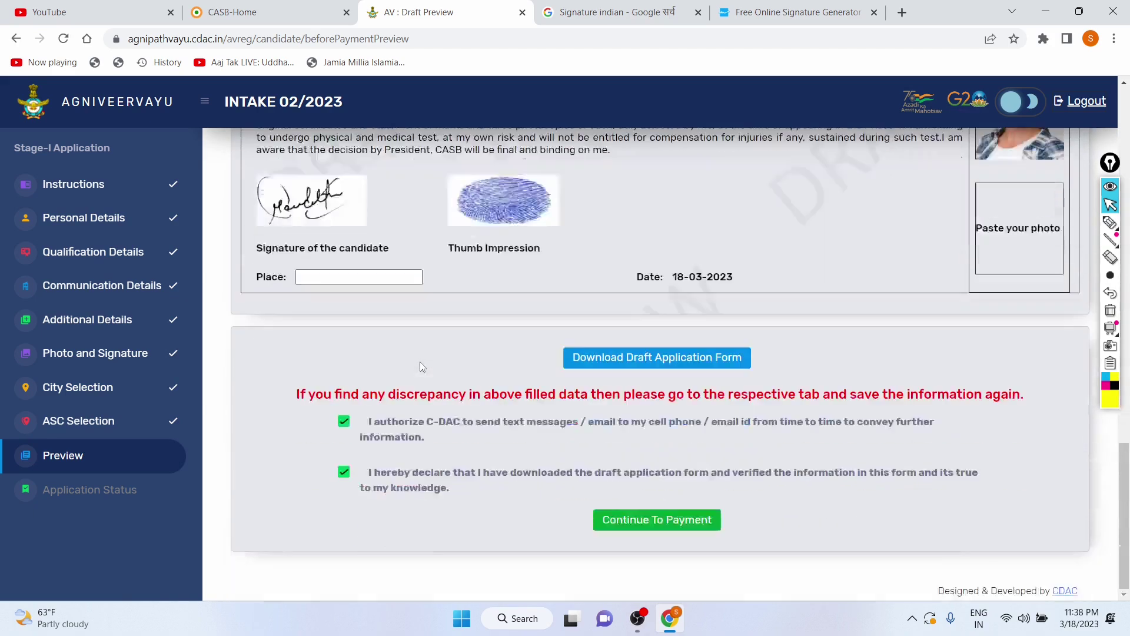
# Step: After the draft download asks for a place, enter New Delhi in the declaration's Place field
pyautogui.click(592, 350)
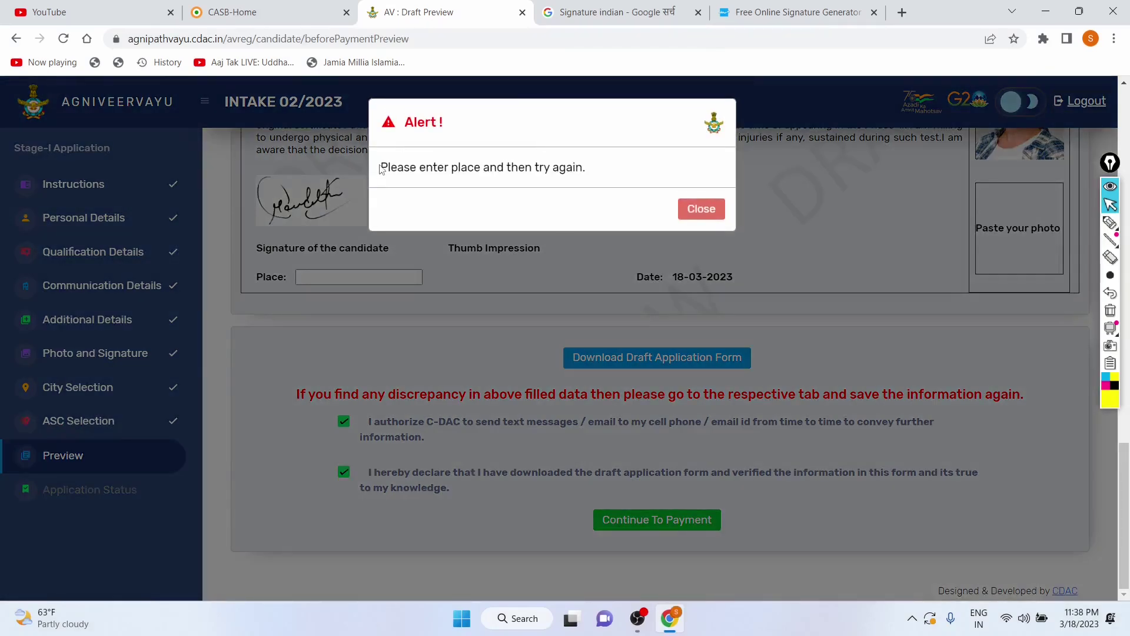
pyautogui.moveTo(385, 165); pyautogui.dragTo(616, 164)
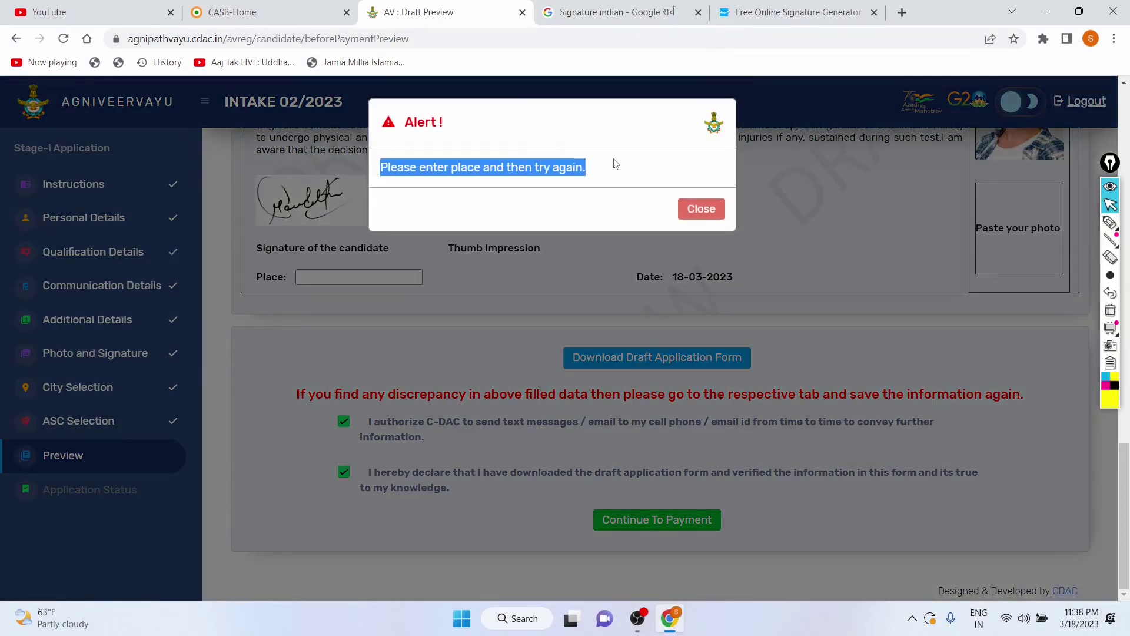
pyautogui.click(690, 210)
pyautogui.click(357, 279)
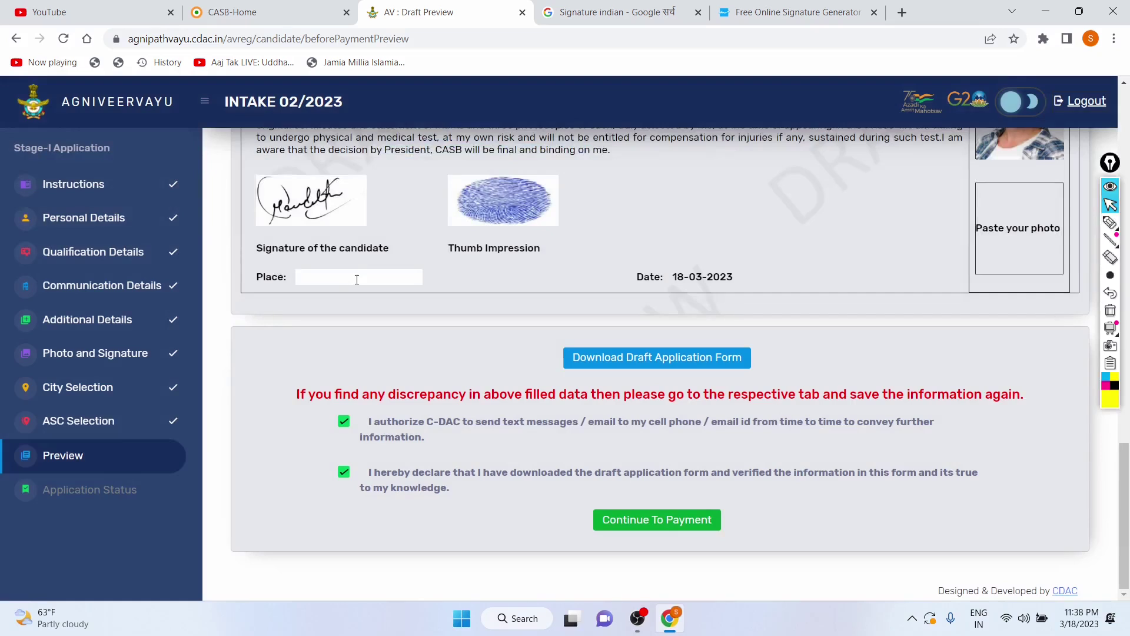
pyautogui.press('capslock')
pyautogui.write('New Delhi')
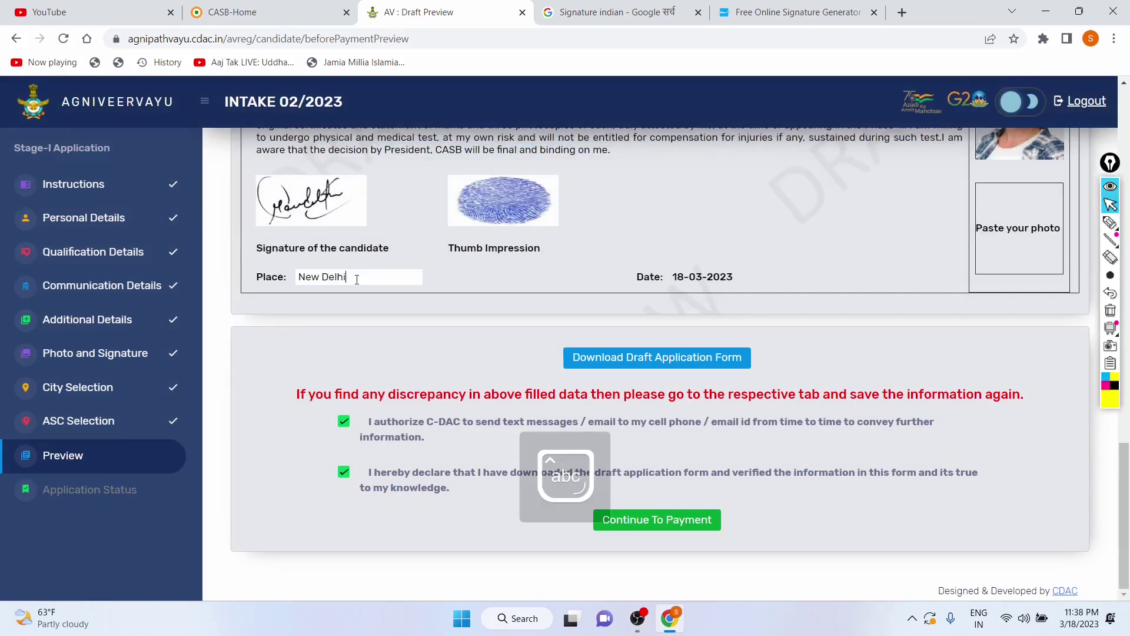
# Step: Open the print preview of the three-page draft application form
pyautogui.click(583, 354)
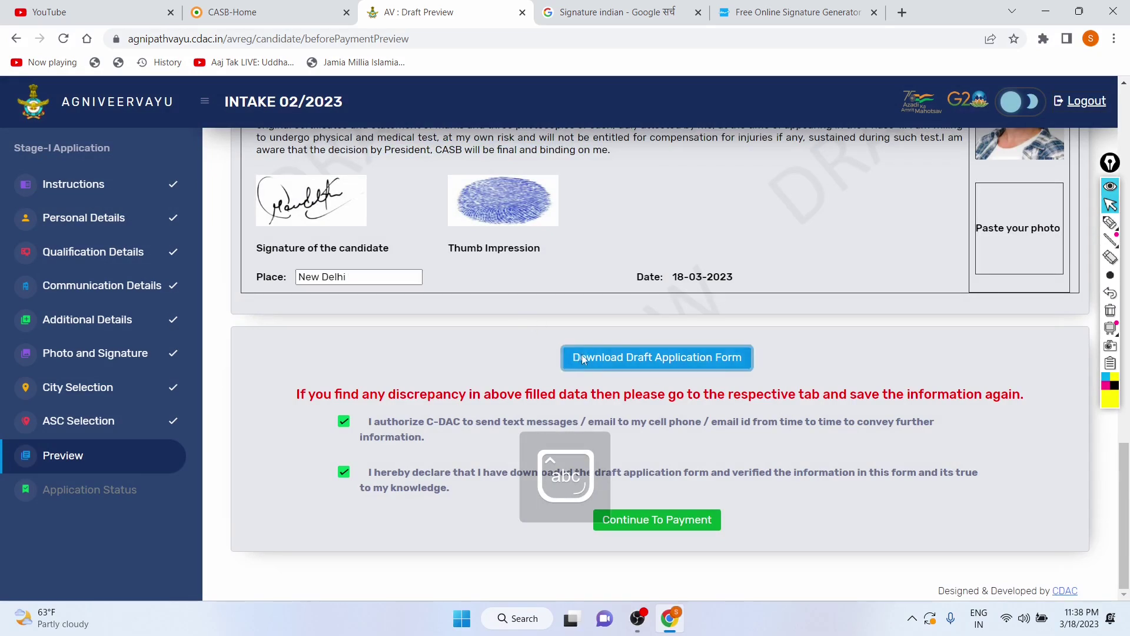
pyautogui.scroll(-15, 294, 276)
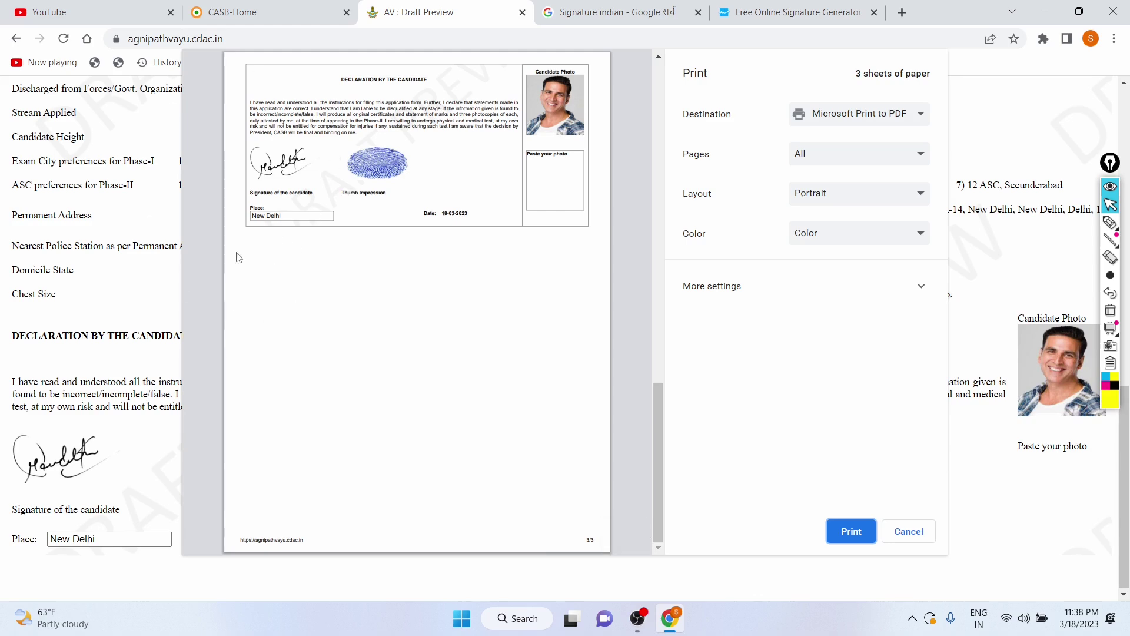
pyautogui.scroll(15, 383, 314)
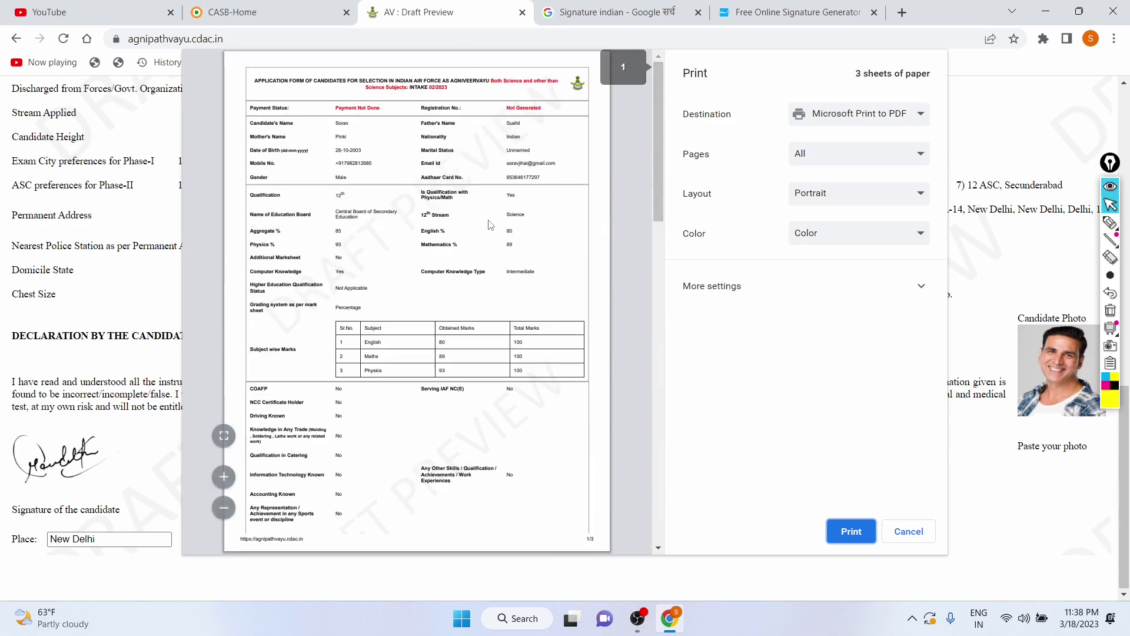
pyautogui.scroll(-15, 357, 236)
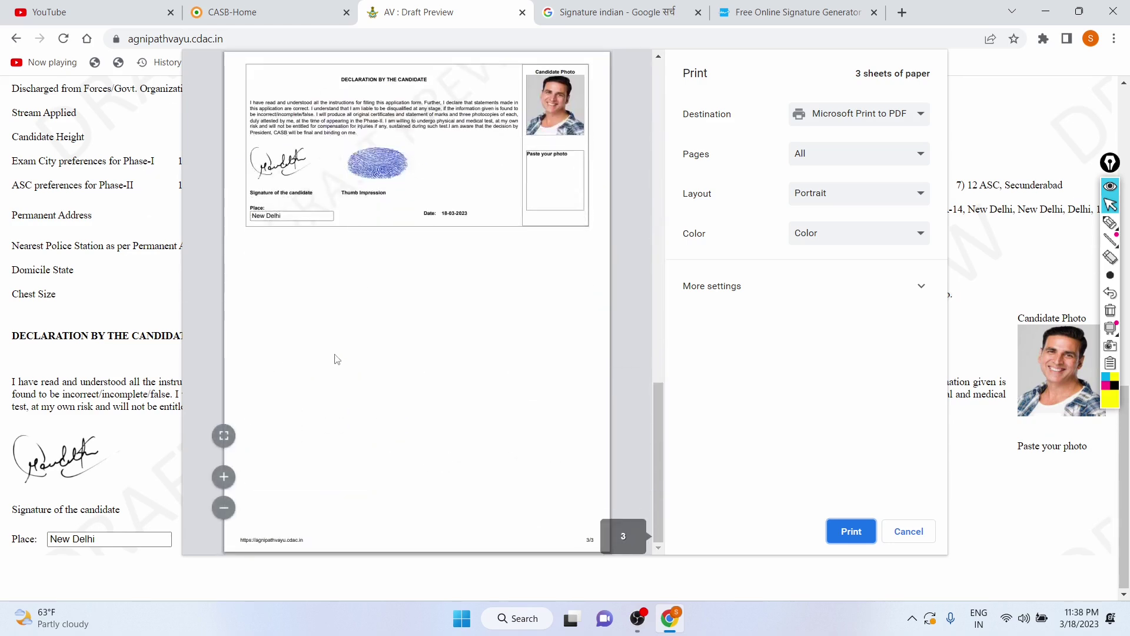
pyautogui.scroll(15, 336, 359)
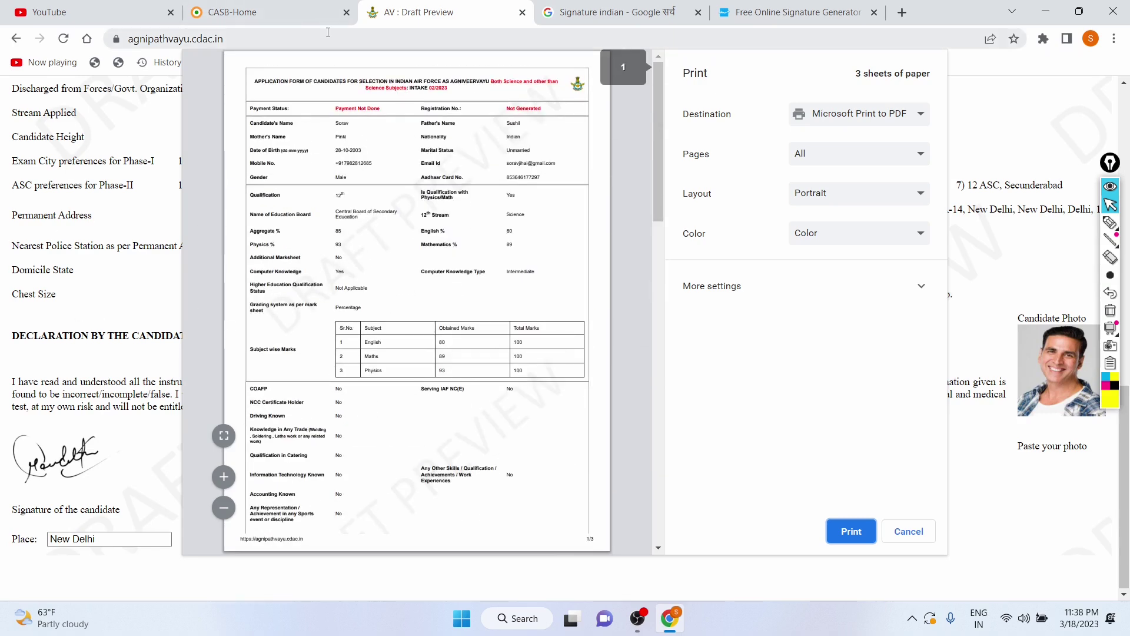
pyautogui.scroll(-15, 346, 305)
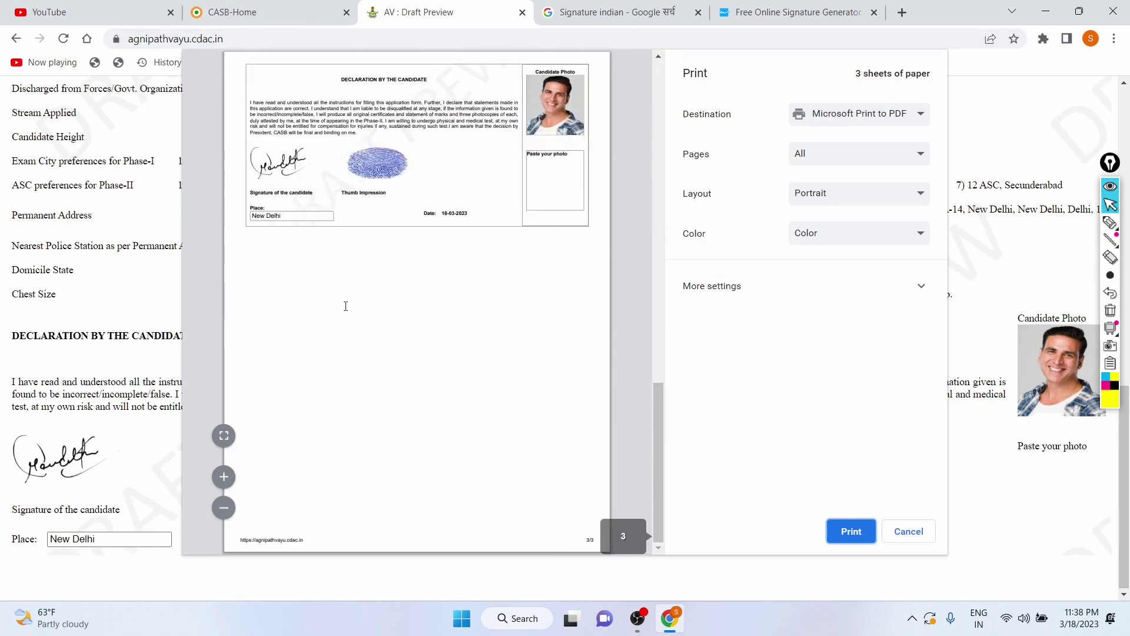
# Step: Print it to PDF with Microsoft Print to PDF, saved as agniveer in Downloads
pyautogui.click(846, 538)
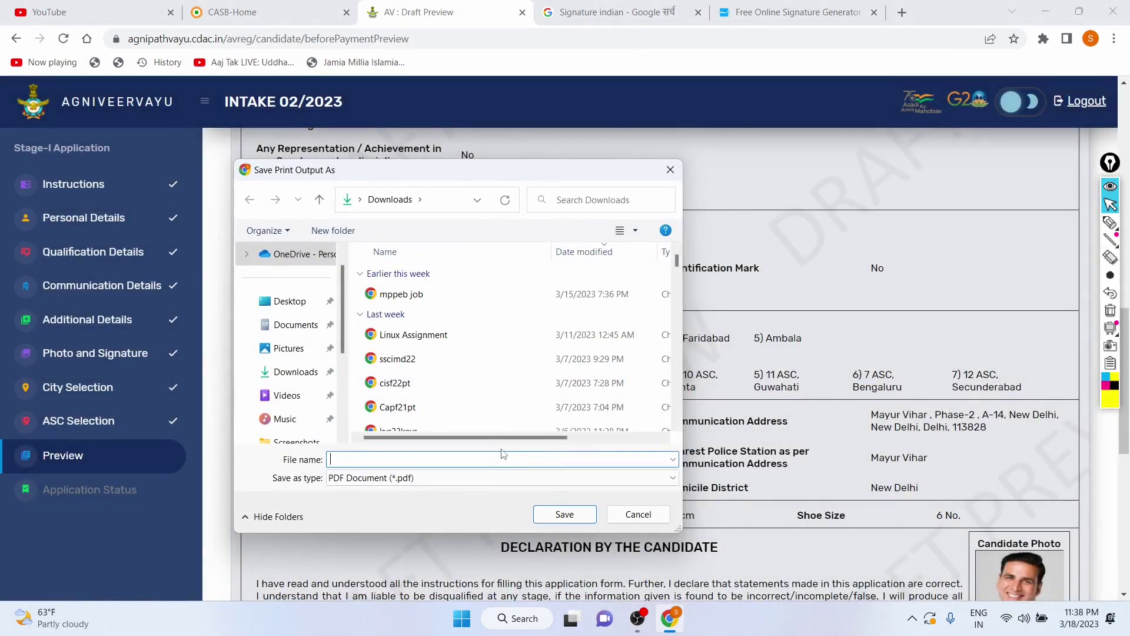
pyautogui.write('agniveer')
pyautogui.click(564, 514)
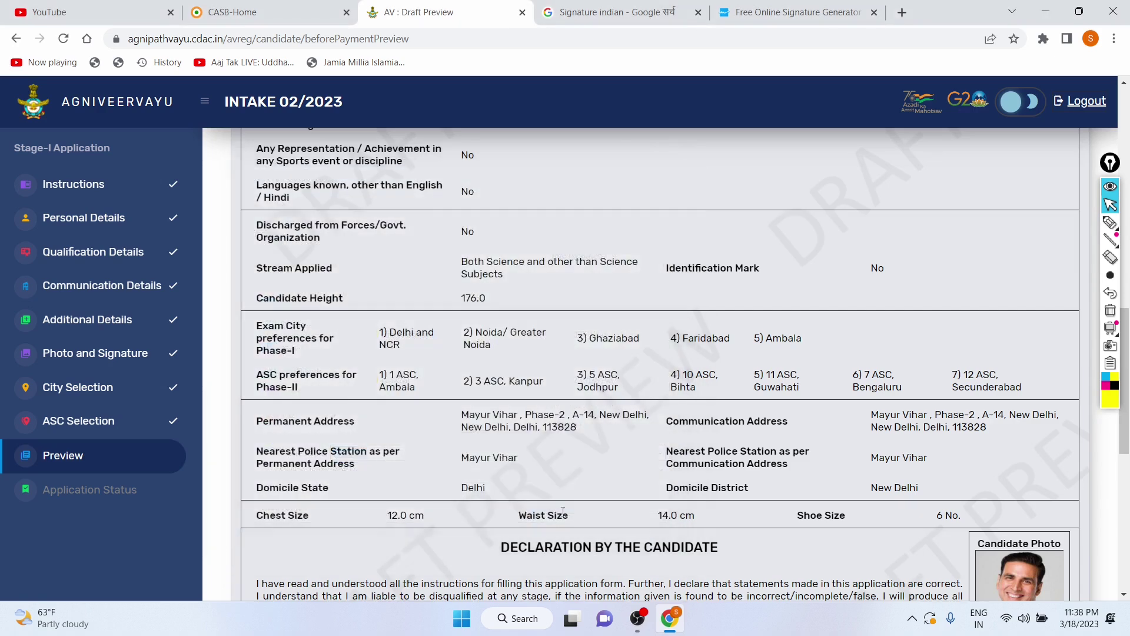
# Step: Tick both consent declarations, authorizing C-DAC messages and confirming the draft was verified
pyautogui.scroll(-10, 703, 189)
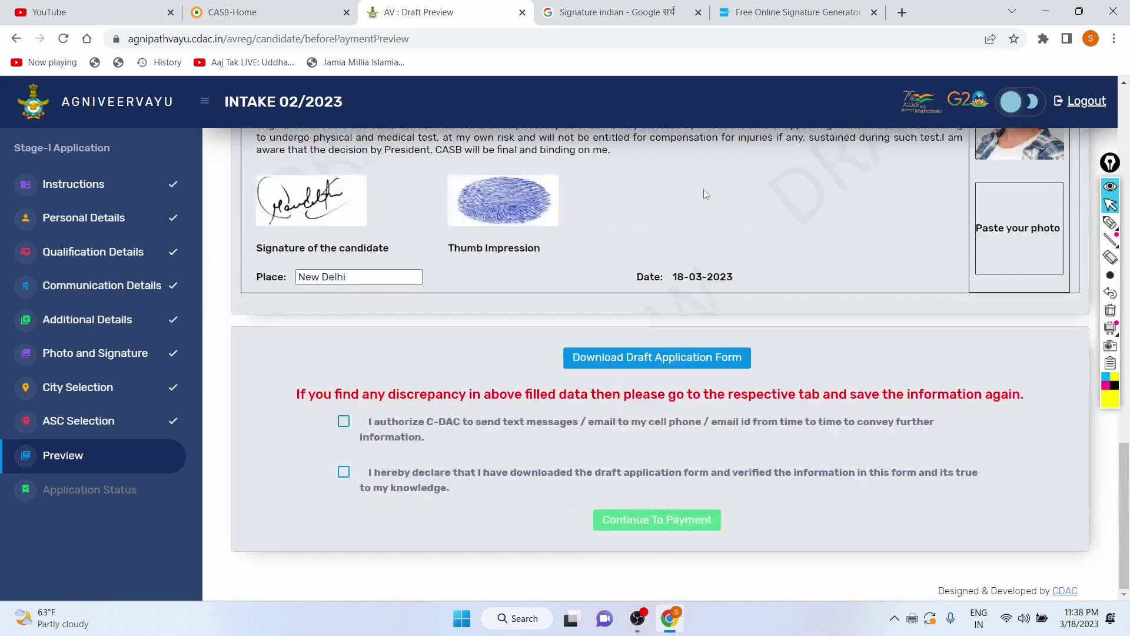
pyautogui.scroll(15, 704, 189)
pyautogui.scroll(3, 699, 210)
pyautogui.scroll(-15, 466, 269)
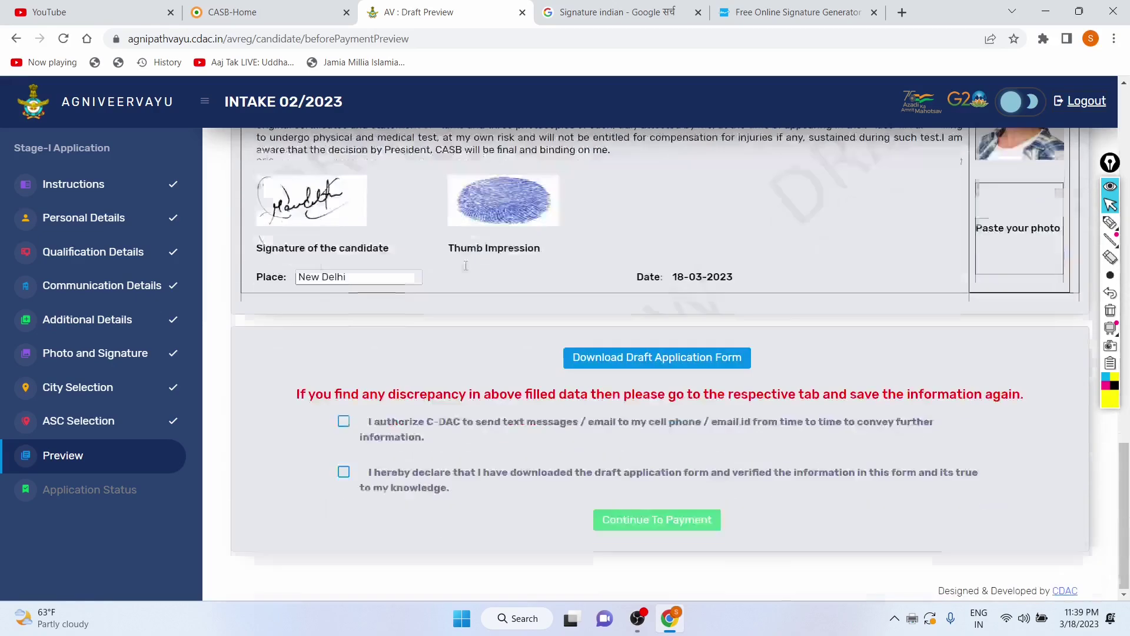
pyautogui.click(346, 420)
pyautogui.click(345, 471)
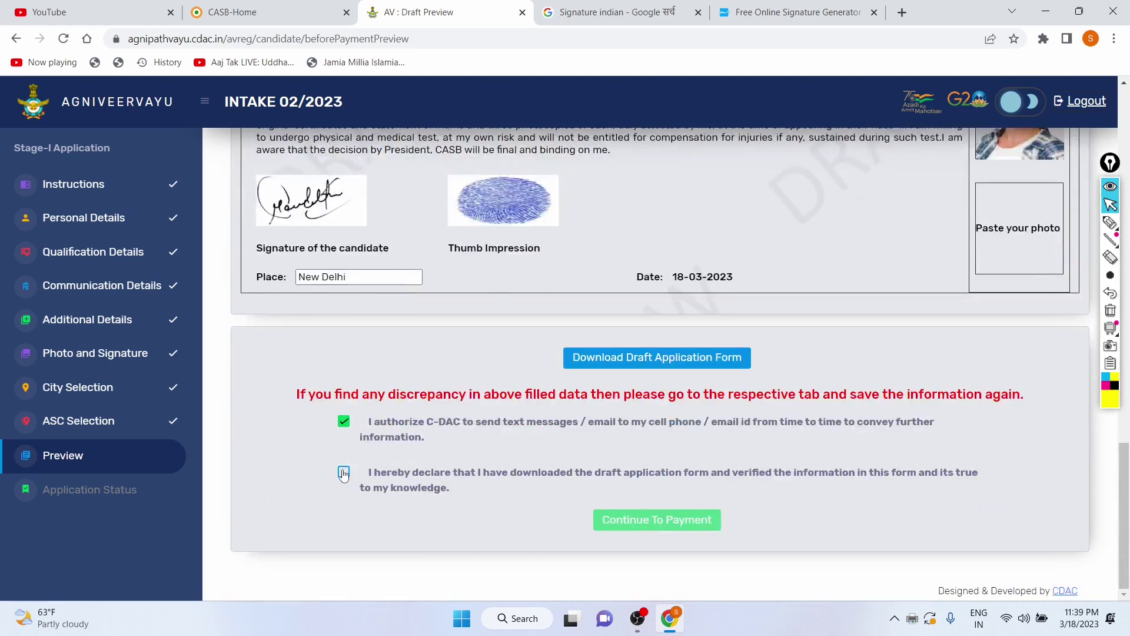
# Step: Continue to payment and confirm the candidate details to reach Payment Instructions
pyautogui.click(627, 523)
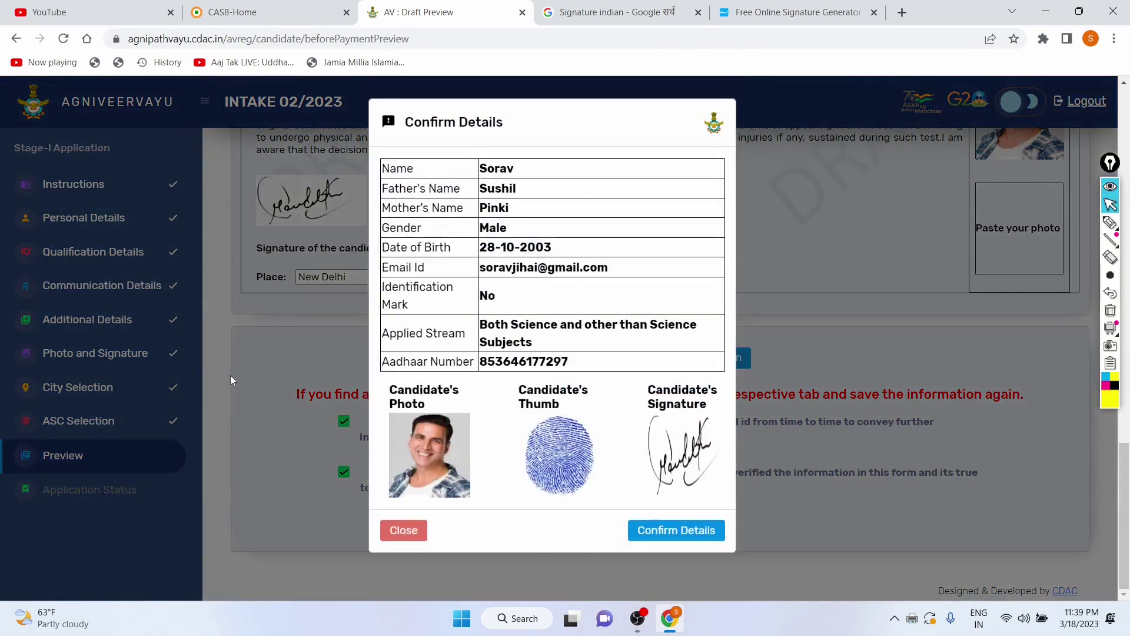
pyautogui.click(688, 533)
pyautogui.scroll(-4, 352, 261)
pyautogui.scroll(-4, 351, 261)
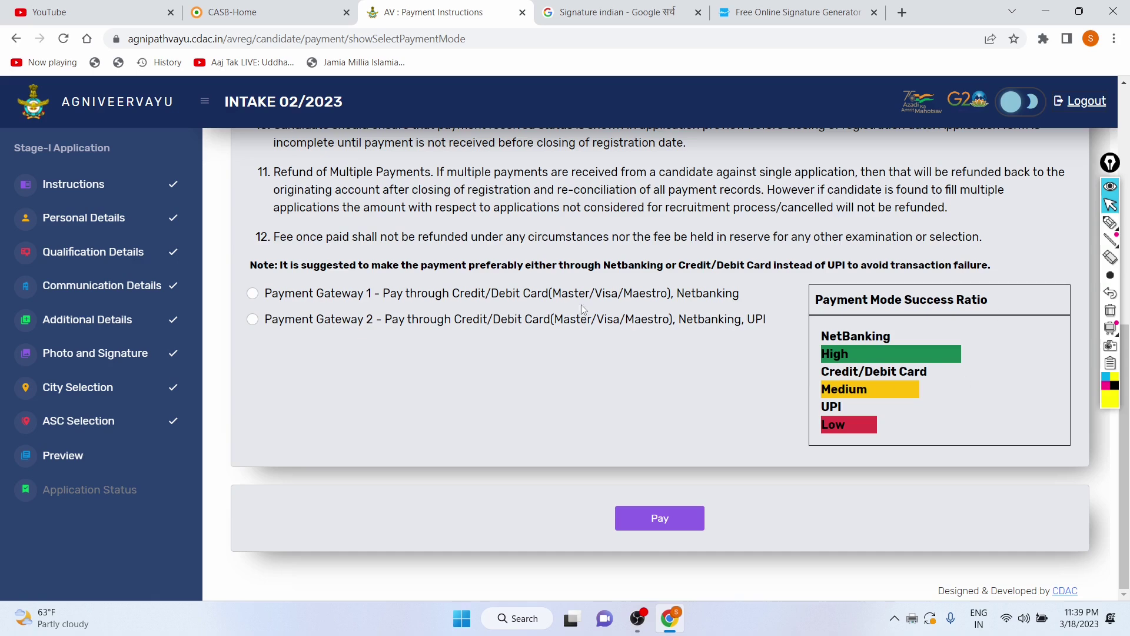
# Step: Choose Payment Gateway 2 and proceed to the CCAvenue billing page showing INR 250.00
pyautogui.scroll(2, 570, 330)
pyautogui.scroll(-2, 570, 329)
pyautogui.moveTo(372, 293); pyautogui.dragTo(716, 293)
pyautogui.click(545, 376)
pyautogui.click(648, 520)
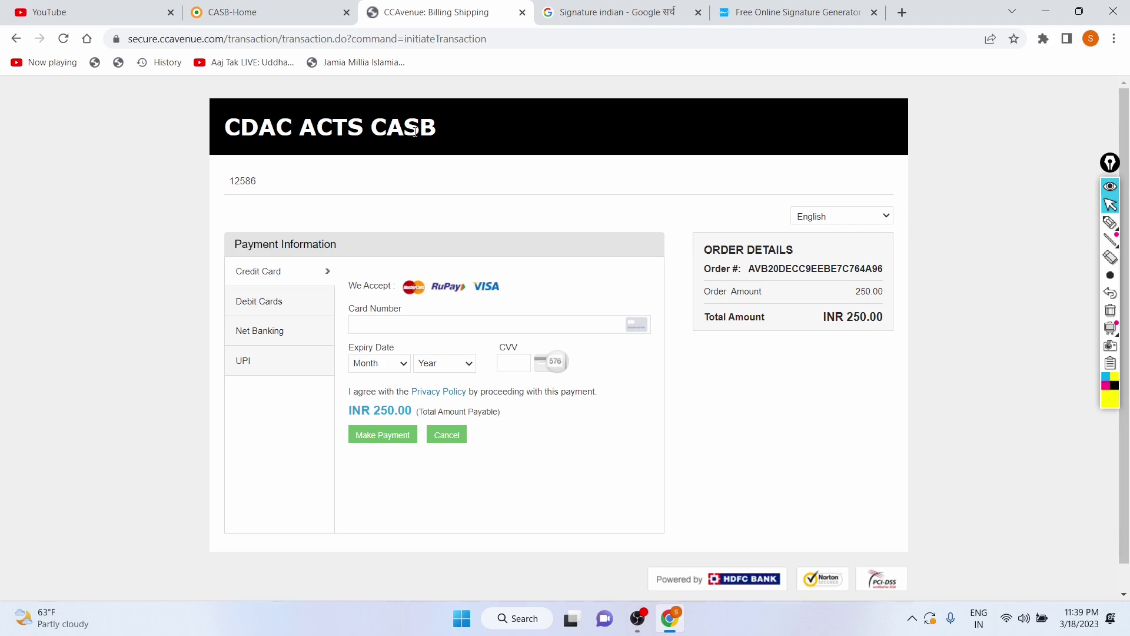
# Step: Try UPI with Paytm on CCAvenue, check the 250.00 total, then return to Payment Instructions unpaid
pyautogui.scroll(-1, 273, 186)
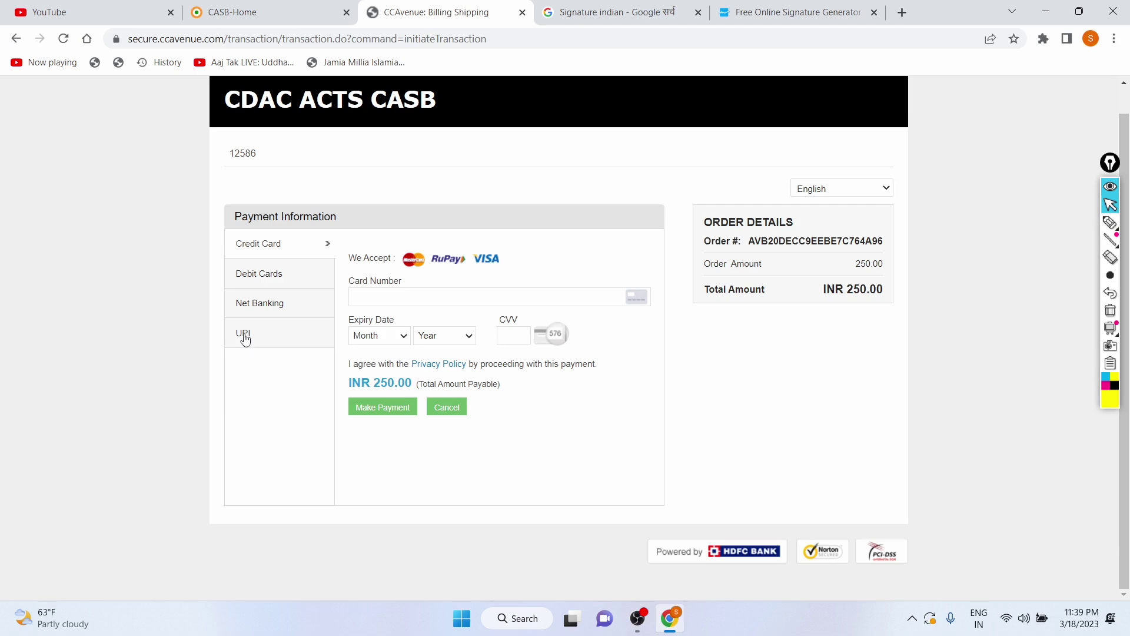
pyautogui.click(246, 340)
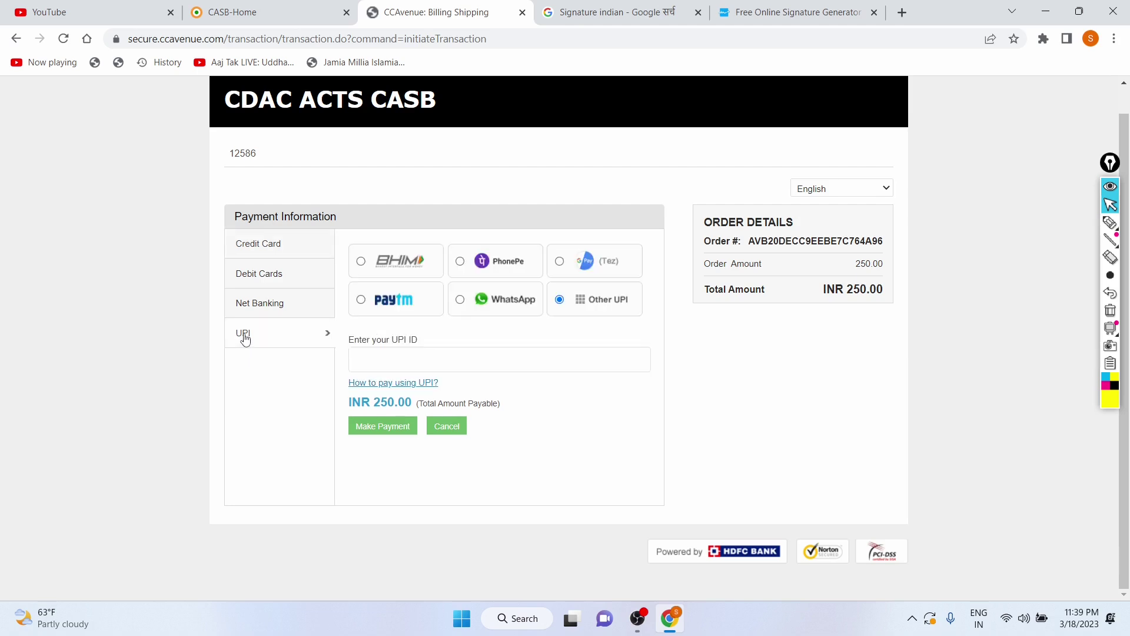
pyautogui.click(361, 304)
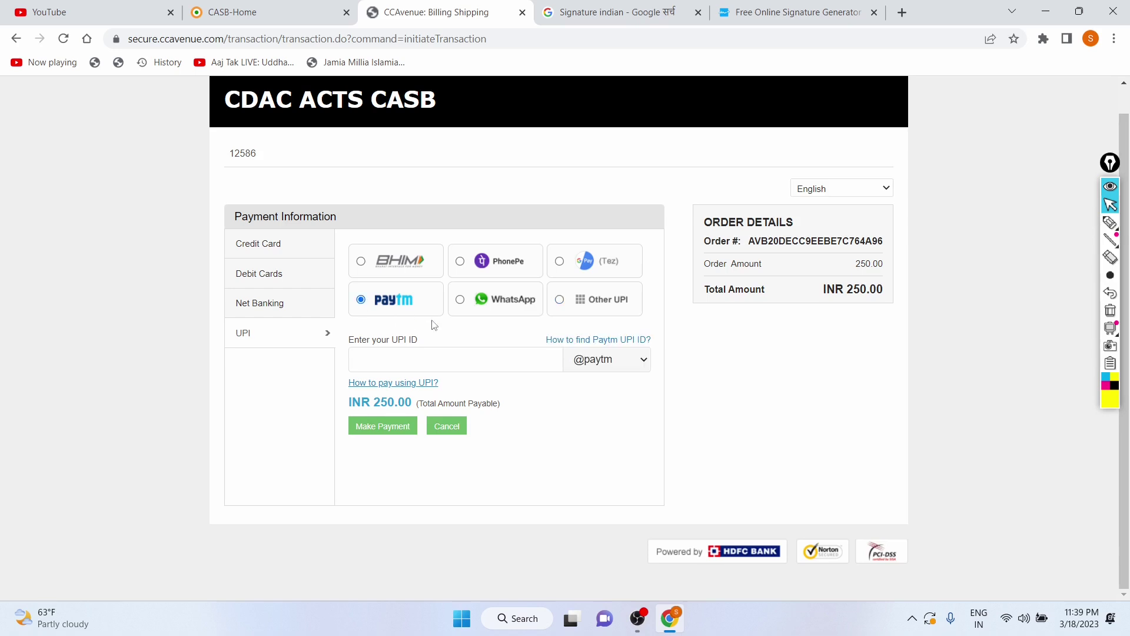
pyautogui.click(496, 361)
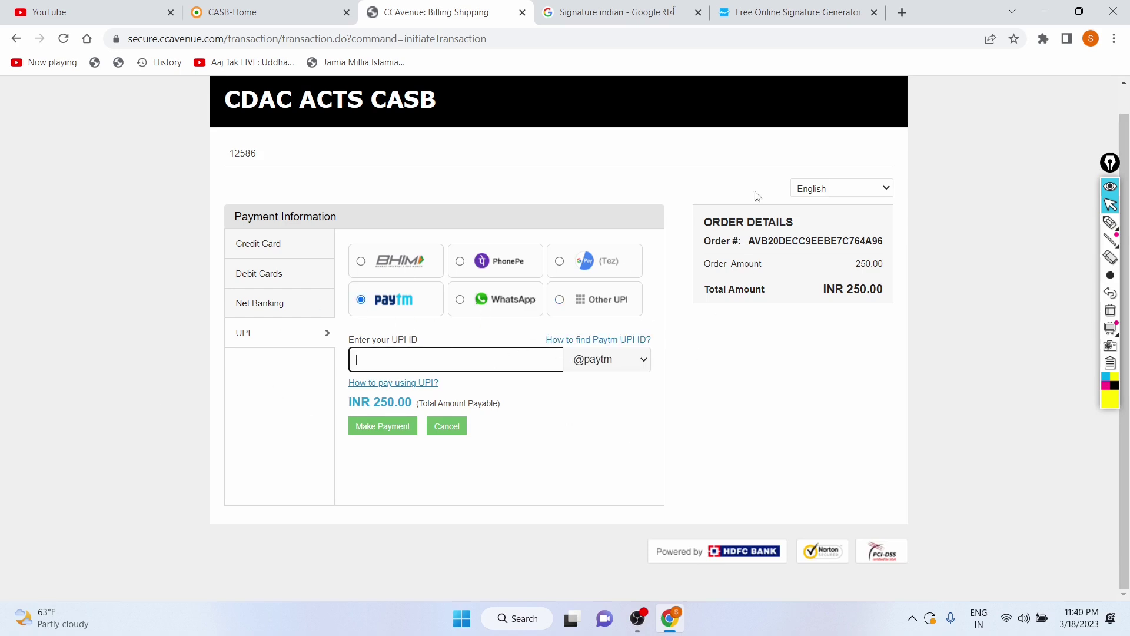
pyautogui.click(570, 472)
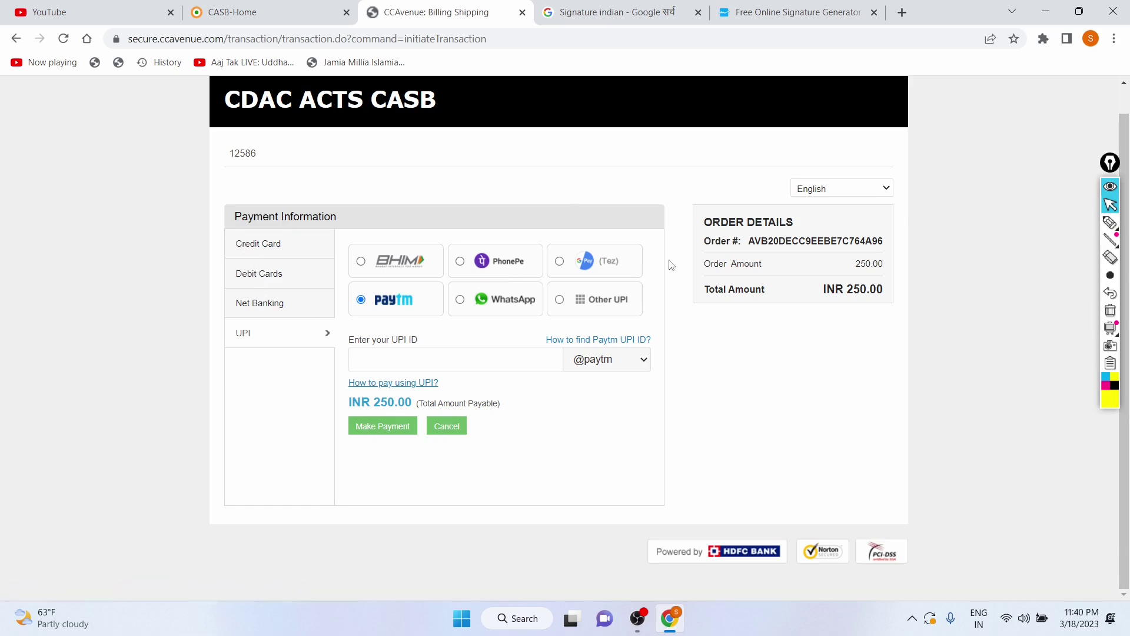
pyautogui.moveTo(370, 402); pyautogui.dragTo(412, 402)
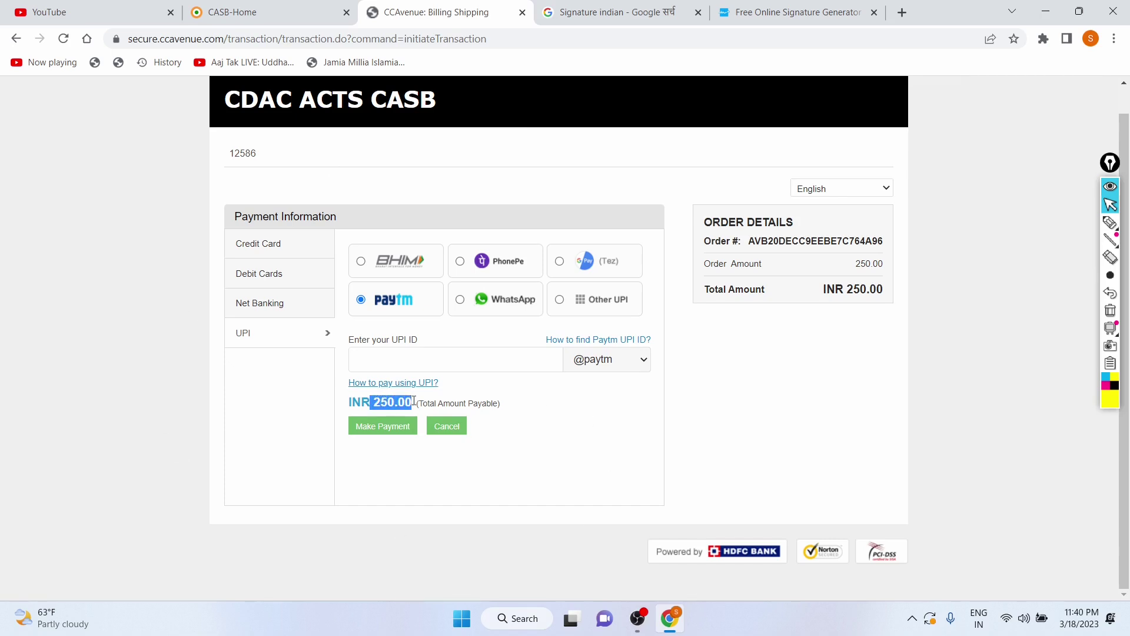
pyautogui.click(12, 39)
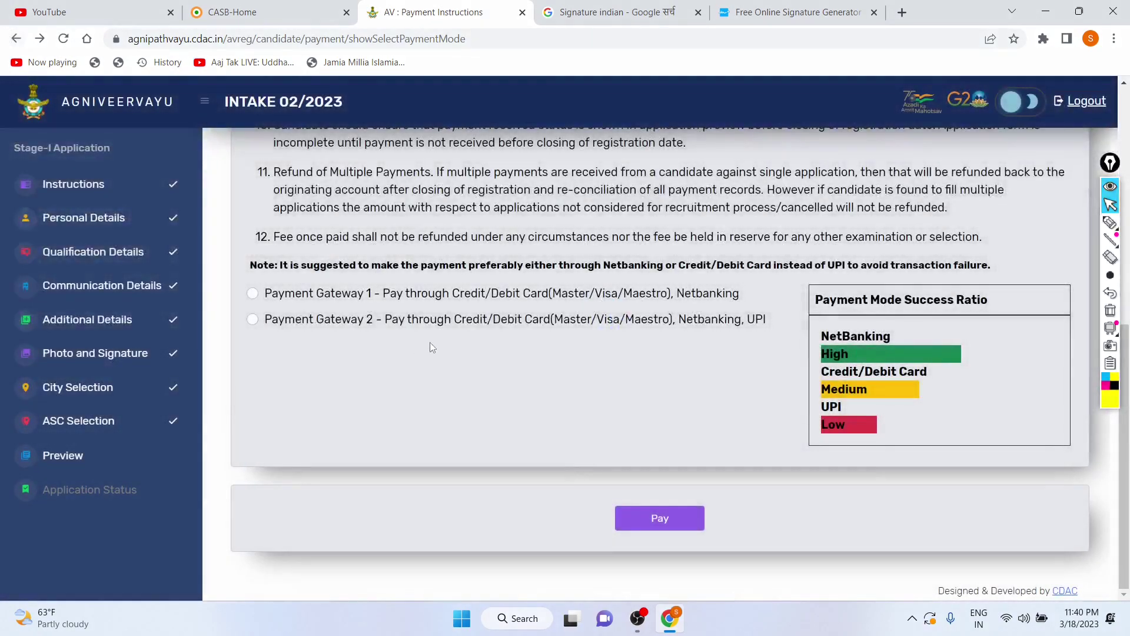
# Step: Select Payment Gateway 1 and open its BillDesk popup showing Pay ₹ 250.00
pyautogui.click(253, 294)
pyautogui.click(656, 518)
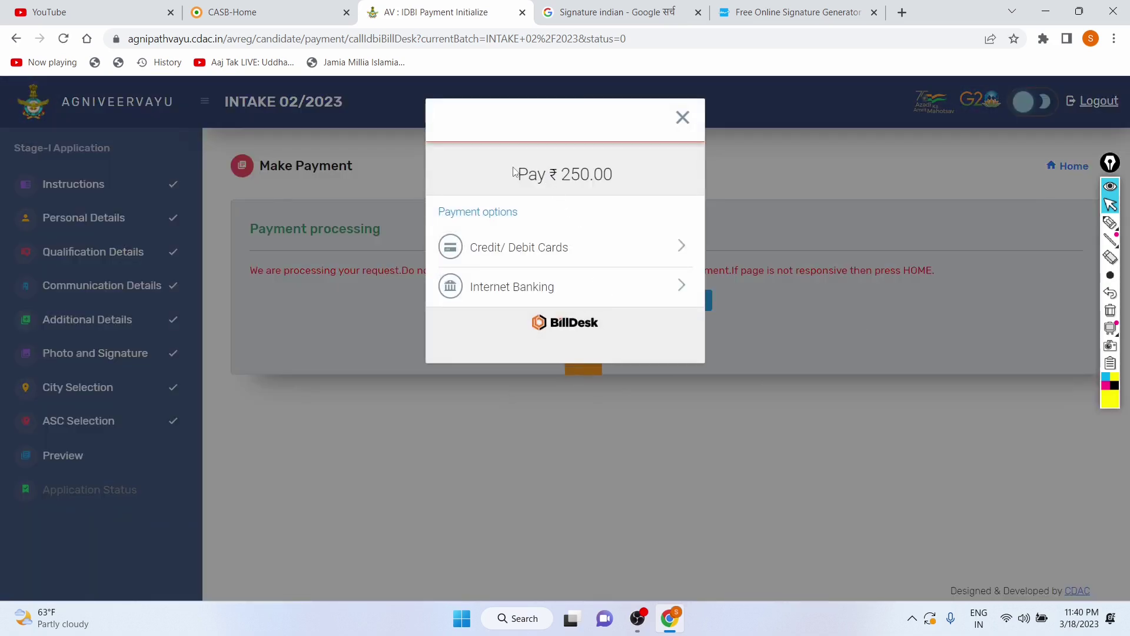
pyautogui.moveTo(517, 175); pyautogui.dragTo(620, 175)
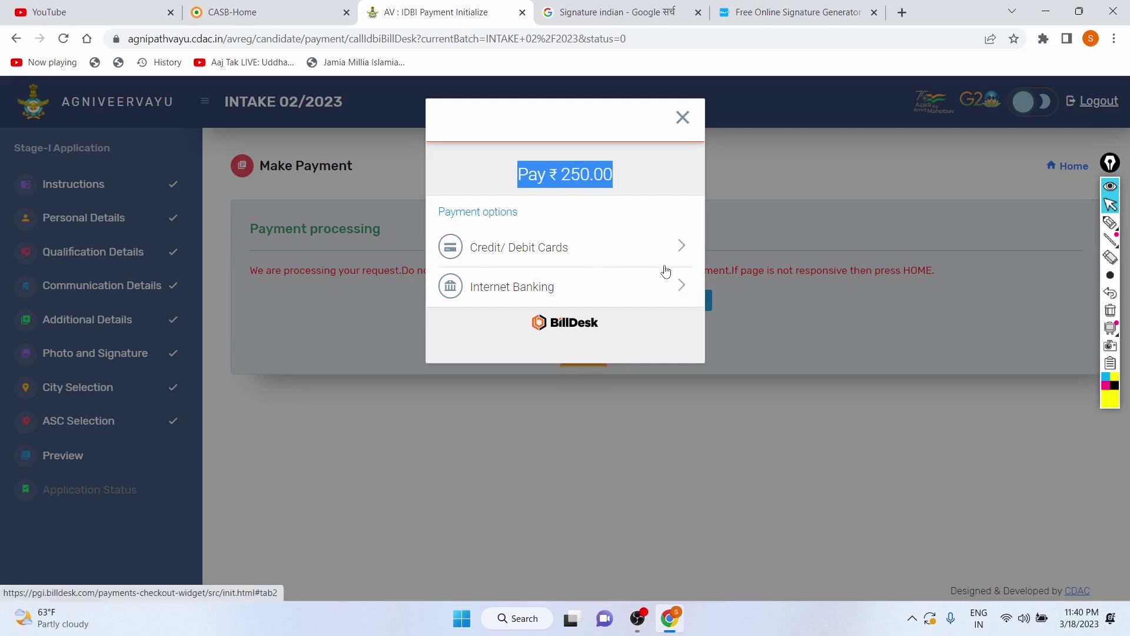
# Step: Browse the Internet Banking bank list, close the BillDesk popup without paying, and minimize Chrome
pyautogui.click(670, 291)
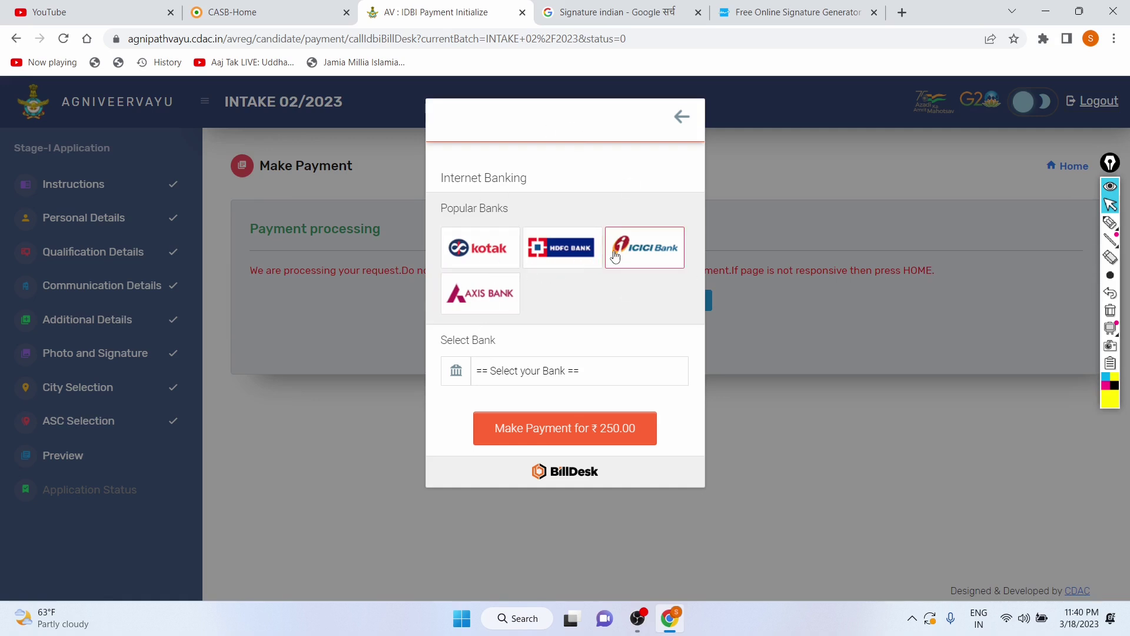
pyautogui.click(579, 375)
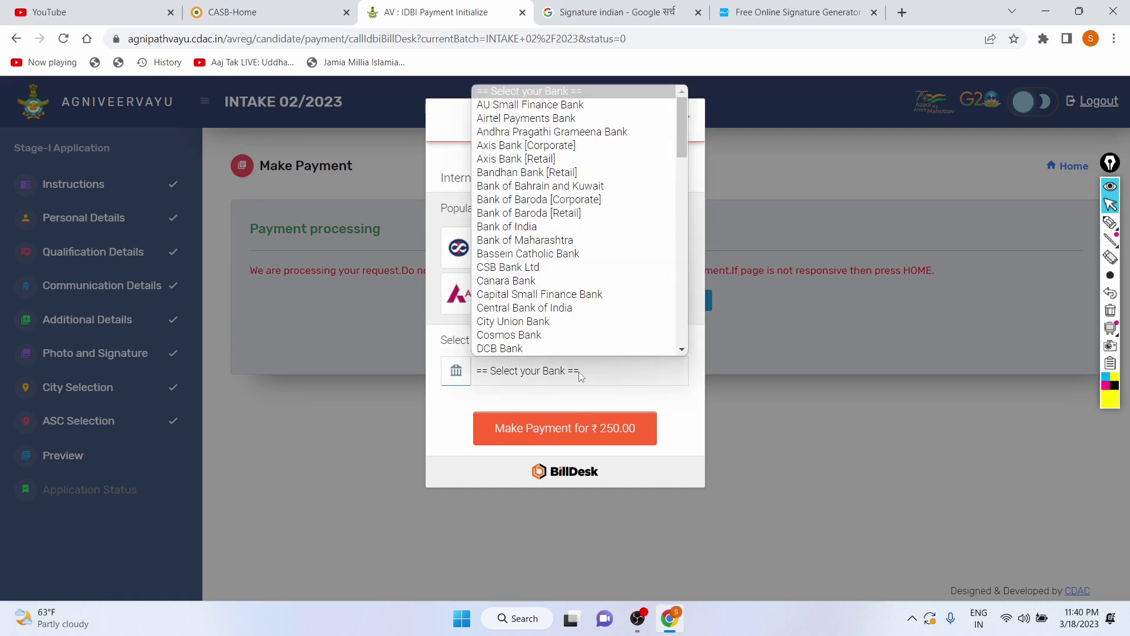
pyautogui.scroll(-15, 579, 182)
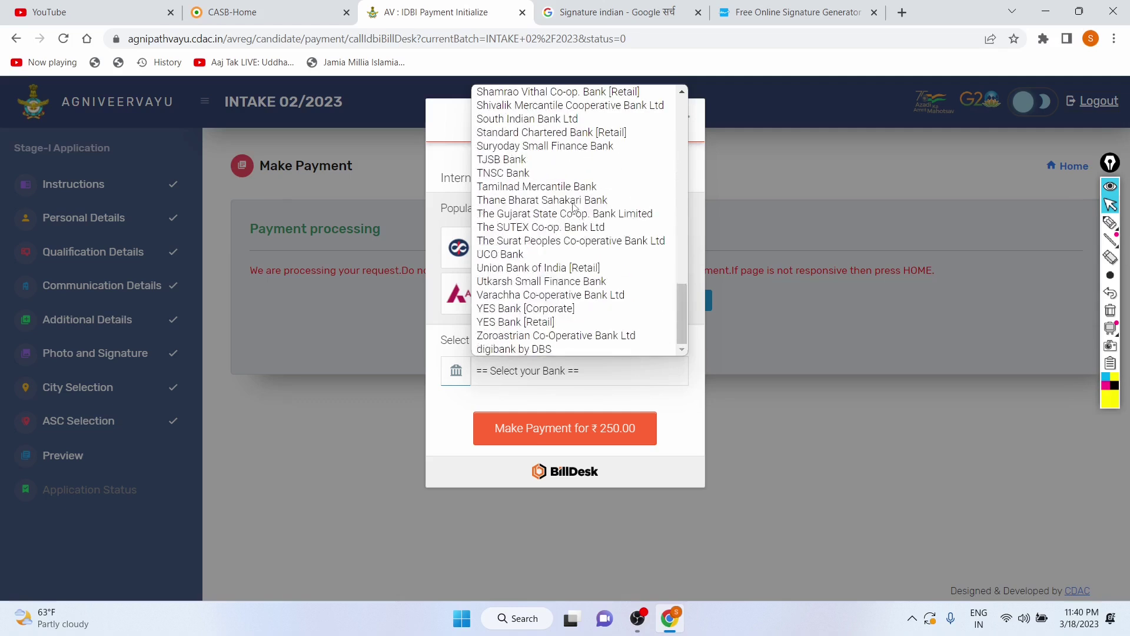
pyautogui.scroll(15, 574, 212)
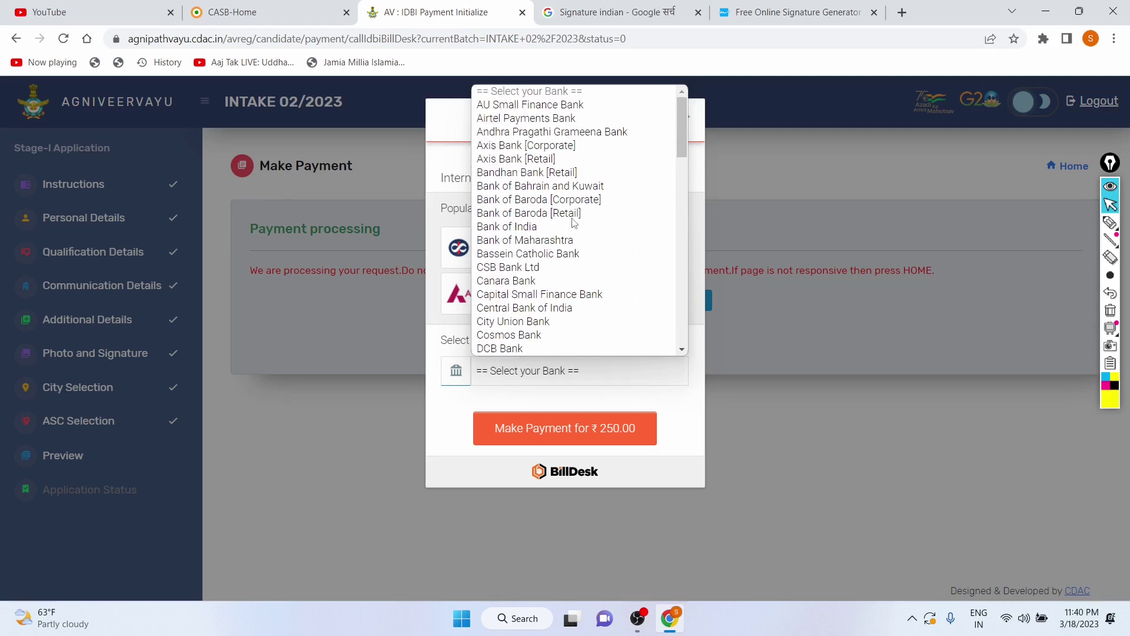
pyautogui.click(710, 436)
pyautogui.click(535, 428)
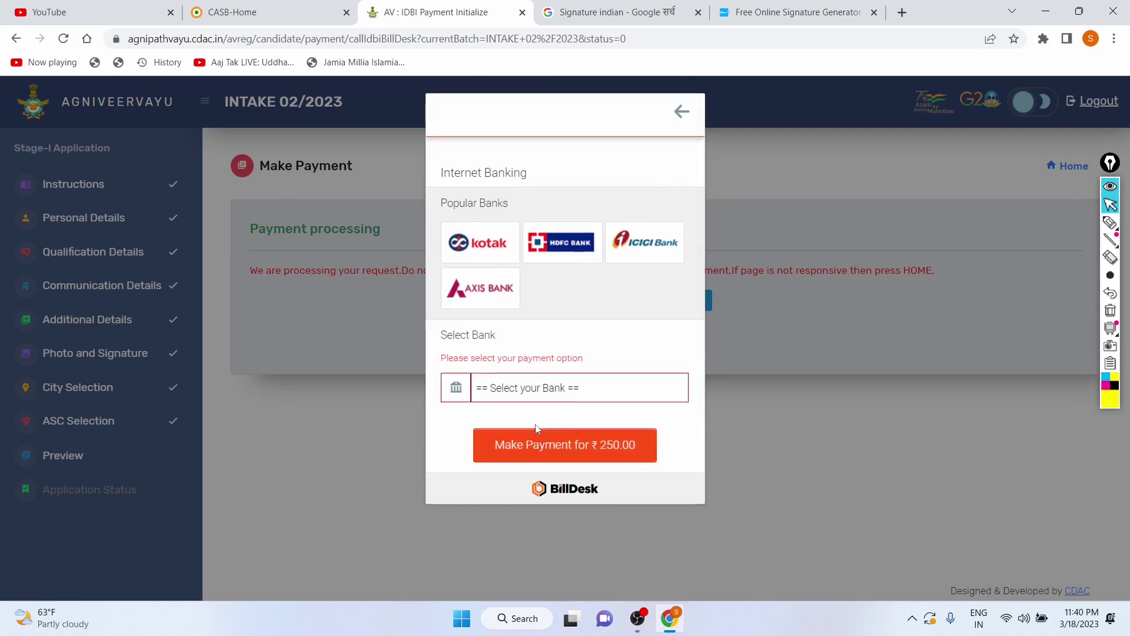
pyautogui.click(683, 118)
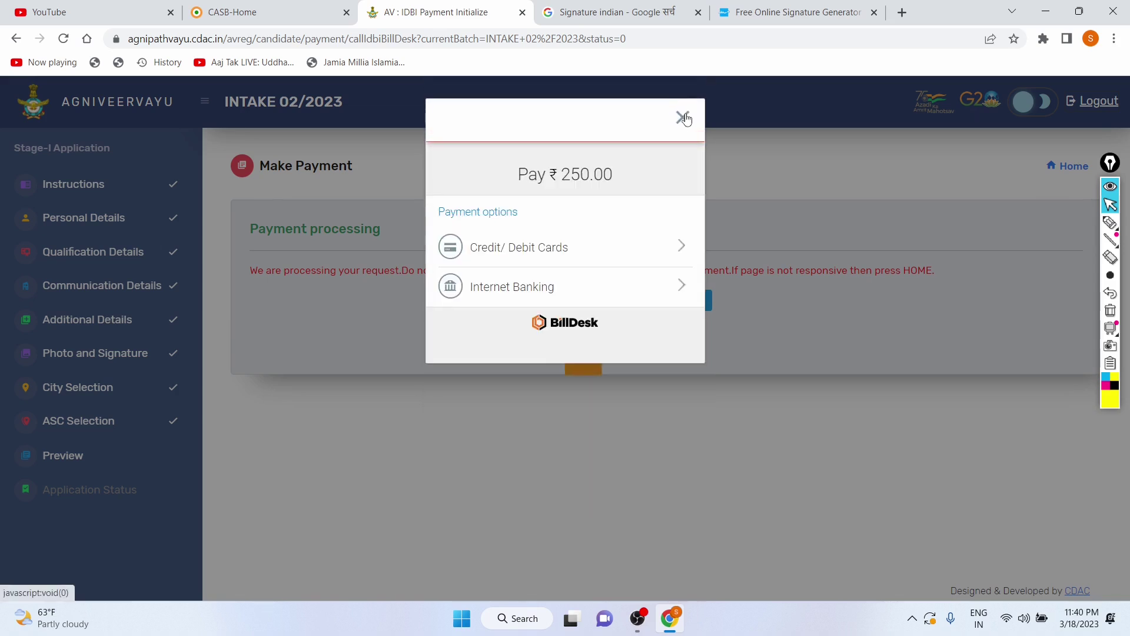
pyautogui.click(684, 117)
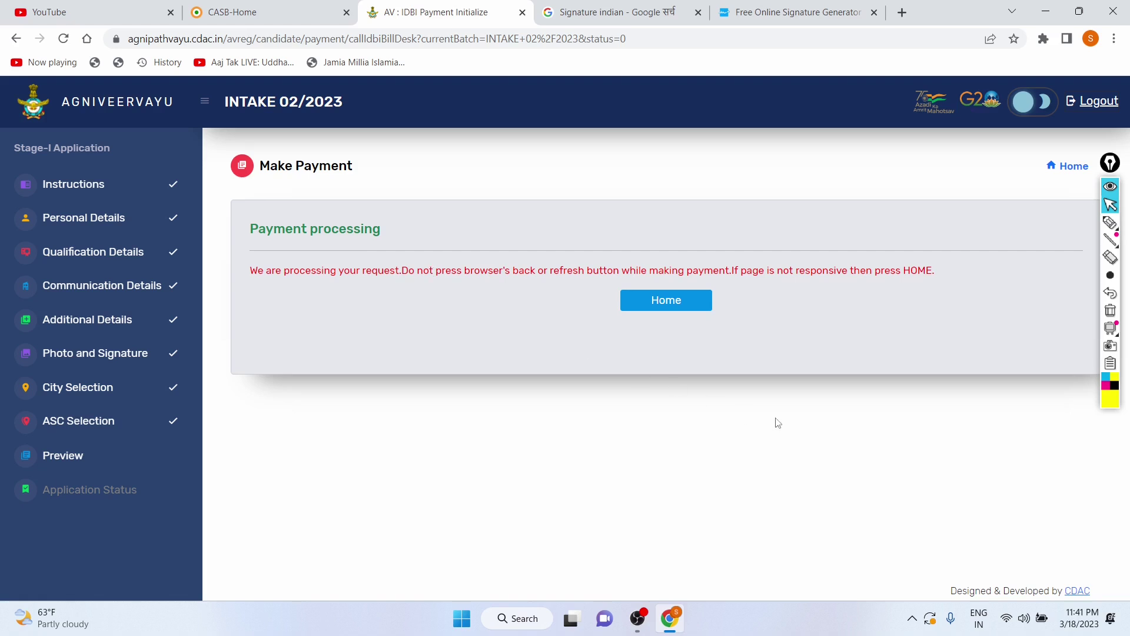
pyautogui.press('super+d')
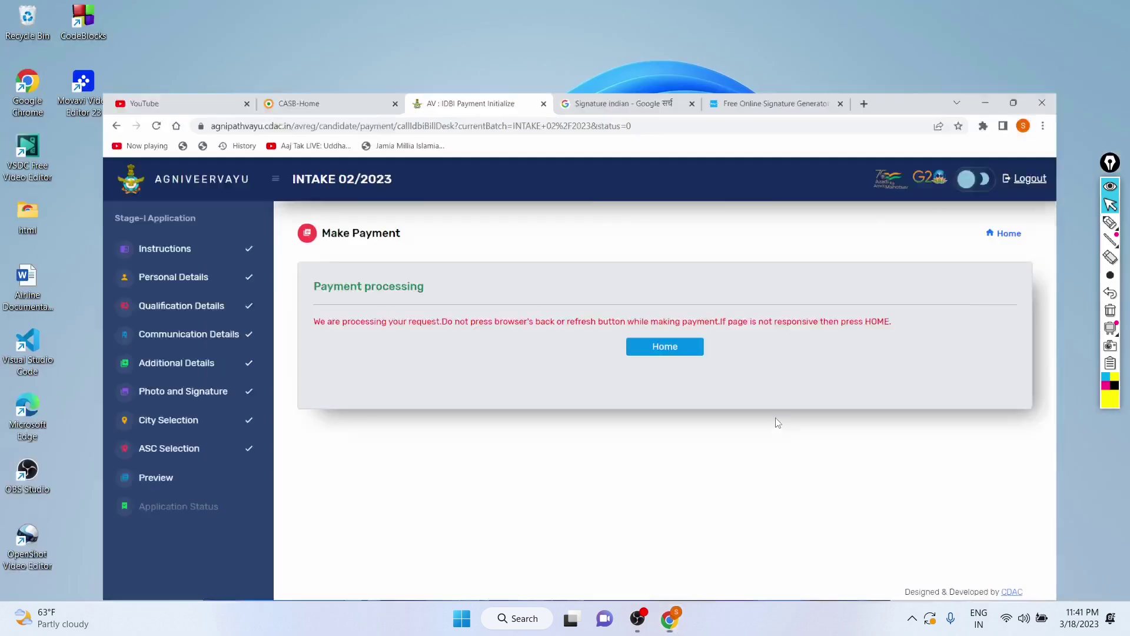
pyautogui.click(634, 628)
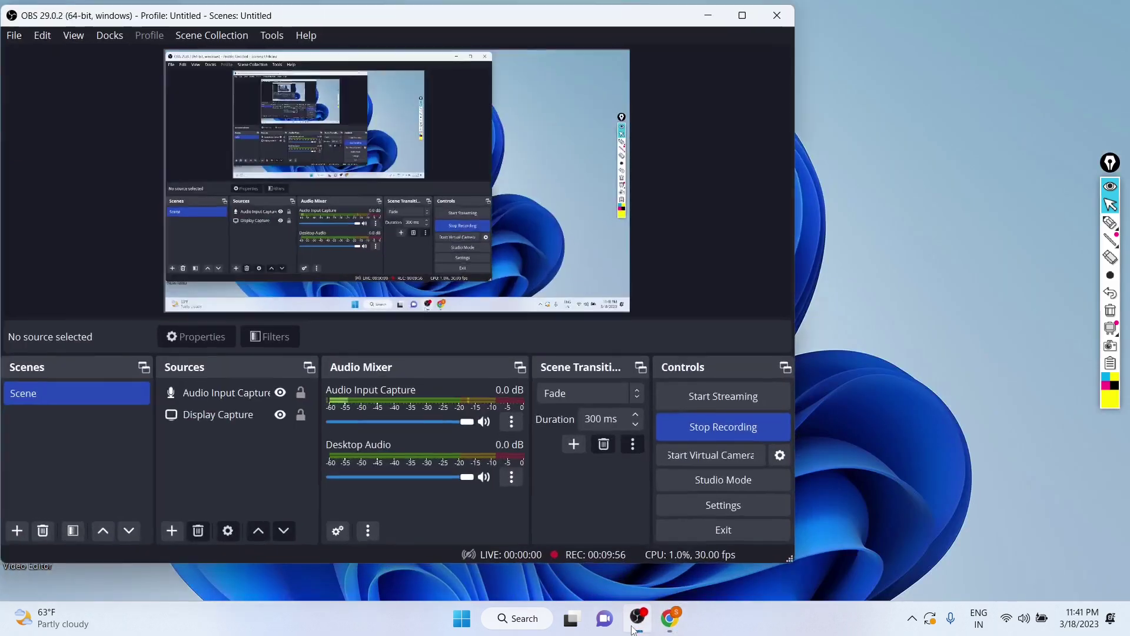